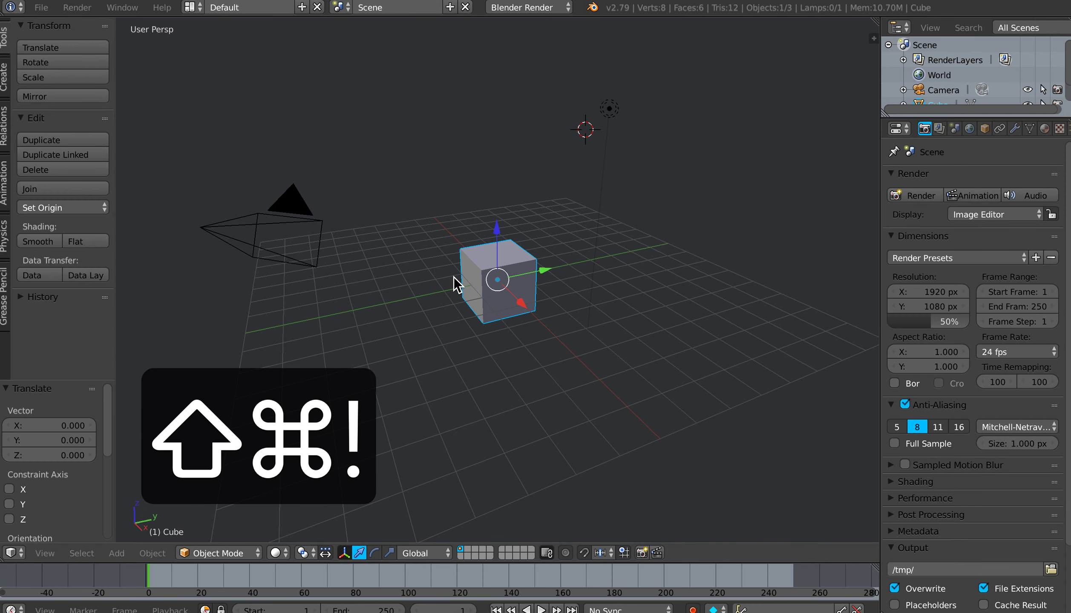
Step: Switch the scene's render engine to Blender Game
left_click(452, 277)
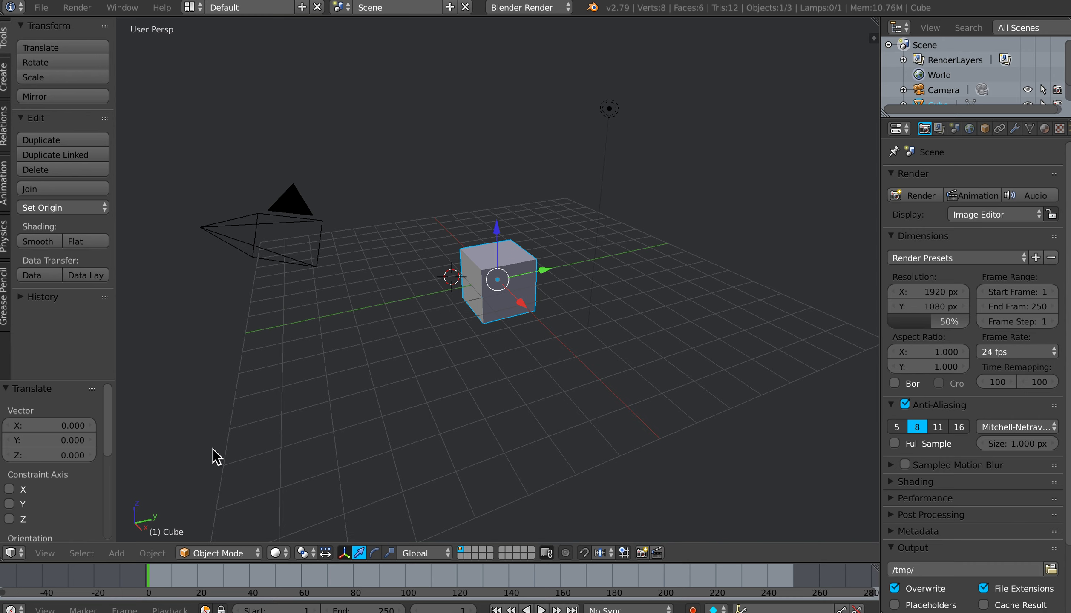
key("g")
left_click(540, 7)
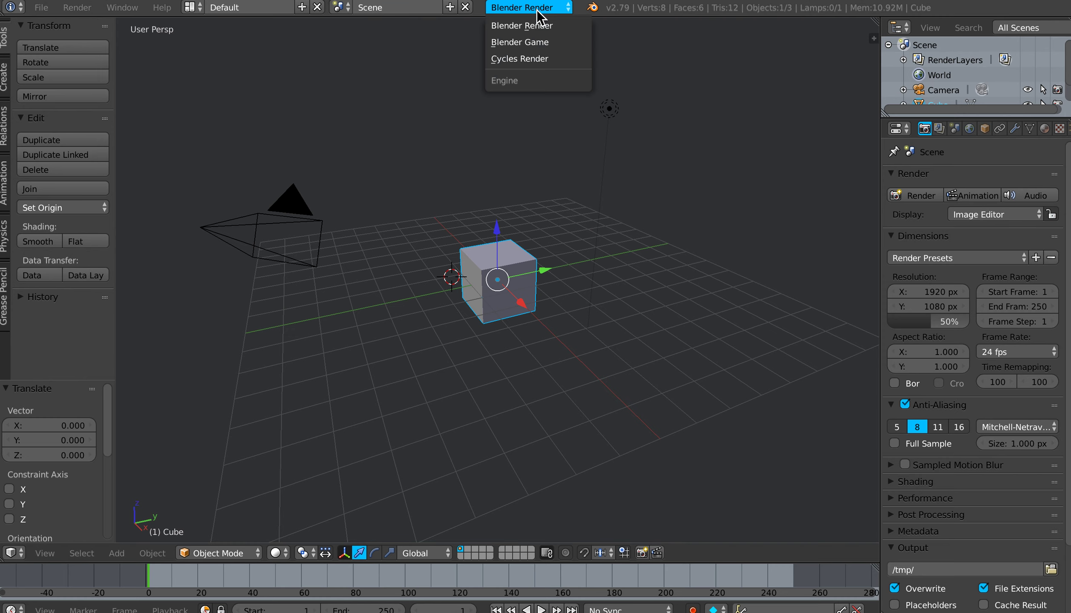
left_click(536, 42)
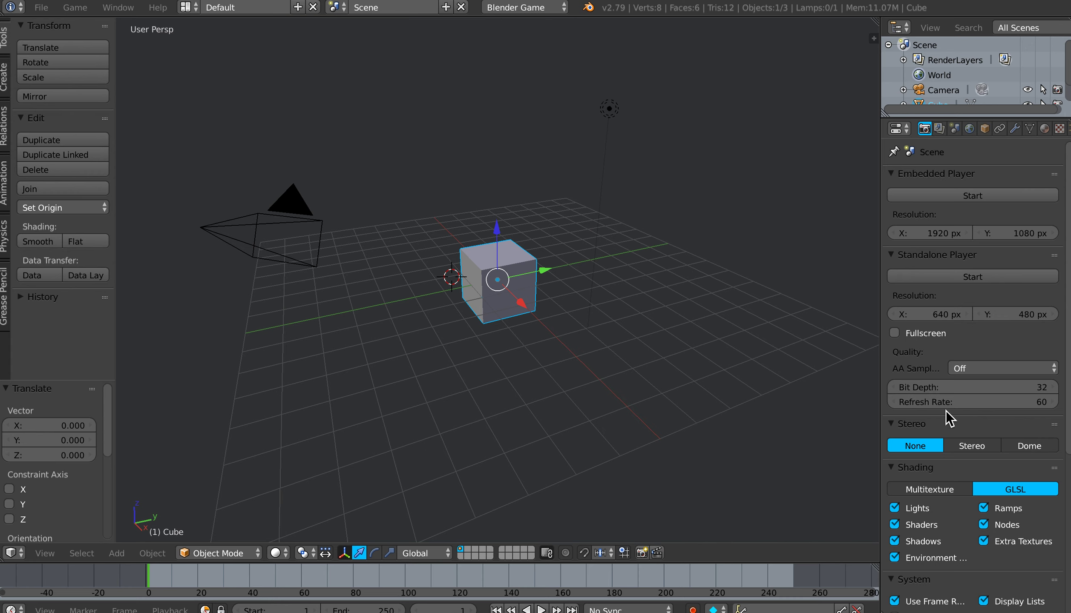
Step: Set the game engine's shading mode to GLSL and collapse the shading settings
scroll(942, 455, "down", 5)
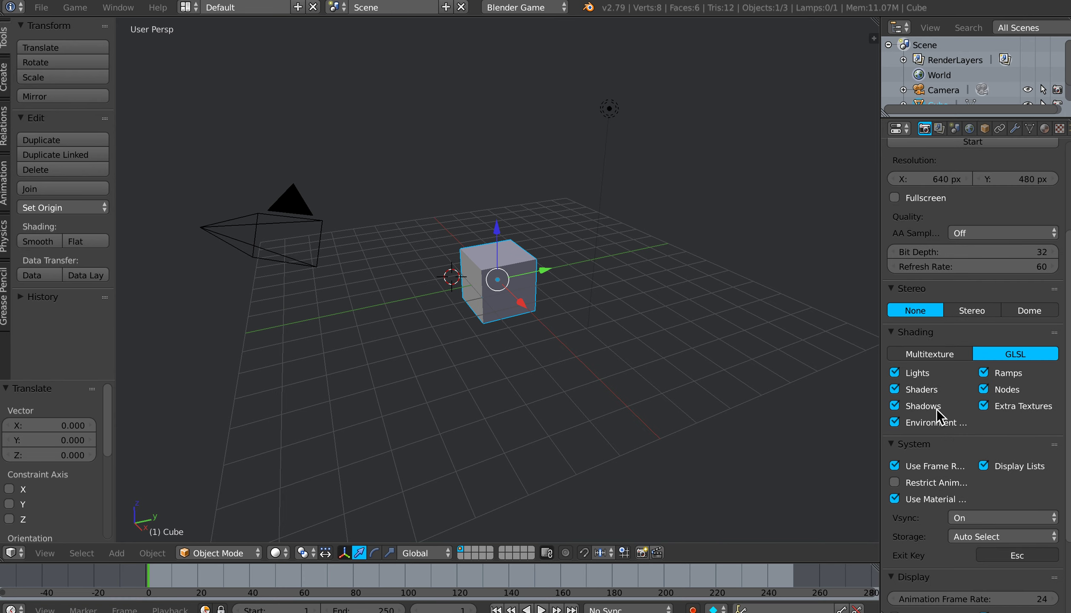
left_click(934, 354)
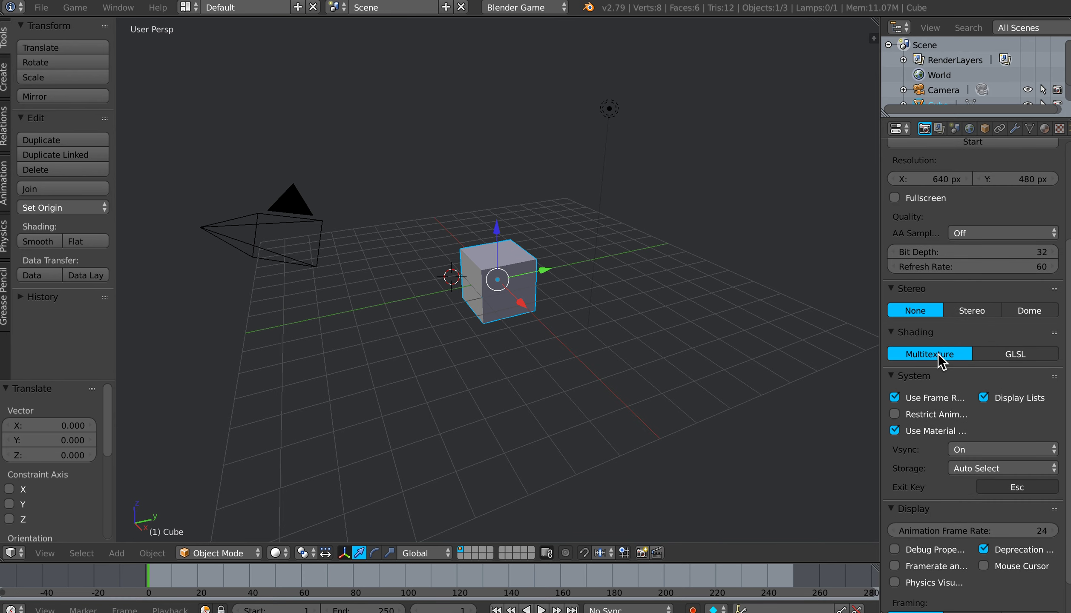
left_click(995, 354)
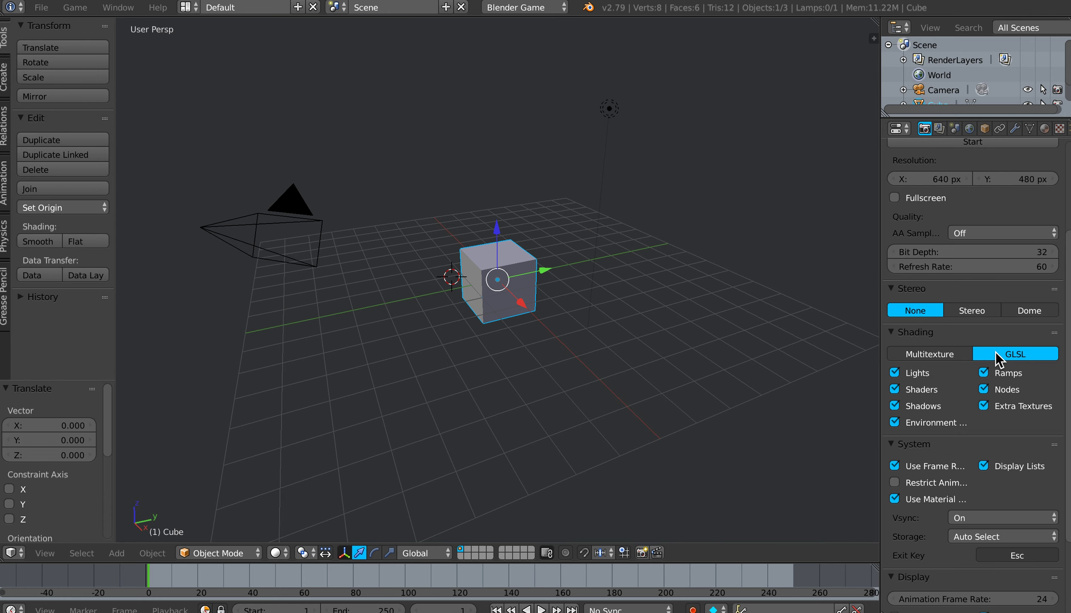
left_click(893, 335)
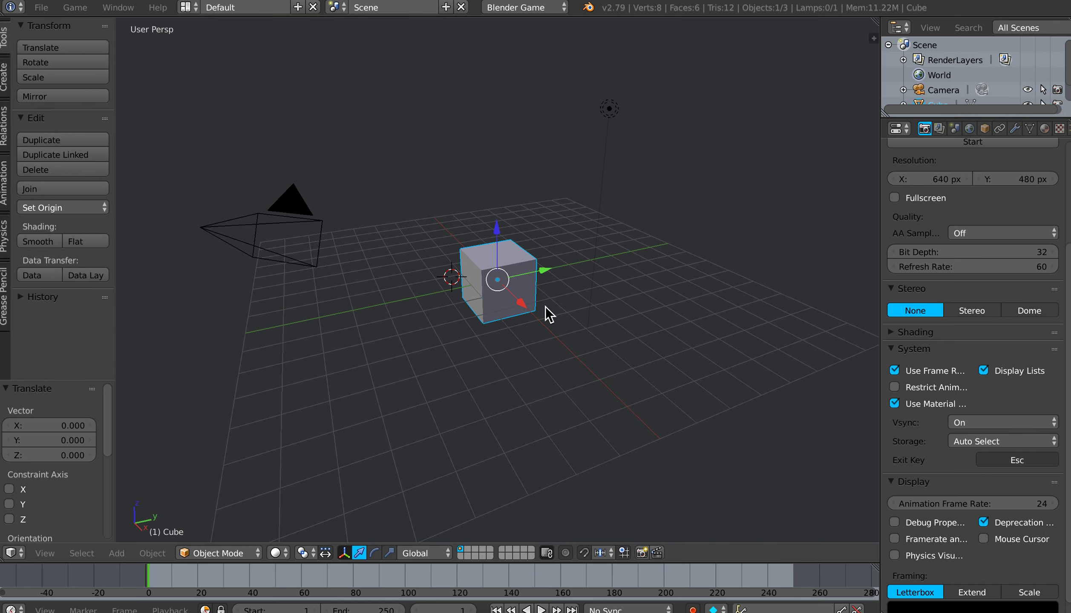
Step: Enter Edit Mode on the cube and merge all its vertices at the center into a single vertex
mouse_move(547, 309)
middle_mouse_down()
mouse_move(531, 313)
mouse_move(552, 304)
middle_mouse_up()
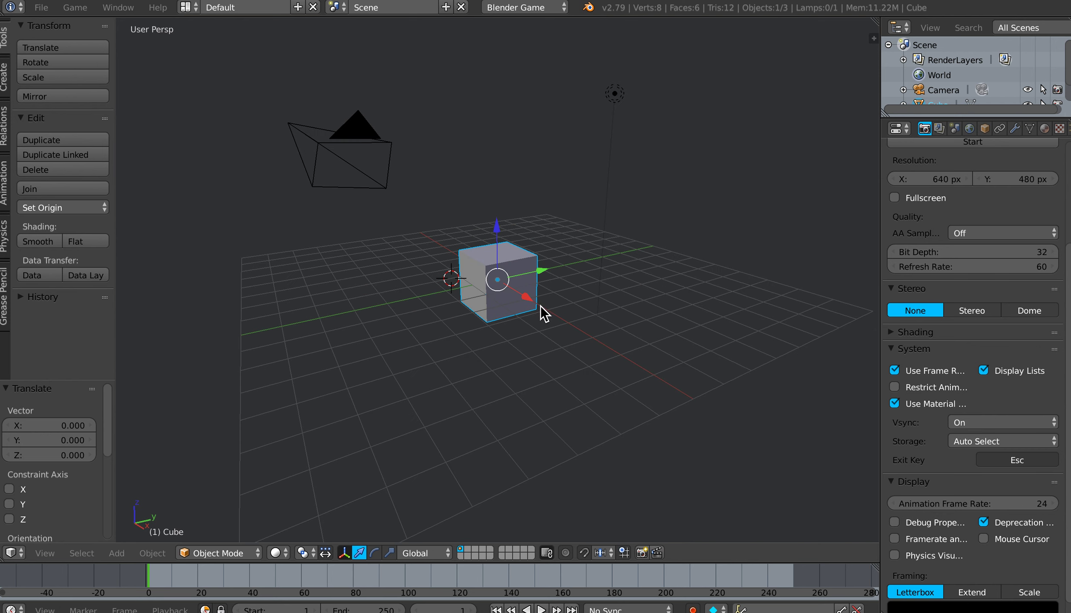
scroll(533, 309, "up", 3)
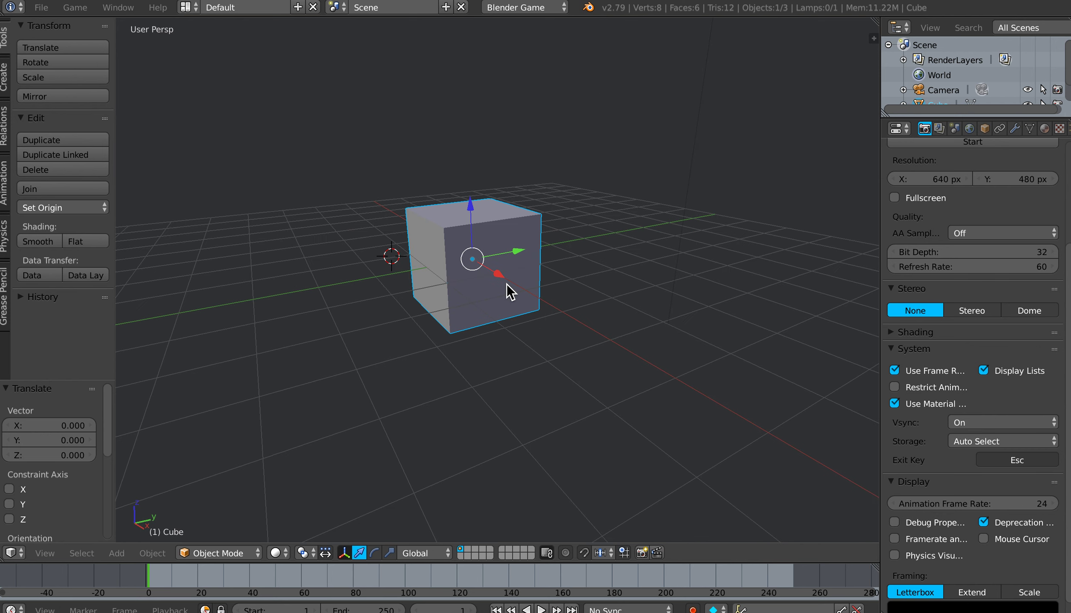
key("Tab")
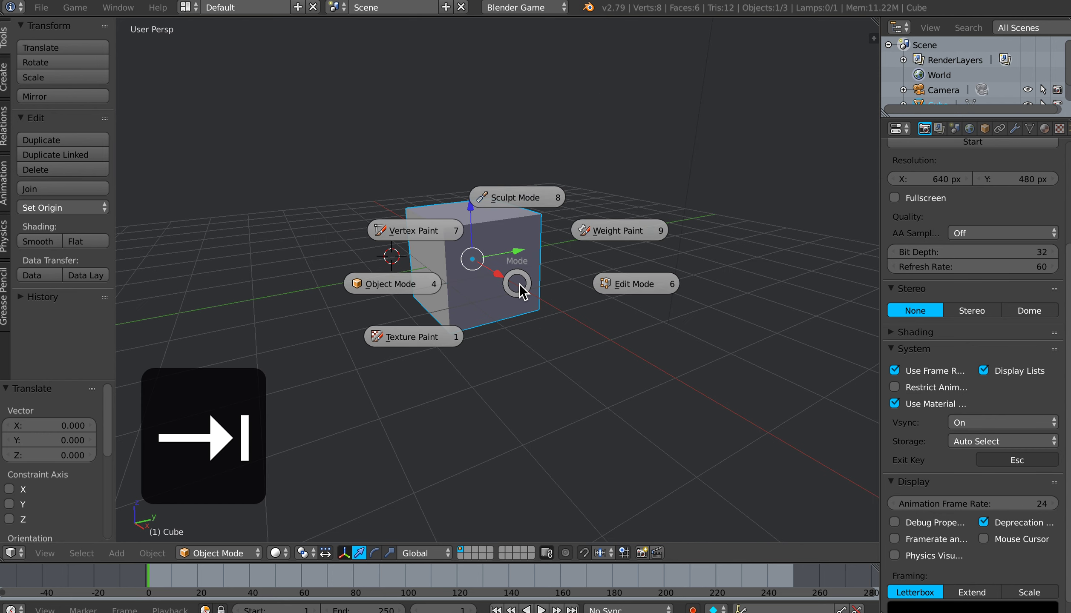
left_click(630, 289)
mouse_move(538, 289)
middle_mouse_down()
mouse_move(565, 297)
mouse_move(528, 294)
middle_mouse_up()
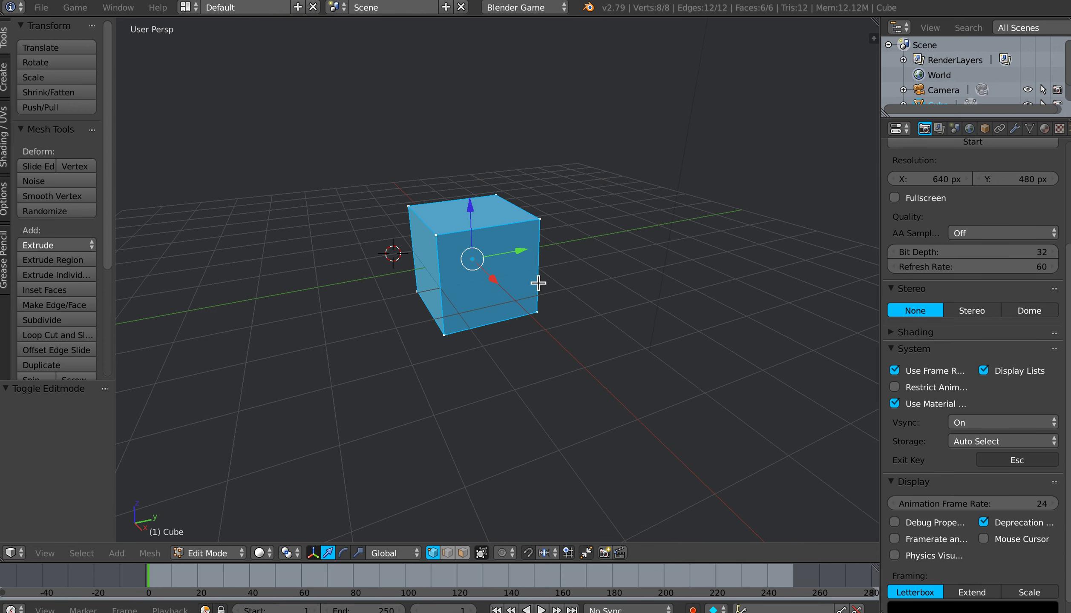
key("alt+m")
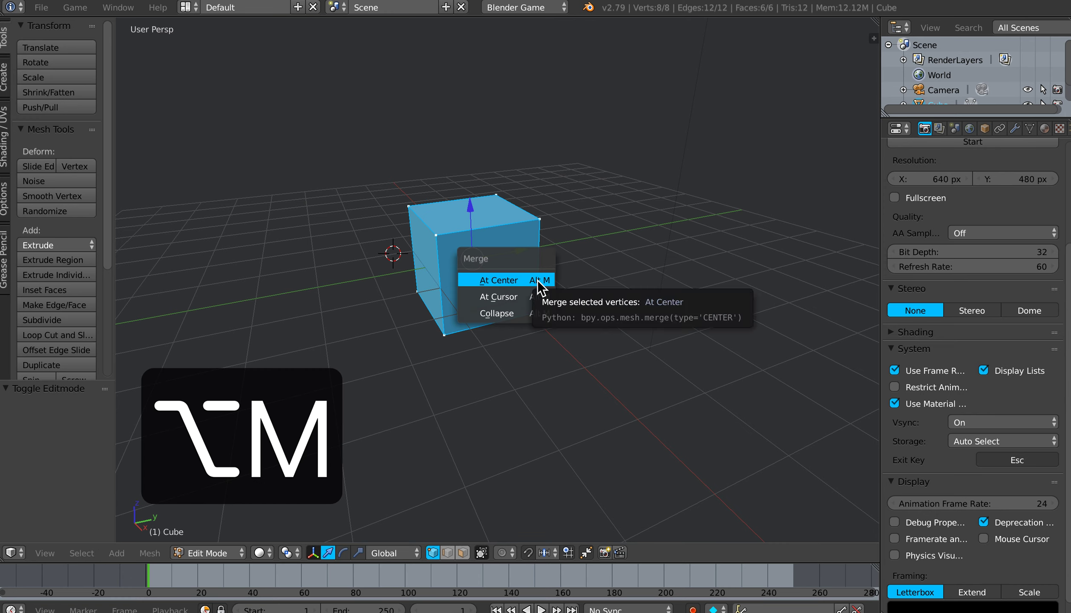
left_click(515, 281)
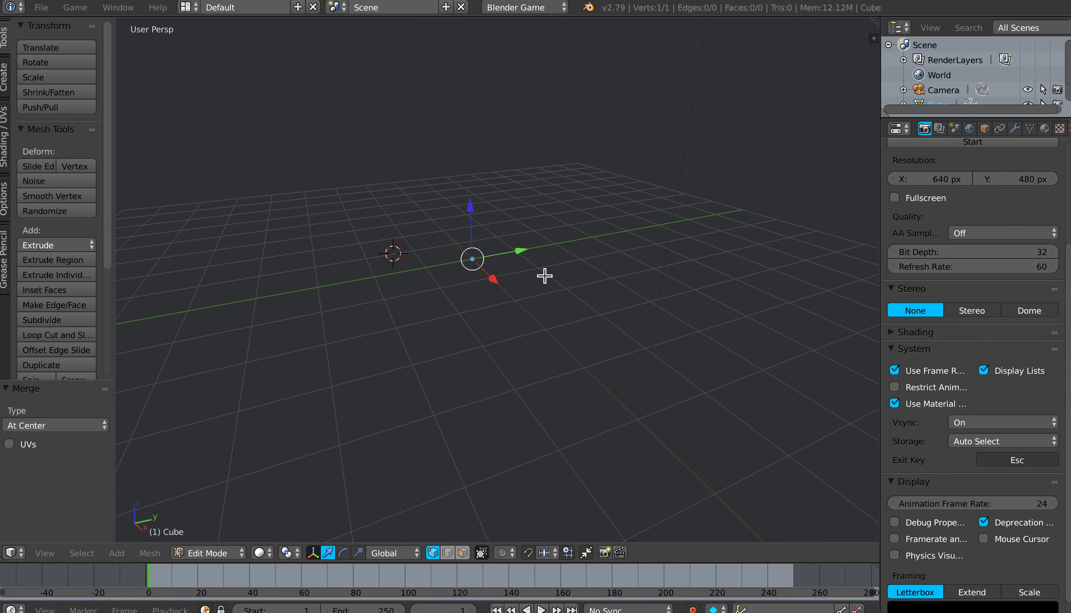
Step: In front view, extrude the vertex three times into a slightly zigzag trunk, rising about 2.5, 2.1 and 2.5 units
key("KP_1")
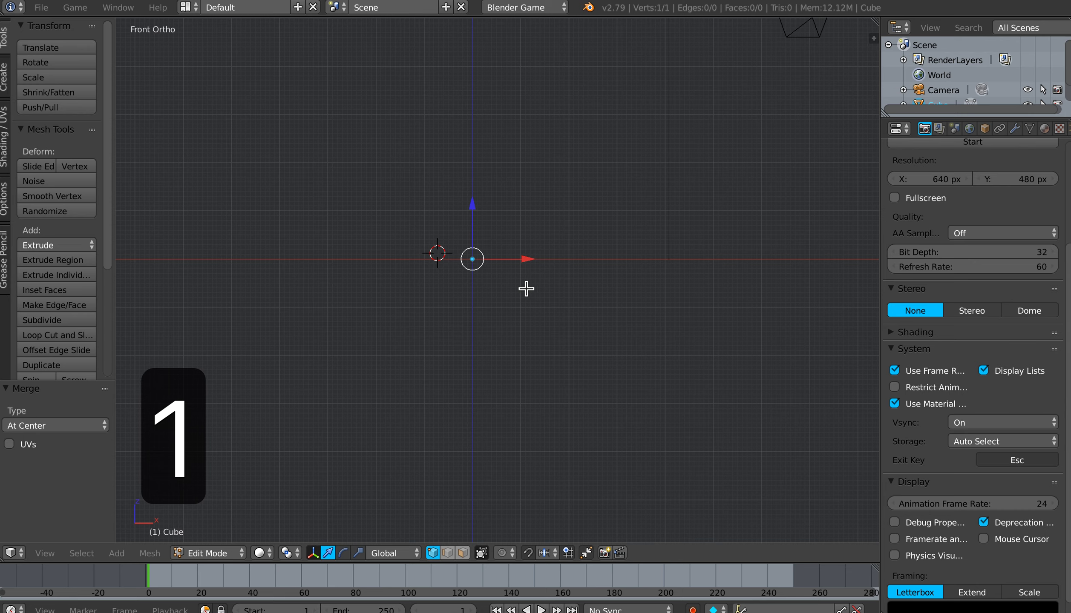
middle_click_drag(505, 291, 507, 445, "shift")
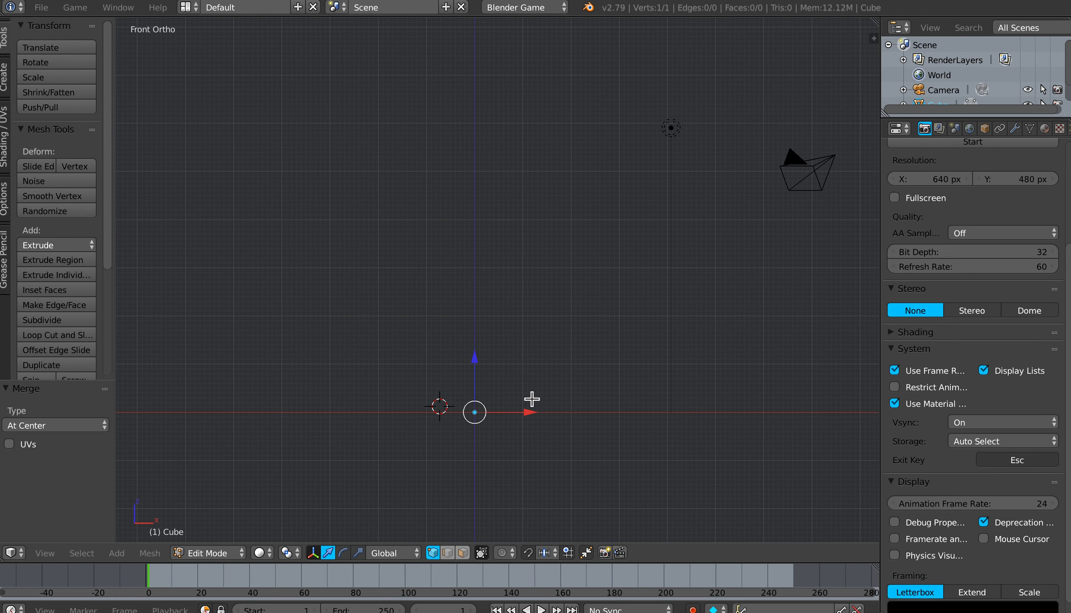
key("e")
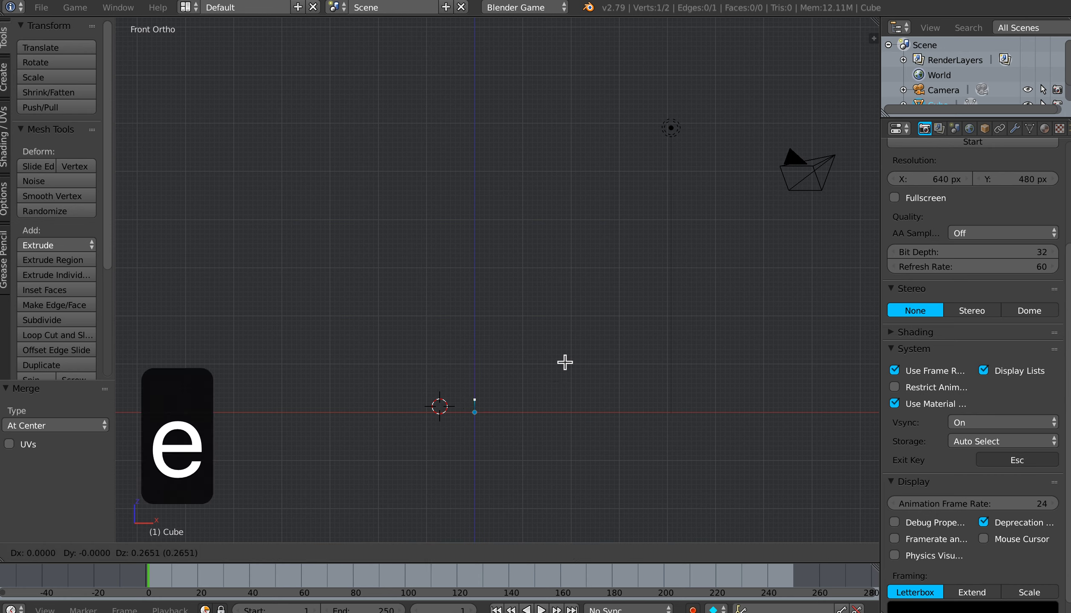
left_click(579, 255)
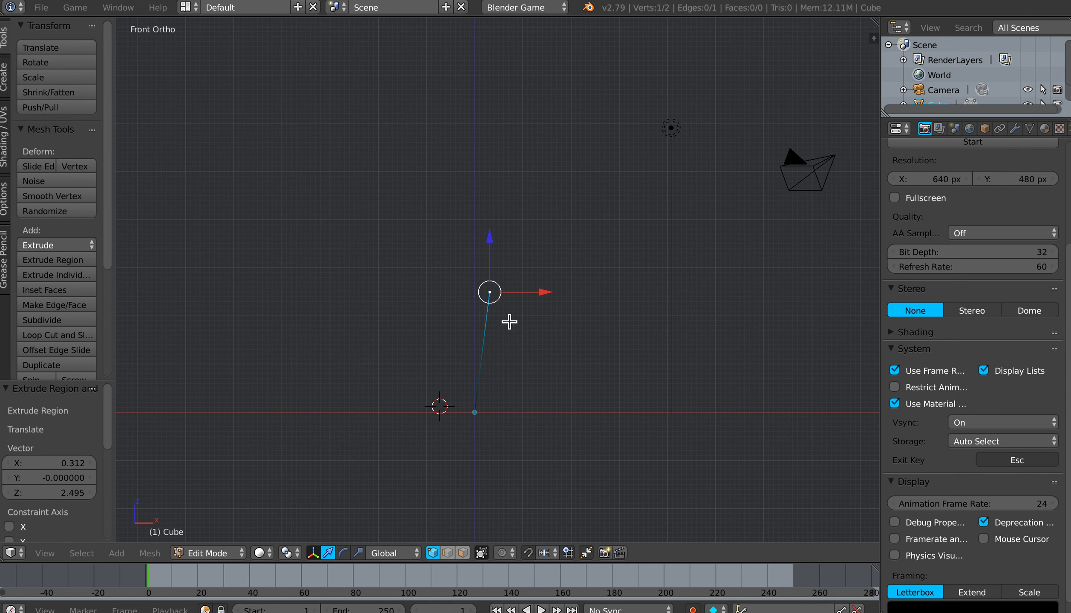
key("e")
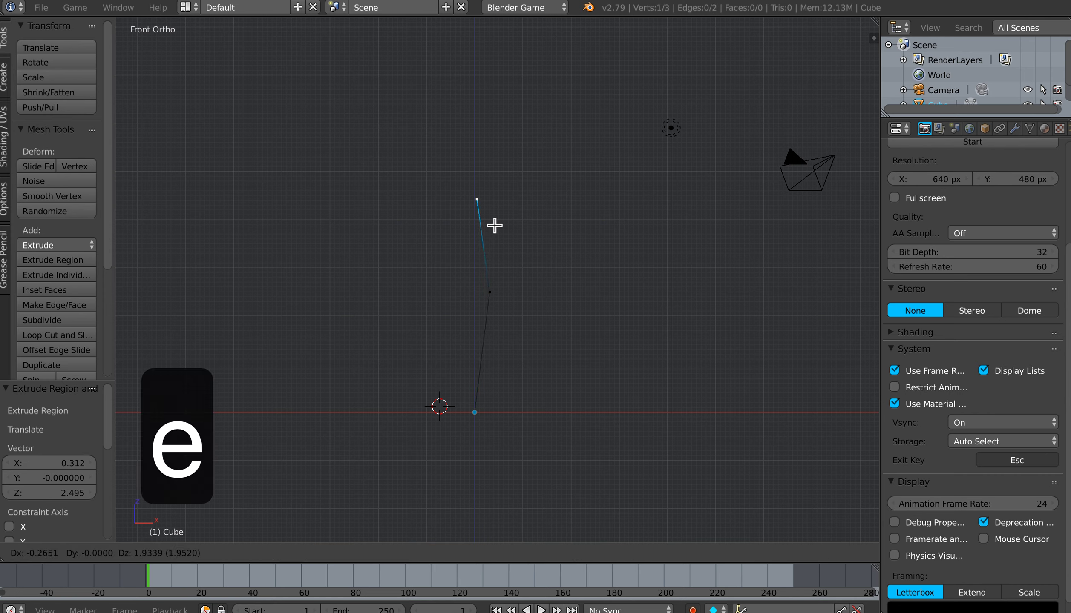
left_click(492, 220)
key("e")
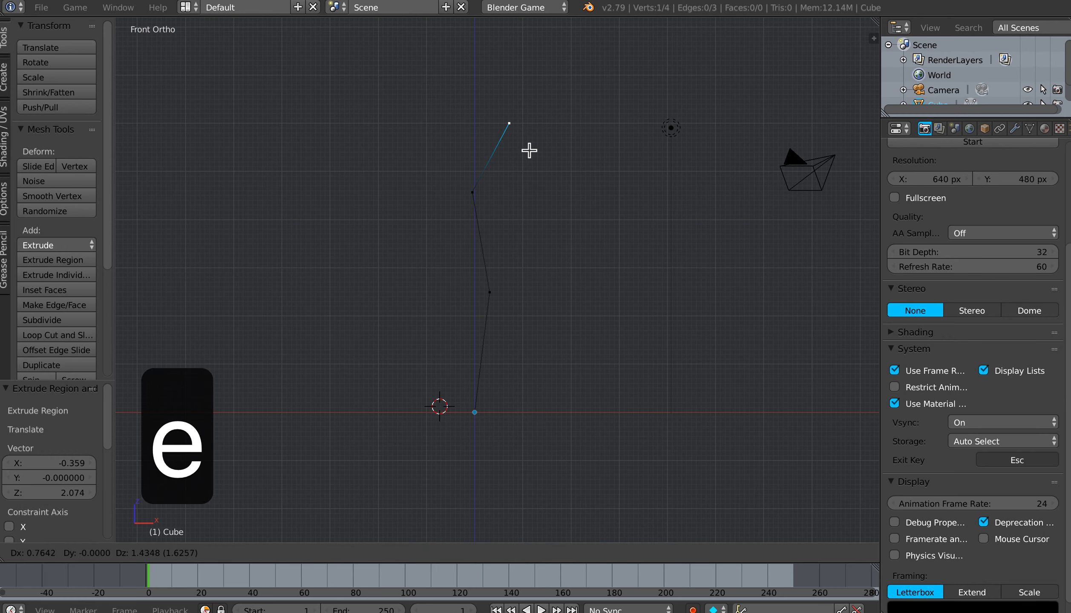
left_click(528, 98)
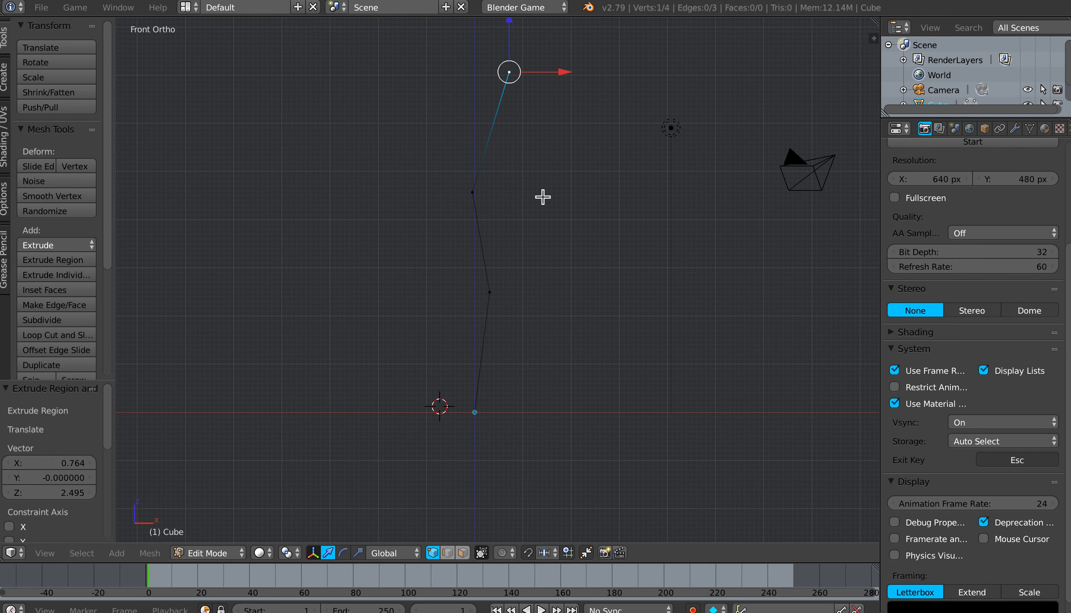
Step: Extrude a right-hand branch from the trunk top: about 3.3 units outward, then about 1.4 units outward and 2.3 up
middle_click_drag(543, 199, 535, 293, "shift")
scroll(535, 292, "down", 1)
scroll(536, 292, "down", 1)
scroll(537, 290, "up", 1)
middle_click_drag(540, 286, 555, 303, "shift")
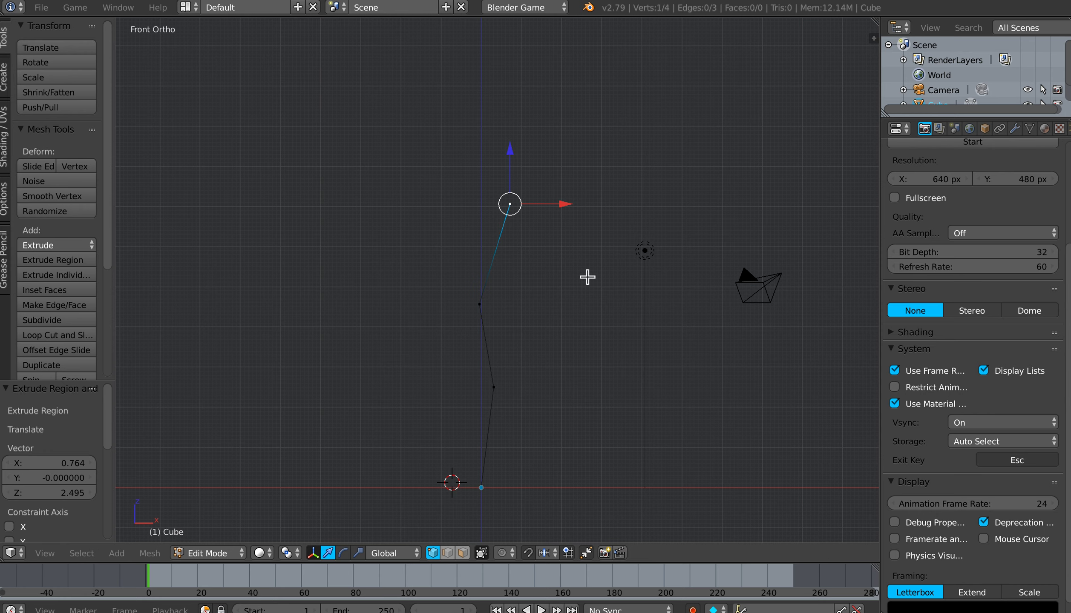
key("e")
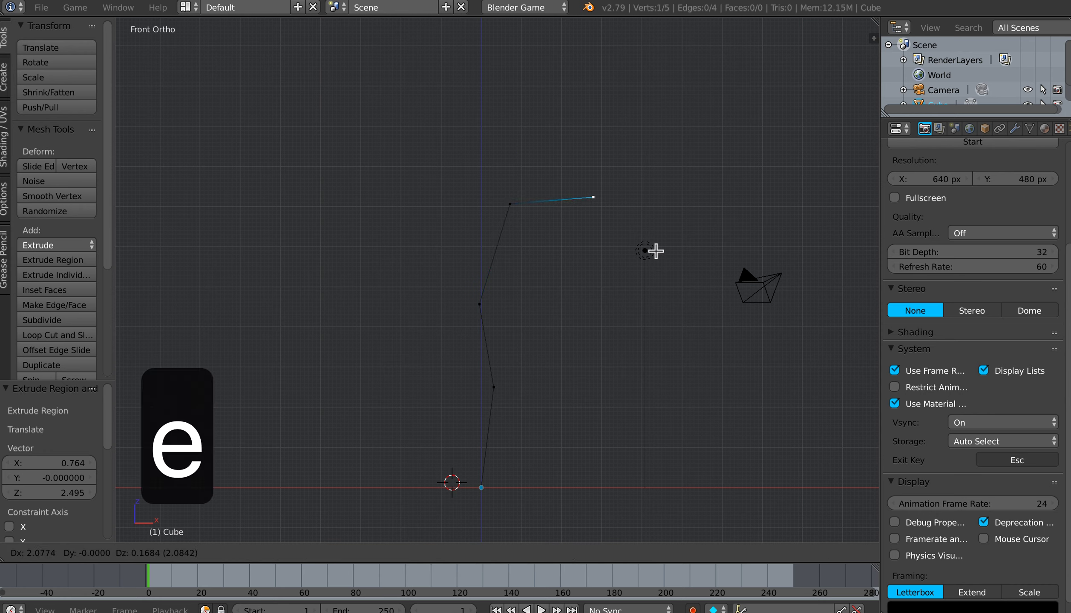
left_click(697, 246)
key("e")
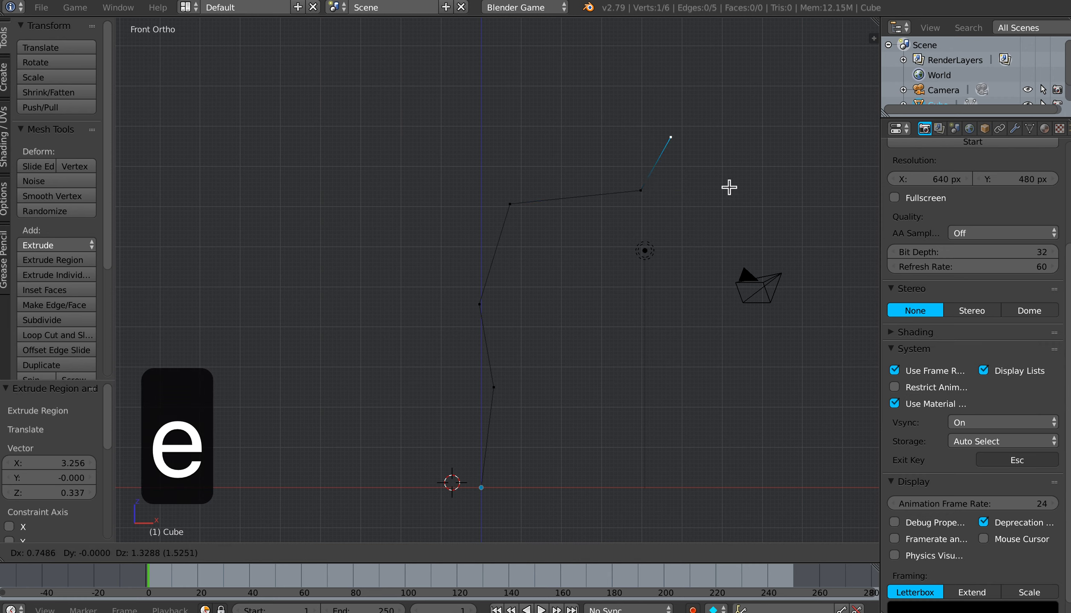
left_click(752, 151)
Step: Extrude three short twigs from the right branch's tip, one up to the left, one up to the right and one outward
key("e")
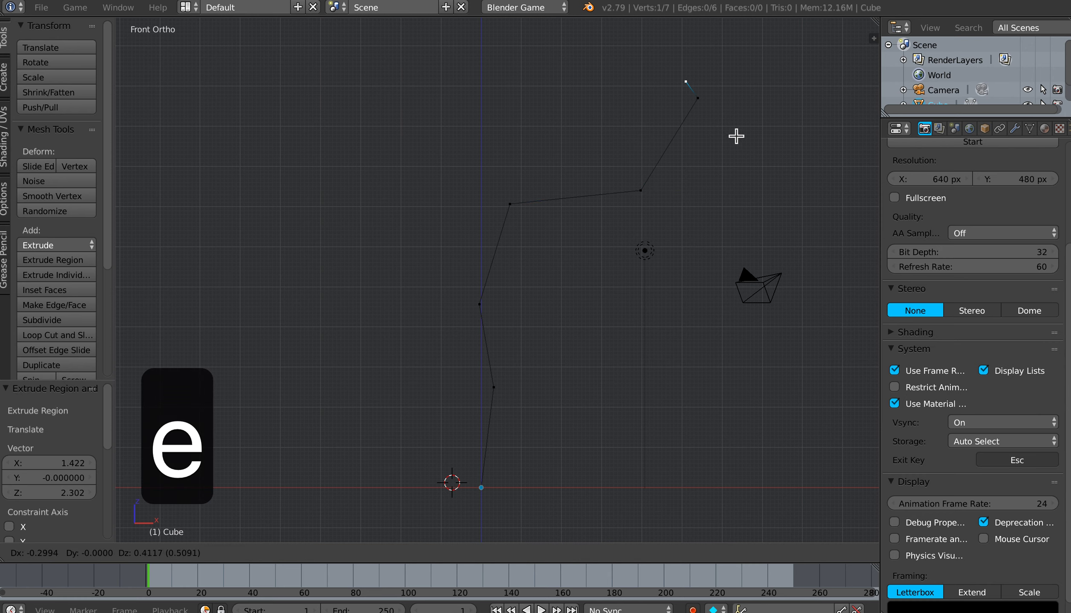
left_click(732, 125)
right_click(707, 100)
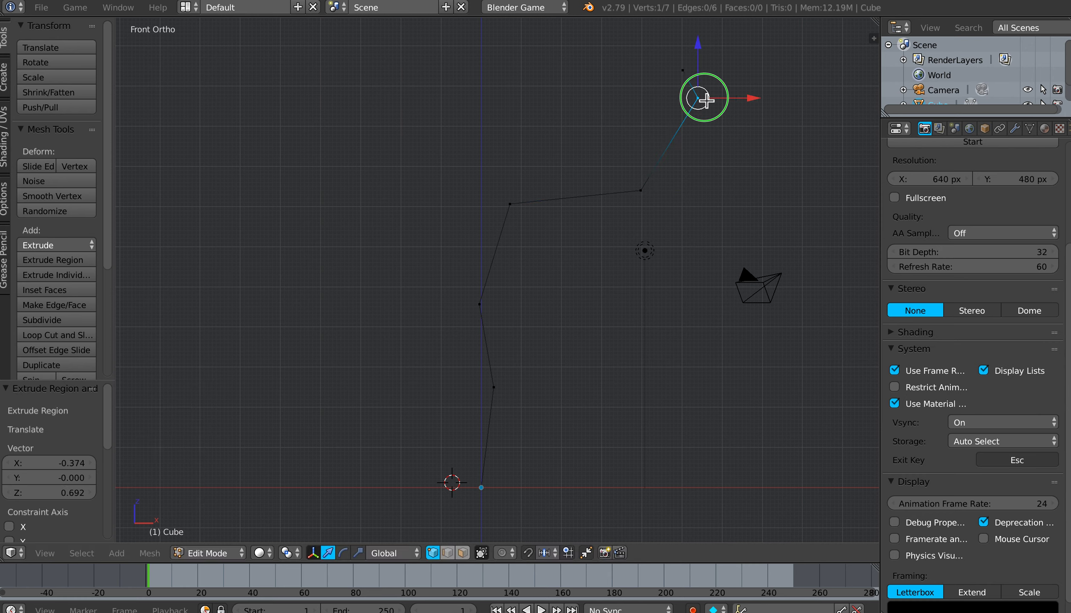
key("e")
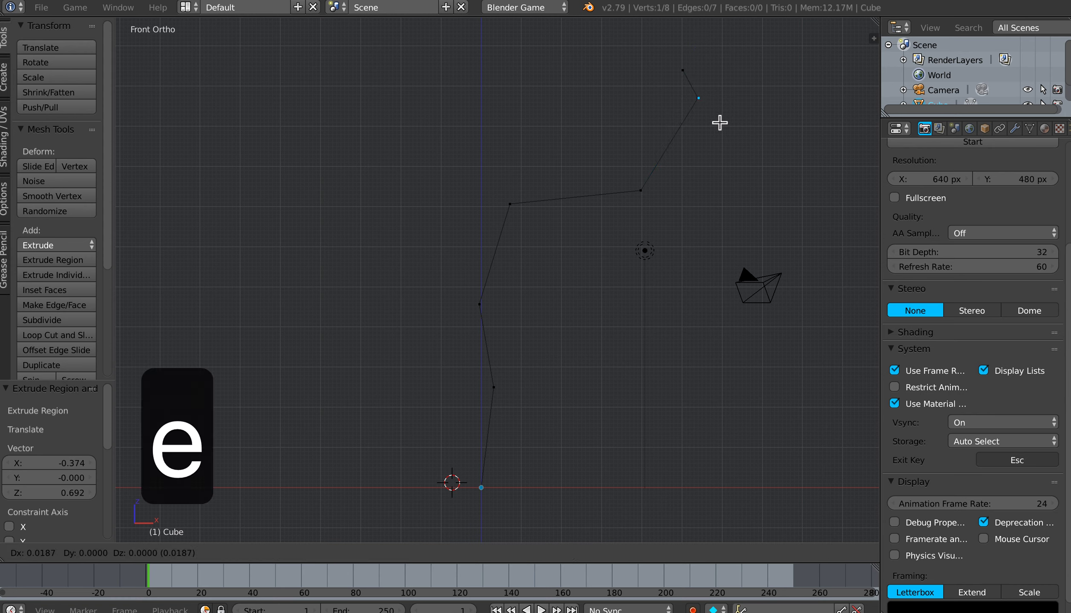
left_click(744, 75)
right_click(707, 101)
key("e")
left_click(761, 122)
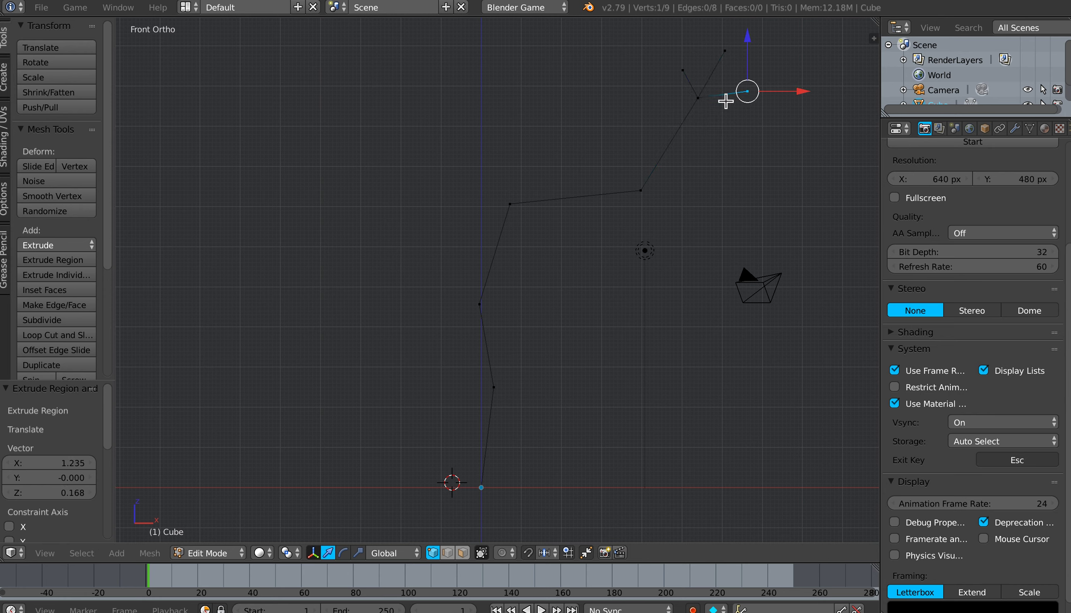
Step: Extrude a middle branch about 3.4 units up from the trunk top, adding a two-segment twig rightward and a single twig leftward at its tip
right_click(509, 207)
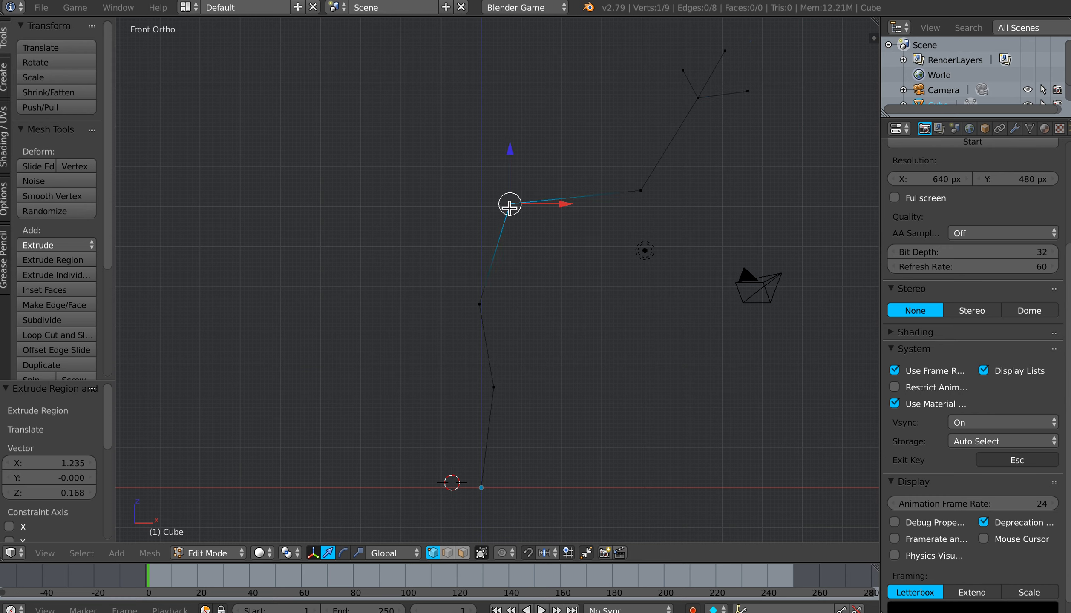
key("e")
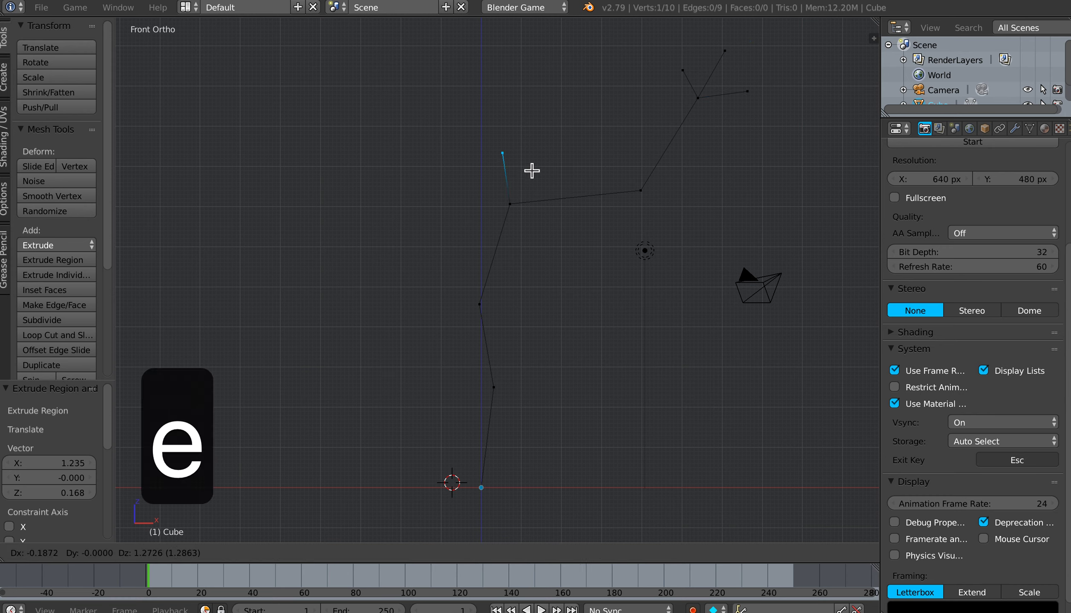
left_click(510, 101)
key("e")
left_click(526, 80)
key("e")
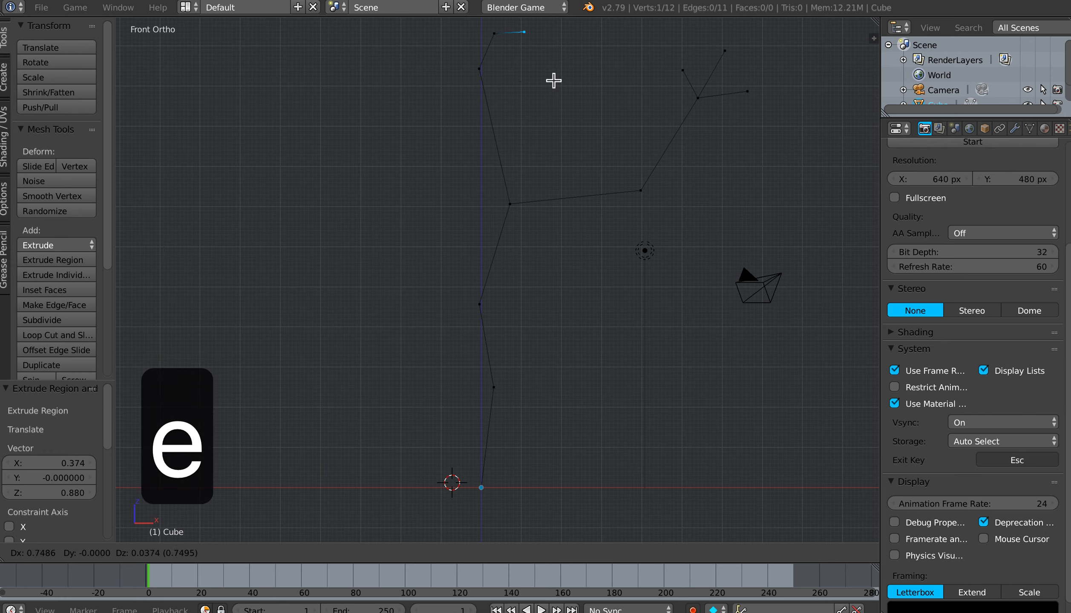
left_click(554, 78)
right_click(480, 69)
key("e")
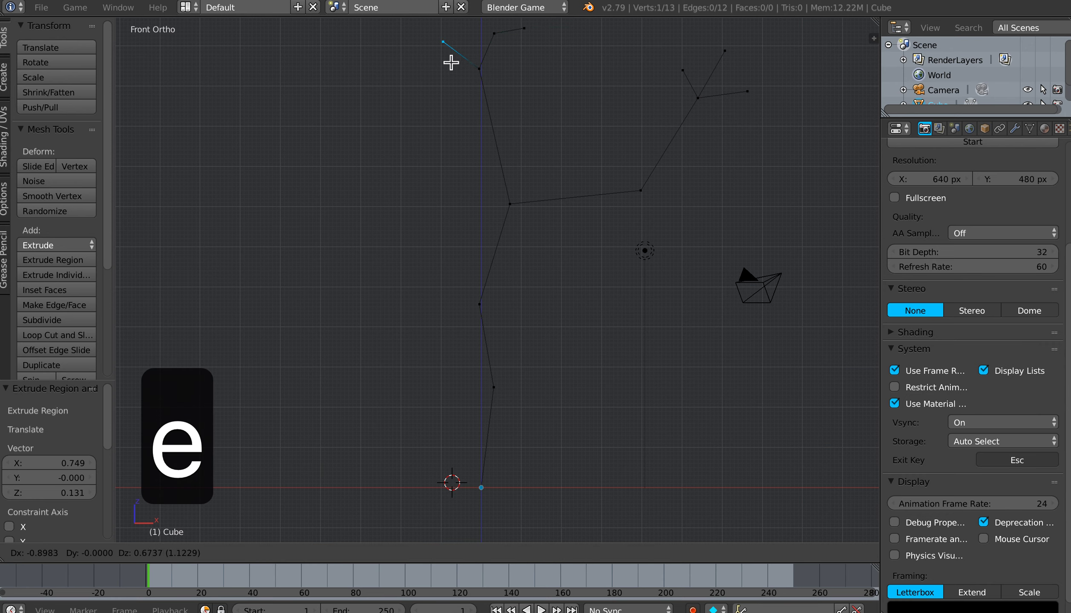
left_click(446, 59)
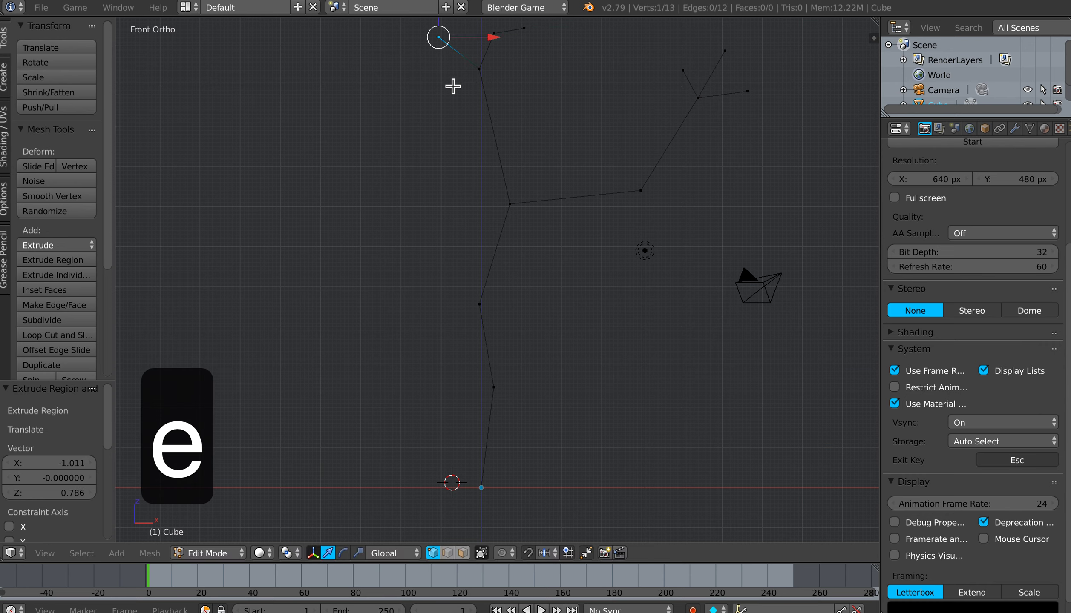
Step: Extrude a two-segment left-hand branch from the trunk top, running outward to the left and then bending upward
right_click(512, 208)
key("e")
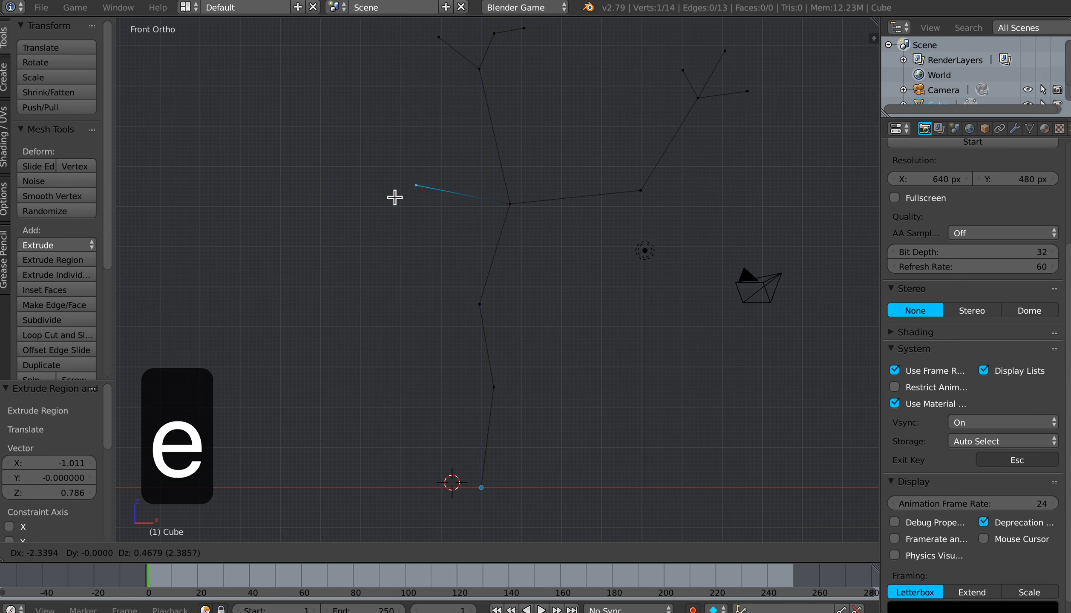
left_click(326, 184)
key("e")
left_click(330, 130)
Step: Extrude three short twigs from the left branch's tip, one straight up, one to the left and one to the right
key("e")
left_click(329, 80)
right_click(295, 88)
key("e")
left_click(257, 81)
right_click(296, 89)
key("e")
left_click(340, 70)
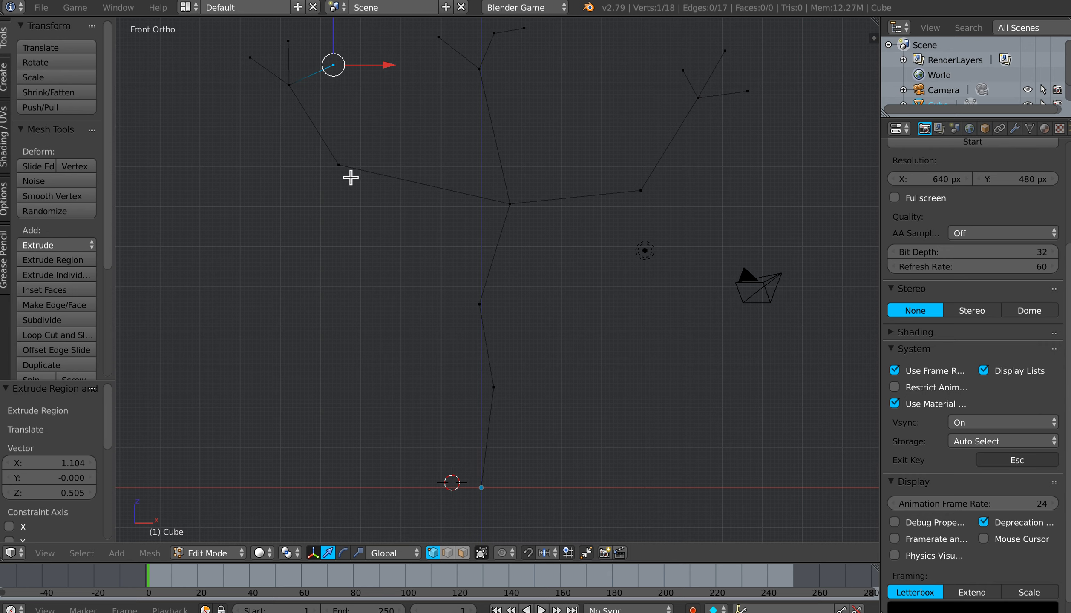
Step: Subdivide the left branch's first segment with one cut and move the new vertex about 0.39 left and 0.64 down
right_click(341, 169)
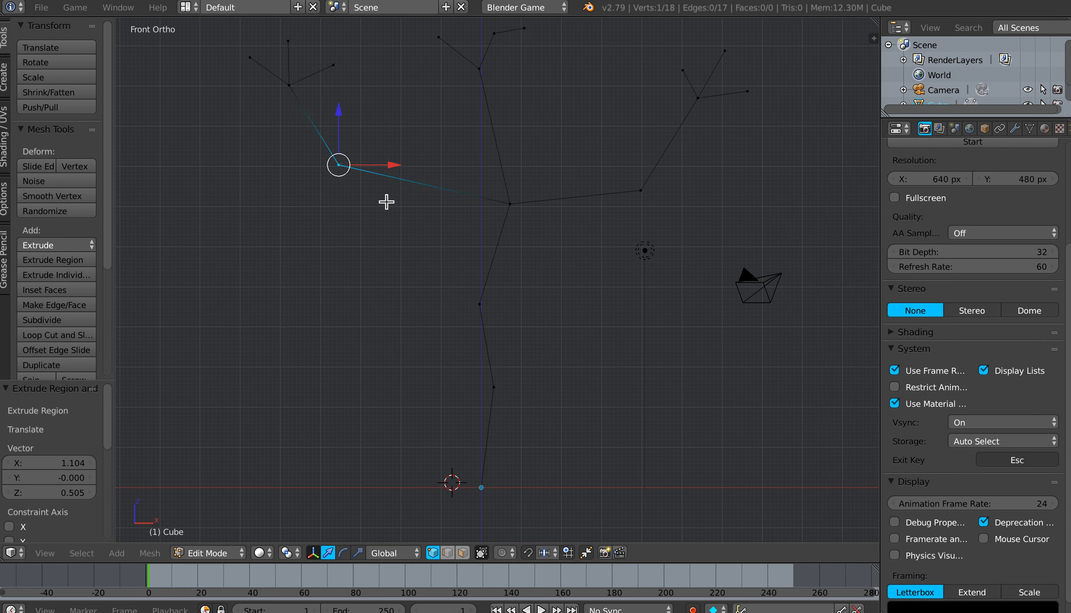
right_click(513, 207, "shift")
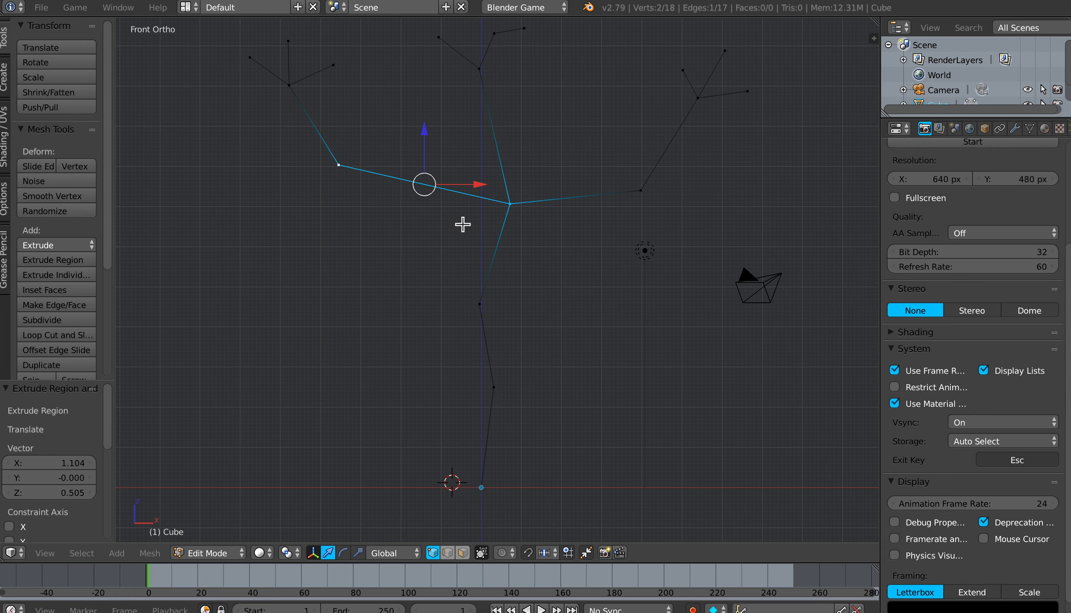
key("w")
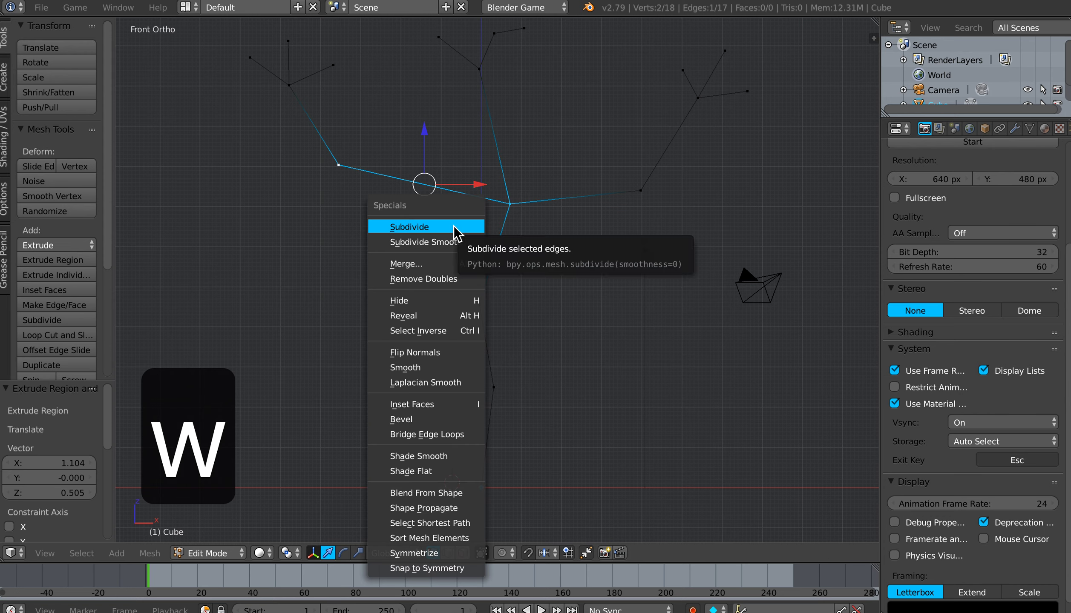
left_click(432, 227)
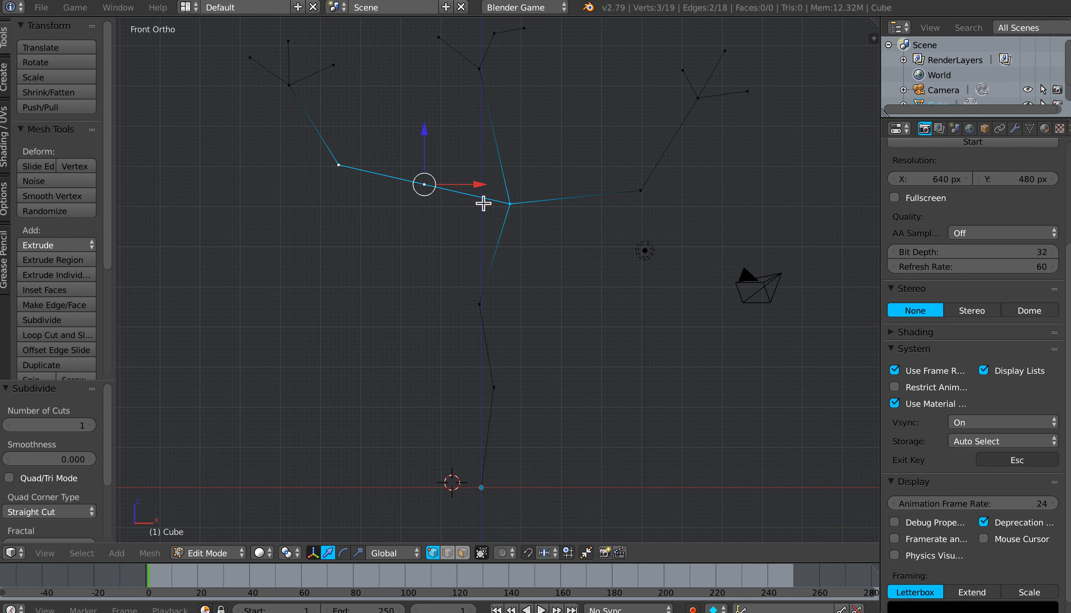
right_click(424, 192)
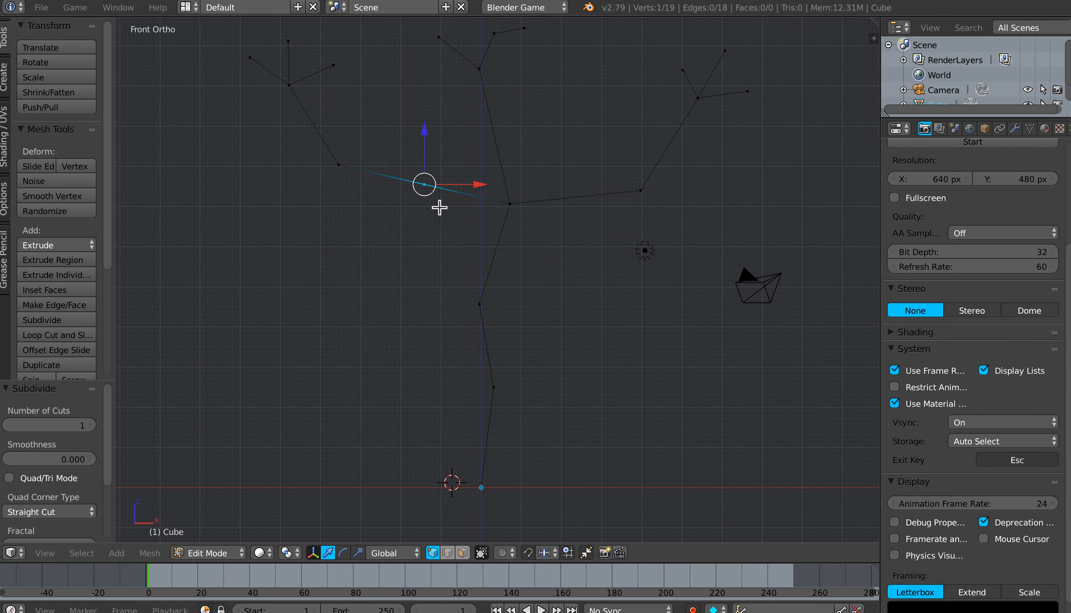
key("g")
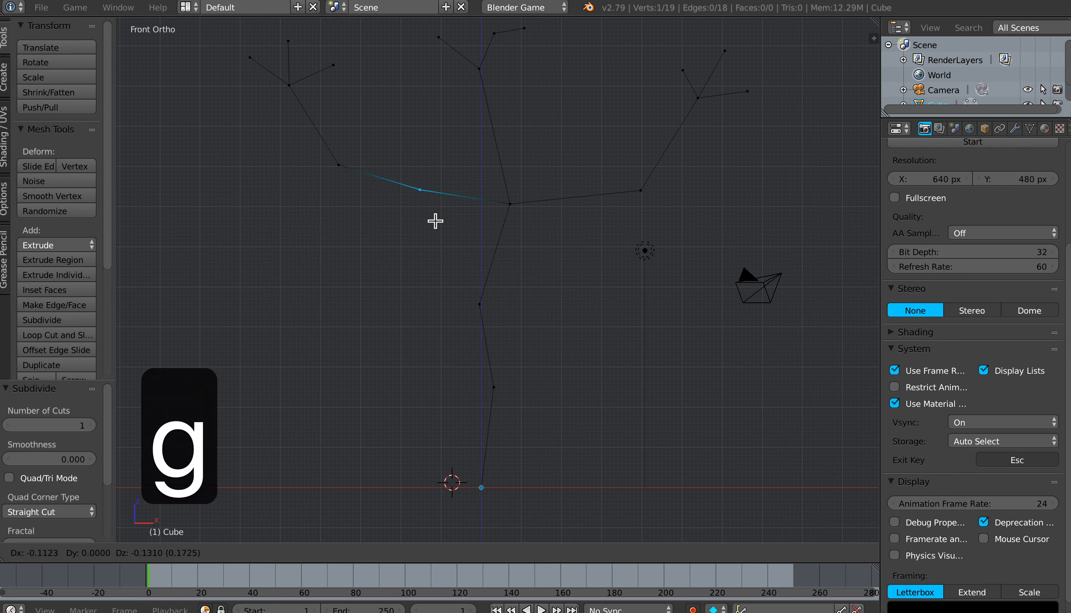
left_click(425, 239)
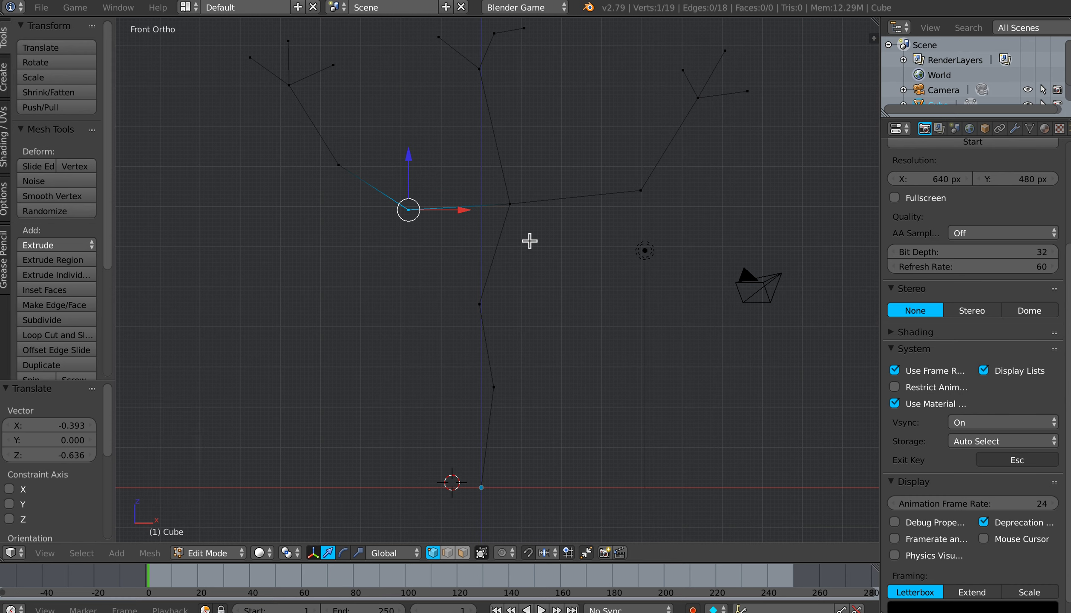
Step: Move the left branch's elbow vertex about 0.69 outward to the left and 0.37 up
right_click(341, 163)
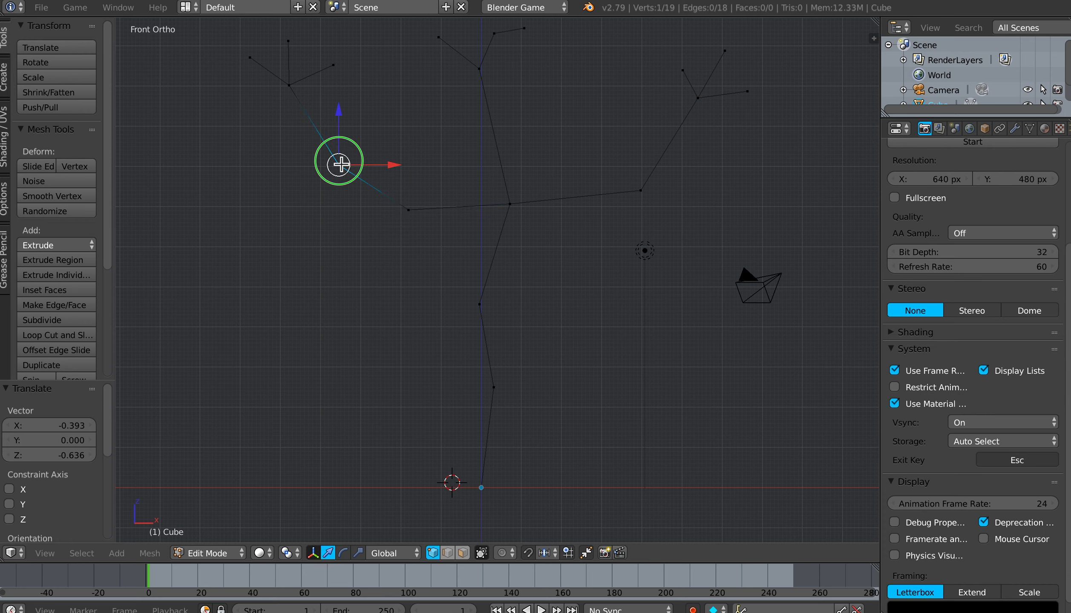
key("g")
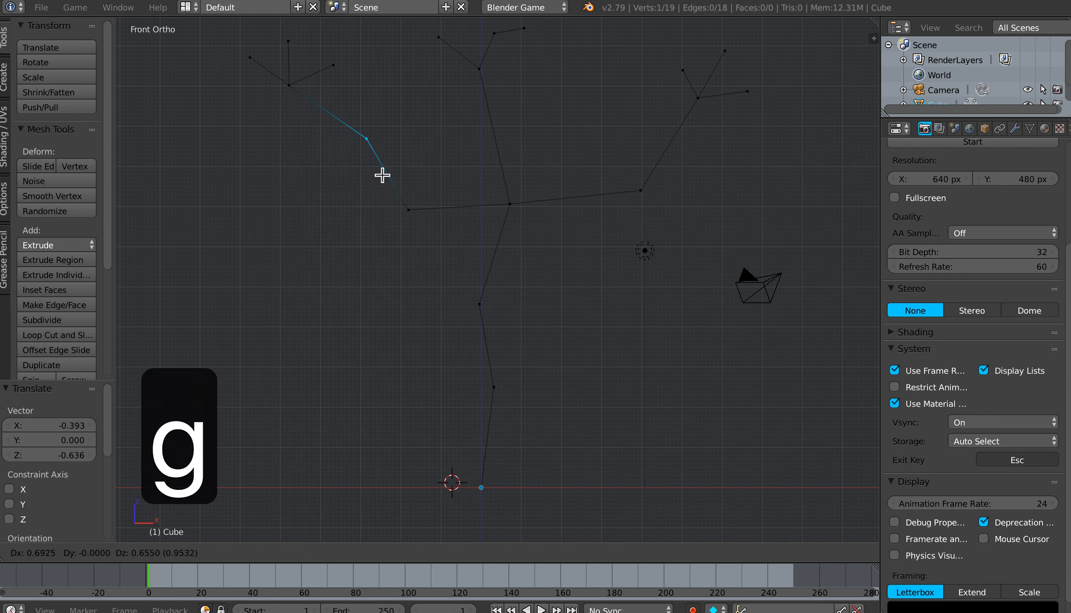
left_click(326, 186)
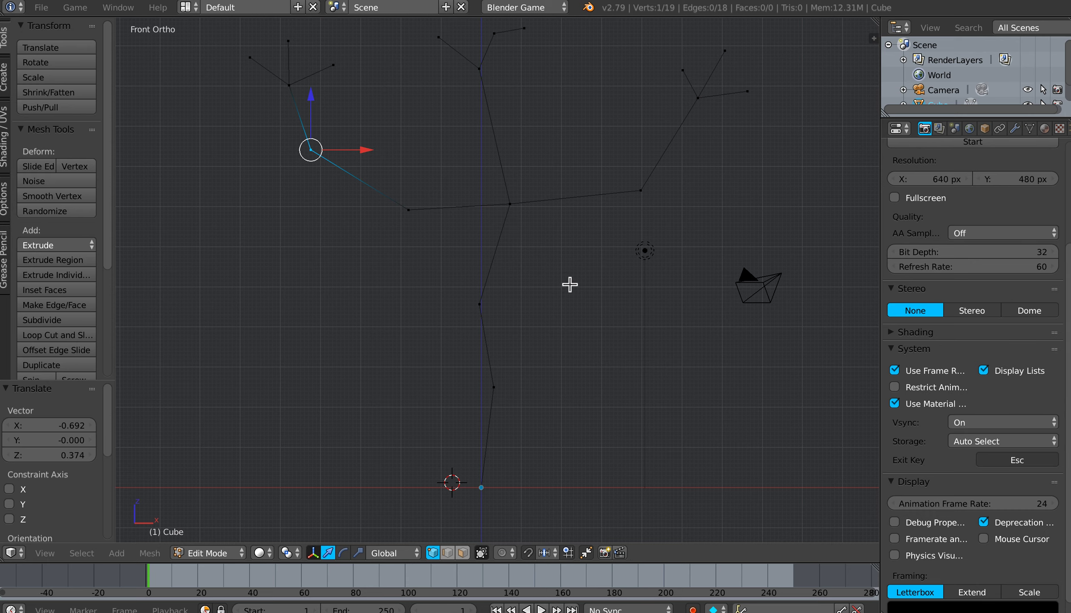
Step: Move the right branch's elbow vertex about 0.67 in the negative Y direction
middle_click_drag(569, 286, 481, 267)
left_click_drag(511, 246, 544, 244)
right_click(560, 294)
mouse_move(590, 283)
left_mouse_down()
mouse_move(560, 289)
mouse_move(570, 284)
left_mouse_up()
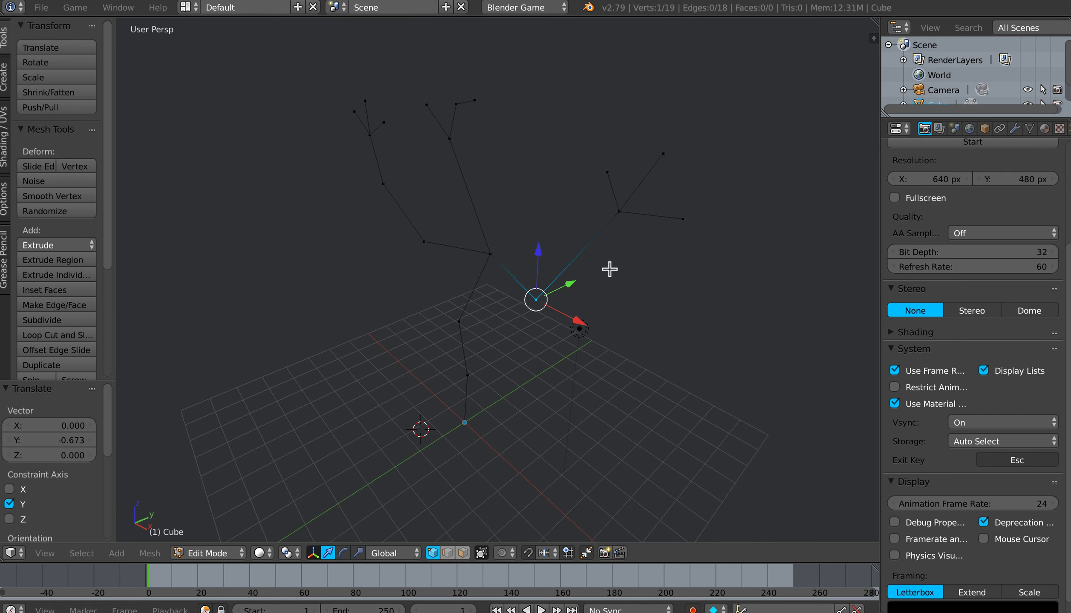
Step: Select the right branch's fork with its three twigs and shift the cluster in the negative Y direction
middle_click_drag(609, 267, 608, 276)
right_click(621, 216)
middle_click_drag(633, 257, 567, 269)
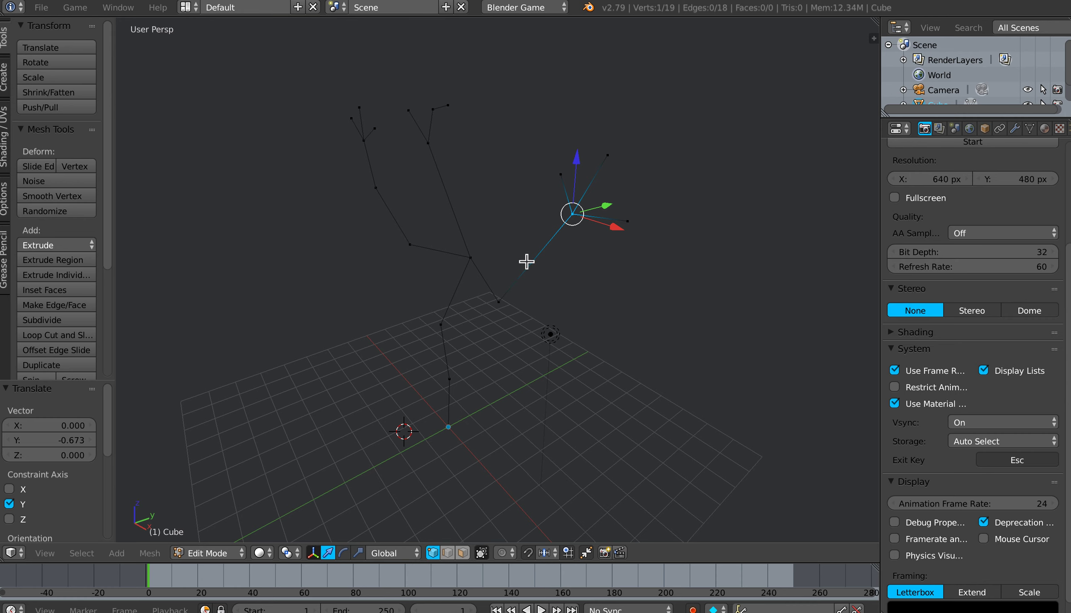
key("a")
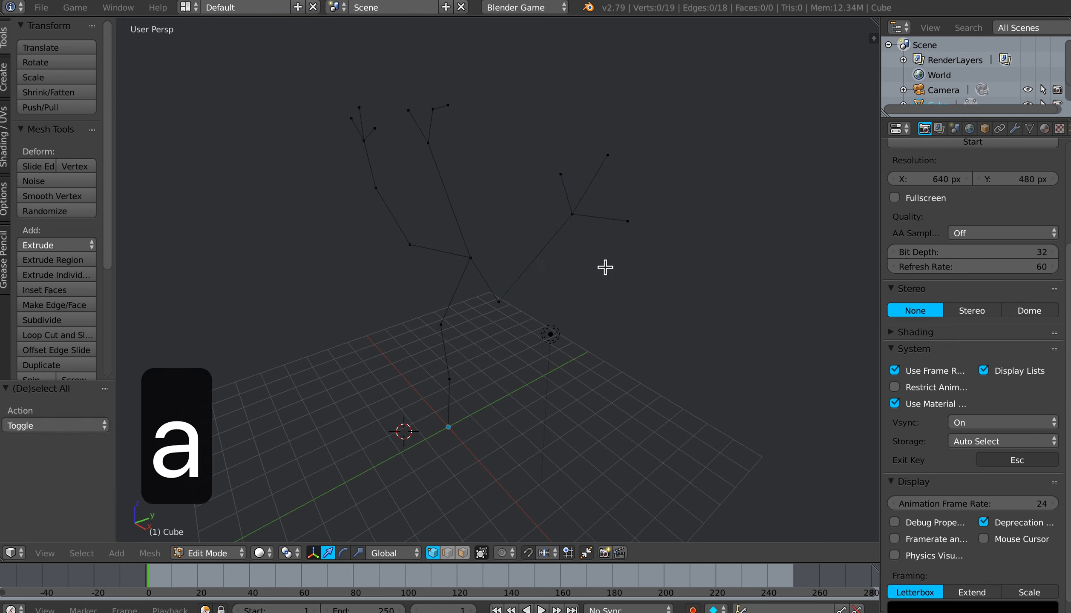
key("b")
left_click_drag(533, 127, 683, 256)
left_click_drag(630, 187, 538, 193)
mouse_move(575, 248)
middle_mouse_down()
mouse_move(540, 246)
mouse_move(567, 245)
middle_mouse_up()
Step: Spread the right branch's three twig tips in depth by moving each along Y, the left one by about 0.21
right_click(517, 169)
left_click_drag(569, 165, 506, 164)
right_click(539, 247)
left_click_drag(584, 240, 592, 235)
right_click(490, 189)
left_click_drag(522, 187, 536, 186)
middle_click_drag(509, 255, 539, 291)
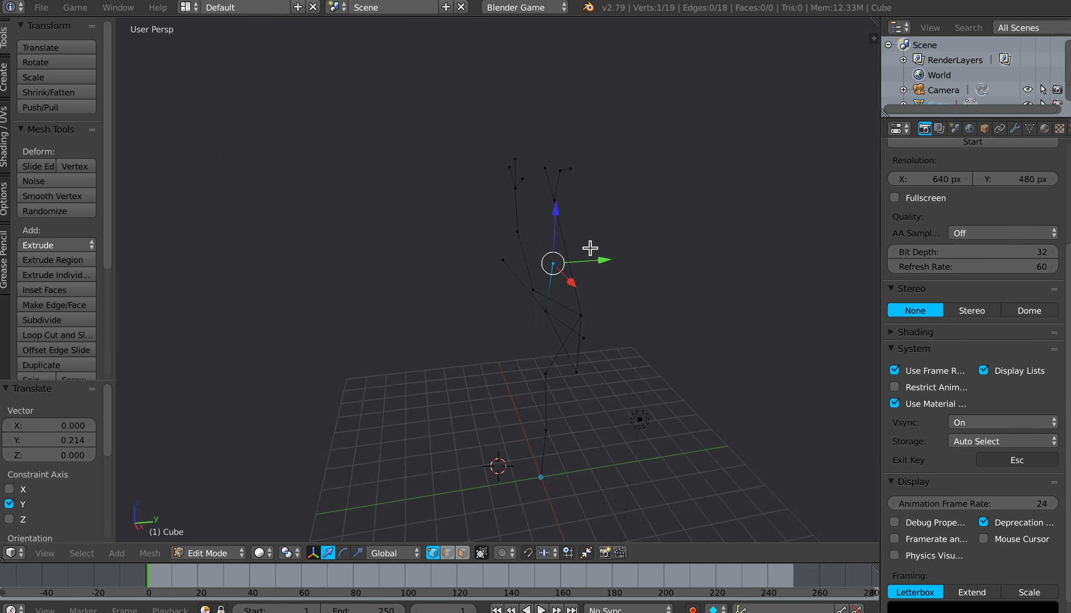
Step: Shift the middle branch's twig vertices along the Y axis to give its top some depth
key("a")
key("b")
left_click_drag(541, 159, 655, 184)
middle_click_drag(630, 238, 634, 189)
right_click(632, 178)
left_click_drag(654, 173, 675, 167)
middle_click_drag(589, 223, 532, 224)
Step: Select the left branch's fork with its three twigs and move them about 1.18 in the negative Y direction
key("a")
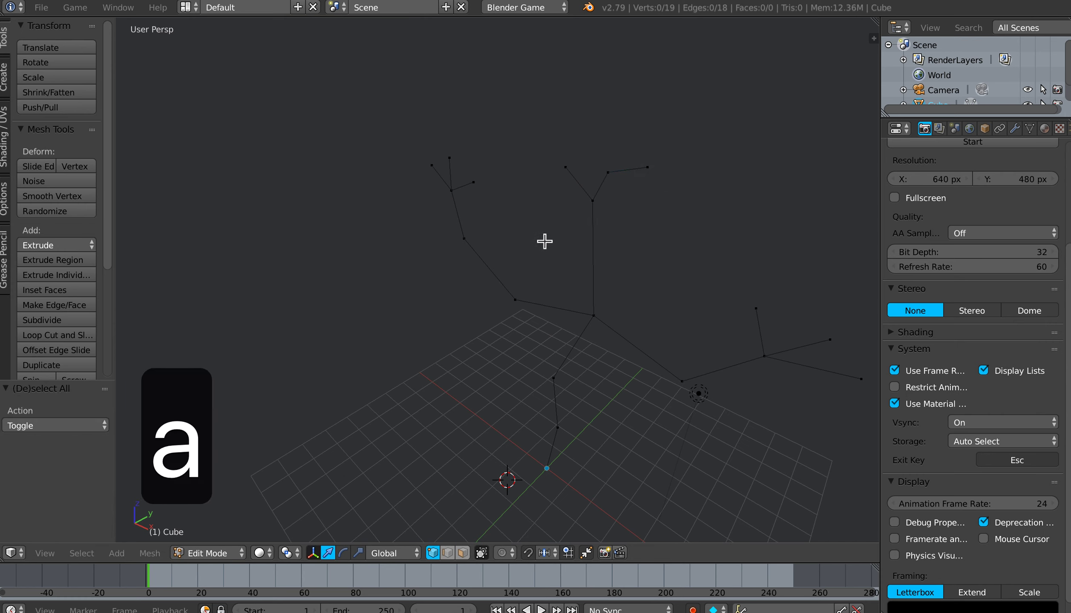
key("b")
left_click_drag(425, 150, 503, 212)
key("b")
left_click_drag(489, 171, 461, 175)
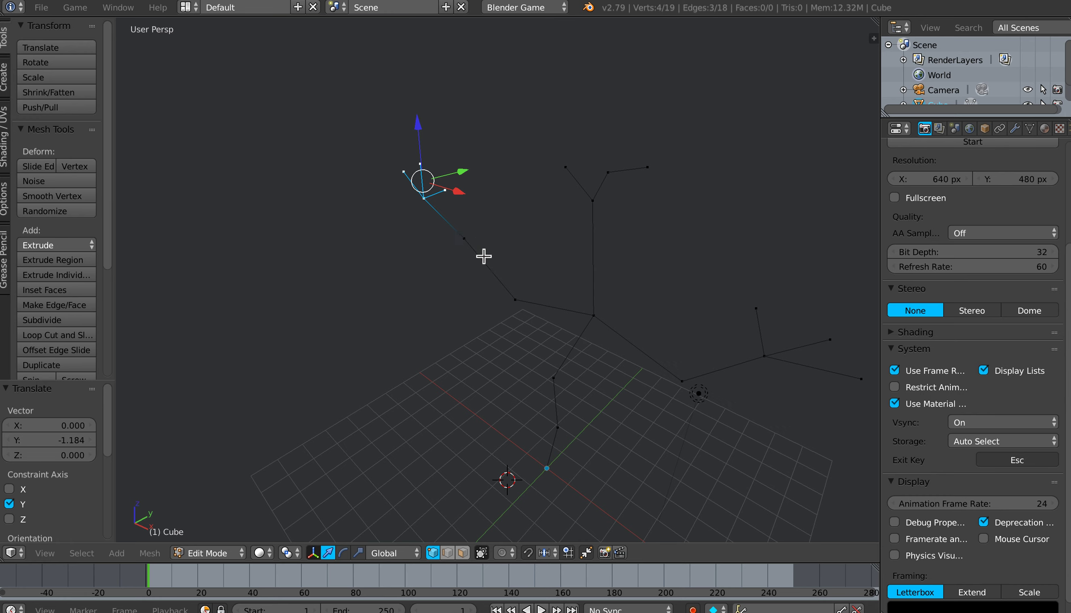
Step: Rotate the left branch's twig cluster slightly about the global X axis
middle_click_drag(478, 251, 482, 267)
key("r")
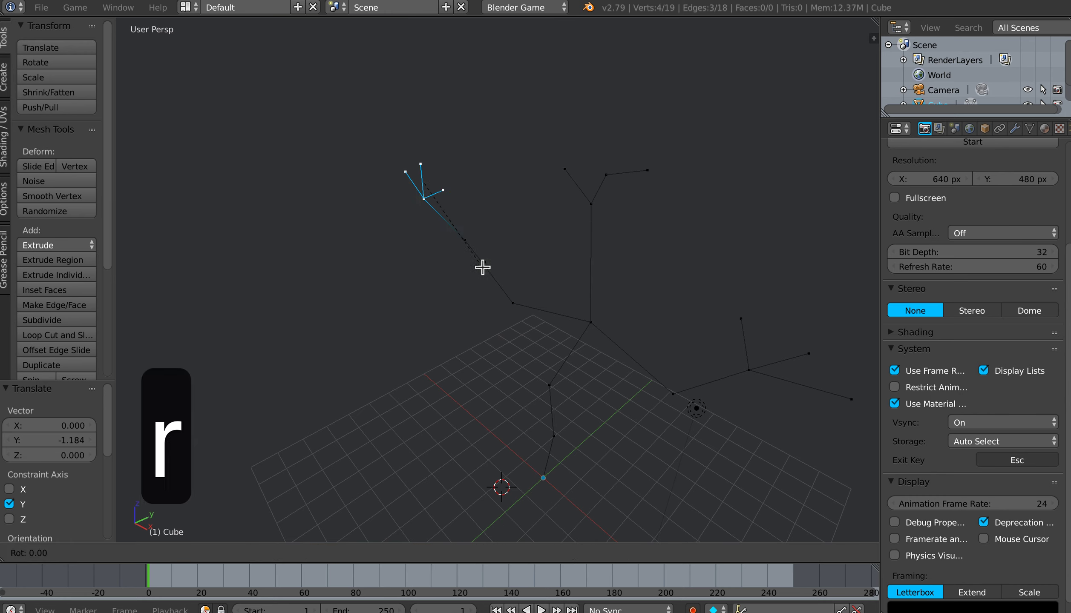
key("x")
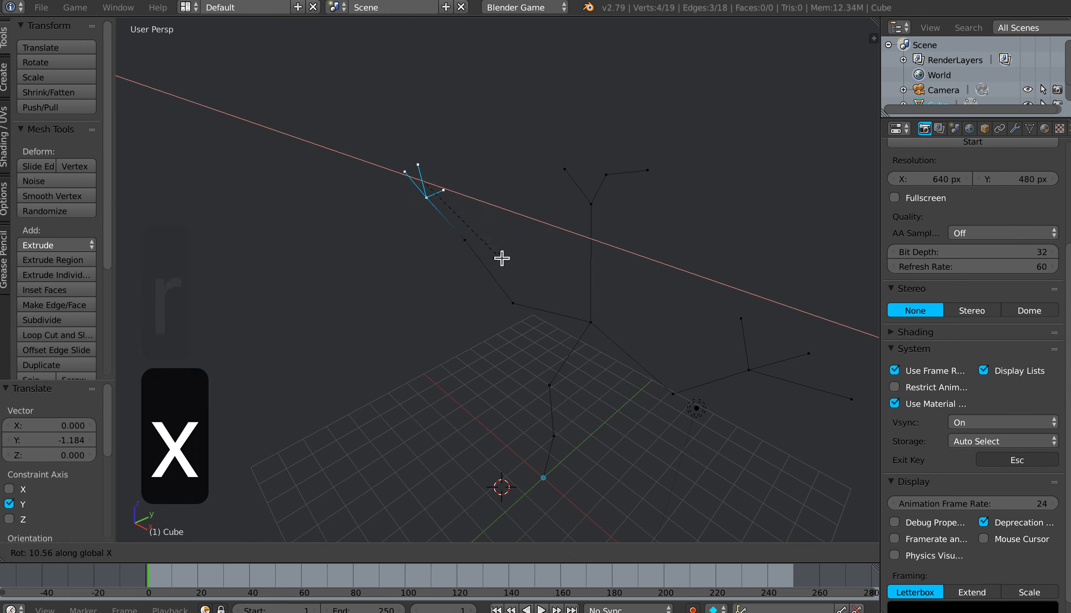
left_click(518, 239)
Step: Move the left branch's inner joint about 0.46 in the negative Y direction and shift its elbow the same way
middle_click_drag(523, 270, 529, 299)
scroll(530, 299, "down", 1)
right_click(511, 311)
key("g")
key("y")
left_click(523, 282)
right_click(483, 257)
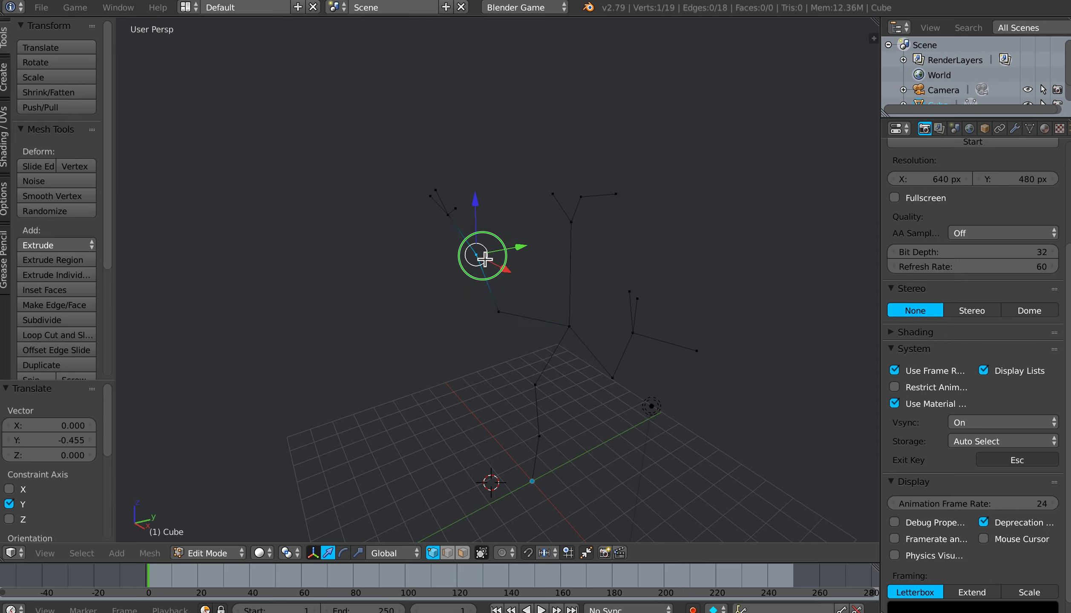
left_click_drag(525, 250, 505, 252)
Step: Bend the trunk in depth by moving its two middle vertices along positive Y, the upper one by about 1.14
middle_click_drag(543, 310, 396, 294)
scroll(396, 294, "up", 3)
right_click(423, 428)
left_click_drag(470, 424, 482, 423)
right_click(426, 361)
left_click_drag(467, 357, 503, 359)
scroll(431, 418, "down", 2)
middle_click_drag(433, 418, 480, 352)
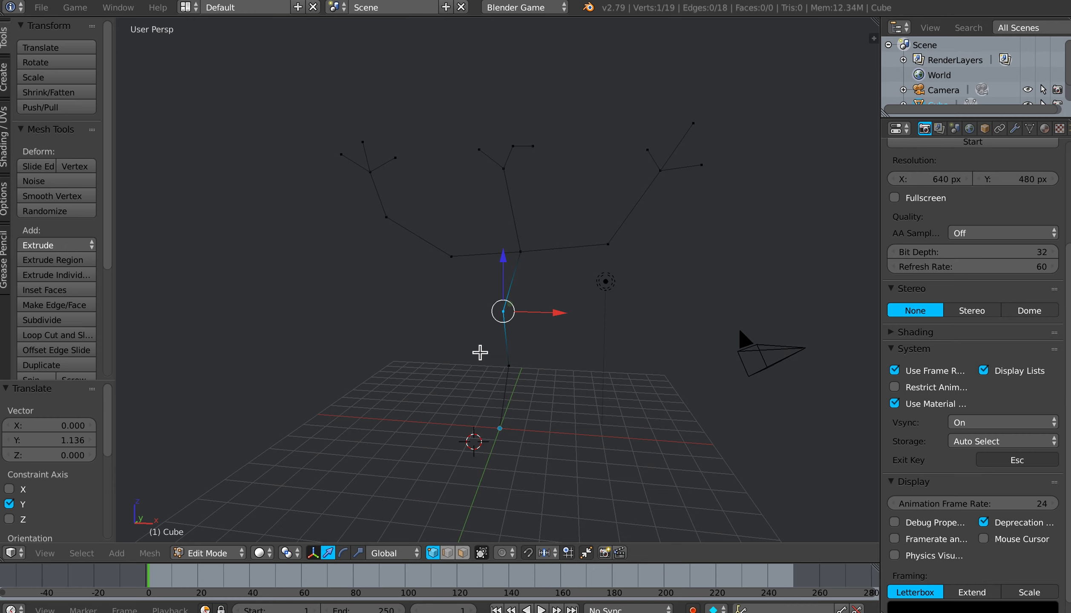
Step: Select the trunk top with all branches and twigs and scale them uniformly to about 0.85
key("a")
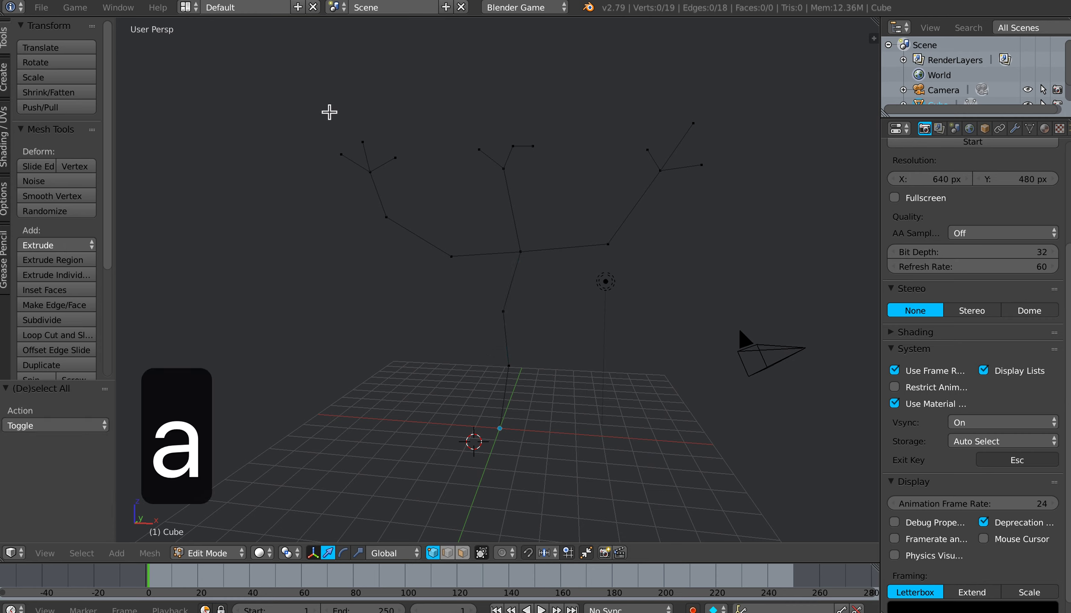
key("b")
left_click_drag(327, 108, 729, 277)
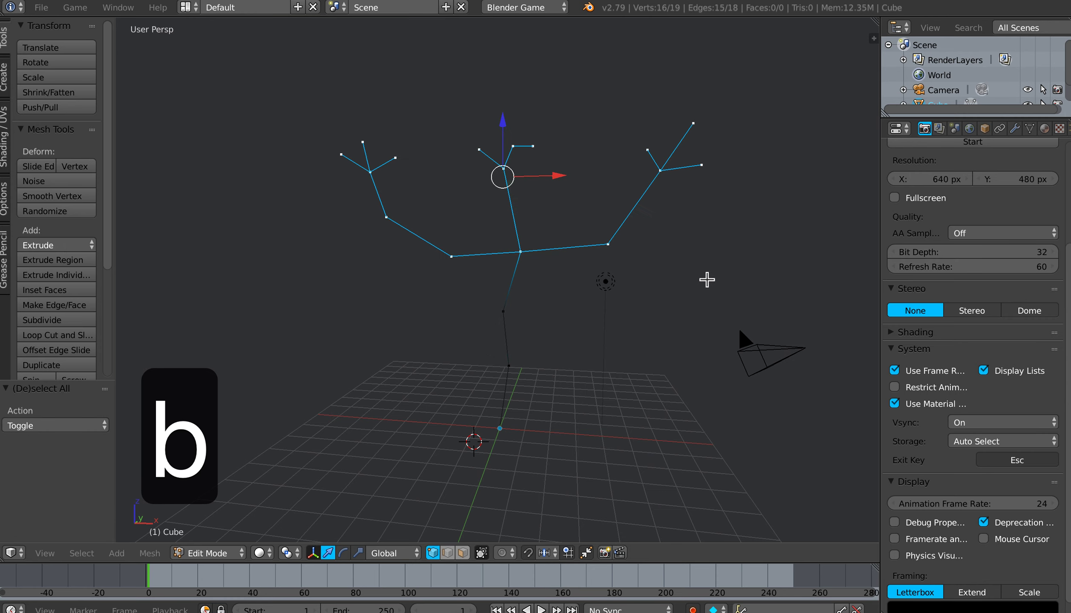
key("s")
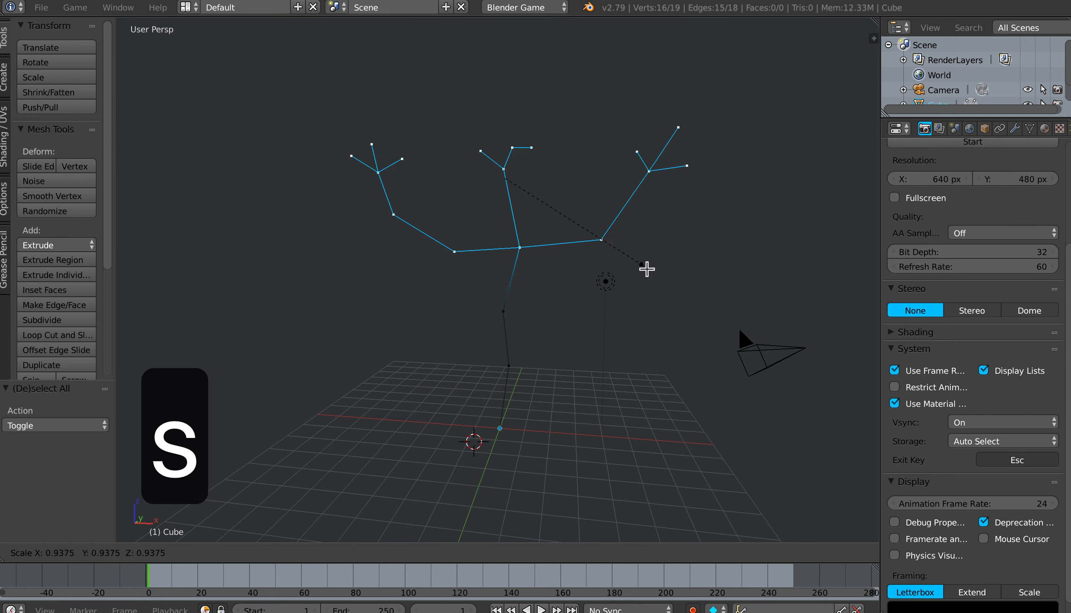
left_click(635, 258)
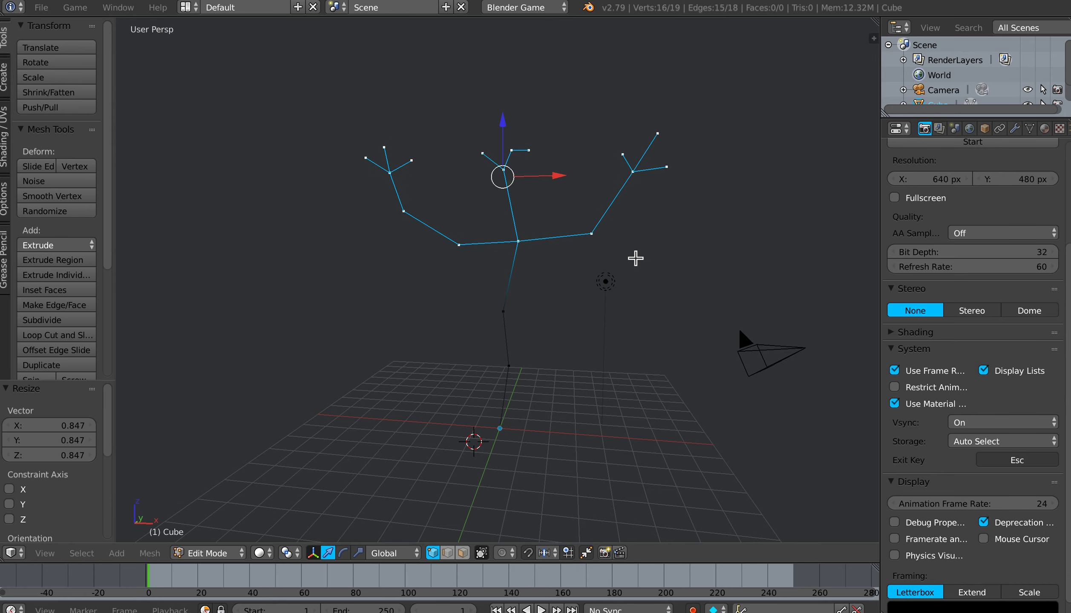
key("a")
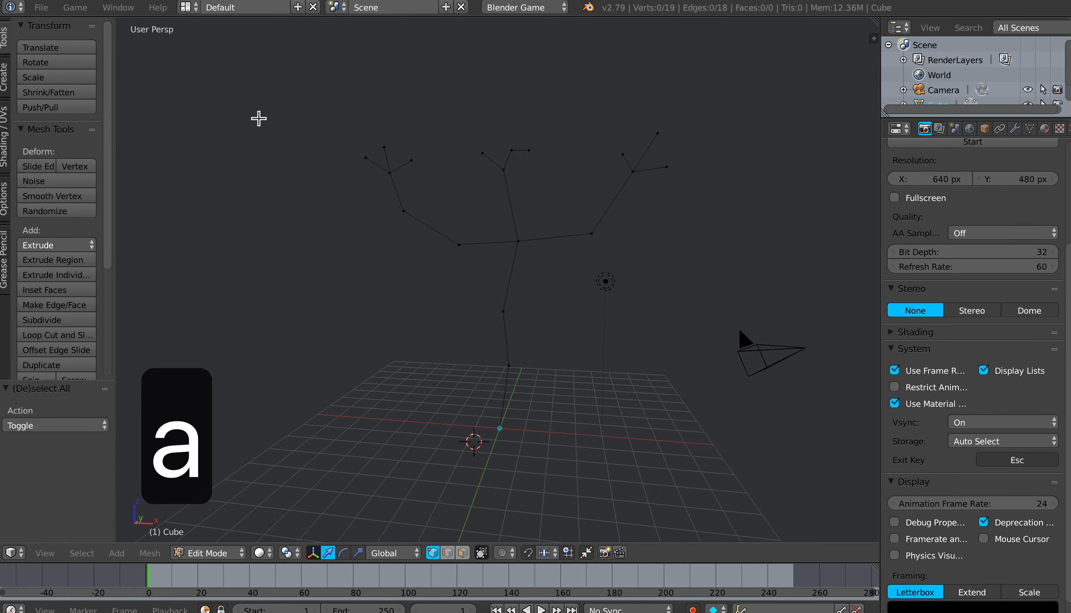
Step: Save the file to the Desktop as LowPolyTreeDemo.blend
left_click(41, 8)
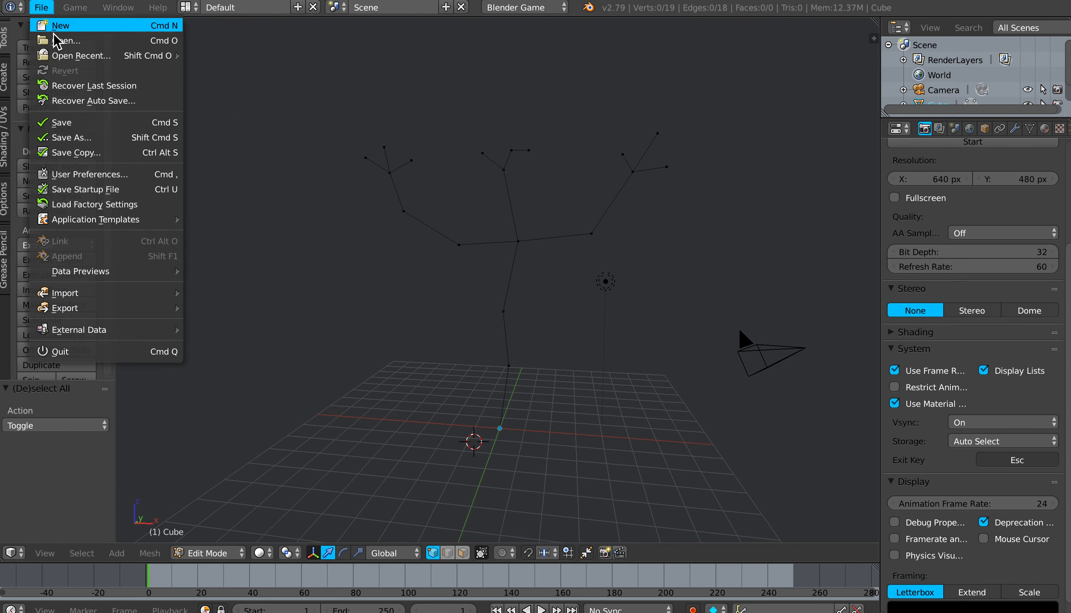
left_click(64, 124)
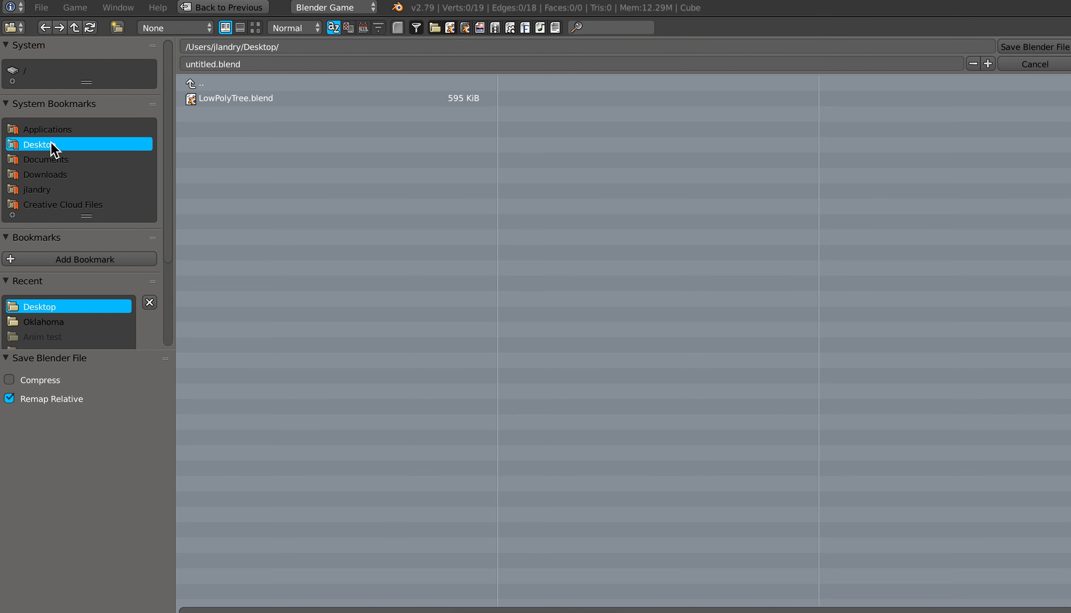
left_click(217, 67)
type("Lo")
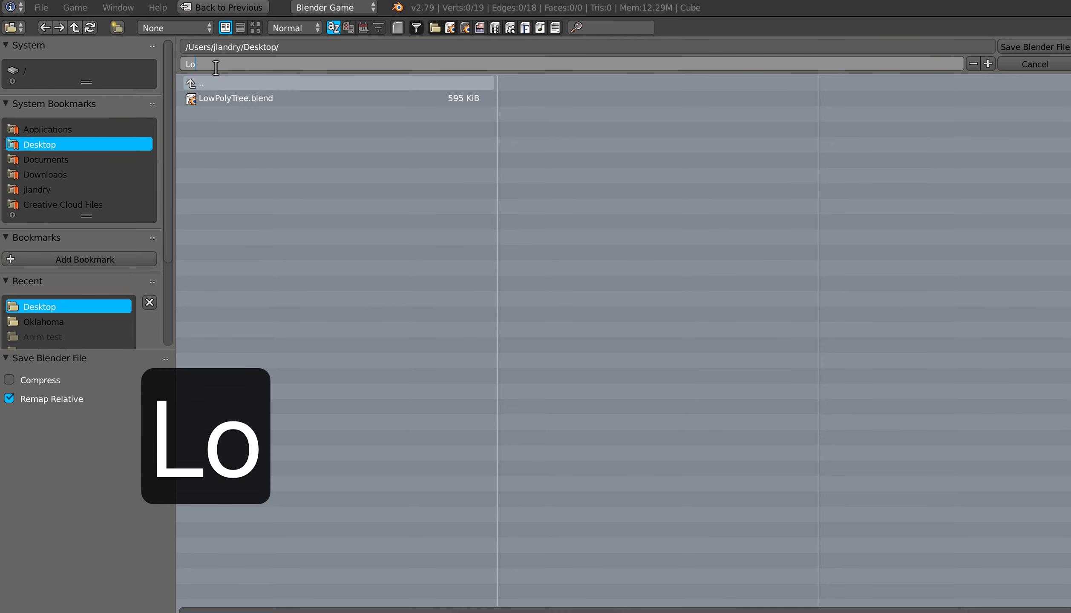
type("wPolyTreeDe")
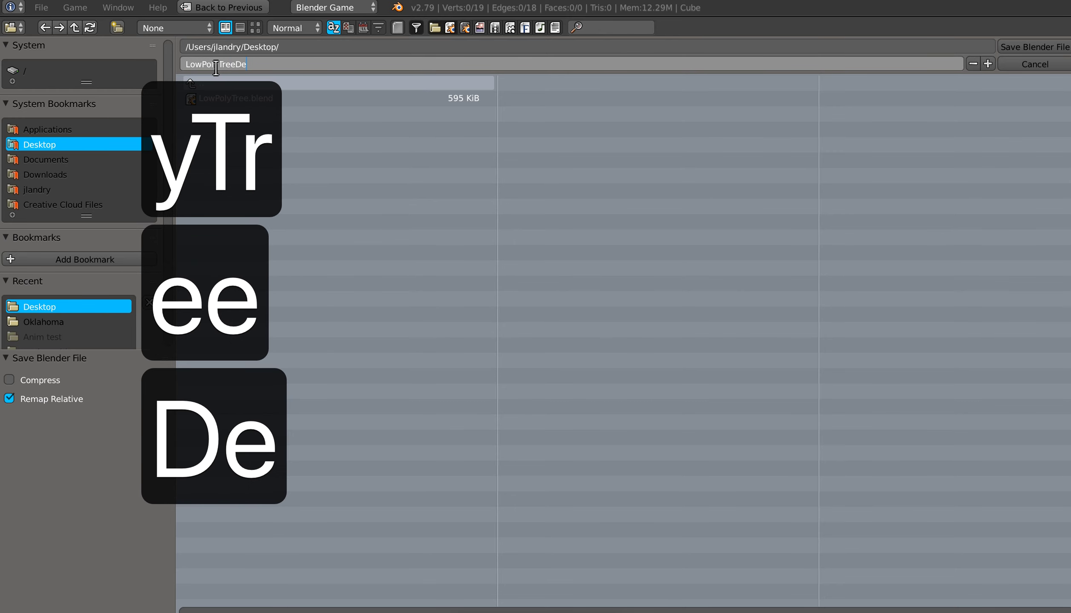
type("mo")
key("Return")
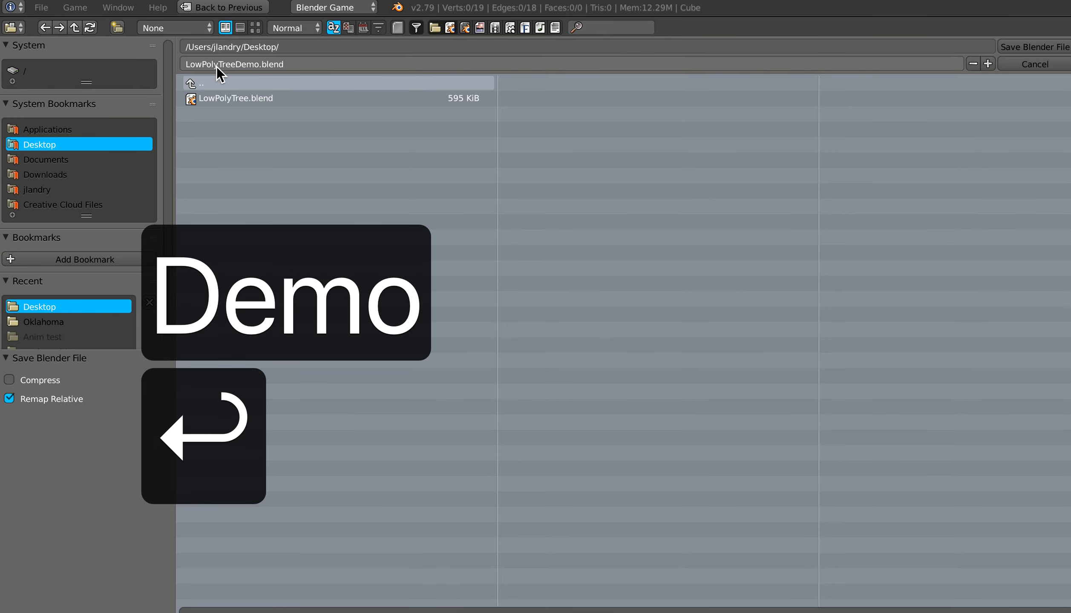
key("Return")
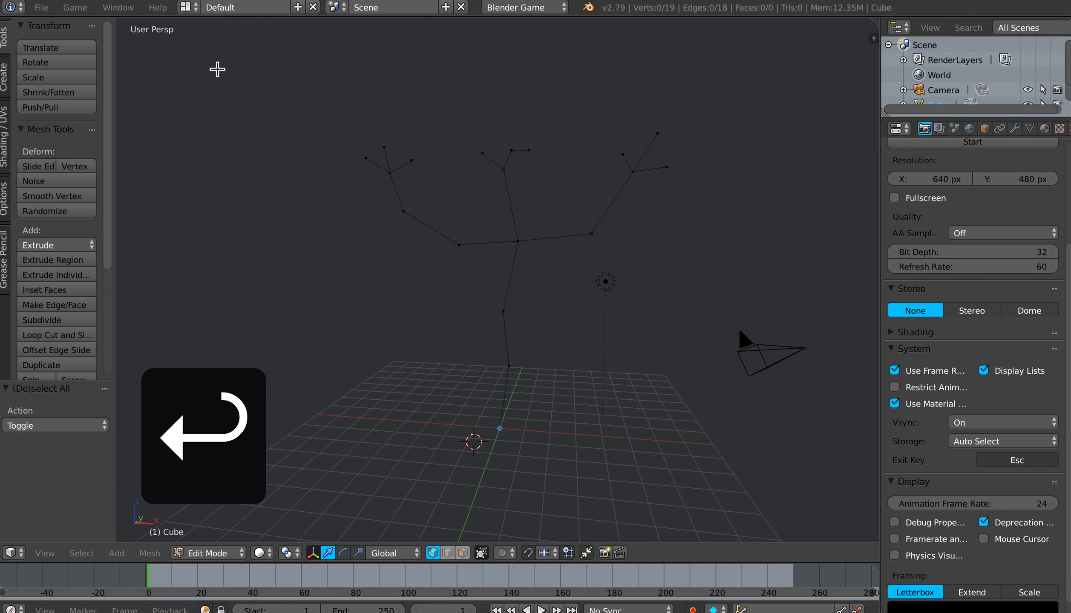
middle_click_drag(518, 329, 495, 313, "shift")
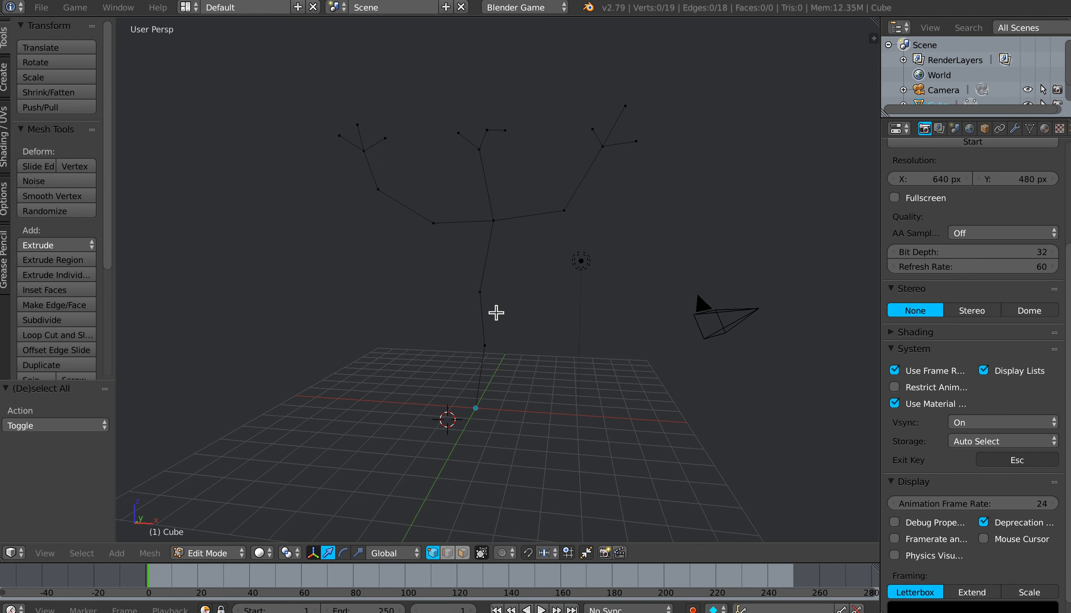
key("shift+super+1")
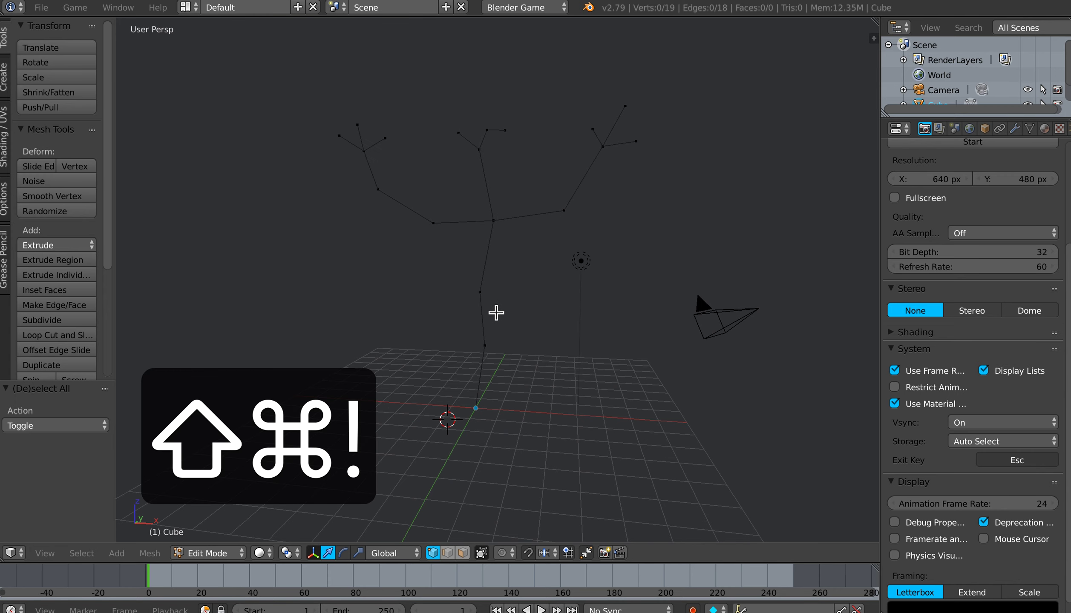
middle_click_drag(486, 299, 476, 263)
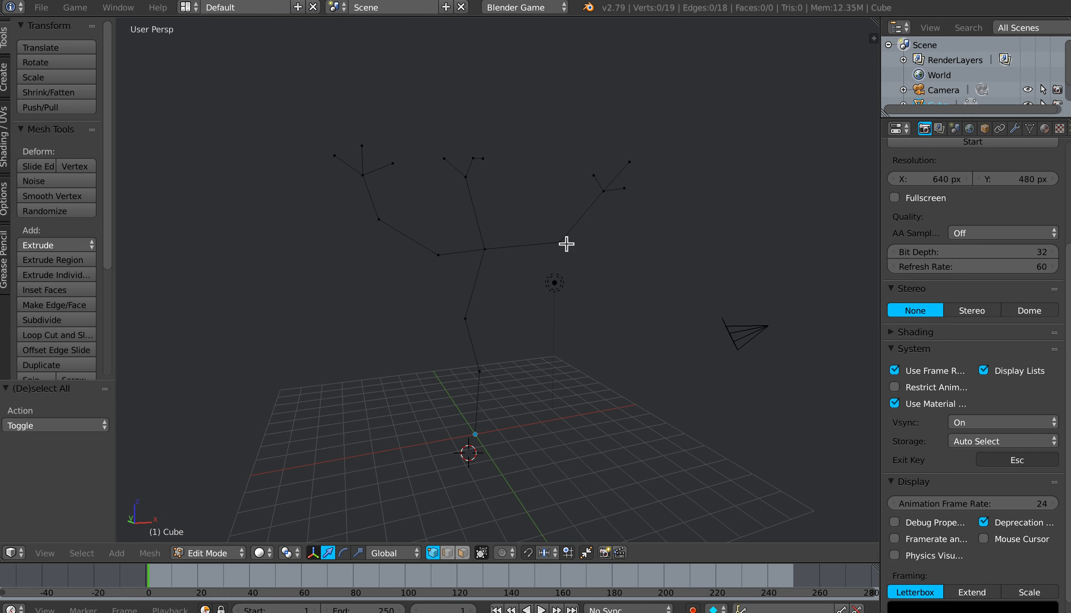
middle_click_drag(627, 247, 618, 238)
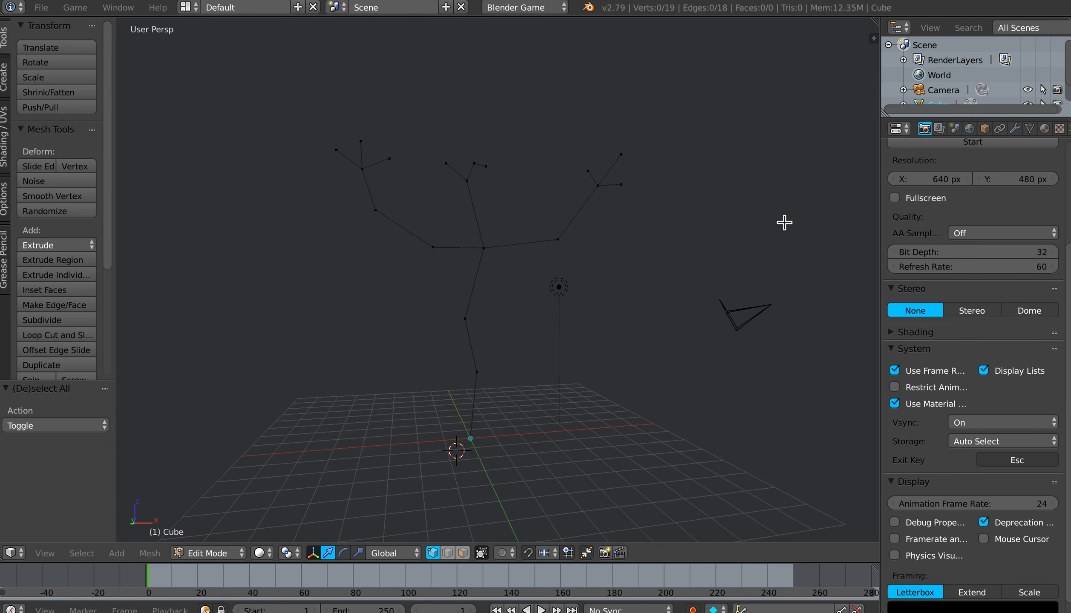
Step: Add a Skin modifier to the tree skeleton
left_click(1014, 129)
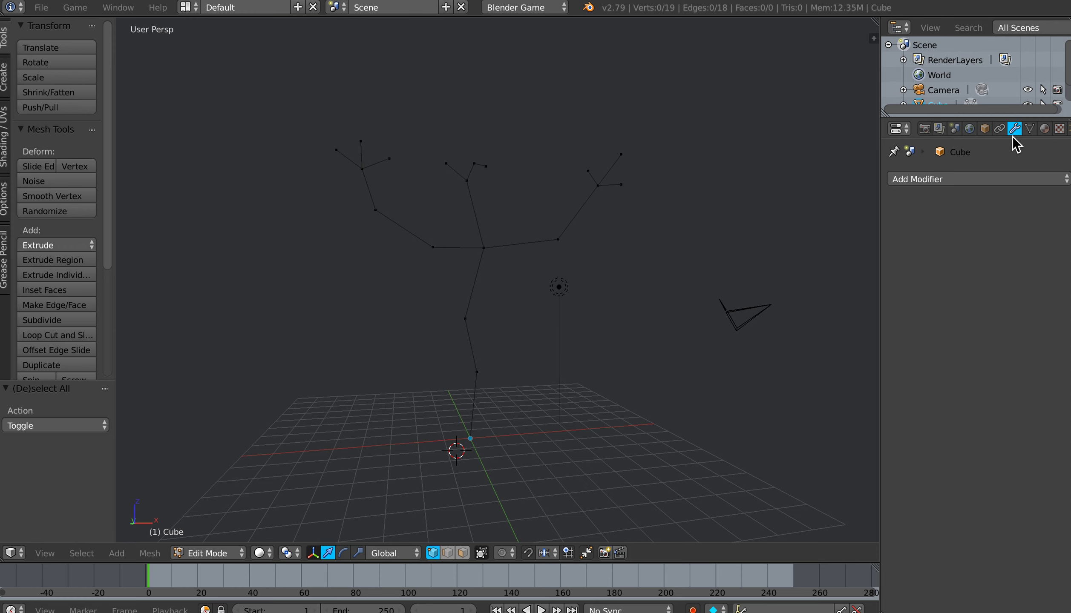
left_click_drag(882, 220, 830, 217)
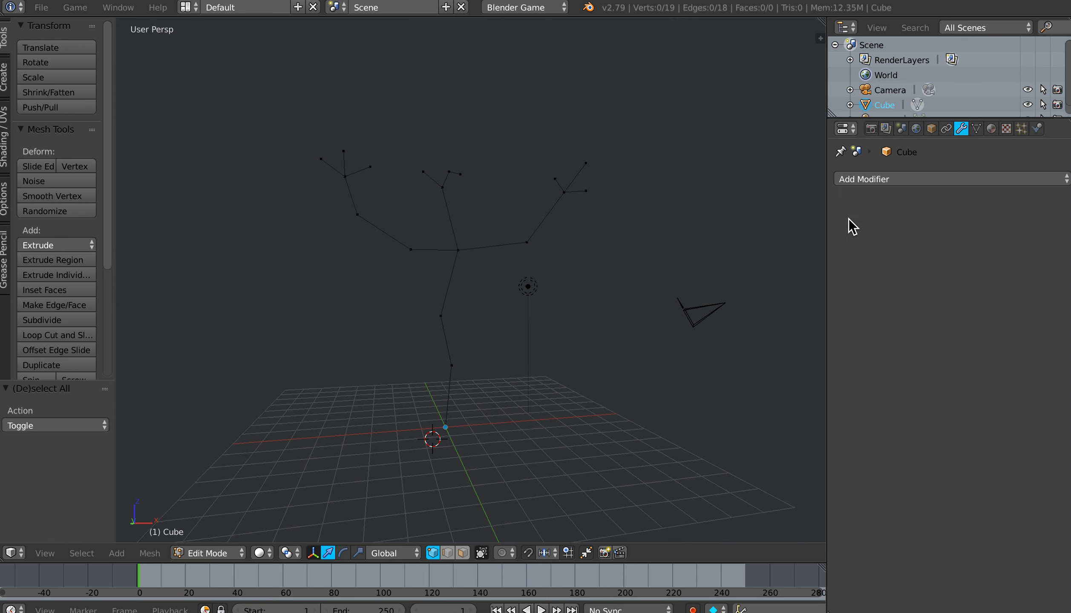
left_click(897, 180)
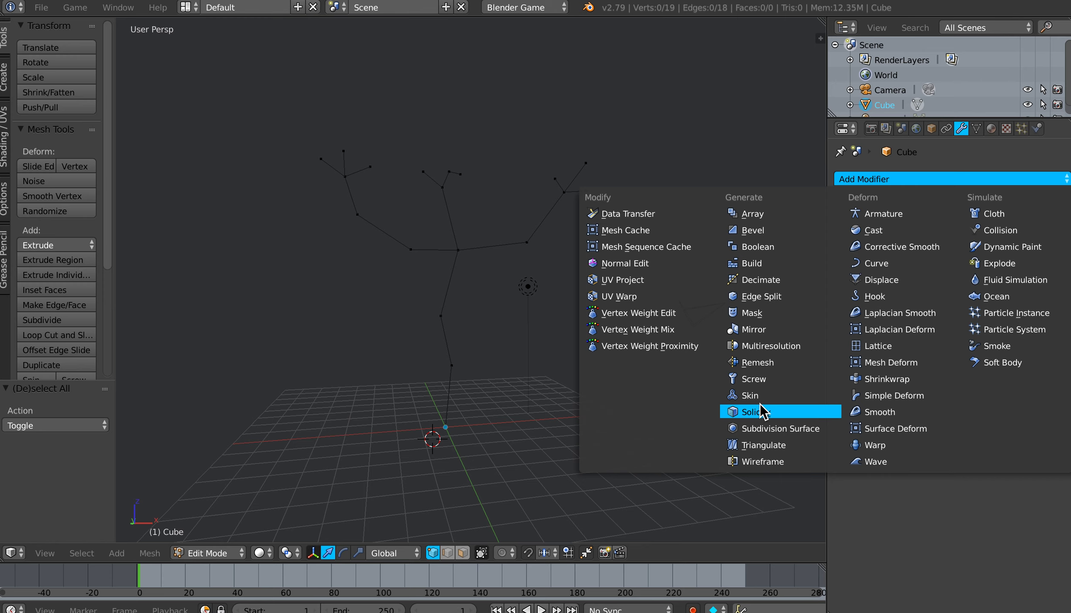
left_click(750, 395)
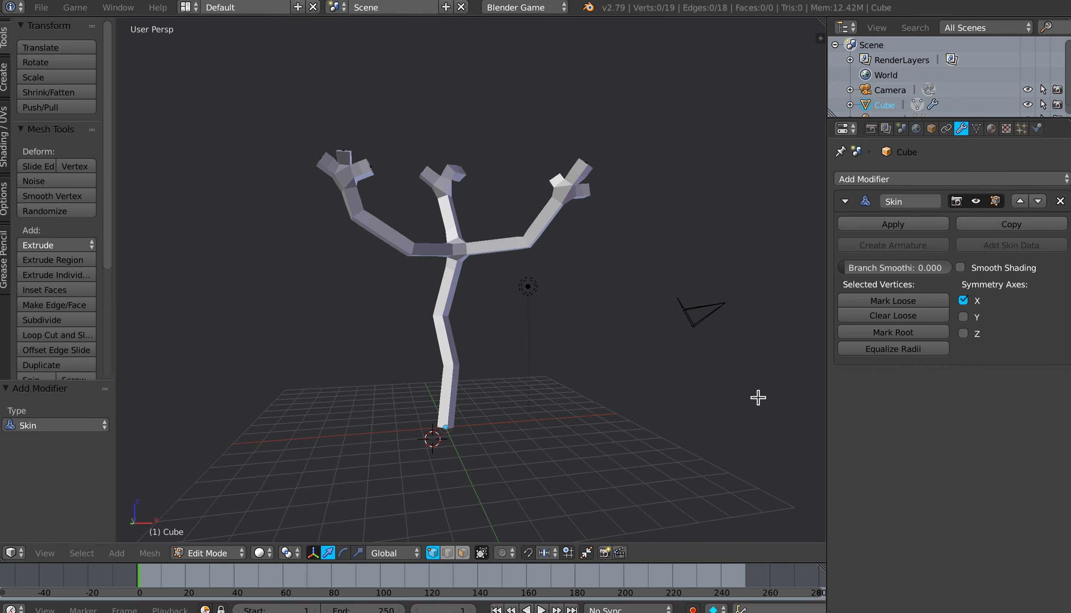
Step: Examine the skinned tree from several angles, picking individual vertices along the right branch and on the twigs
middle_click_drag(461, 262, 444, 279)
scroll(444, 279, "up", 2)
scroll(445, 279, "up", 2)
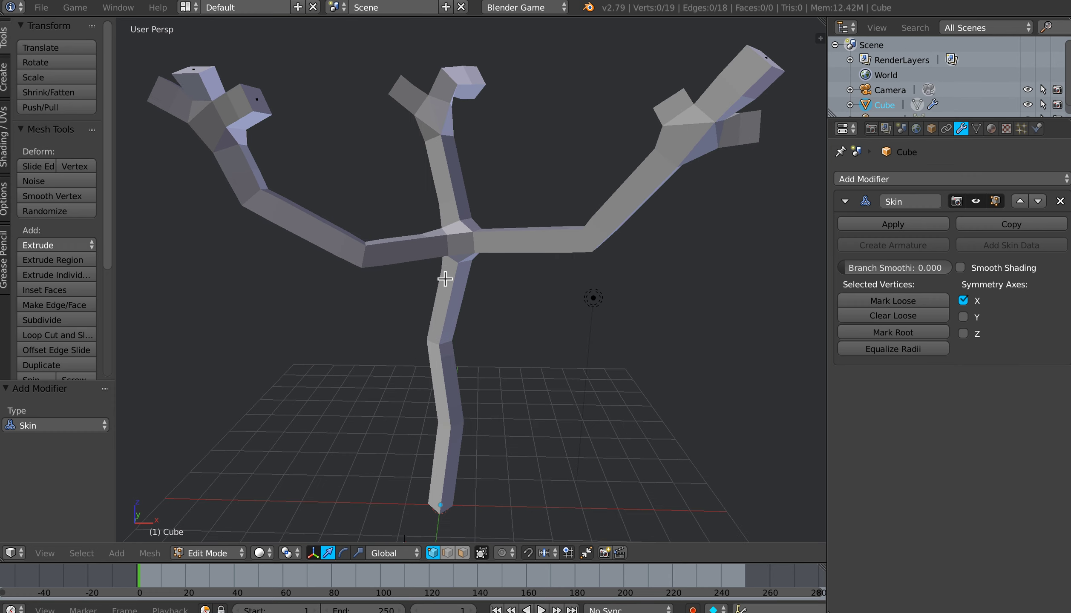
scroll(444, 279, "down", 2)
middle_click_drag(491, 245, 493, 222)
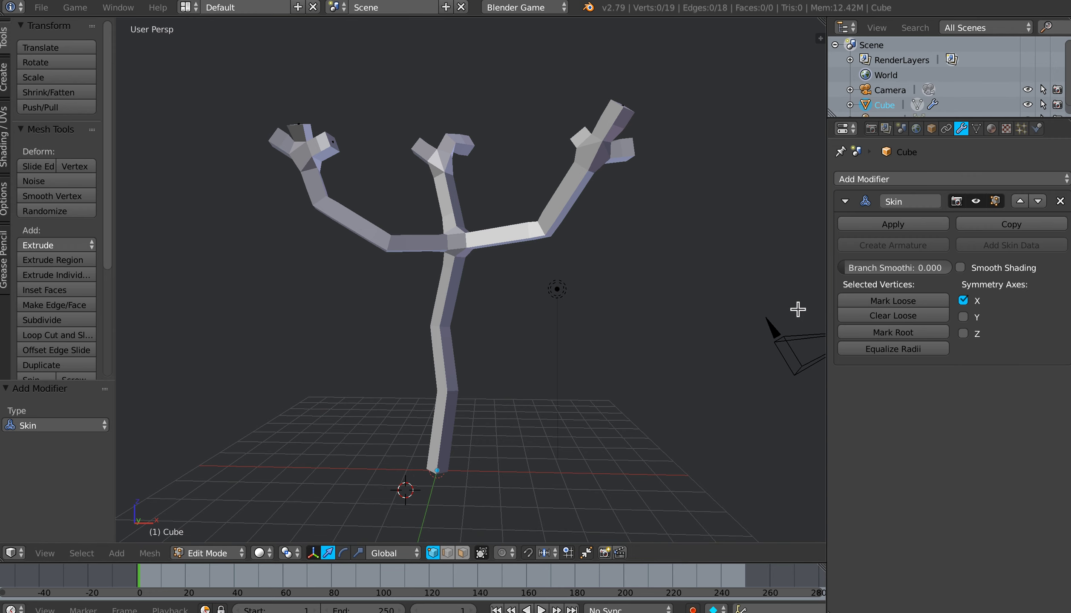
middle_click_drag(502, 313, 504, 307)
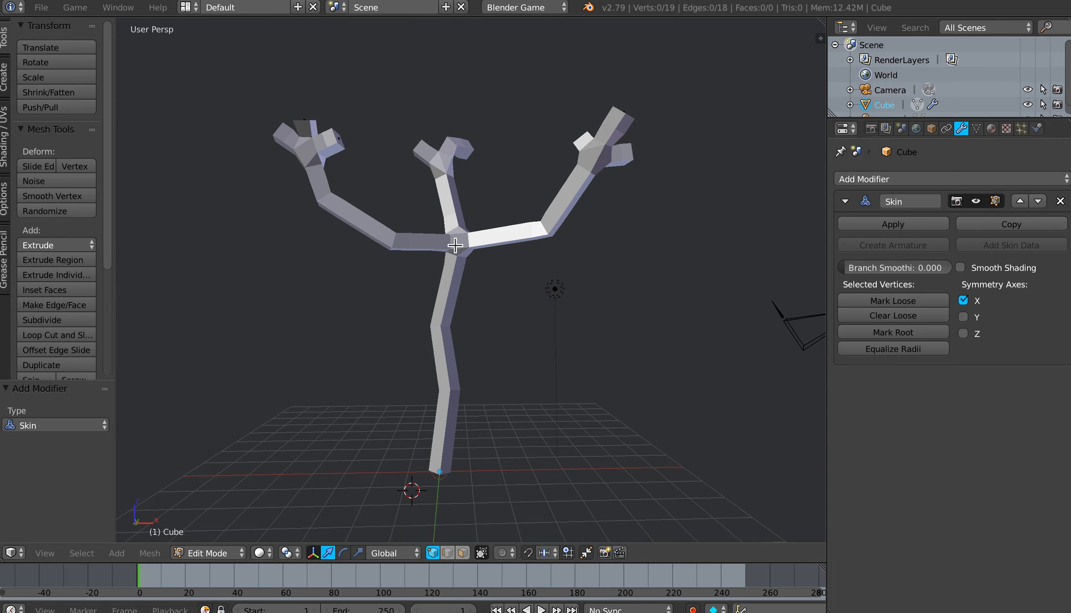
right_click(551, 229)
right_click(578, 175)
right_click(621, 123)
right_click(579, 143)
right_click(467, 149)
right_click(419, 149)
right_click(339, 144)
Step: Switch to wireframe shading and scale the skin radius of the two lowest trunk vertices by about 2.78
key("z")
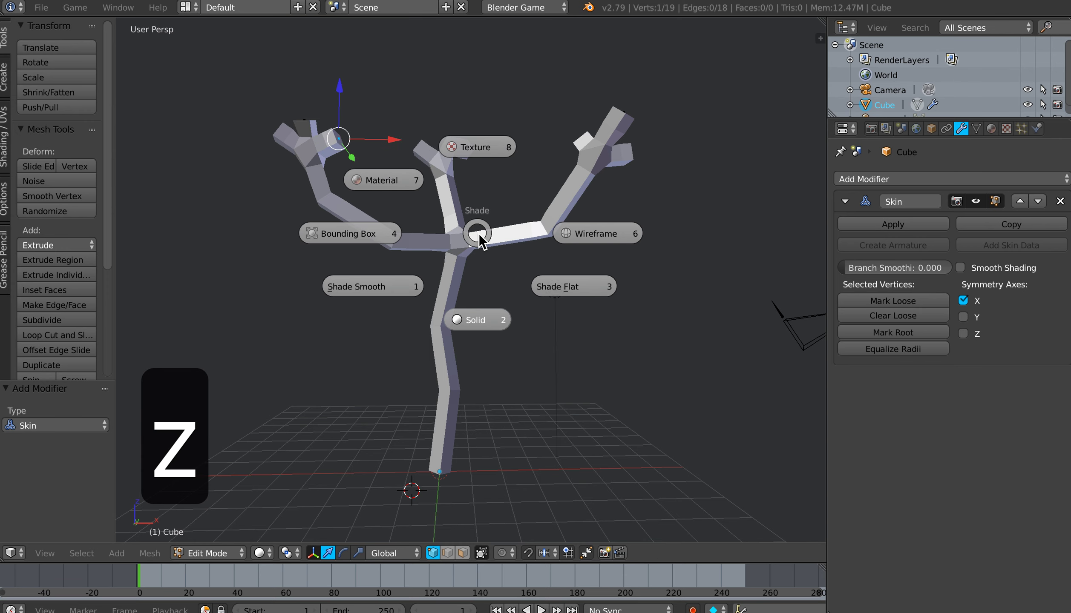
left_click(572, 234)
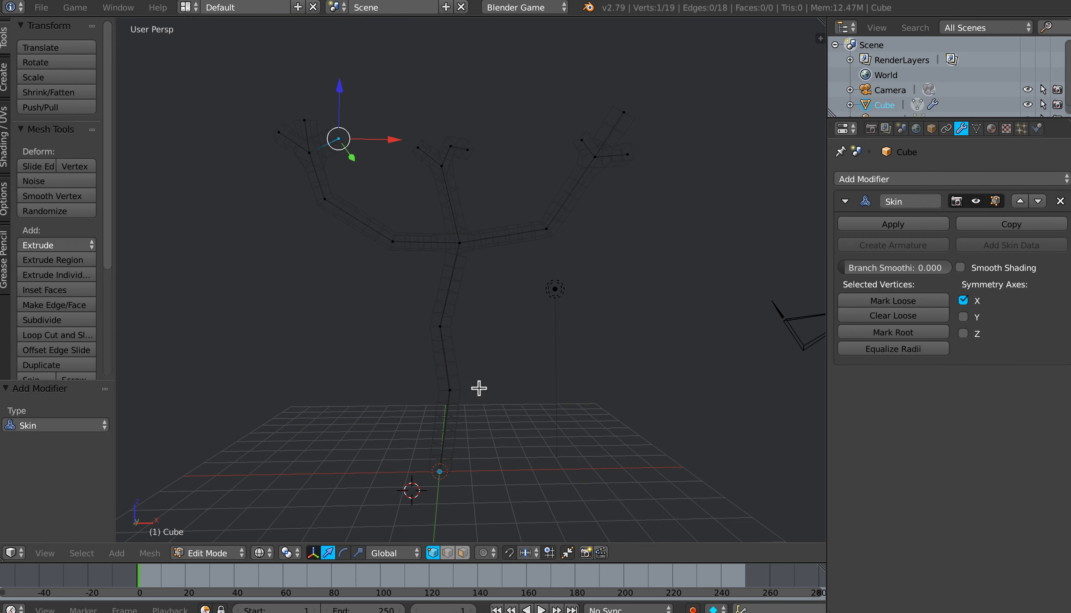
mouse_move(490, 349)
middle_mouse_down("shift")
mouse_move(463, 349)
mouse_move(475, 341)
middle_mouse_up("shift")
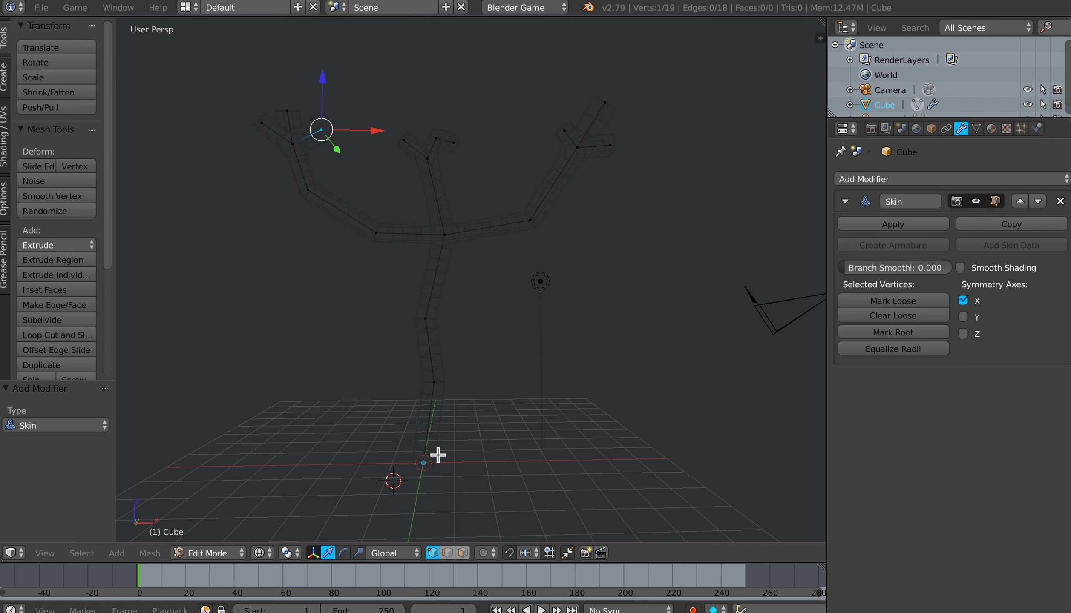
right_click(424, 467)
middle_click_drag(489, 447, 493, 419, "shift")
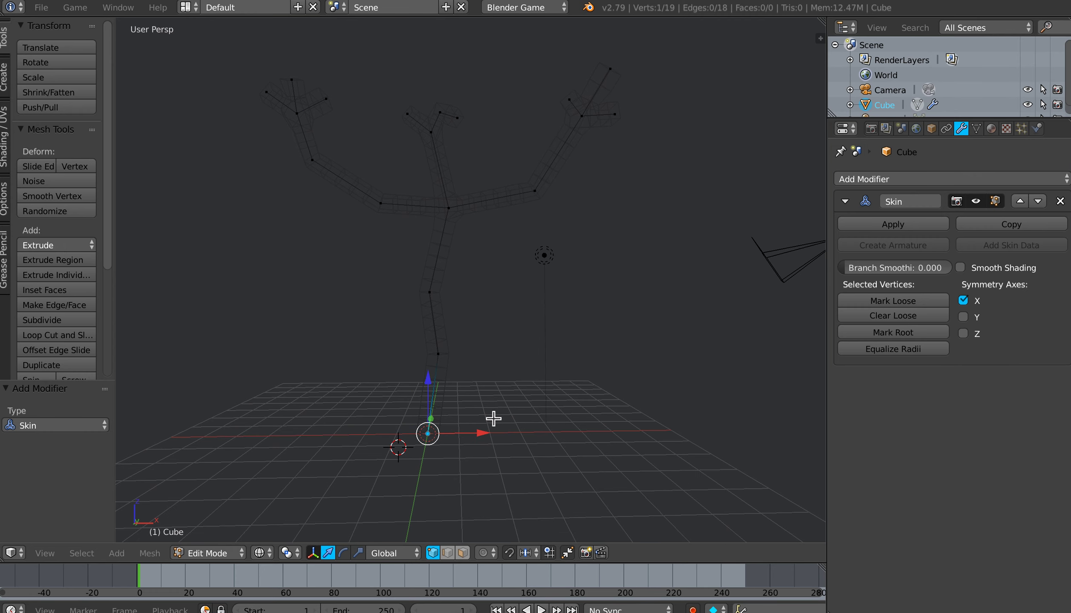
right_click(441, 357, "shift")
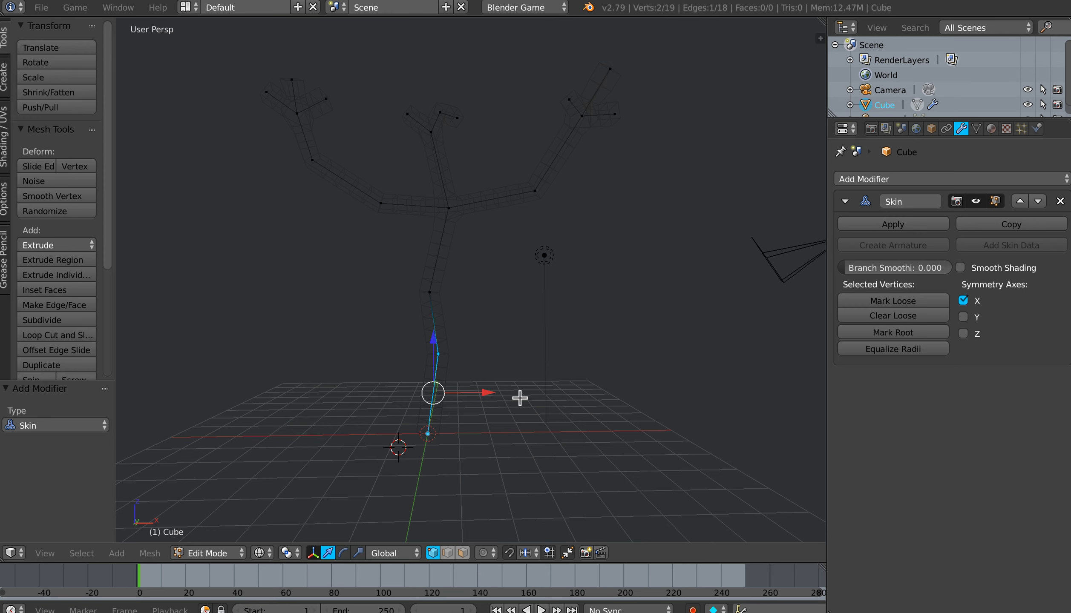
key("ctrl+a")
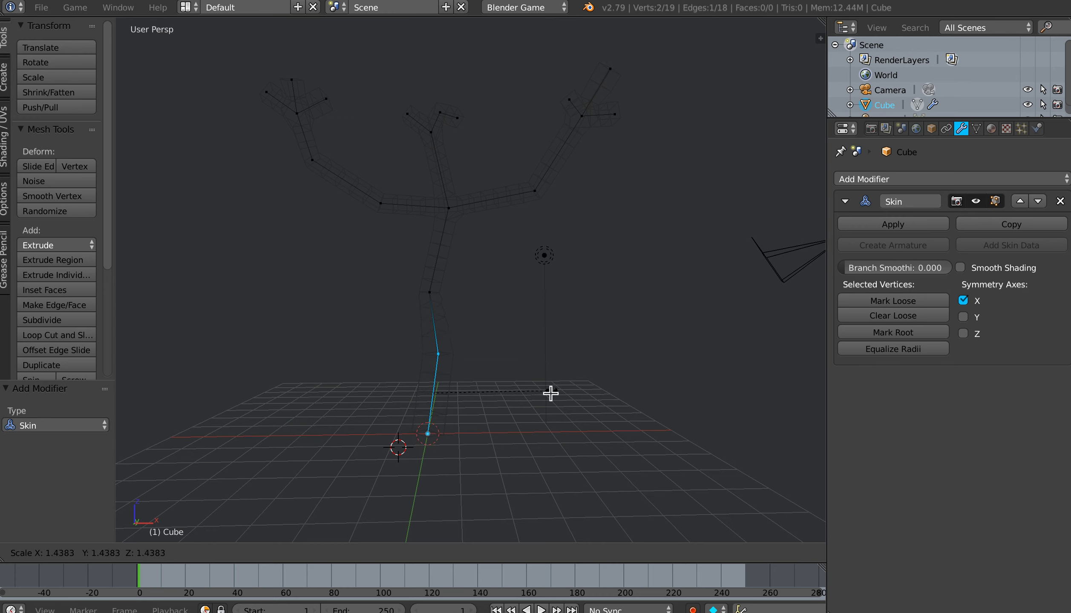
left_click(668, 394)
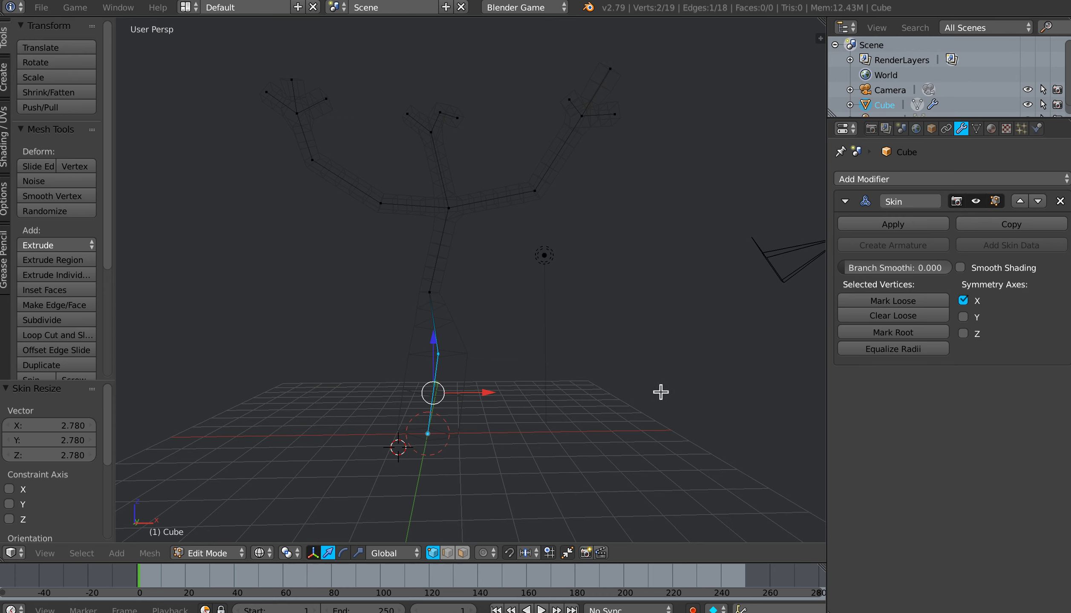
Step: Scale the skin radius by about 1.57 at the upper mid-trunk vertex and by about 1.8 at the trunk's fork
right_click(437, 300)
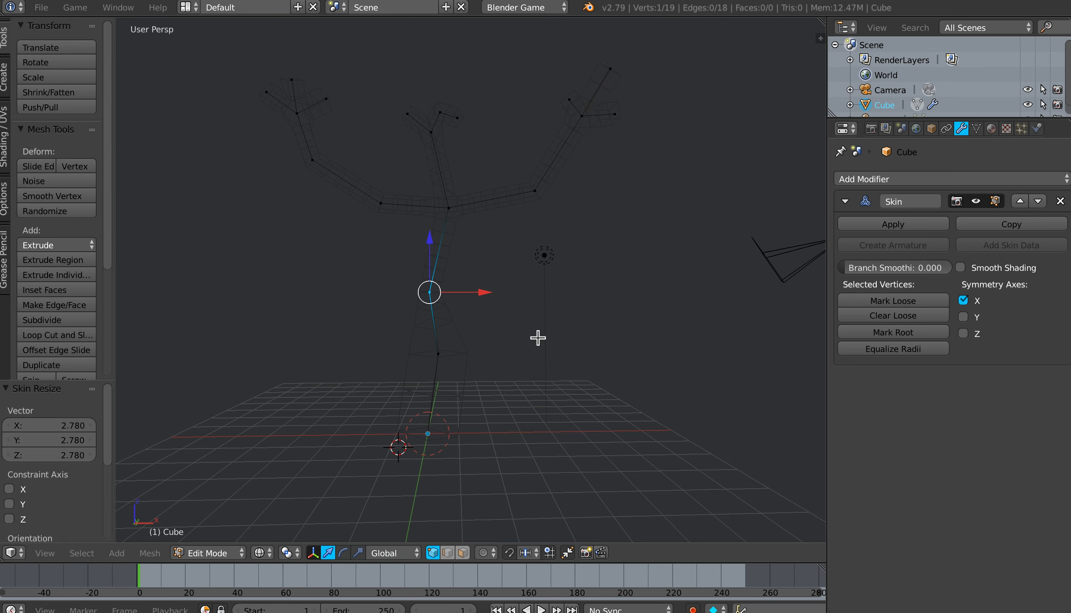
key("ctrl+a")
left_click(605, 337)
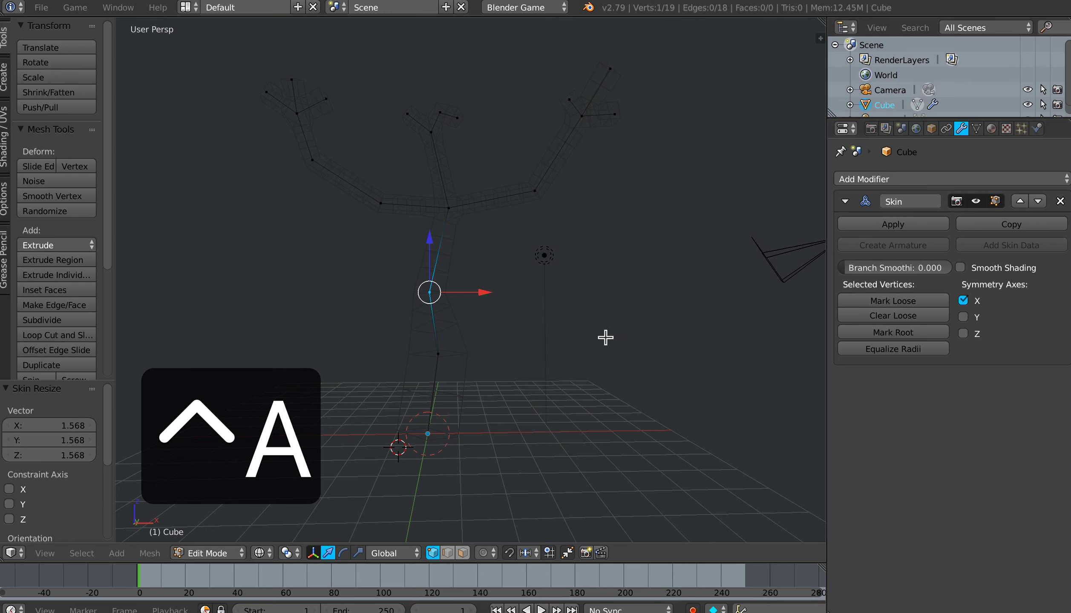
right_click(459, 213)
key("ctrl+a")
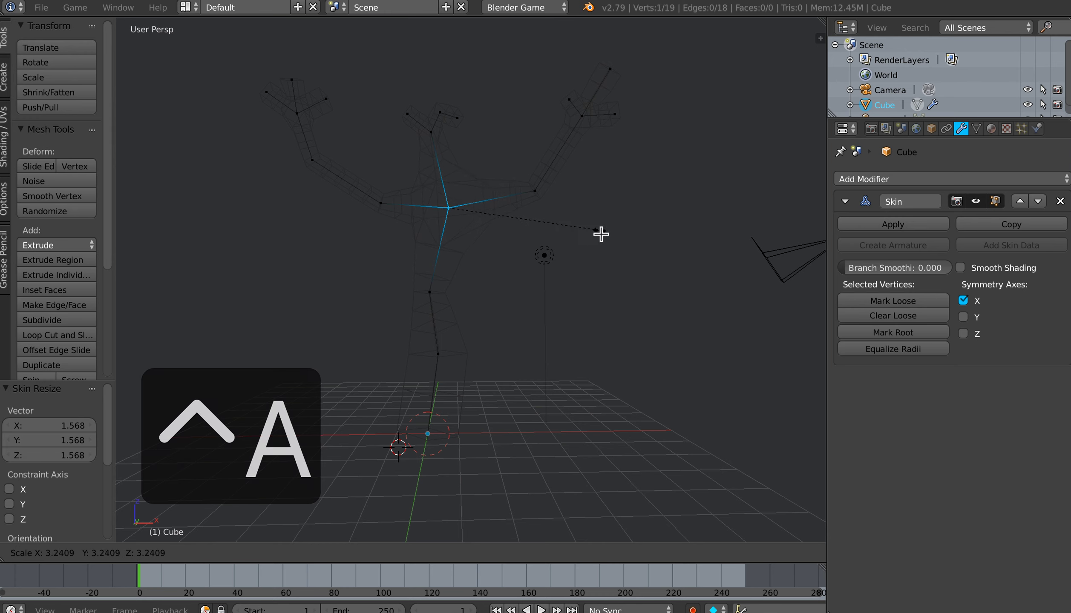
left_click(531, 232)
Step: Switch to solid shading and scale the skin radius at the right branch's elbow to about 0.95
key("z")
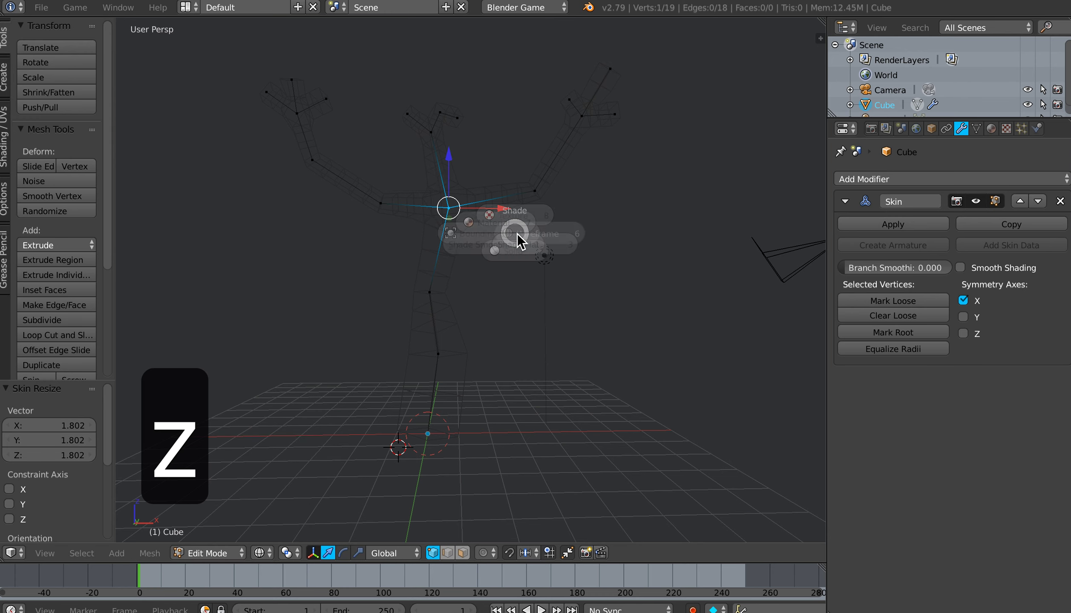
left_click(515, 319)
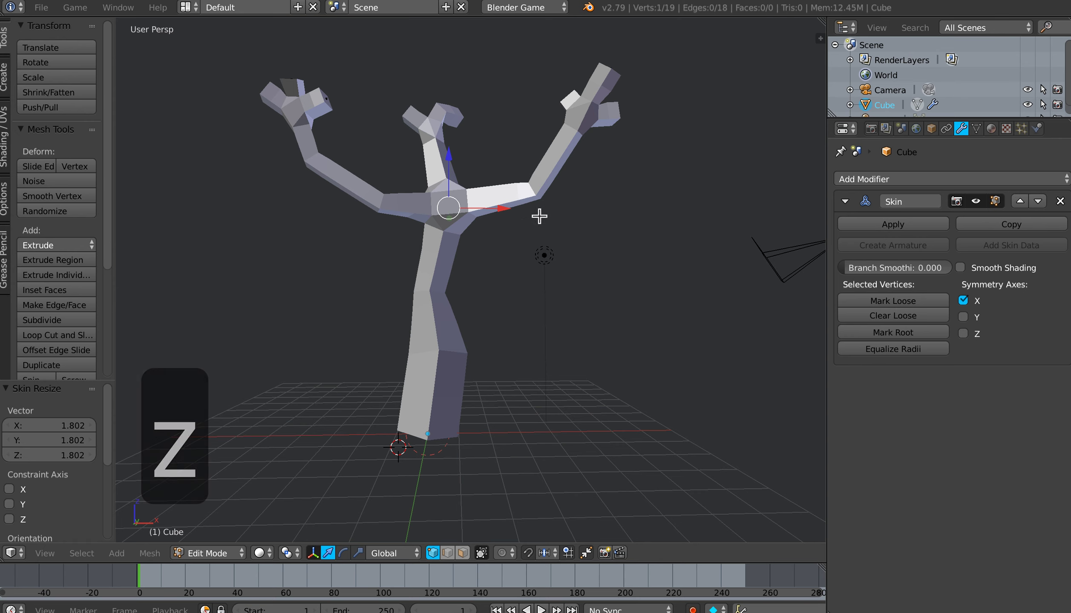
right_click(537, 198)
key("ctrl+a")
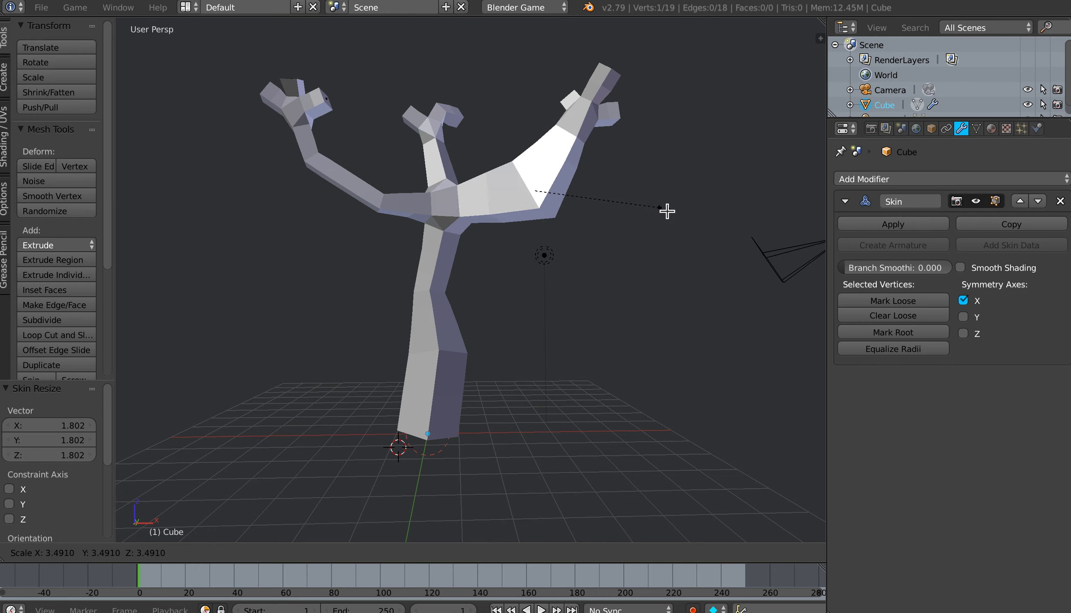
left_click(569, 205)
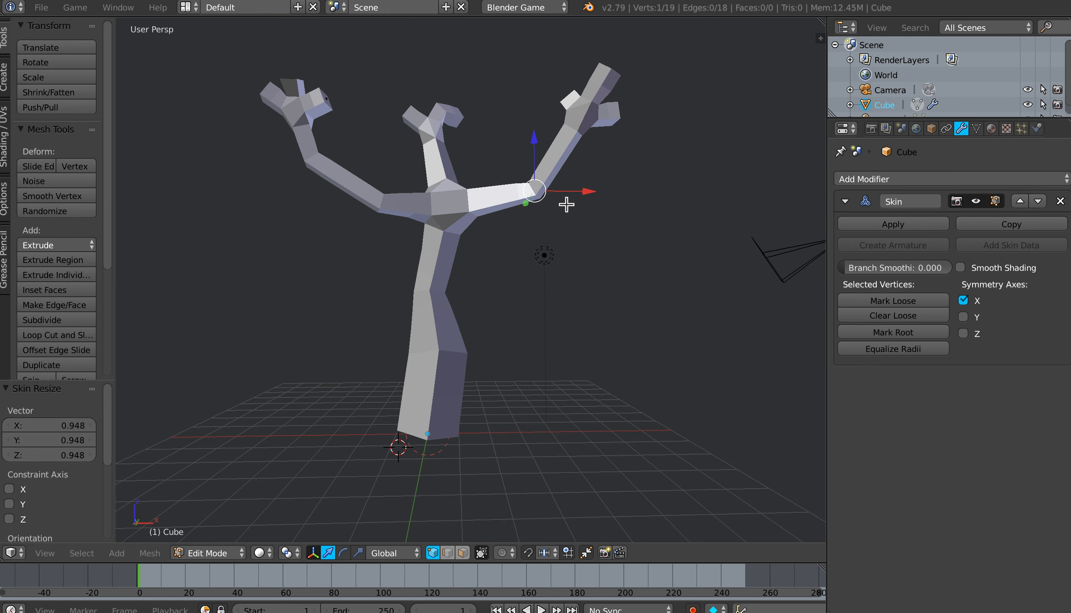
Step: Select the twigs and their joints on all three branches and scale their skin radius to about 0.57 in wireframe view
right_click(618, 120)
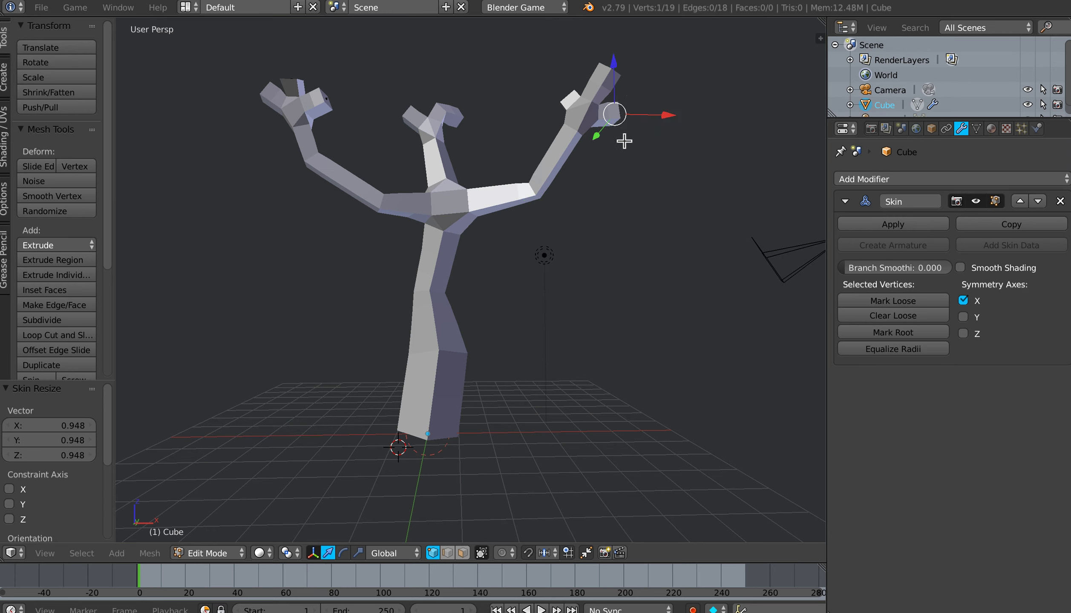
key("a")
key("b")
left_click_drag(545, 50, 659, 152)
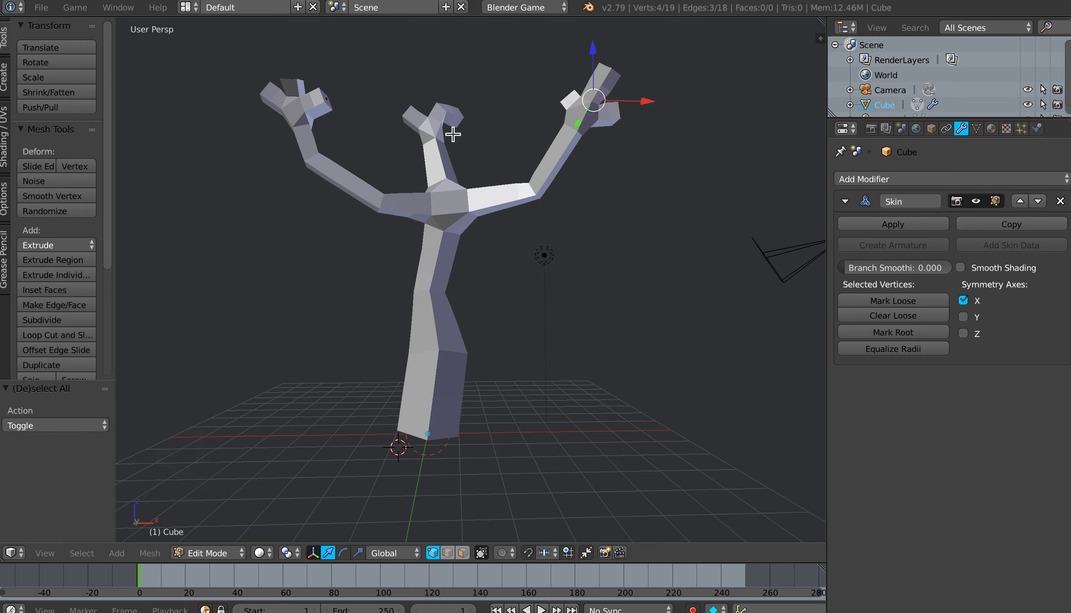
key("b")
left_click_drag(389, 82, 486, 154)
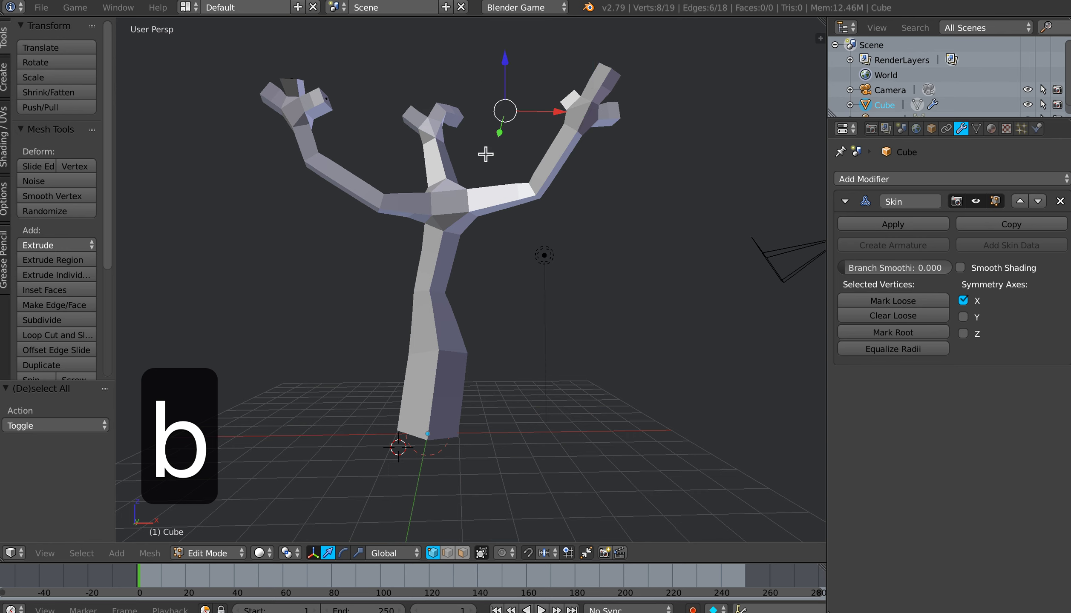
key("b")
left_click_drag(250, 69, 360, 145)
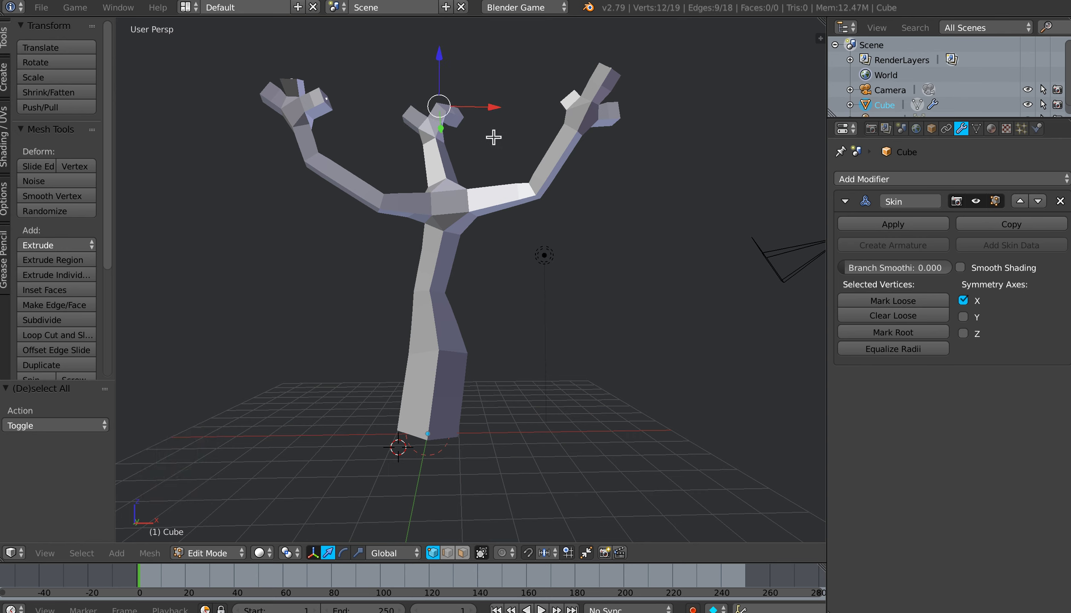
key("z")
left_click(578, 136)
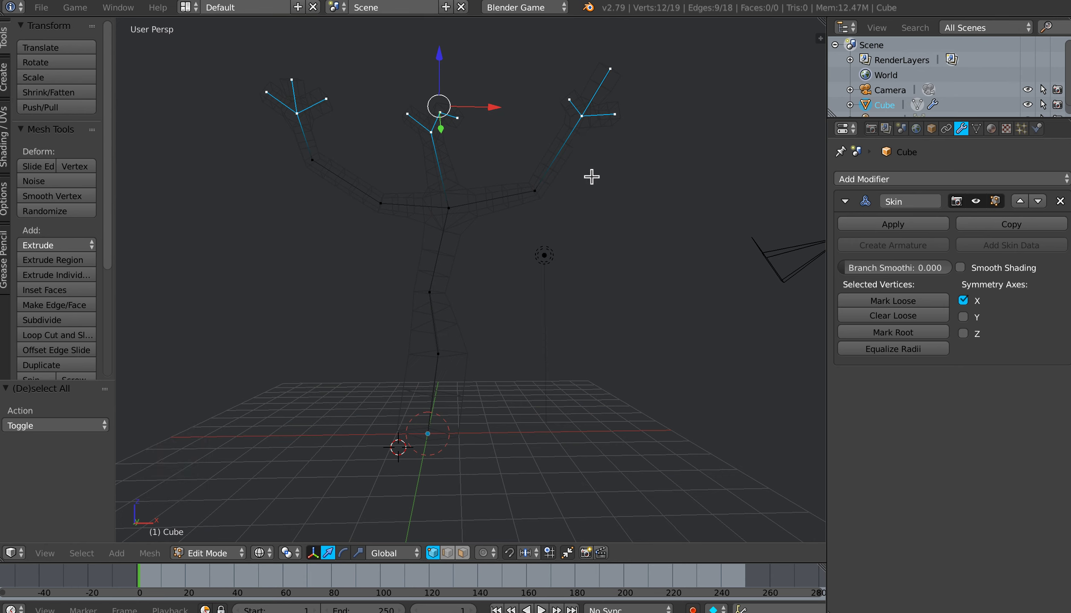
key("ctrl+a")
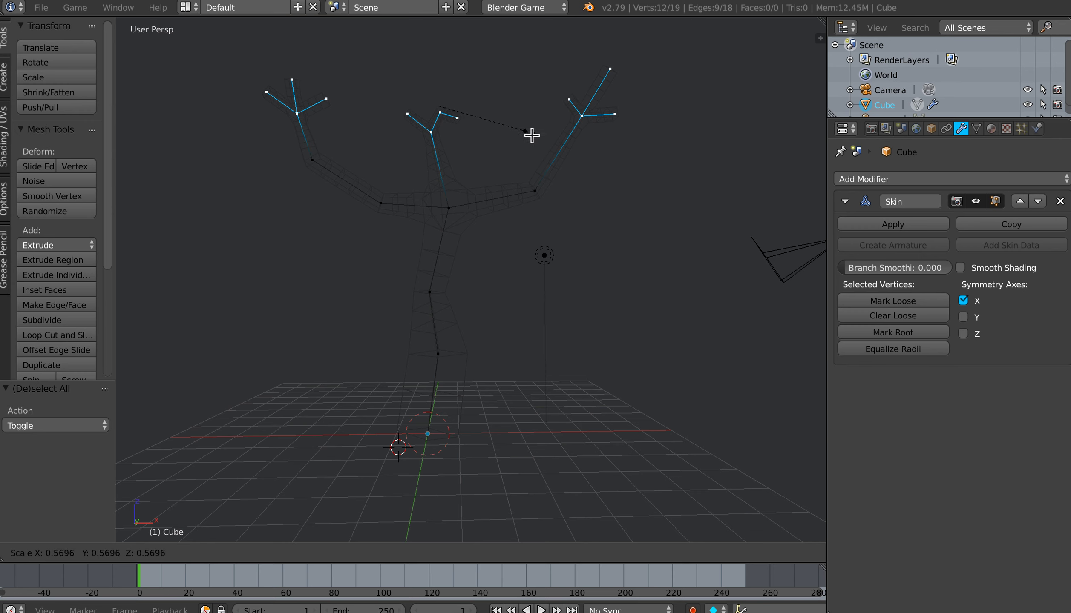
left_click(531, 136)
Step: Scale the skin radius at the trunk's fork to about 0.65
right_click(451, 207)
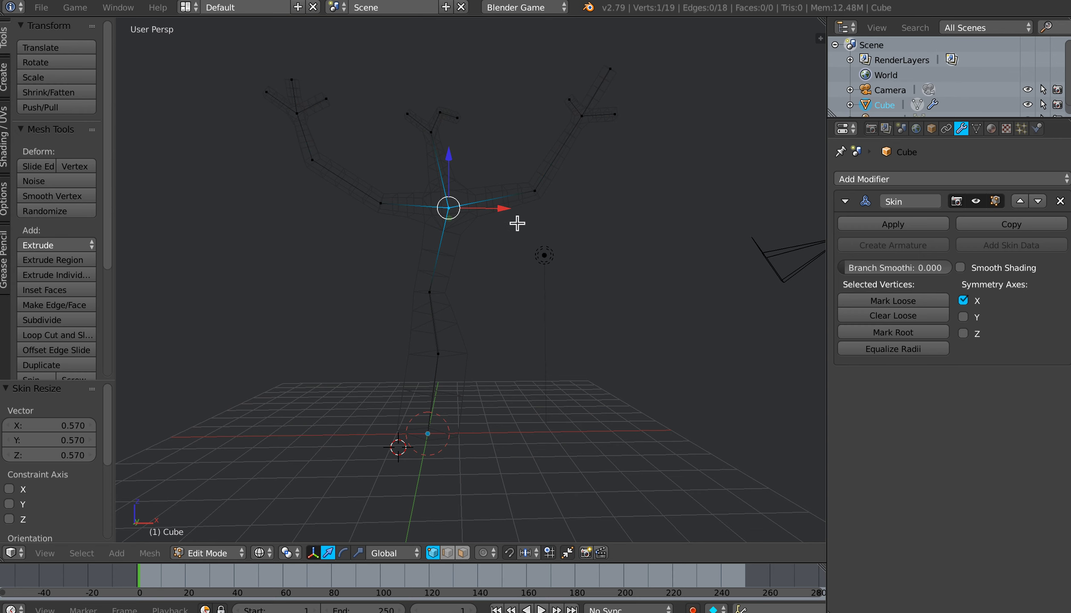
key("ctrl+a")
left_click(493, 215)
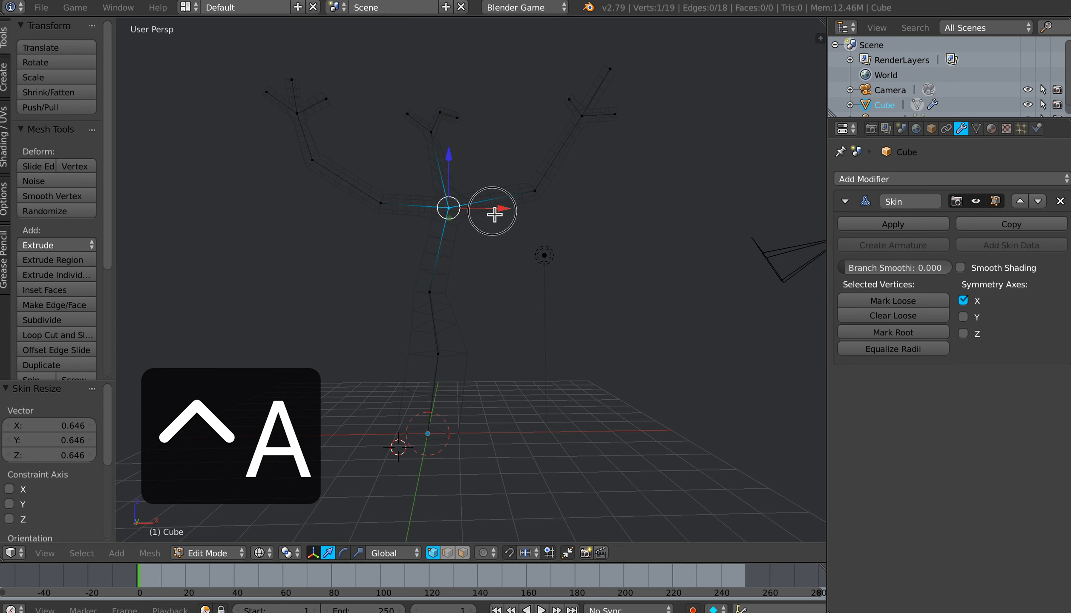
Step: Scale the skin radius of the left branch's elbow to about 0.75 and adjust the skin radius at its inner joint
right_click(323, 166)
key("ctrl+a")
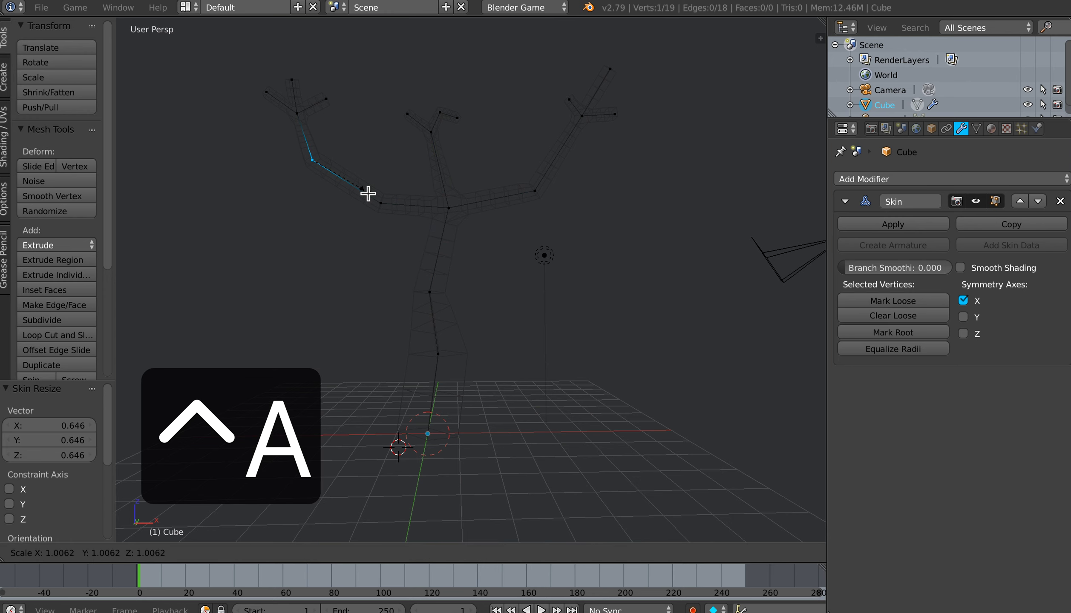
left_click(365, 195)
right_click(377, 203)
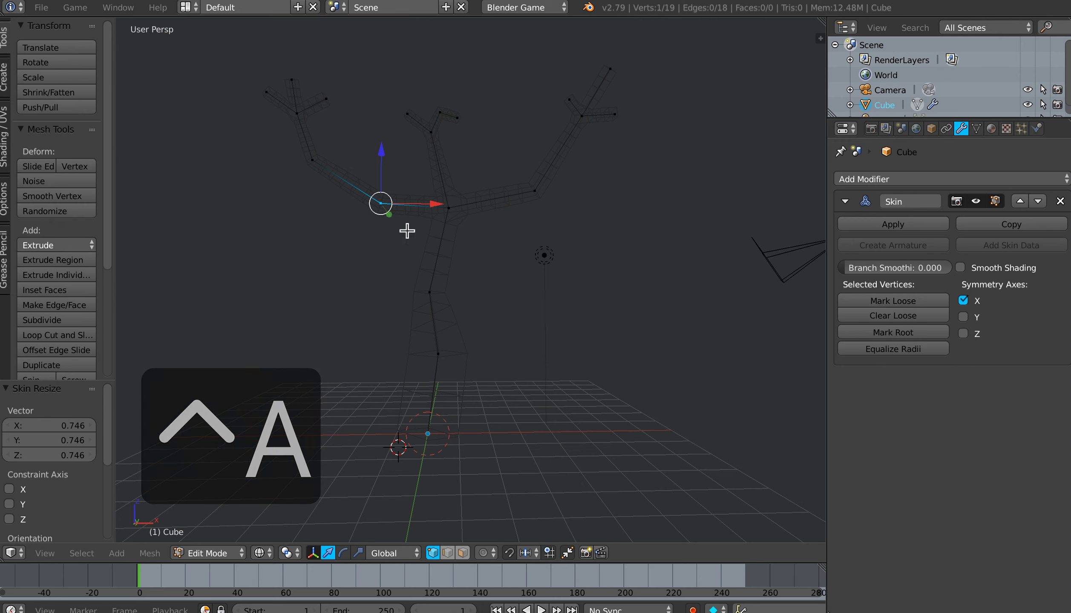
key("ctrl+a")
left_click(430, 228)
Step: Scale the skin radius by about 0.52 at the right branch's elbow and by about 1.19 at the trunk's fork
right_click(533, 201)
key("ctrl+a")
left_click(539, 215)
right_click(455, 216)
key("ctrl+a")
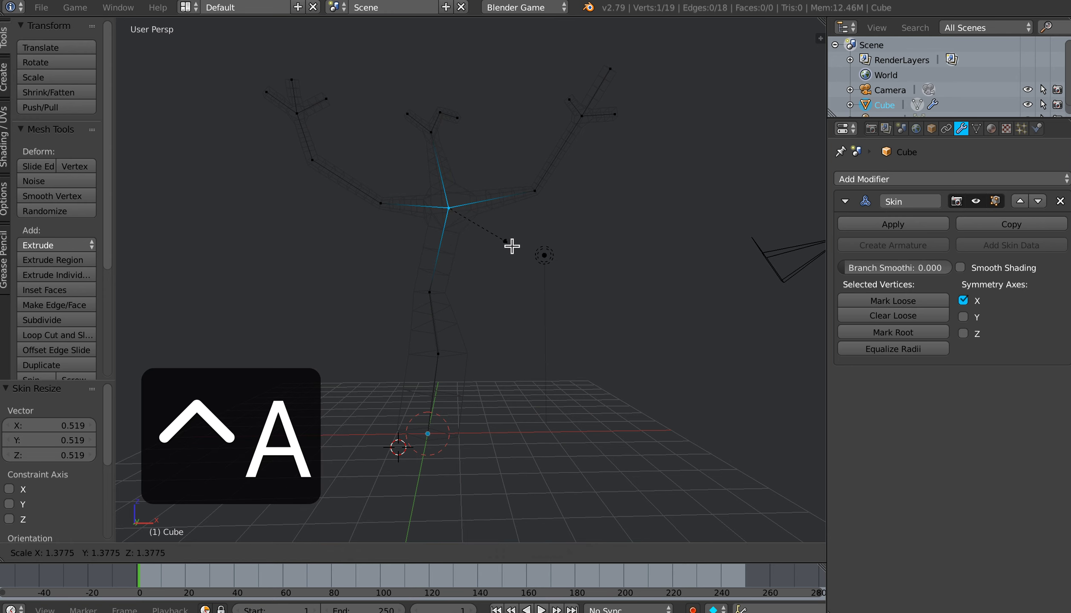
left_click(504, 243)
Step: Switch to solid shading and scale the skin radius at the right branch's elbow by about 1.46
middle_click_drag(532, 248, 498, 266)
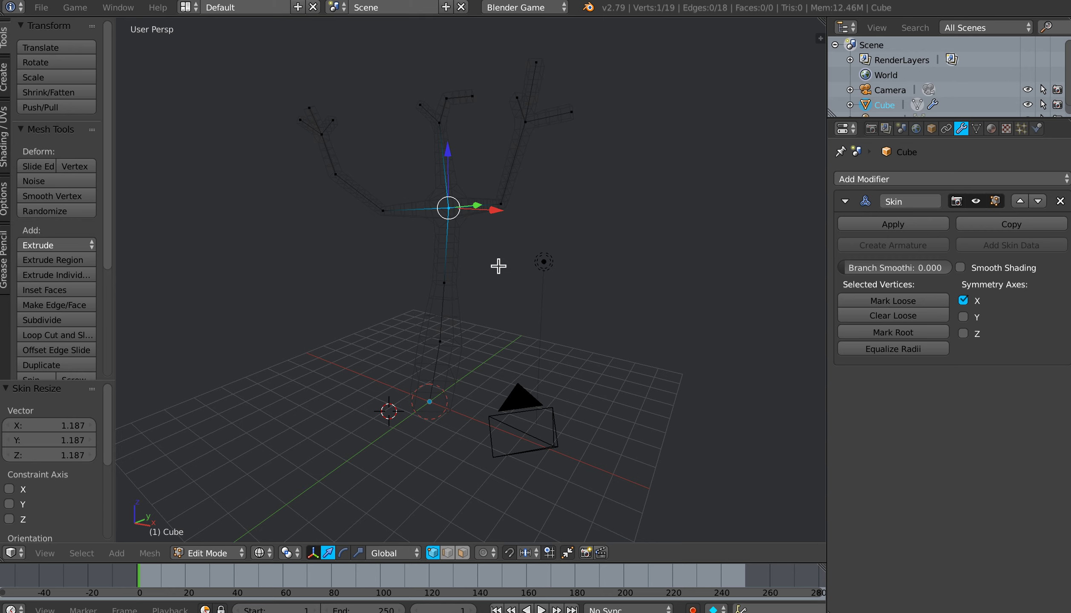
key("z")
left_click(501, 350)
middle_click_drag(458, 294, 479, 281)
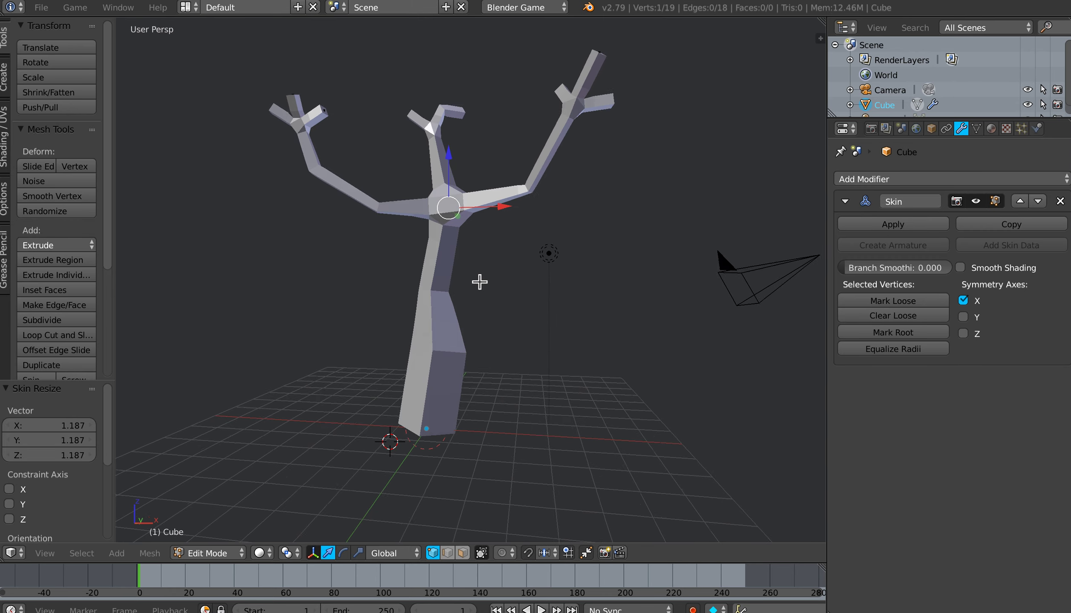
right_click(531, 193)
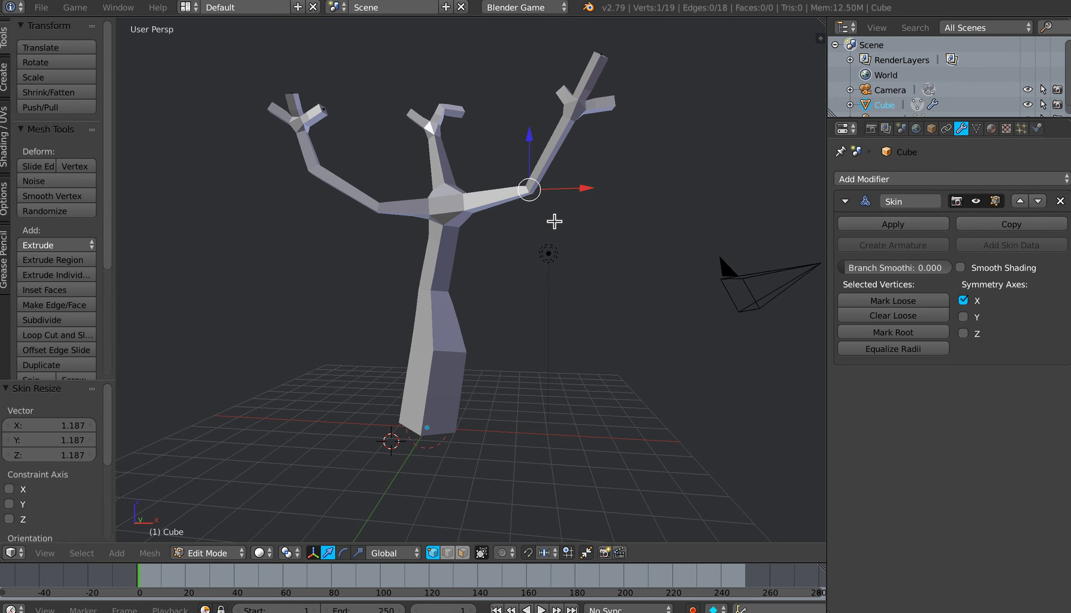
key("ctrl+a")
left_click(575, 222)
Step: Scale the skin radius at the left branch's inner joint by about 1.77
right_click(388, 226)
key("ctrl+a")
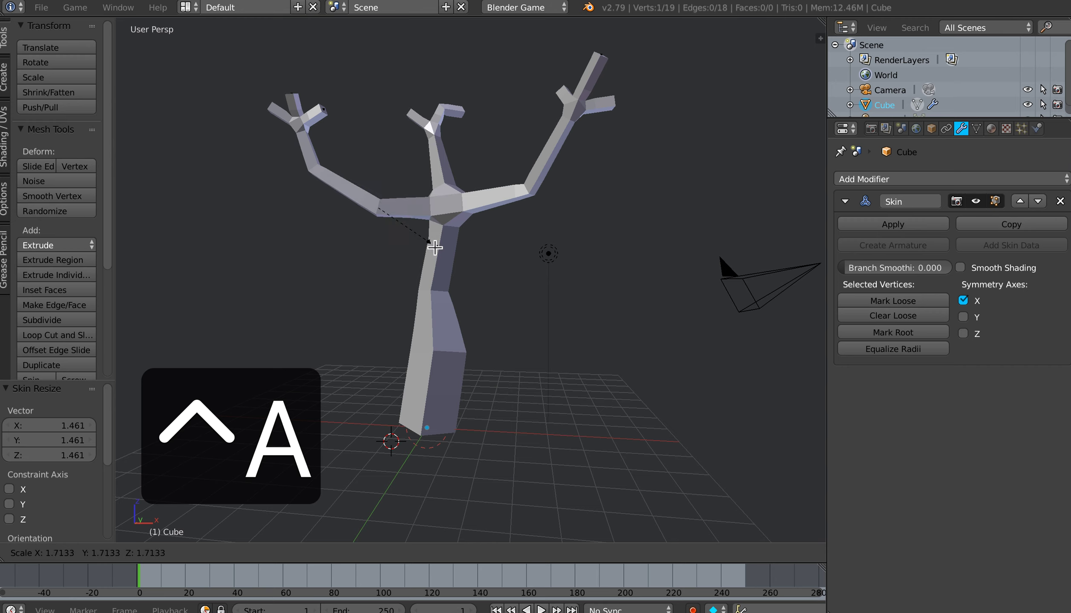
left_click(436, 247)
middle_click_drag(447, 232, 470, 256)
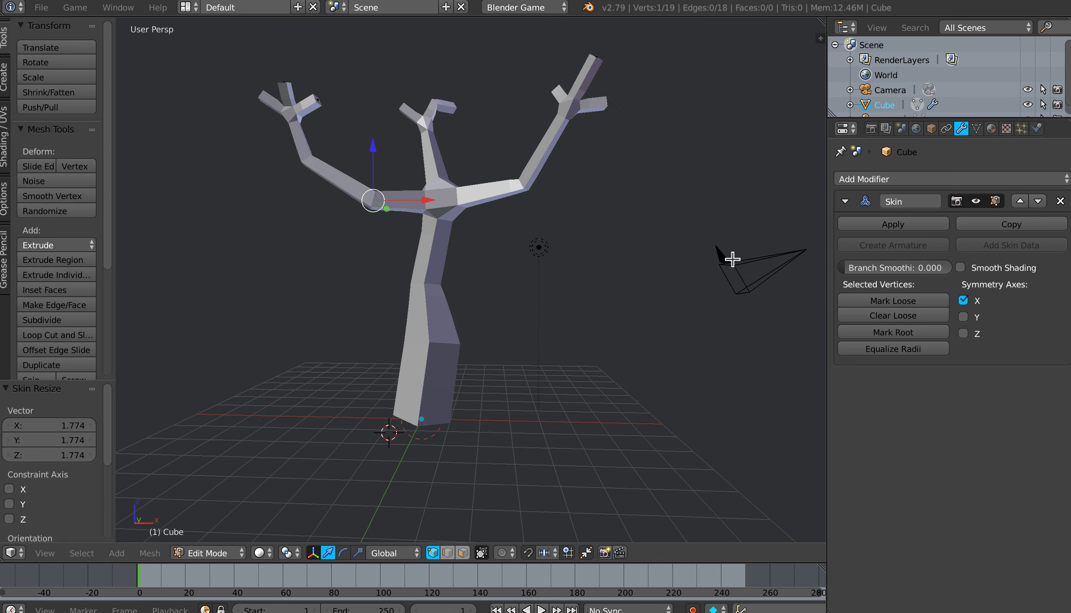
Step: Add a Subdivision Surface modifier to the tree with 2 view subdivisions and save the file
left_click(845, 200)
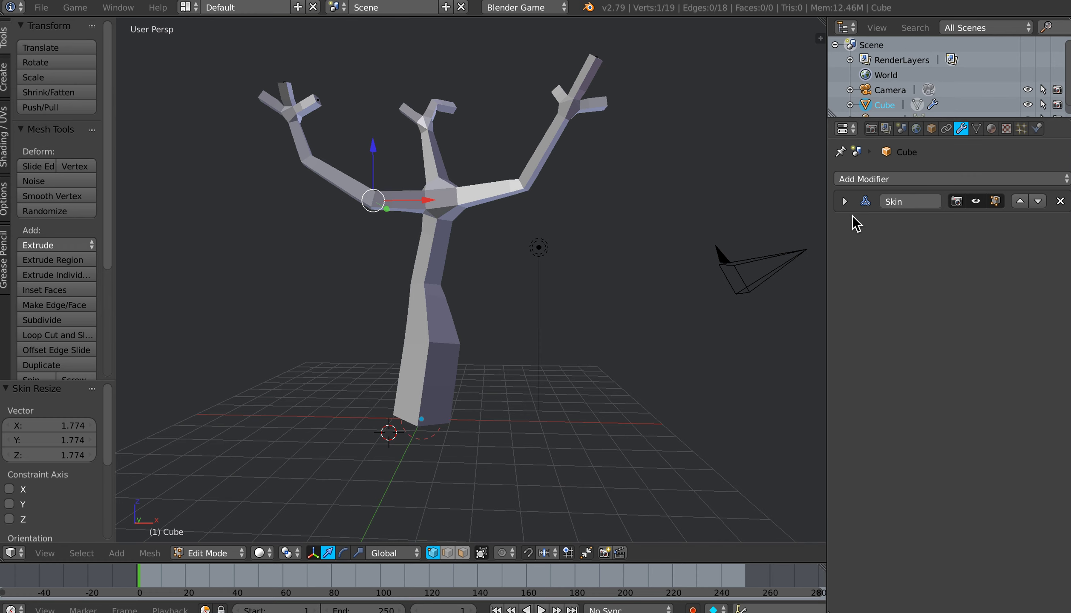
left_click(874, 179)
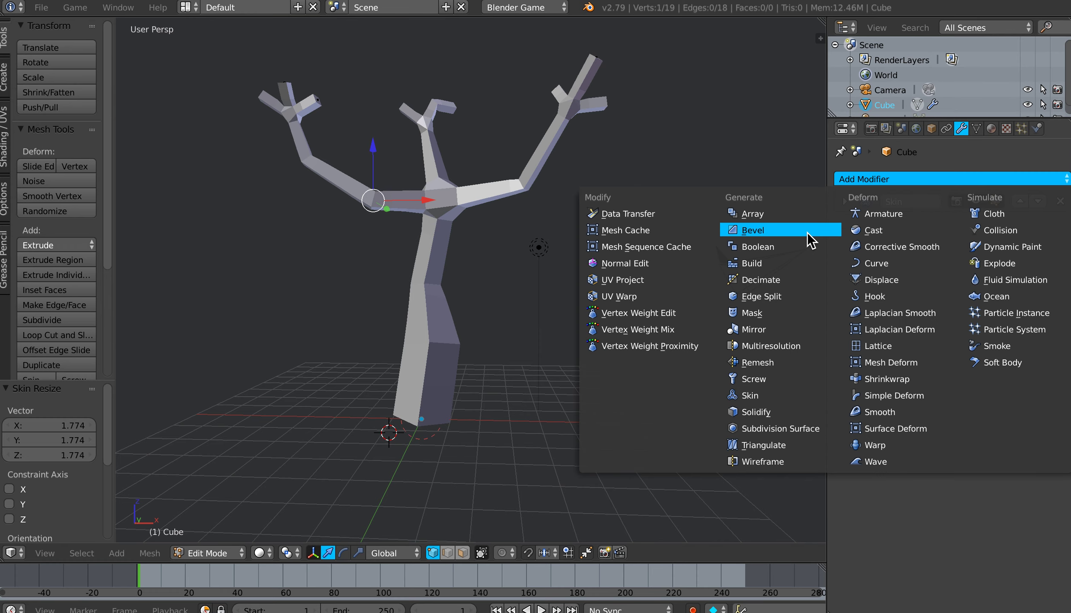
left_click(778, 431)
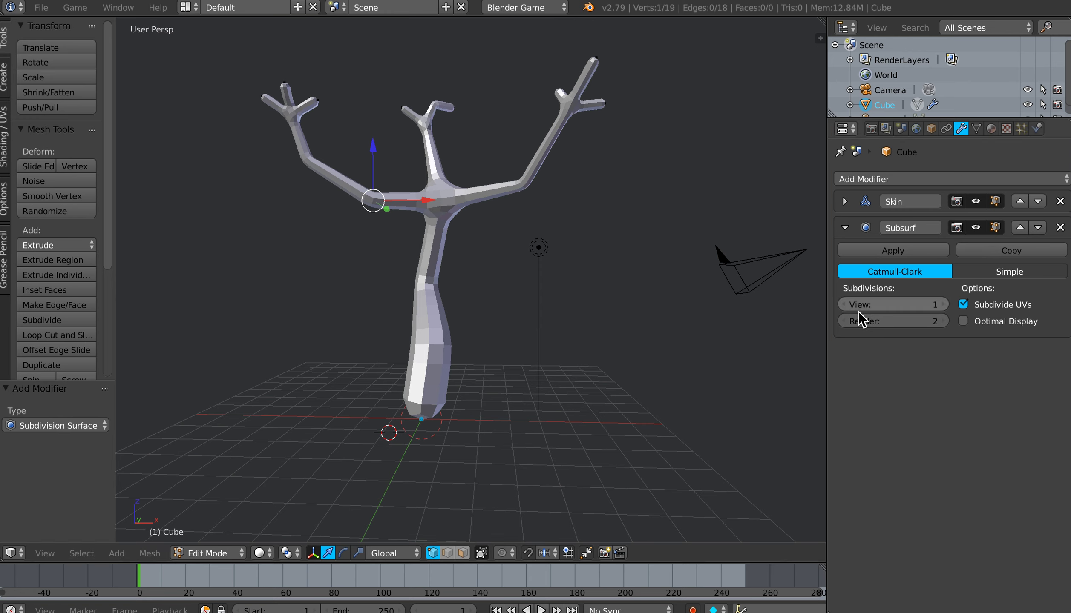
left_click(946, 306)
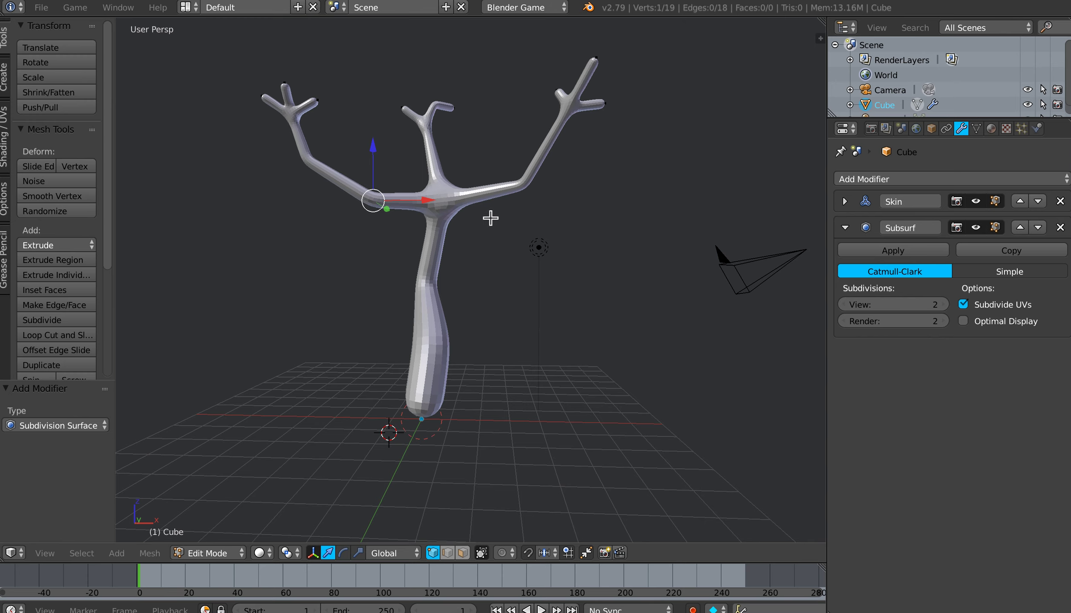
mouse_move(456, 251)
middle_mouse_down()
mouse_move(473, 234)
mouse_move(460, 250)
middle_mouse_up()
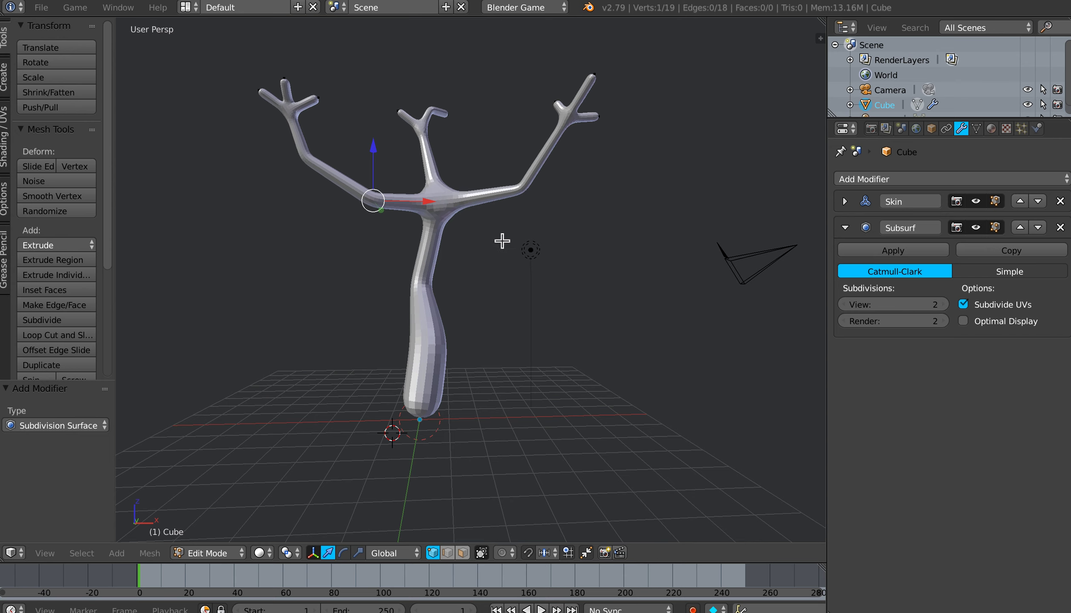
left_click(43, 9)
left_click(69, 124)
Step: Move the right branch's elbow vertex outward by about 0.35 in X and slightly down by 0.05
right_click(520, 190)
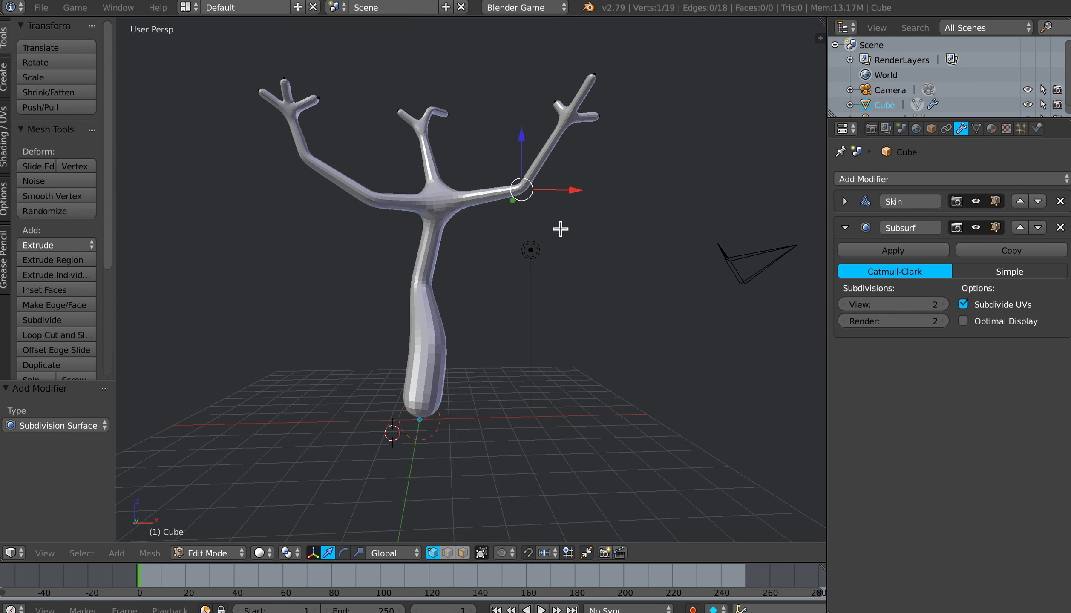
key("g")
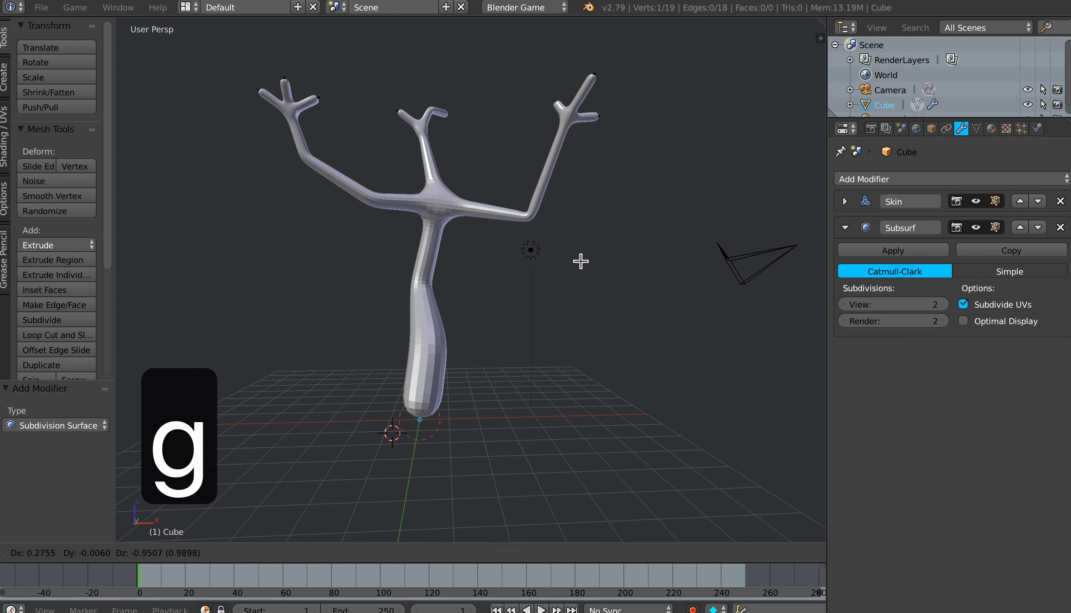
left_click(540, 241)
mouse_move(540, 241)
middle_mouse_down()
mouse_move(524, 255)
mouse_move(526, 244)
middle_mouse_up()
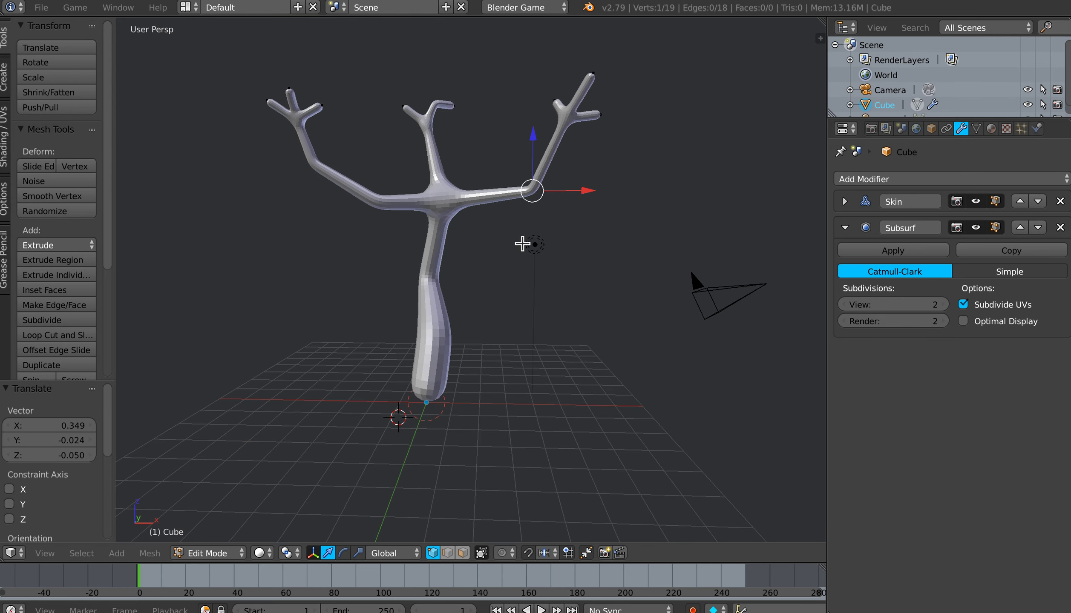
Step: Subdivide the right branch's outer segment in wireframe, move the new vertex about 0.55 outward in X, and return to solid shading
key("z")
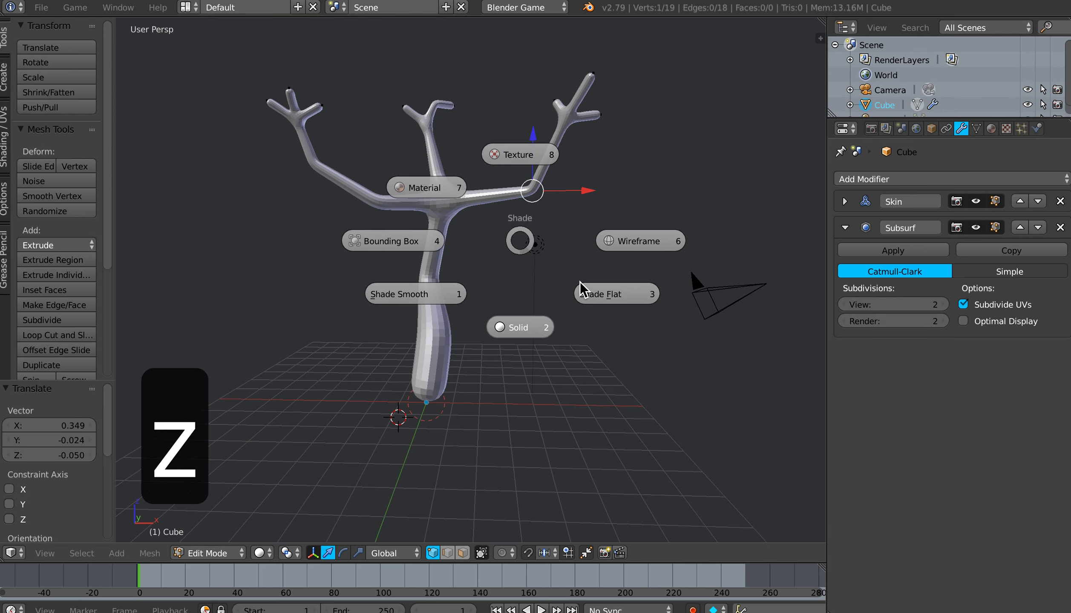
left_click(621, 248)
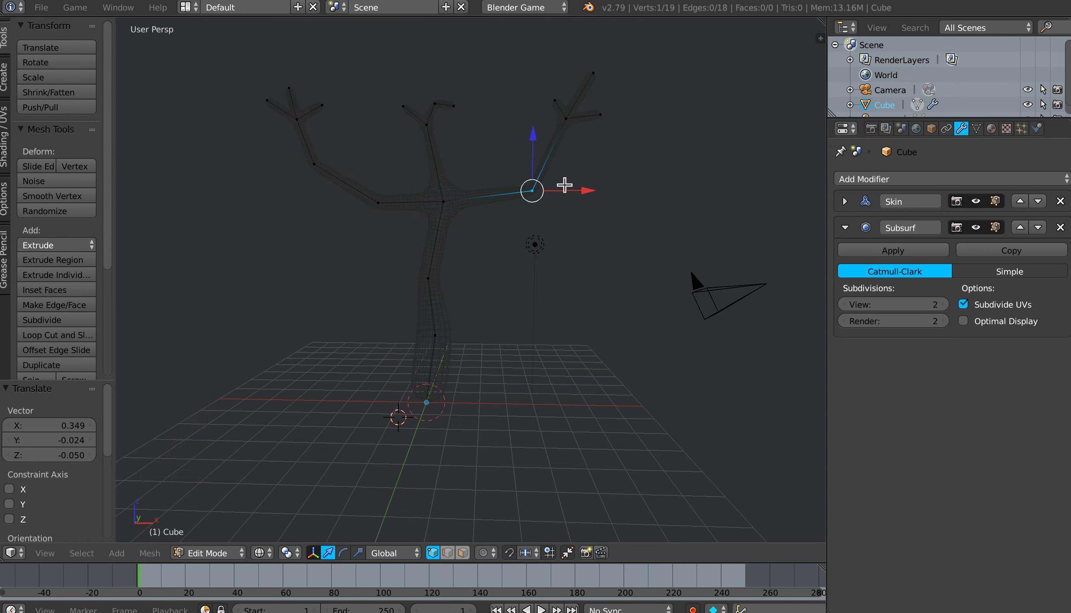
right_click(565, 129, "shift")
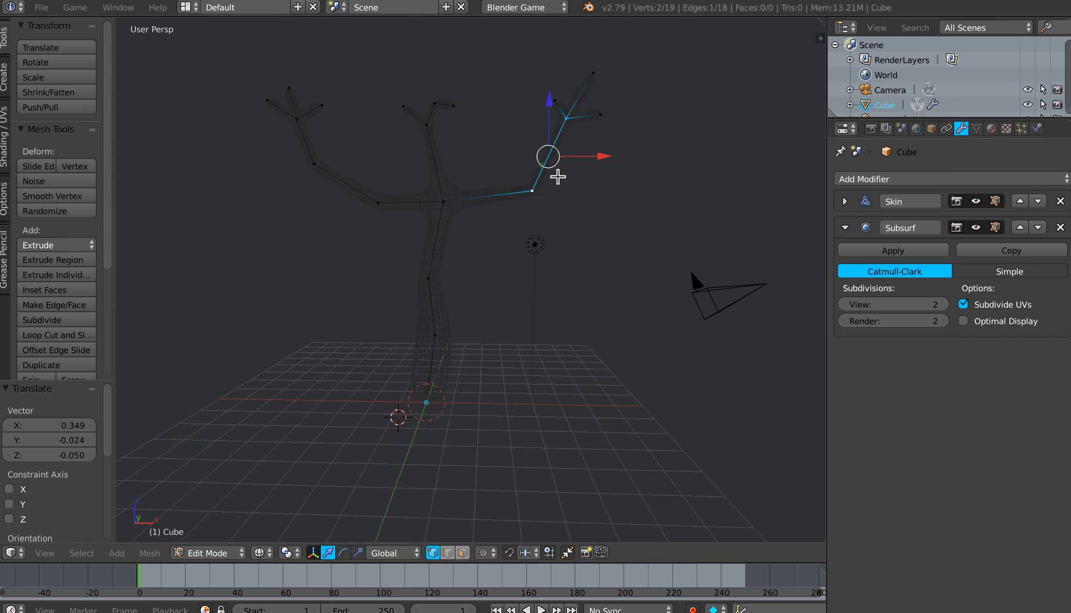
key("w")
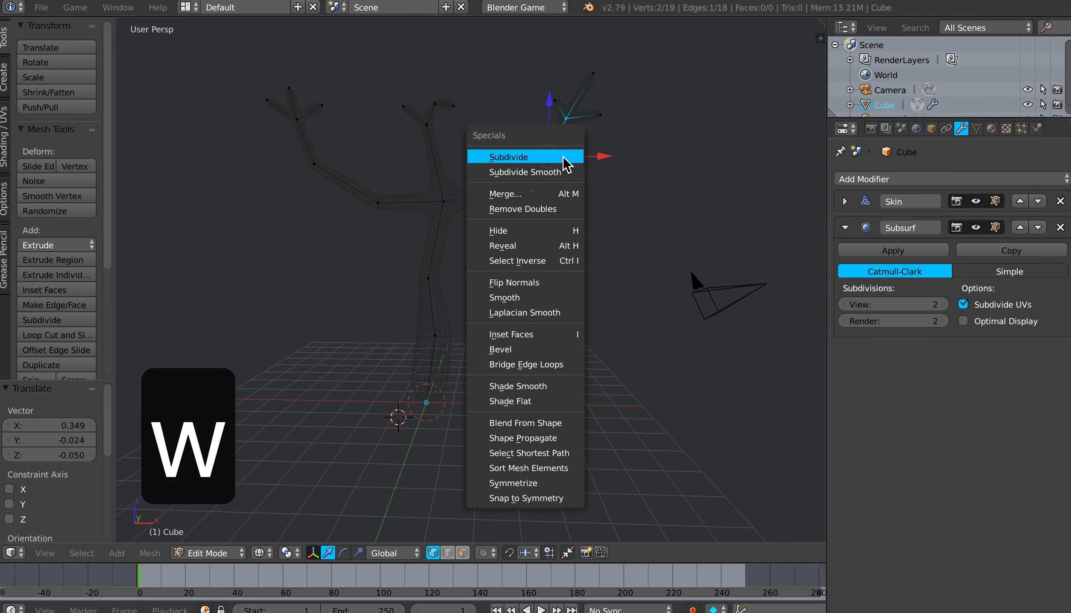
left_click(567, 163)
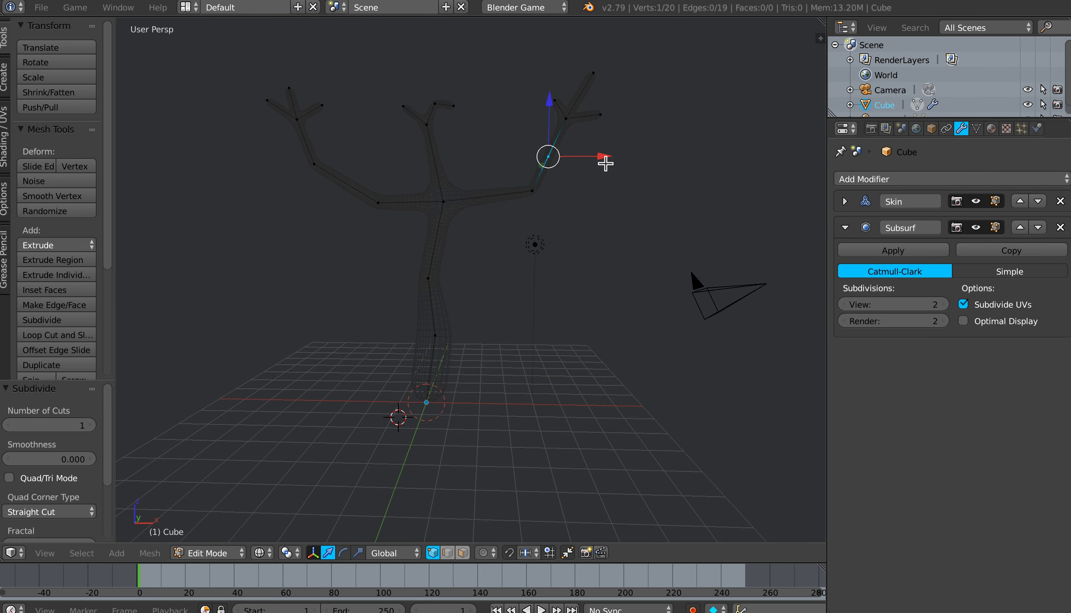
key("g")
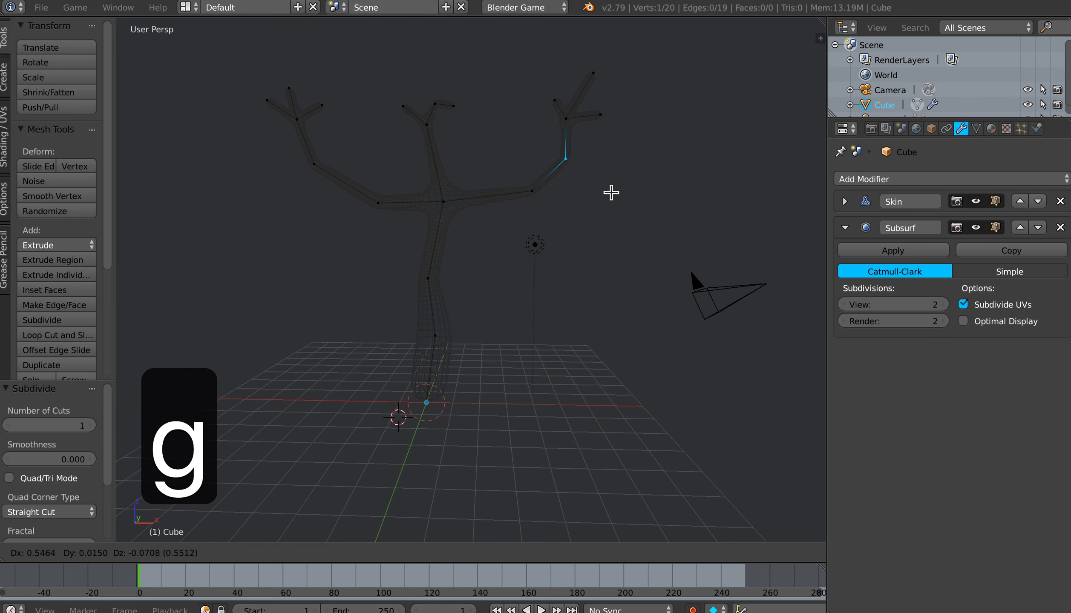
left_click(611, 192)
key("z")
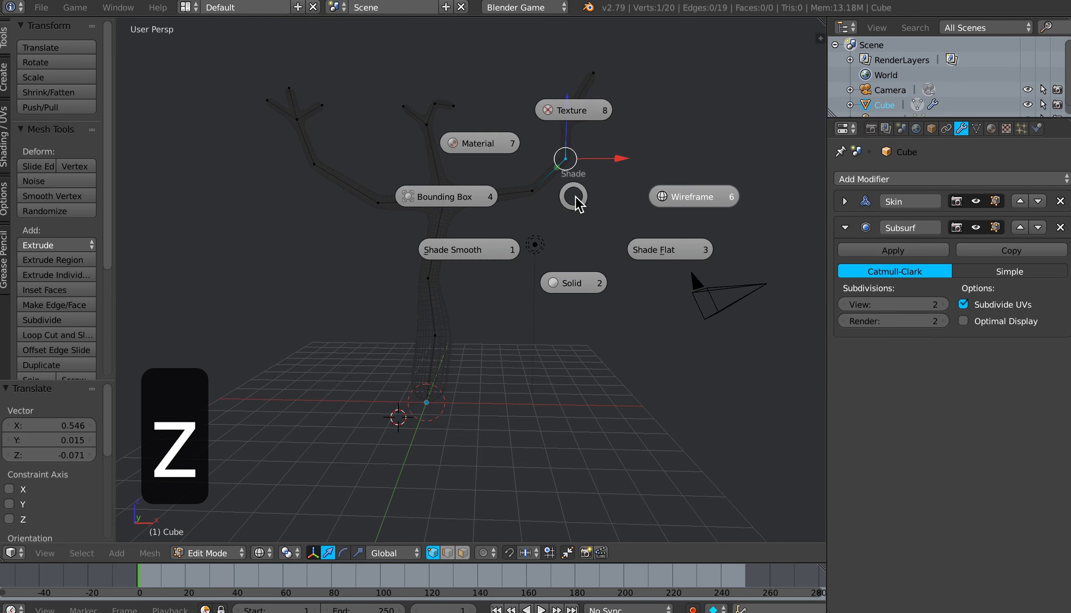
left_click(566, 283)
mouse_move(506, 237)
middle_mouse_down()
mouse_move(516, 231)
mouse_move(505, 245)
mouse_move(528, 299)
mouse_move(522, 281)
middle_mouse_up()
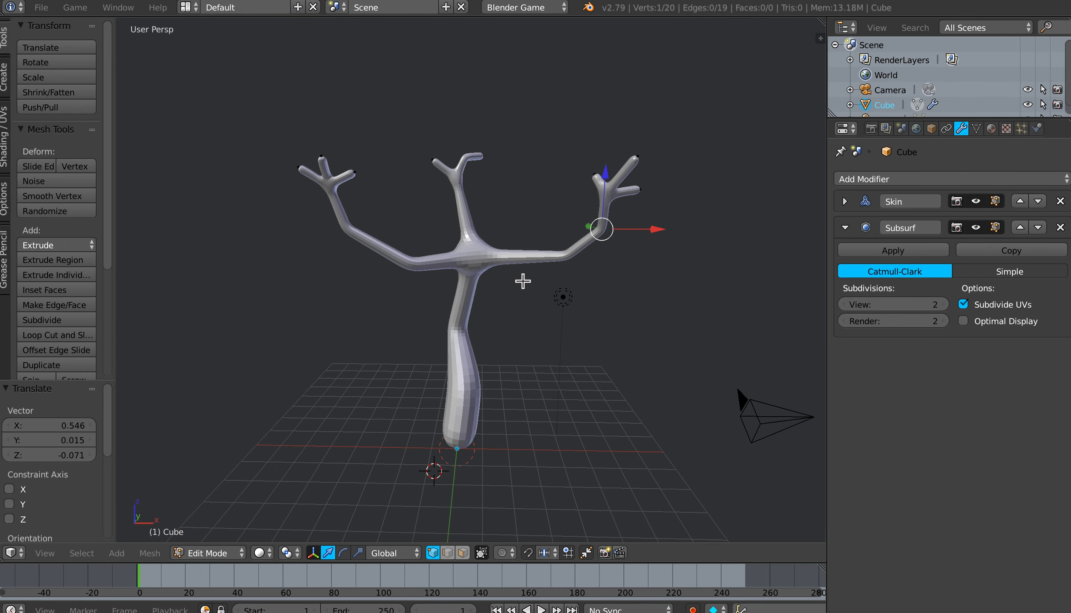
Step: Apply the Skin and Subsurf modifiers to the tree in Object Mode
left_click(845, 201)
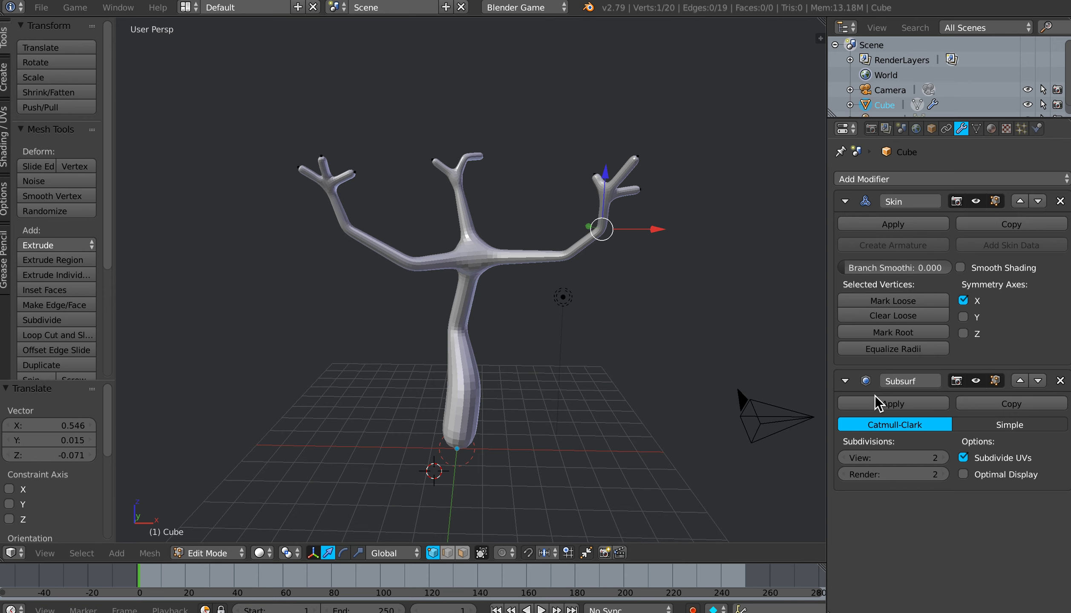
left_click(886, 226)
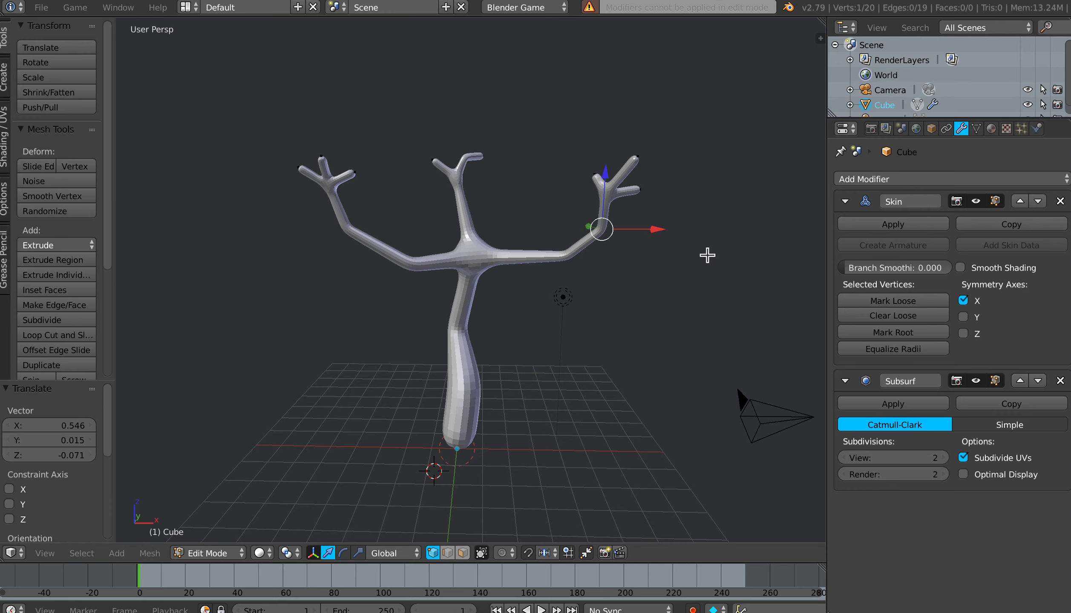
key("Tab")
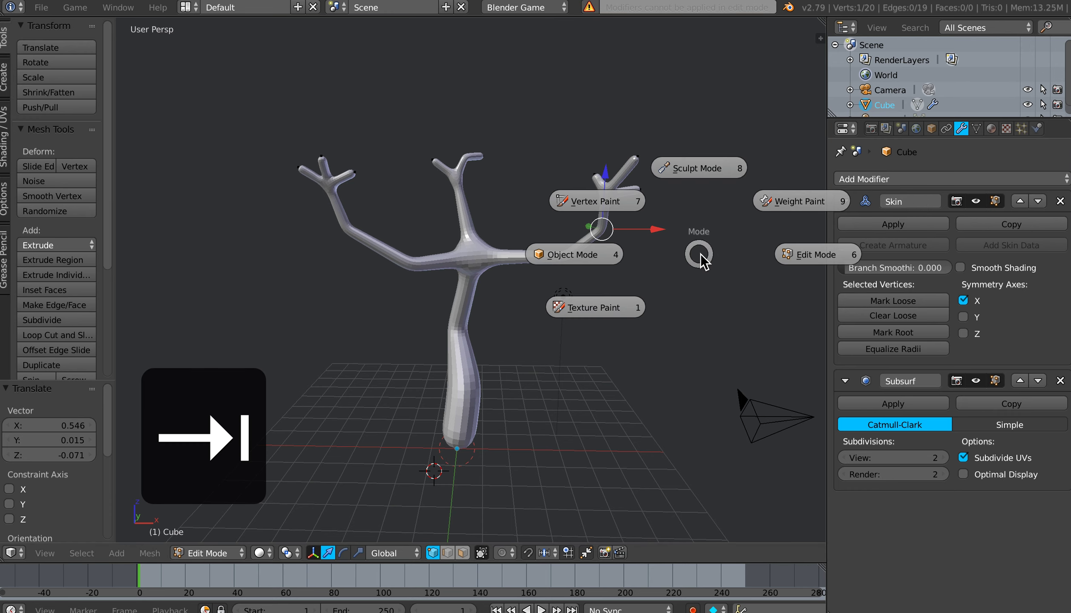
left_click(592, 256)
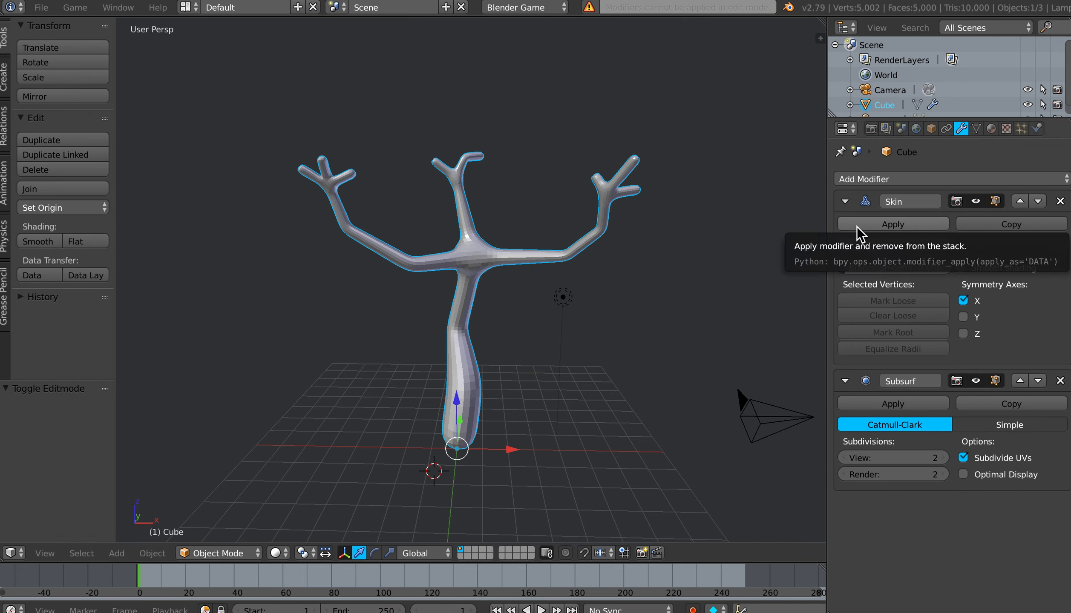
left_click(870, 227)
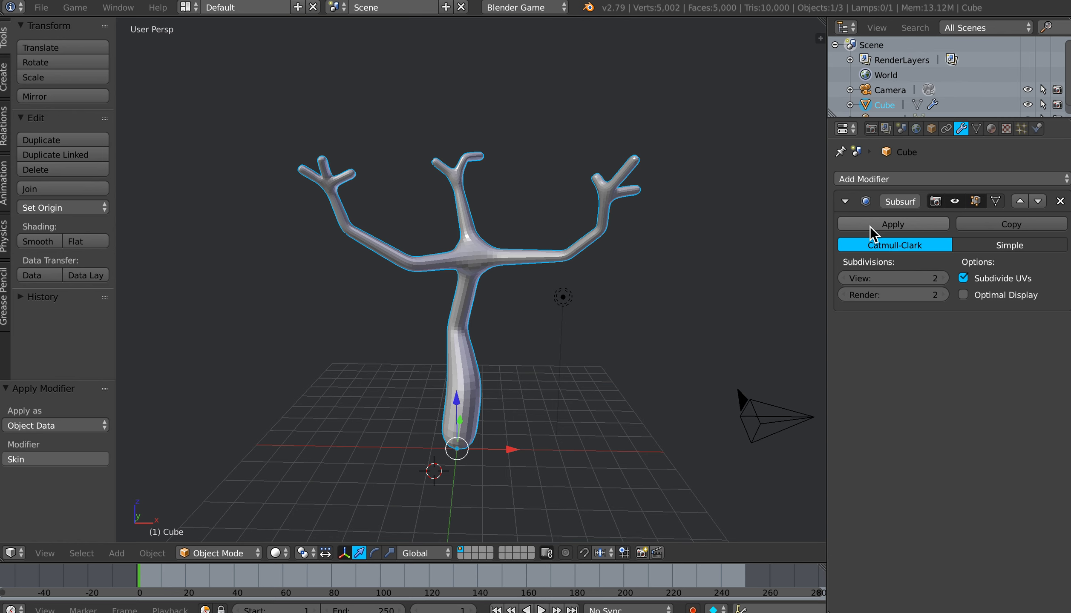
left_click(870, 226)
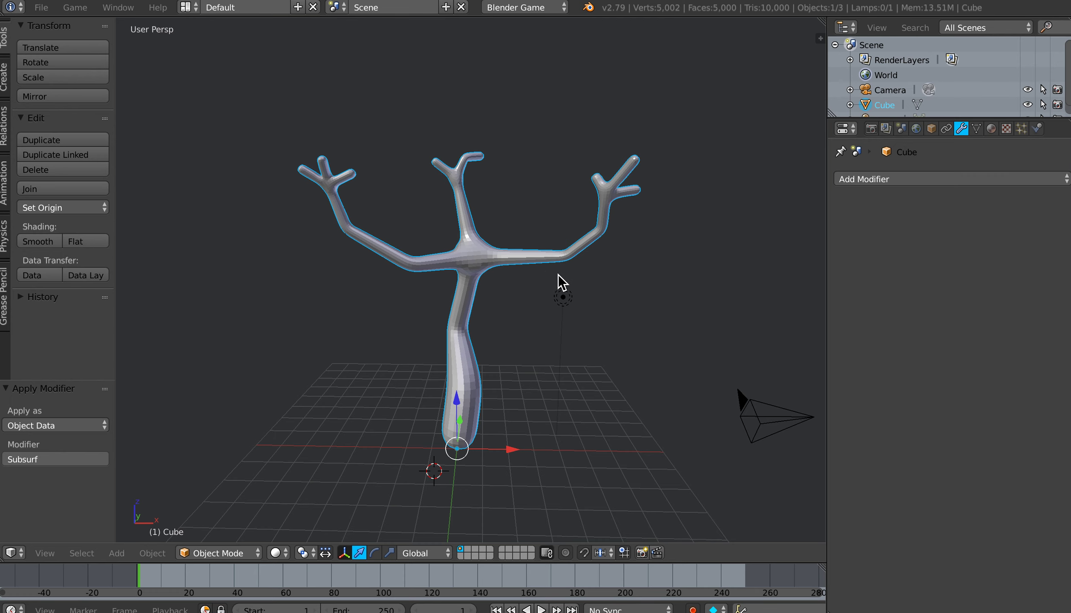
Step: Add a Decimate modifier to the tree and set its Collapse ratio to about 0.11
middle_click_drag(557, 281, 541, 266, "shift")
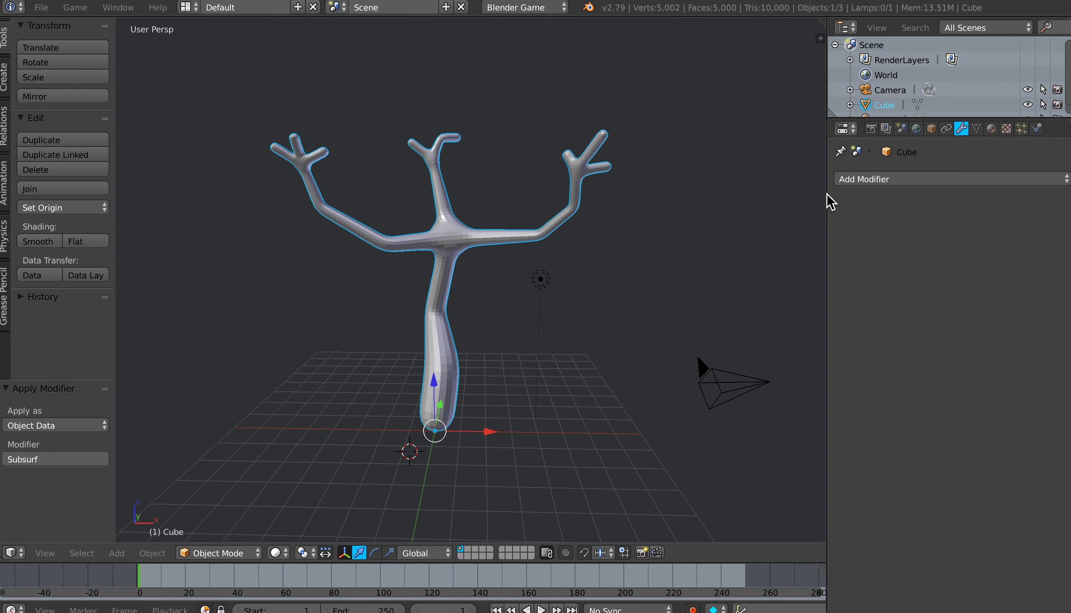
left_click(886, 179)
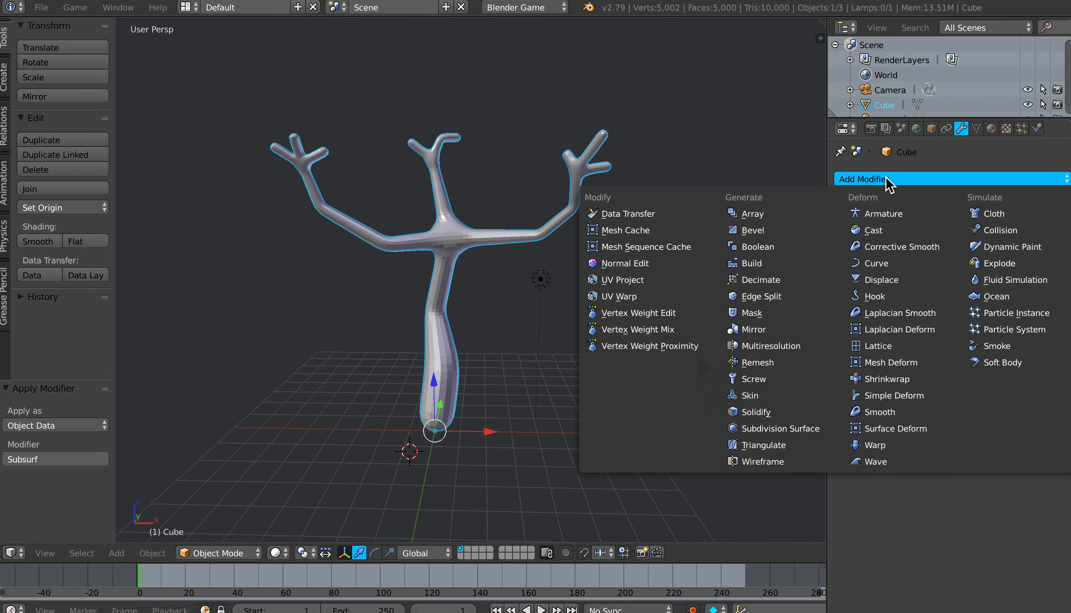
left_click(788, 280)
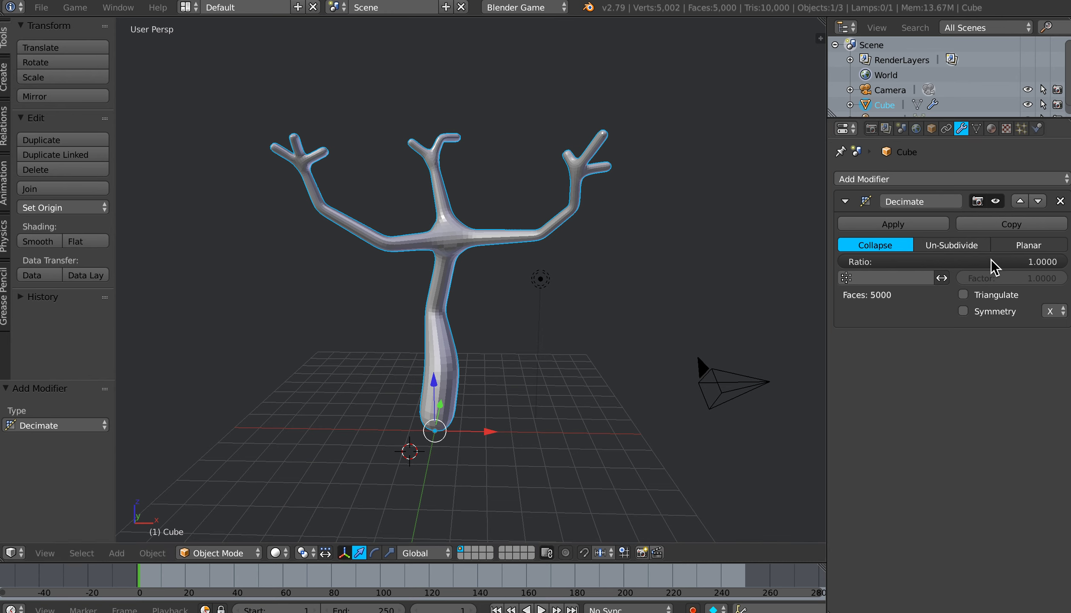
left_click_drag(1059, 266, 870, 263)
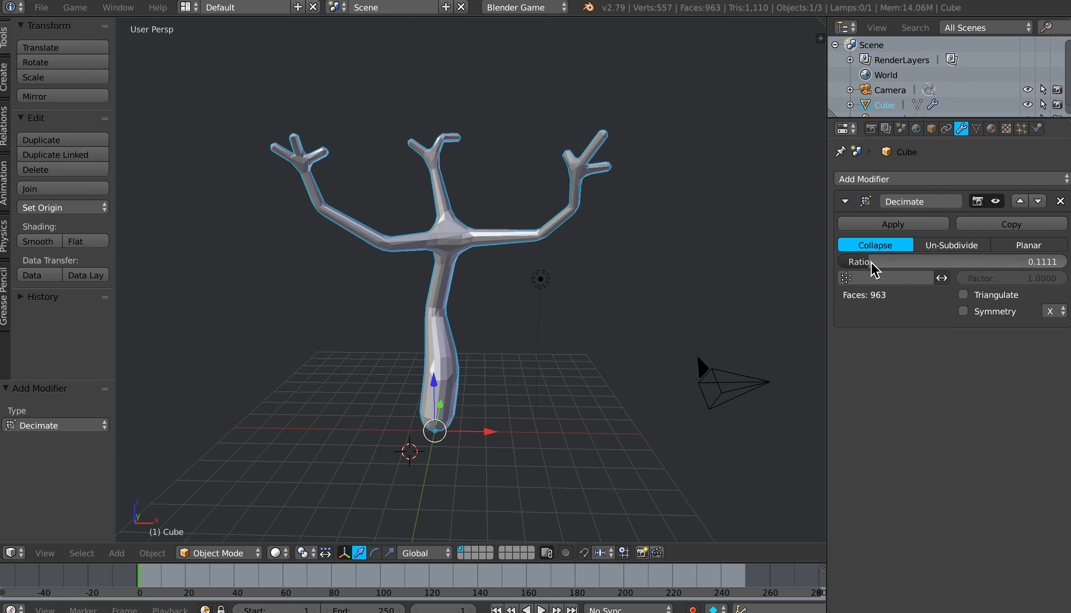
Step: Lower the Decimate ratio to about 0.05 and inspect the faceted trunk and branches from another angle
middle_click_drag(485, 291, 508, 305)
scroll(484, 301, "up", 1)
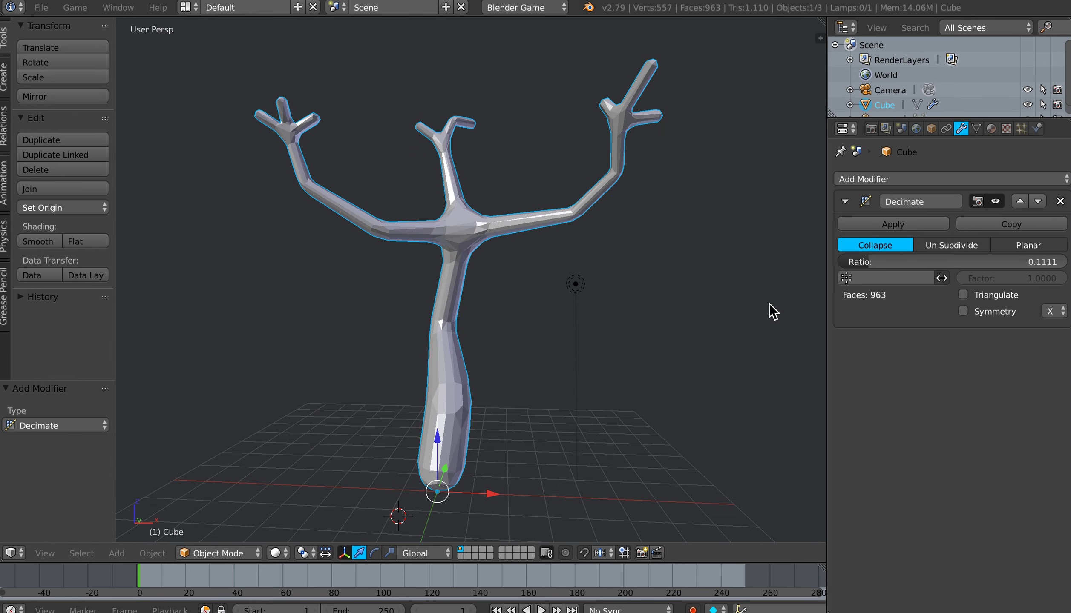
mouse_move(867, 267)
left_mouse_down()
mouse_move(841, 267)
mouse_move(853, 261)
left_mouse_up()
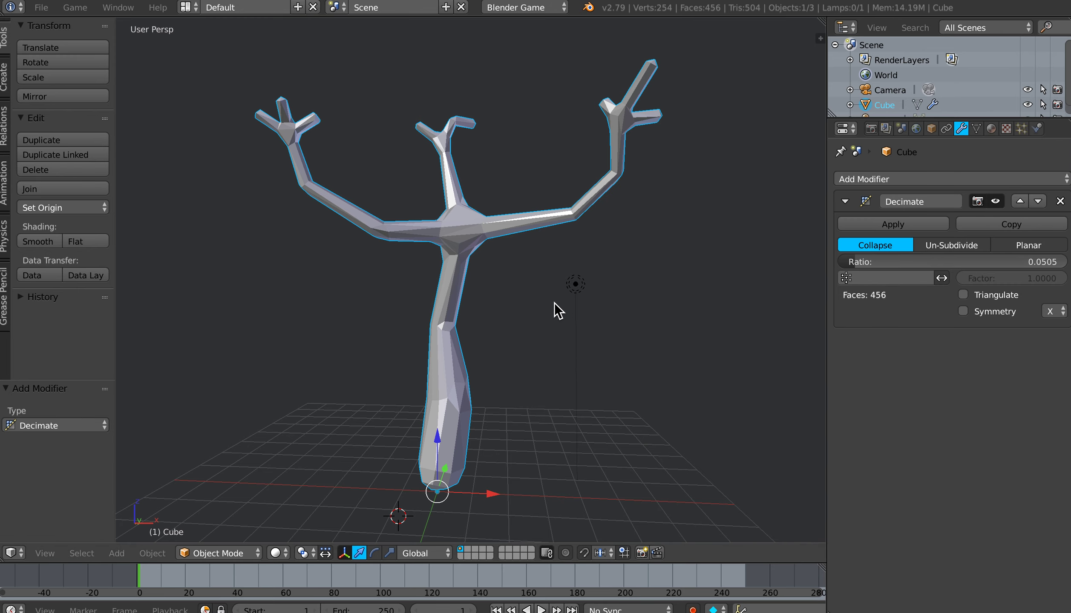
middle_click_drag(564, 311, 548, 314)
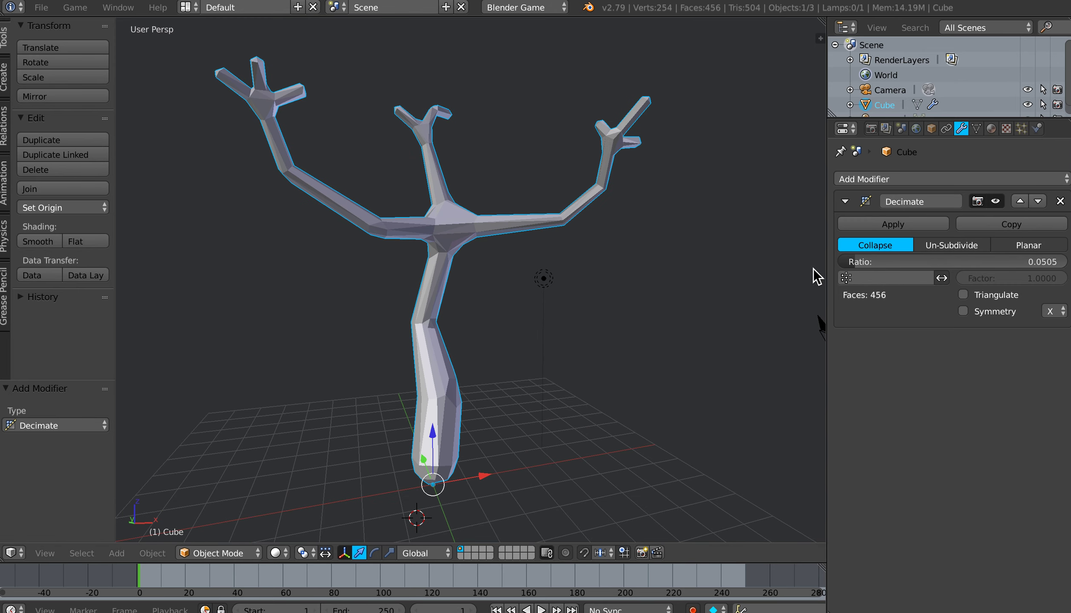
Step: Apply the Decimate modifier to the tree mesh
left_click(869, 225)
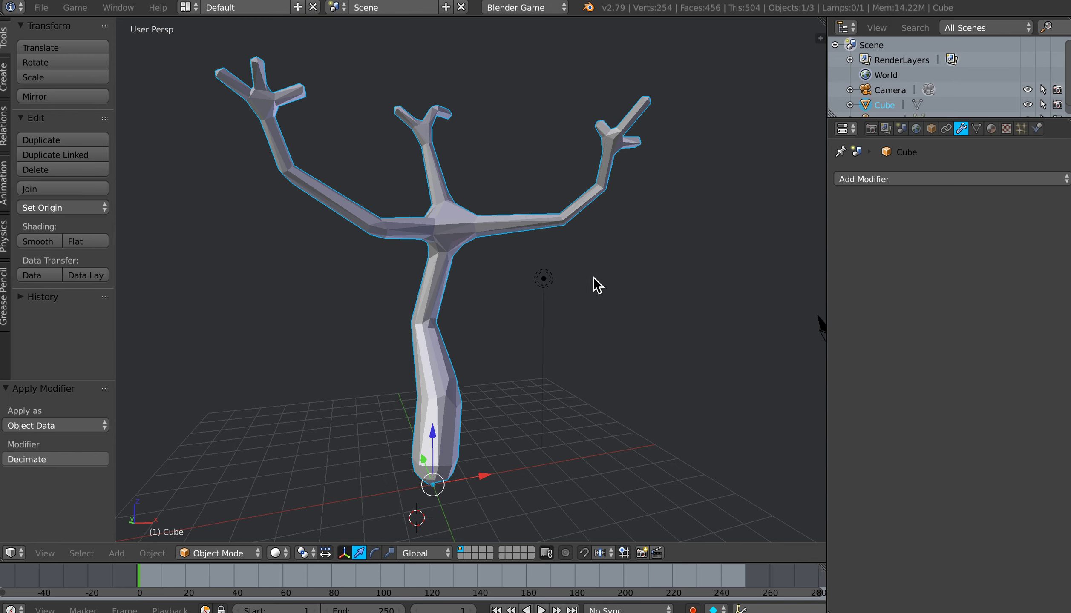
middle_click_drag(550, 293, 576, 318)
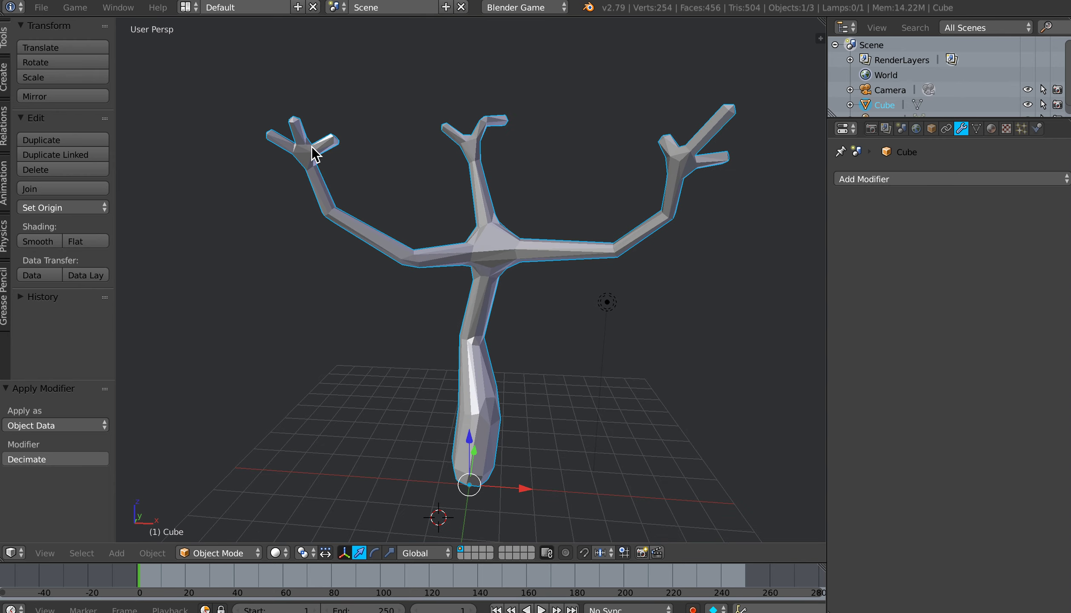
Step: Add an ico sphere with 2 subdivisions and size 1.000 at the tip of the tree's left branch
left_click(291, 115)
key("shift+a")
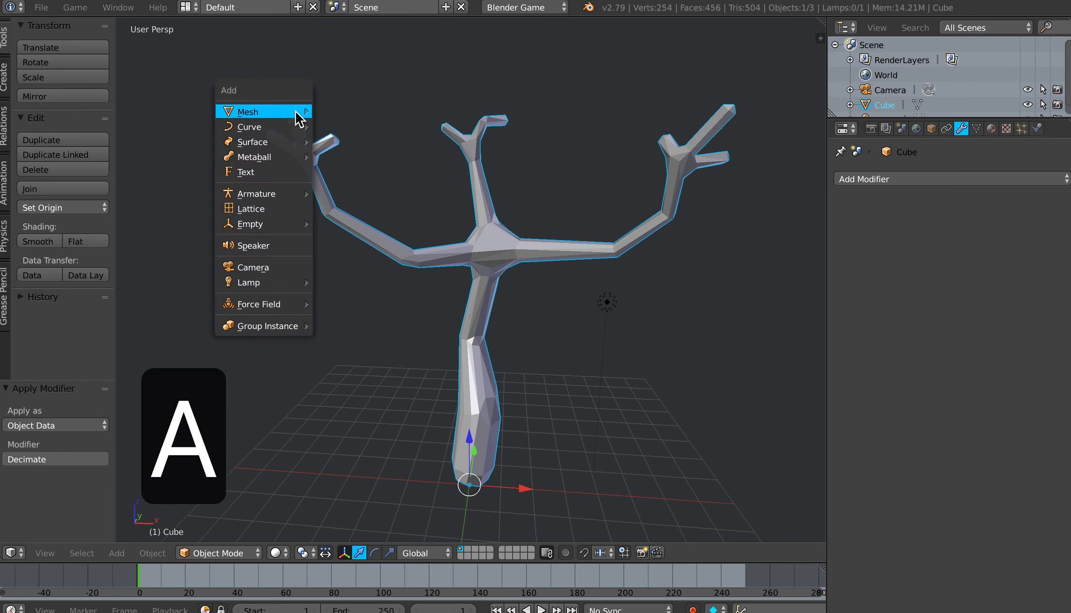
mouse_move(297, 112)
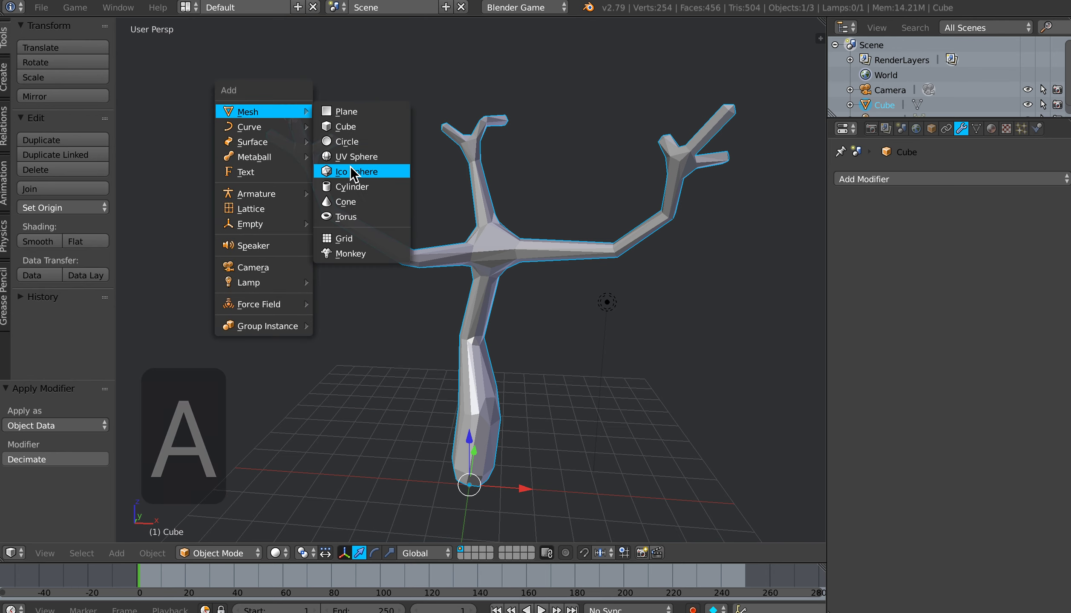
left_click(353, 171)
middle_click_drag(332, 221, 357, 246)
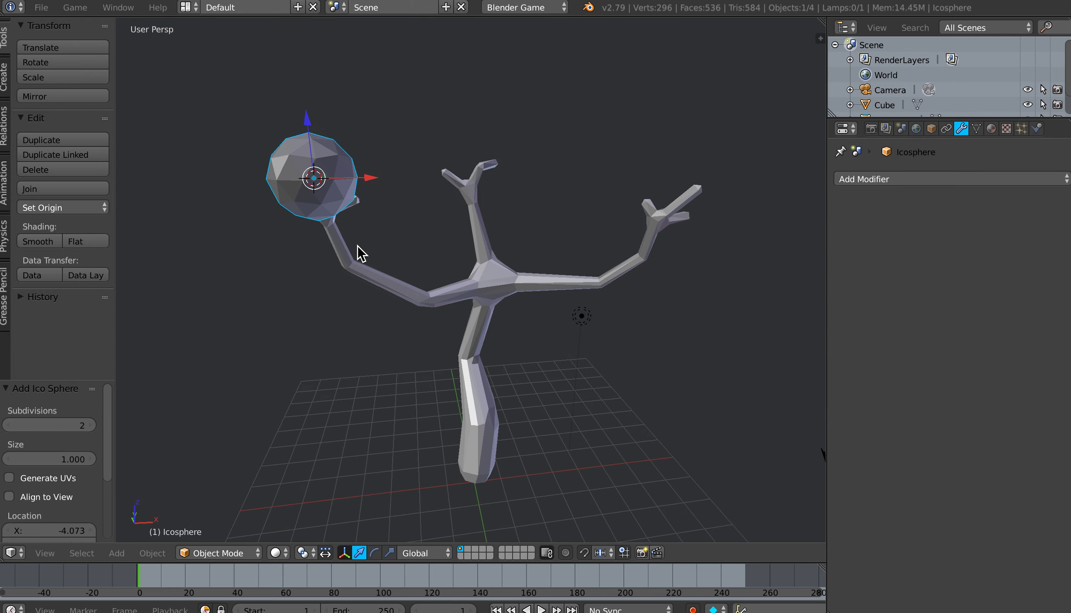
mouse_move(329, 208)
middle_mouse_down()
mouse_move(301, 210)
mouse_move(327, 217)
middle_mouse_up()
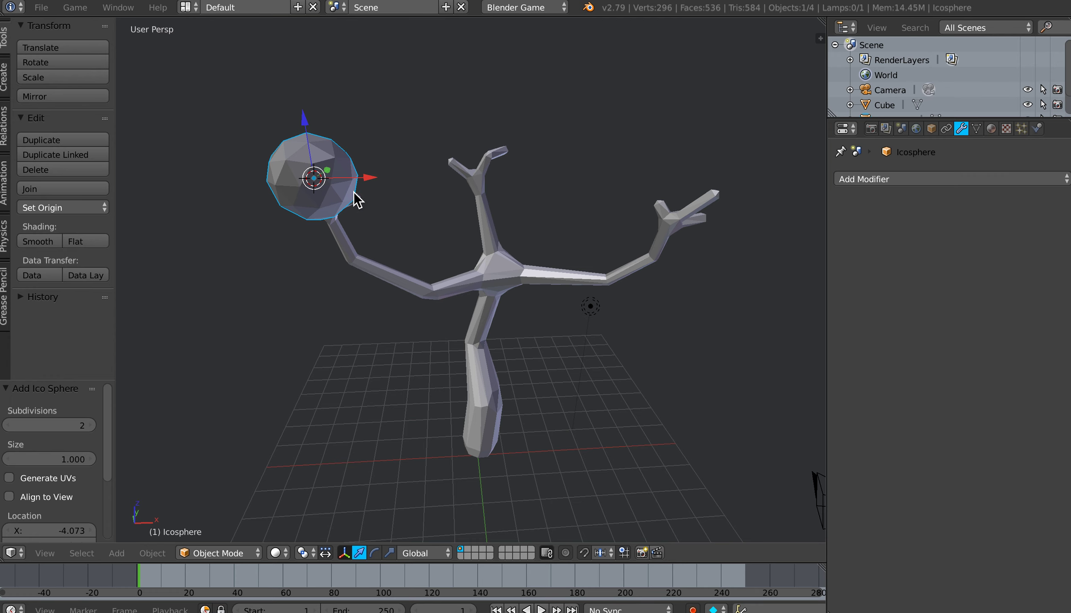
middle_click_drag(380, 201, 341, 201, "shift")
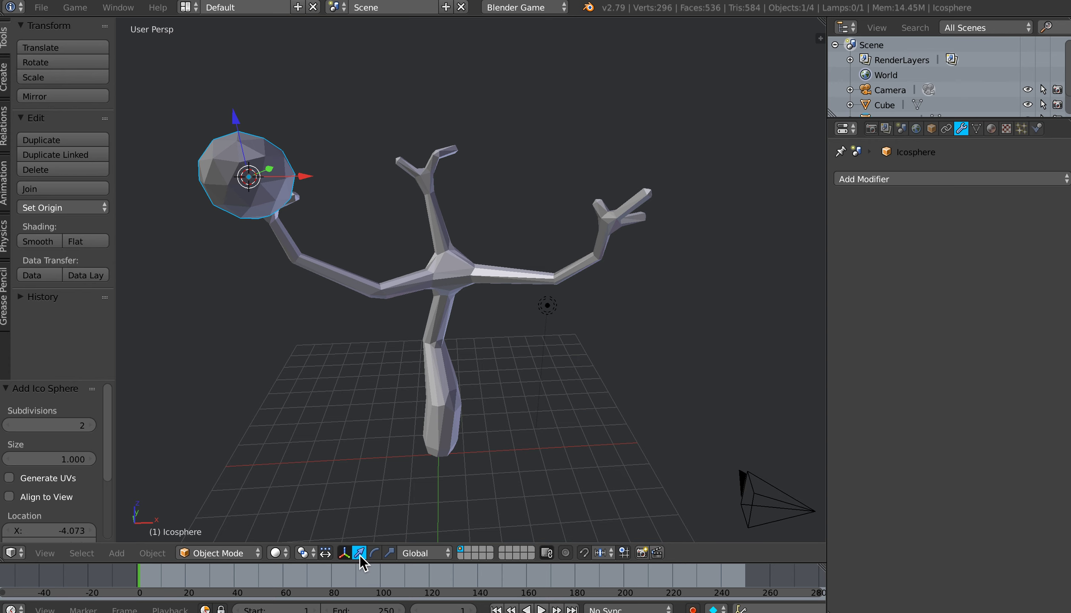
middle_click_drag(272, 175, 262, 181)
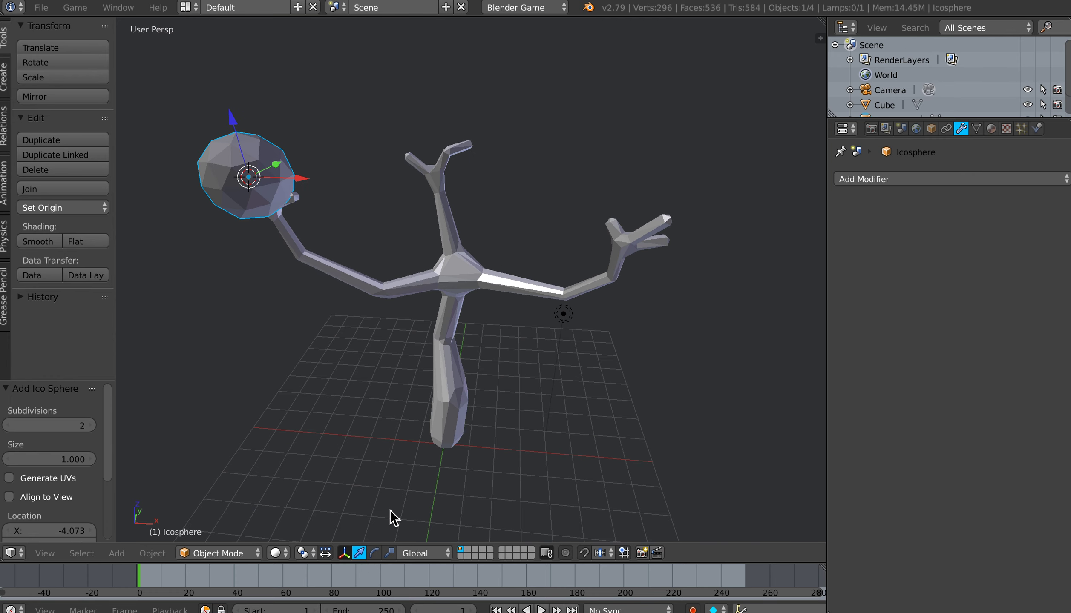
Step: Enable the rotate and scale manipulators alongside the translate manipulator
left_click(374, 556, "shift")
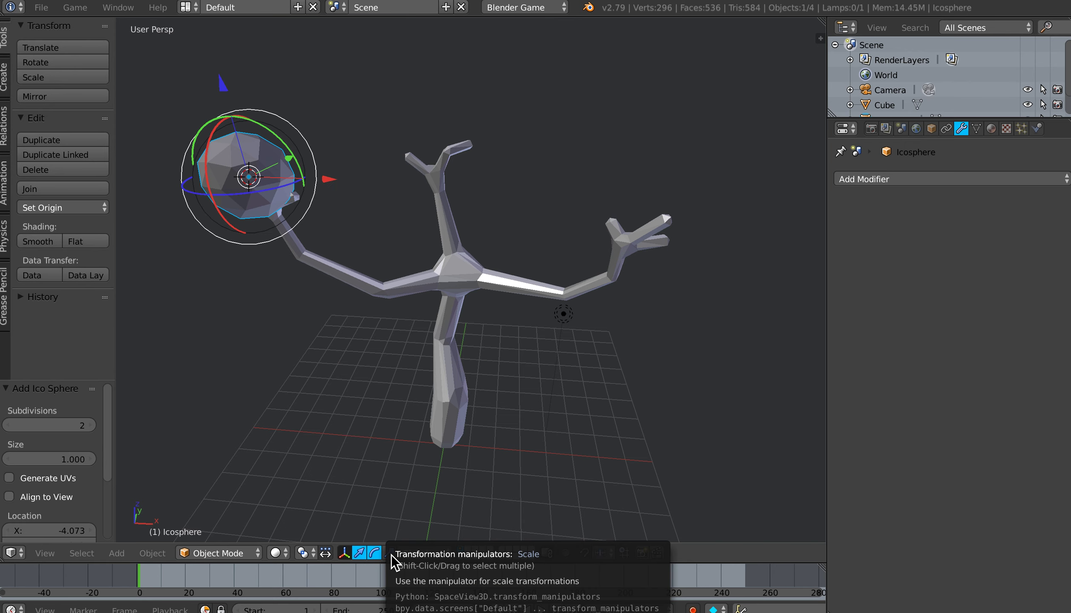
left_click(390, 555, "shift")
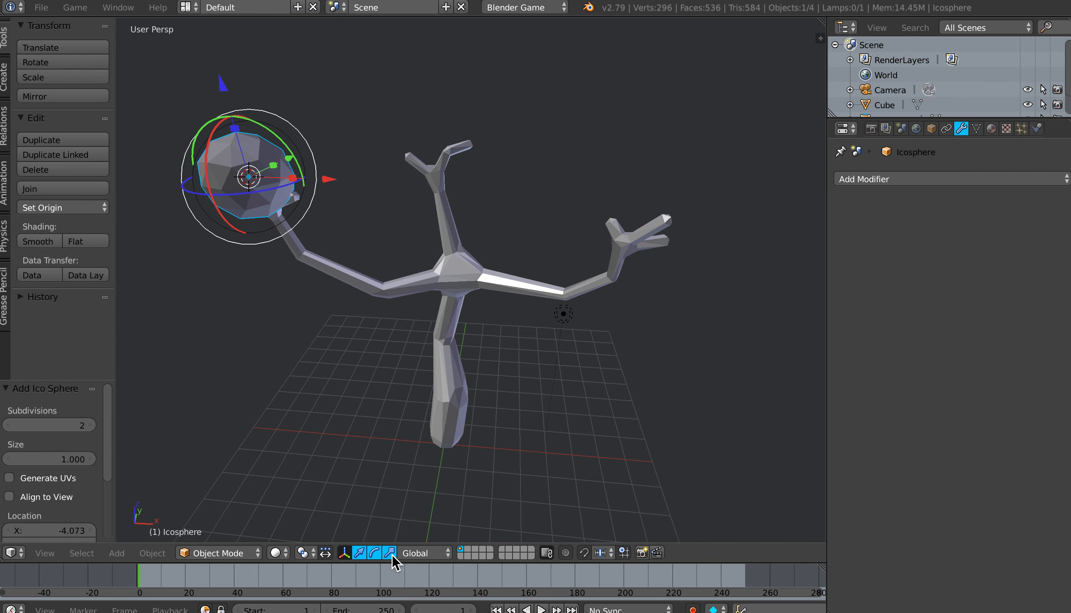
middle_click_drag(253, 236, 307, 272, "shift")
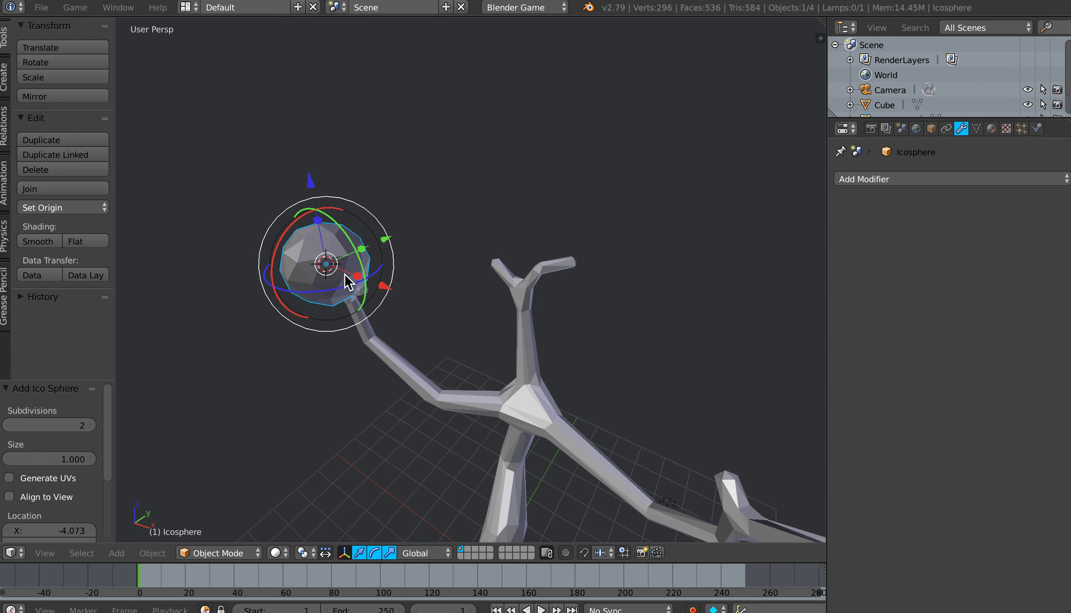
middle_click_drag(348, 282, 364, 280)
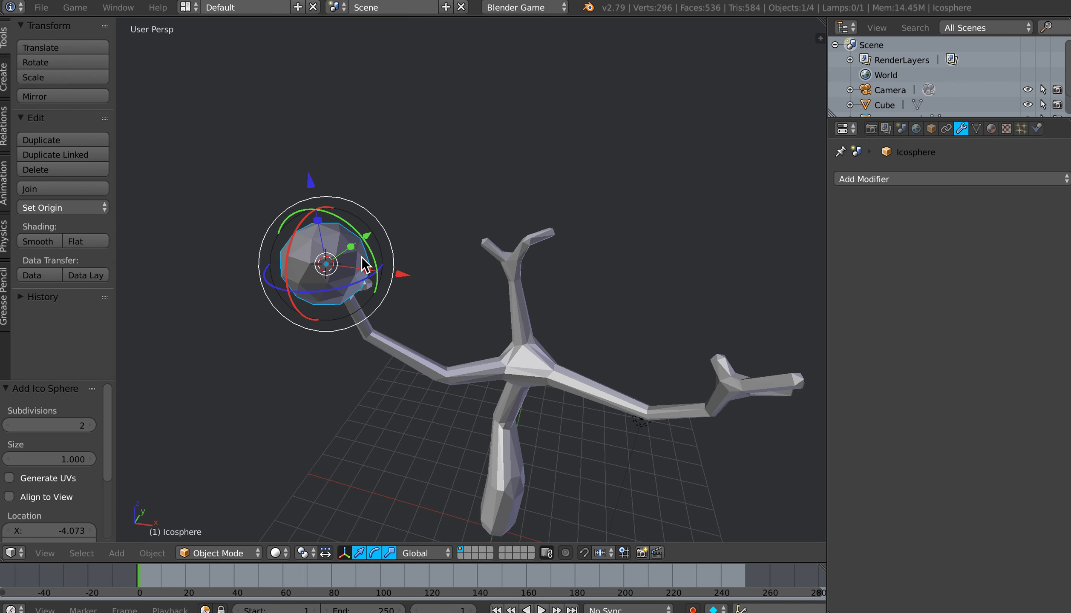
Step: Stretch the ico sphere to about 1.46 along Y and about 1.19 along X
key("s")
key("y")
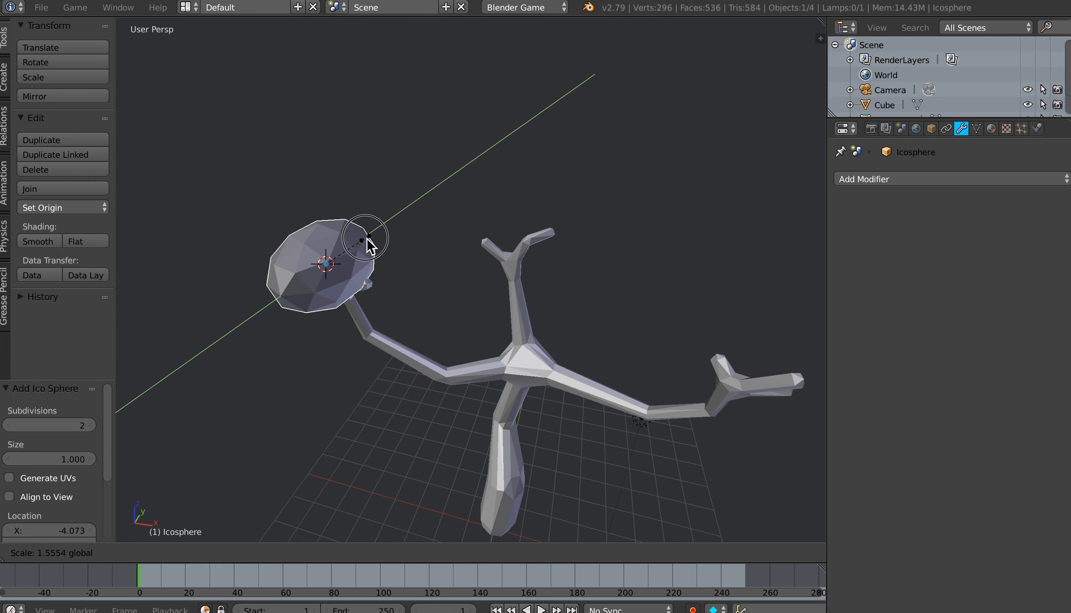
left_click(367, 249)
key("s")
key("x")
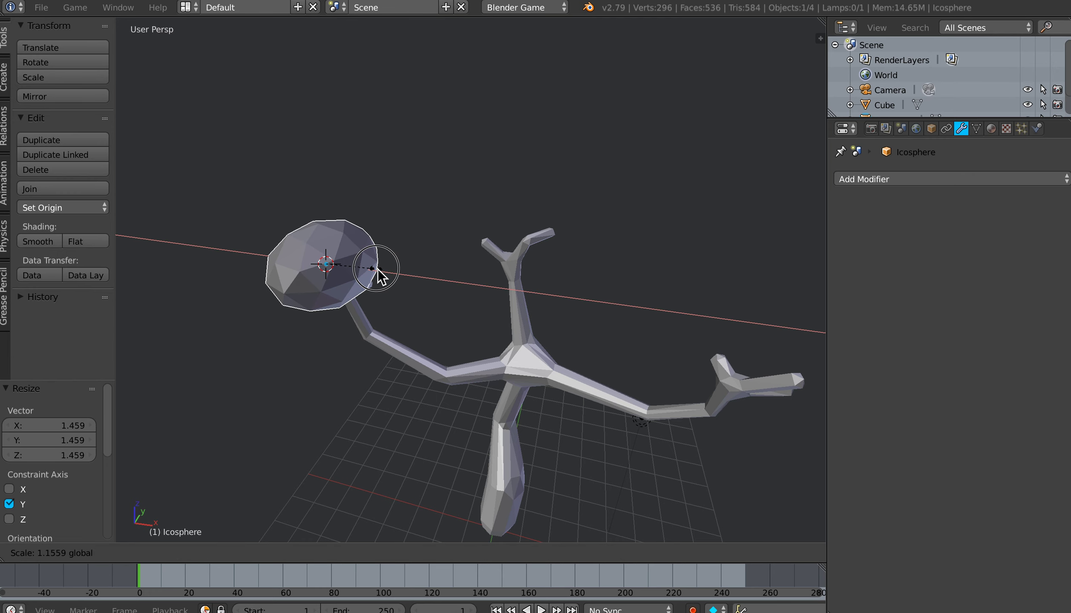
left_click(376, 272)
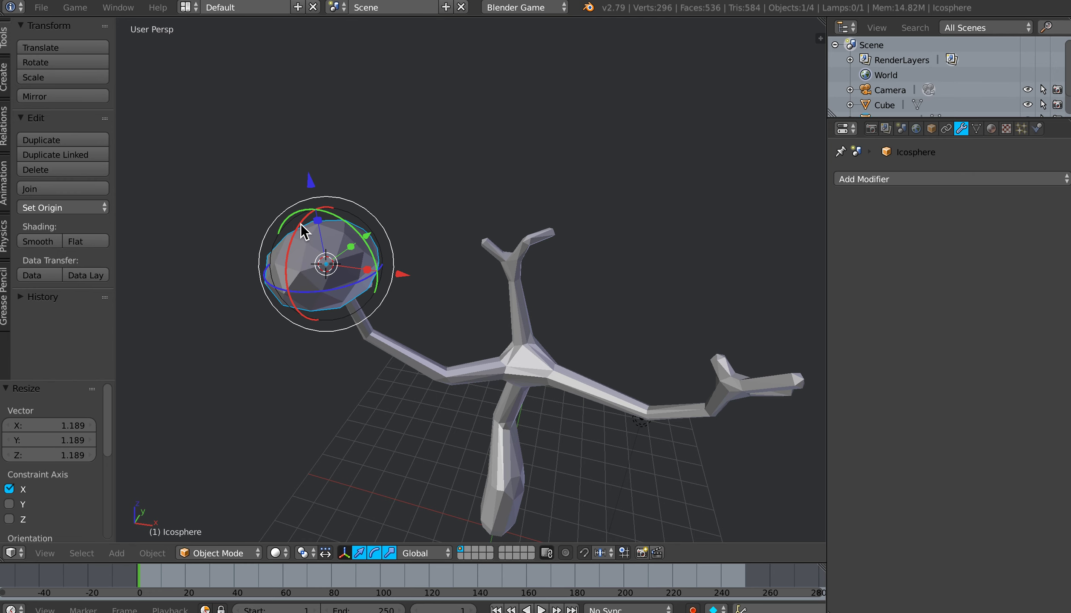
Step: Rotate the stretched ico sphere about 15.3° around the X axis
key("r")
key("x")
left_click(297, 238)
mouse_move(348, 288)
middle_mouse_down()
mouse_move(398, 290)
mouse_move(333, 281)
mouse_move(345, 282)
middle_mouse_up()
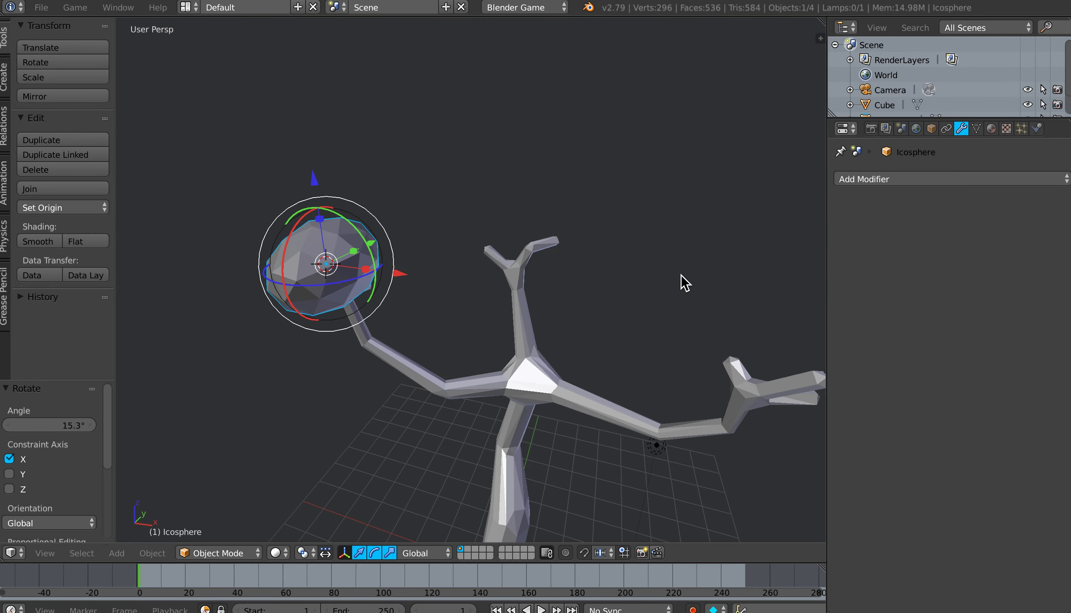
Step: Add a Decimate modifier to the ico sphere with a Collapse ratio of about 0.66 and apply it
left_click(866, 183)
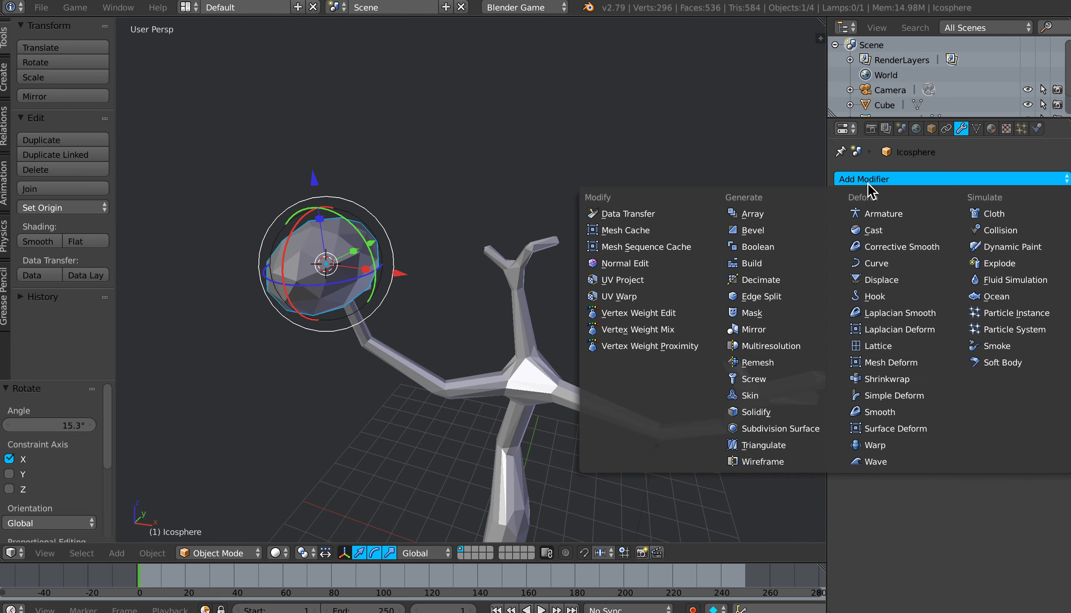
left_click(755, 283)
left_click_drag(1043, 268, 1000, 267)
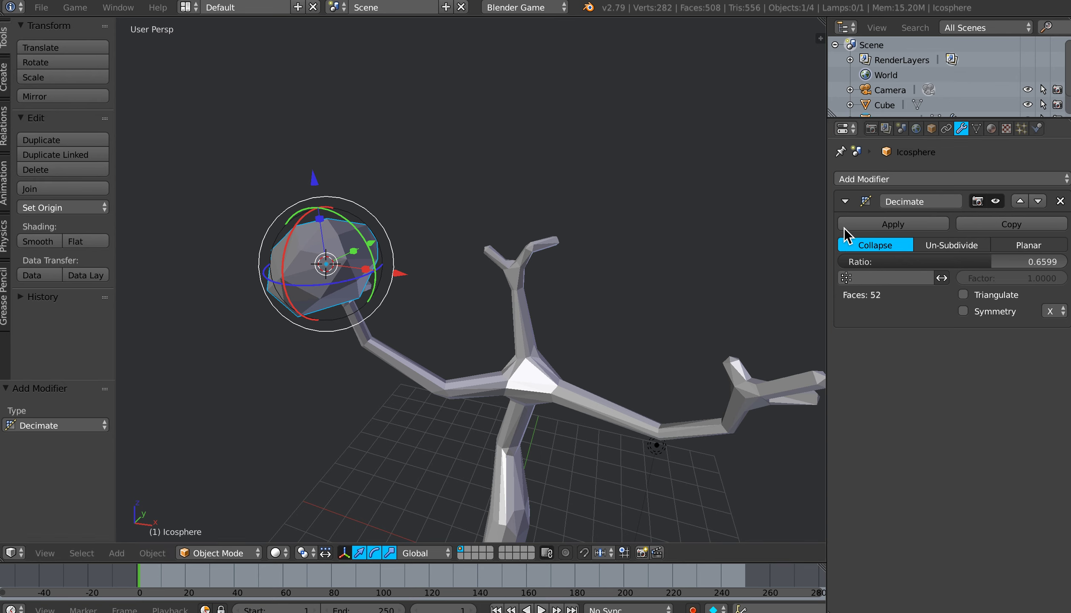
left_click(870, 226)
middle_click_drag(420, 296, 354, 289)
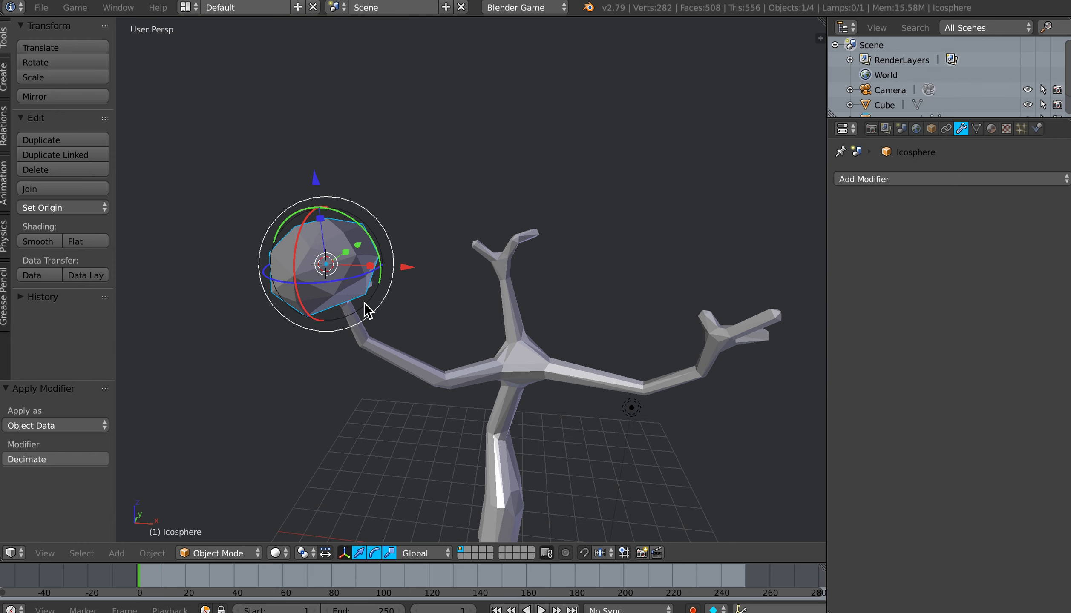
Step: Duplicate the foliage sphere beside the original, toward the trunk, and scale the copy to about 0.69
key("shift+d")
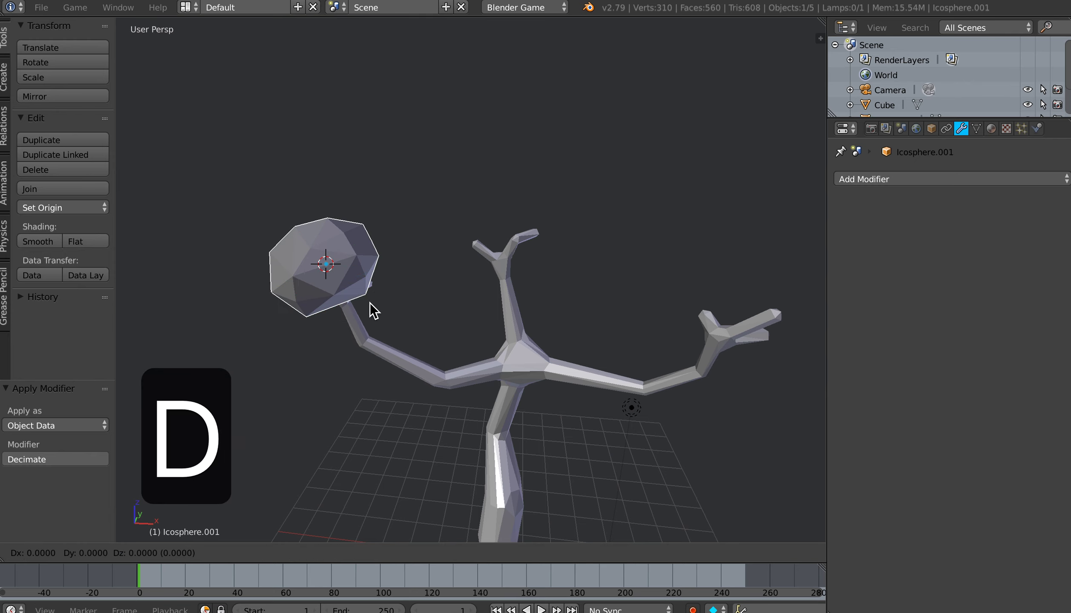
left_click(442, 314)
middle_click_drag(454, 335, 422, 303)
left_click_drag(471, 270, 457, 313)
middle_click_drag(457, 313, 481, 319)
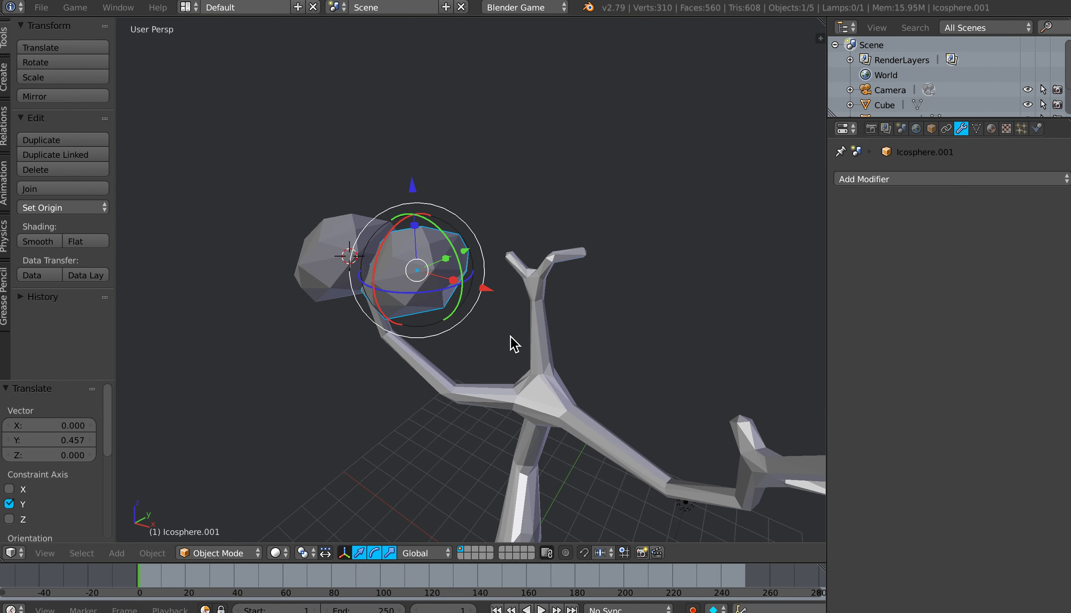
key("s")
left_click(490, 316)
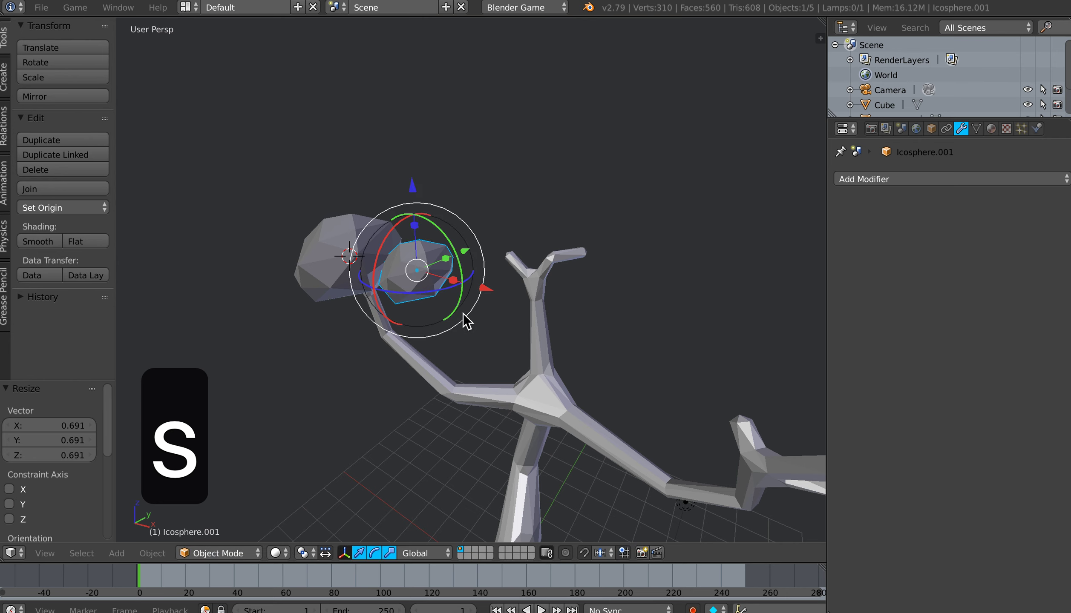
Step: Move the smaller sphere about -0.26 along X and rotate it about -43.5° around the X axis
left_click_drag(485, 294, 478, 286)
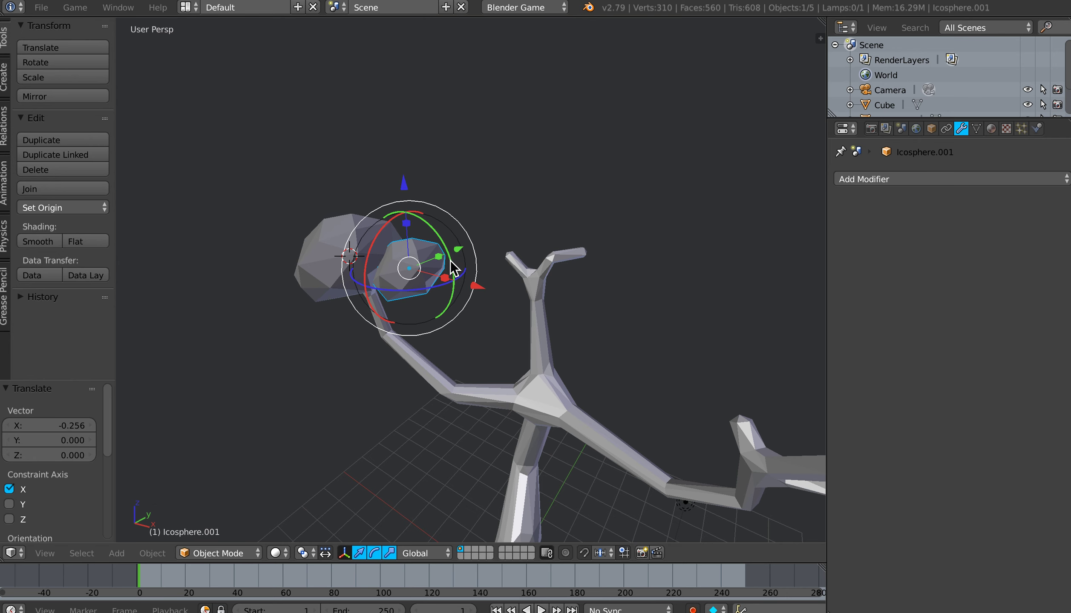
key("r")
key("x")
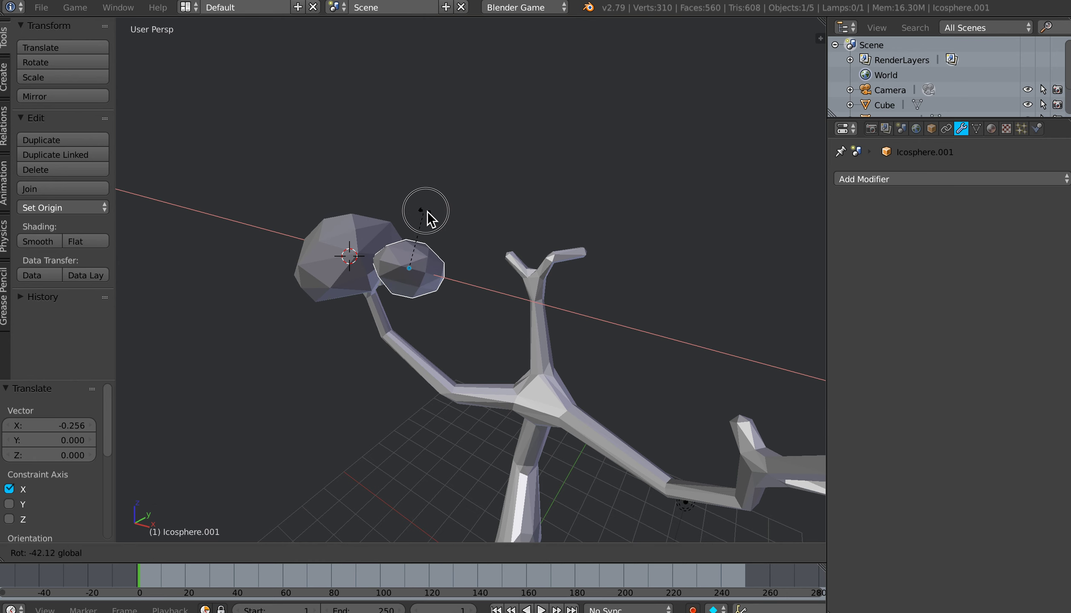
left_click(428, 211)
middle_click_drag(425, 283, 476, 294)
Step: Duplicate the large foliage sphere, place the copy lower beside it, and rotate the copy about -44.1° around X
right_click(477, 227)
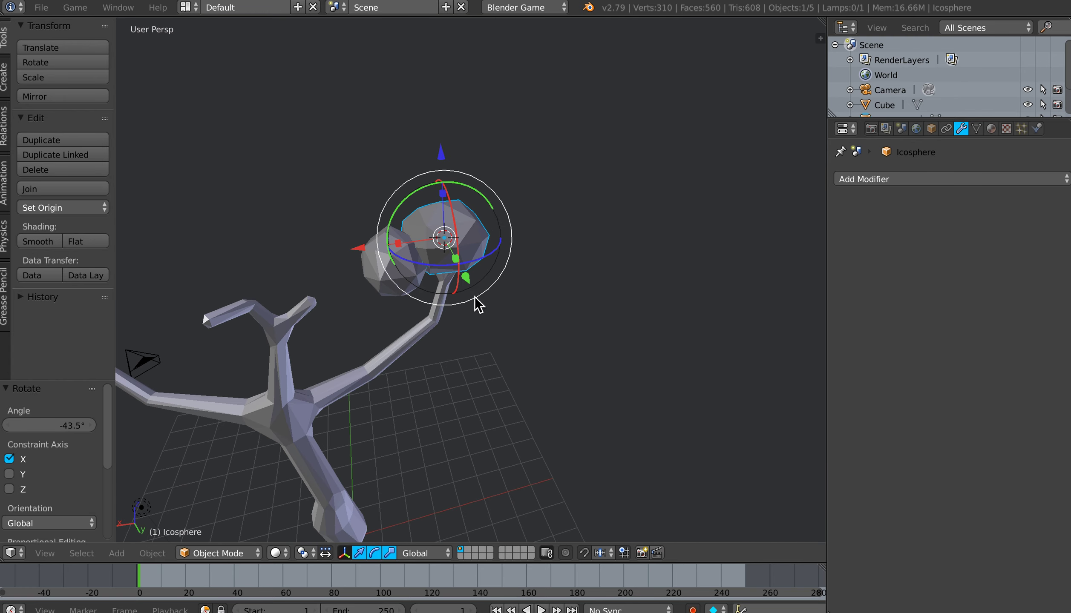
key("shift+d")
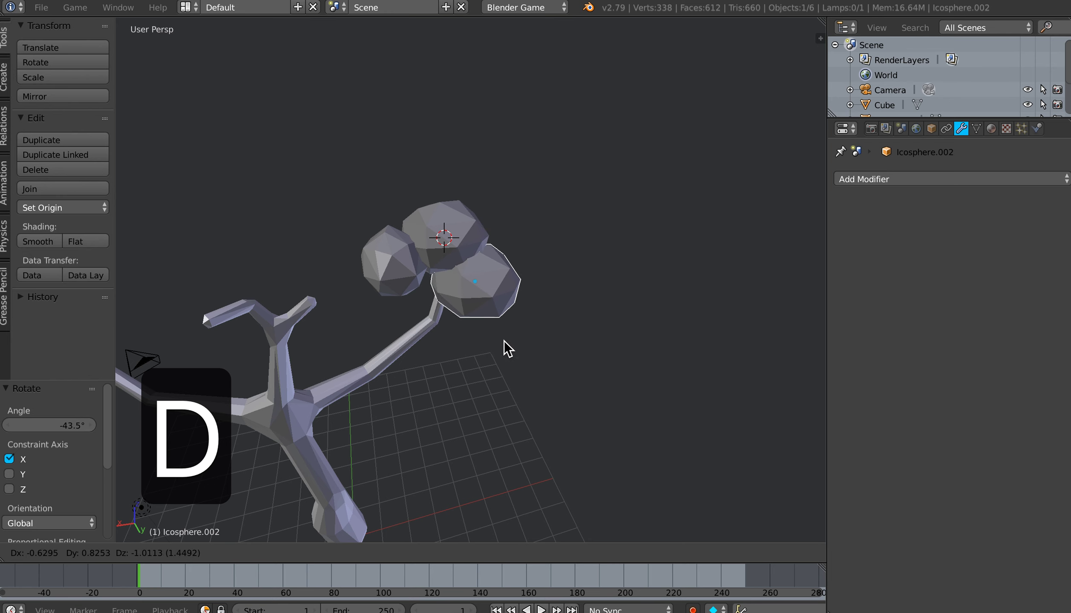
left_click(496, 355)
middle_click_drag(477, 359, 501, 360)
left_click_drag(501, 267, 506, 311)
middle_click_drag(497, 335, 473, 331)
Step: Fit the small sphere into the cluster with about -33.6° Z rotation, 0.90 scaling and a -0.25 move along X
left_click(396, 272)
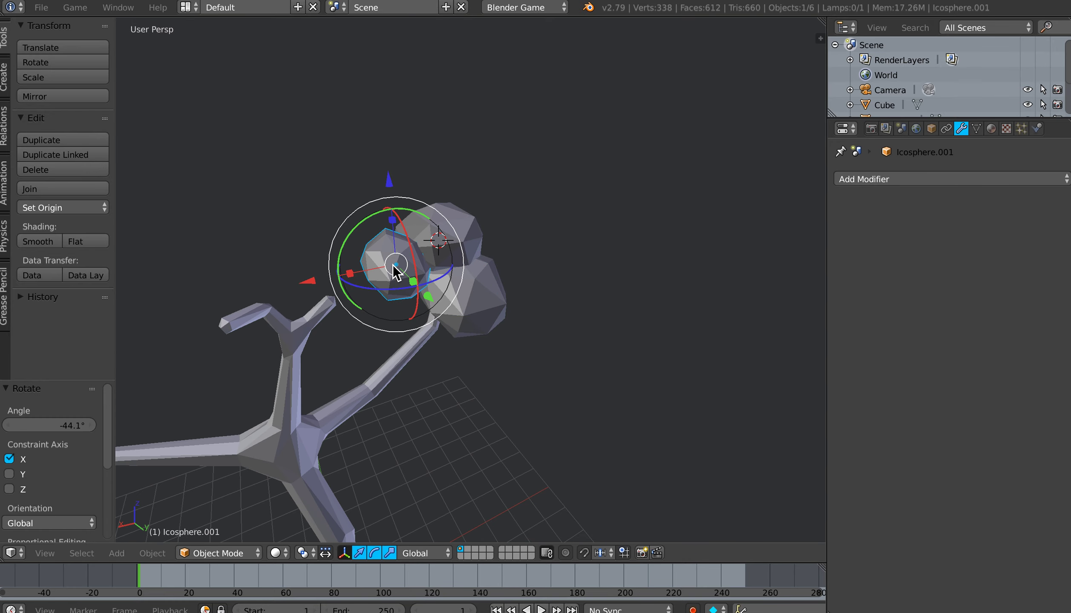
left_click(435, 273)
key("r")
key("z")
left_click(415, 289)
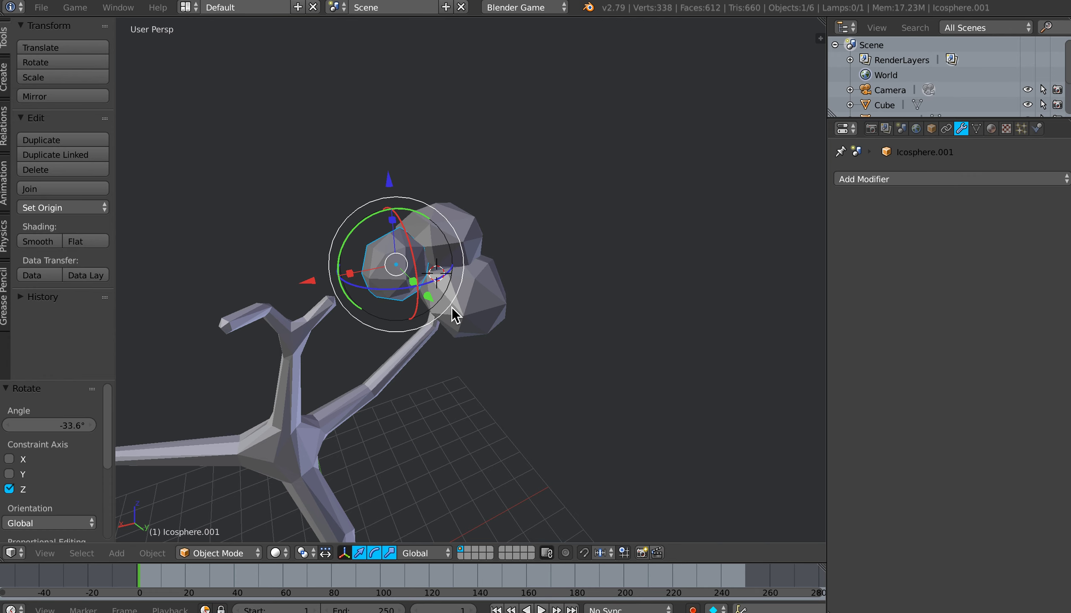
key("s")
left_click(437, 295)
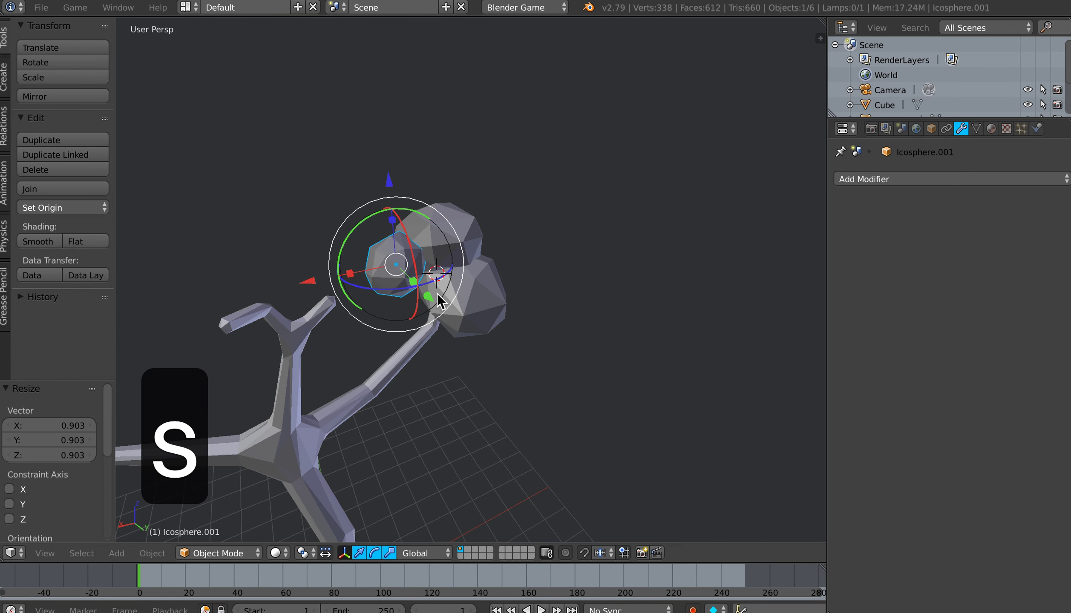
left_click_drag(313, 280, 407, 326)
middle_click_drag(407, 326, 487, 341)
Step: Select all three foliage spheres and duplicate the cluster onto the tip of the middle branch
right_click(486, 304, "shift")
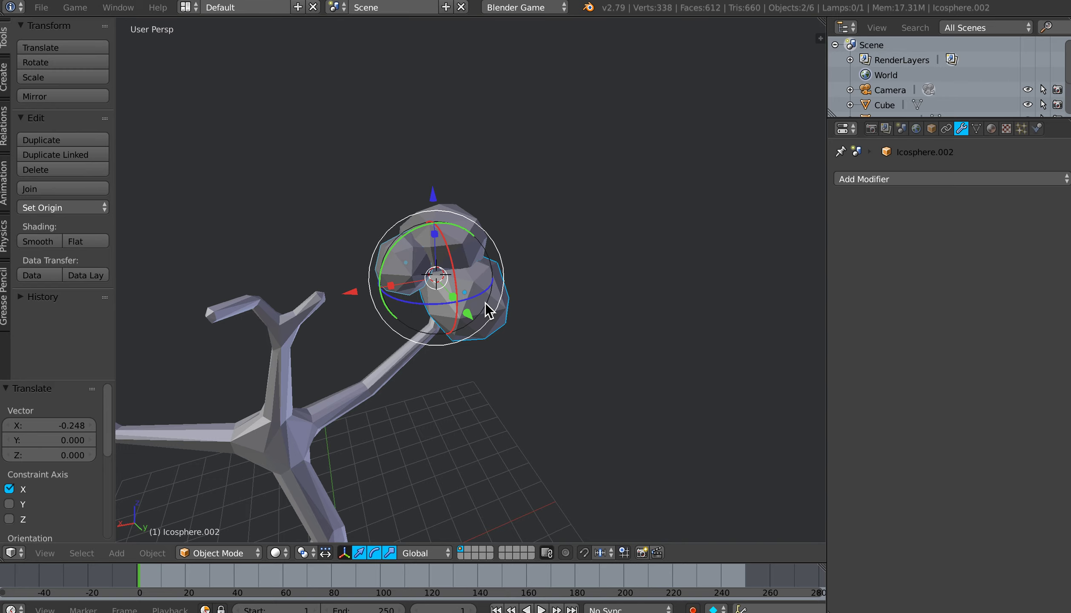
right_click(467, 250, "shift")
middle_click_drag(445, 308, 493, 307)
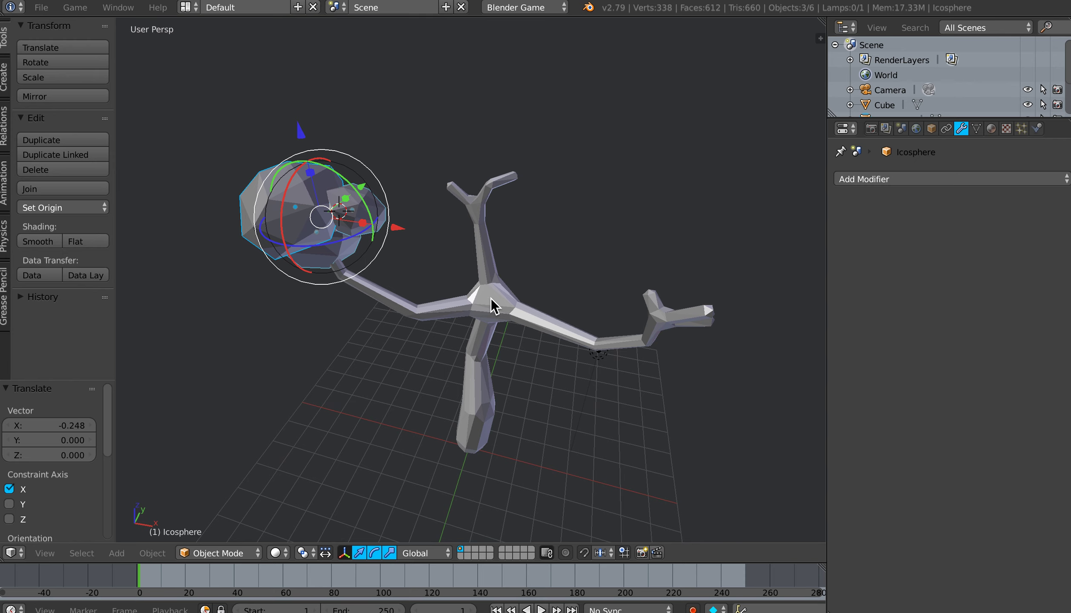
key("shift+d")
left_click(612, 271)
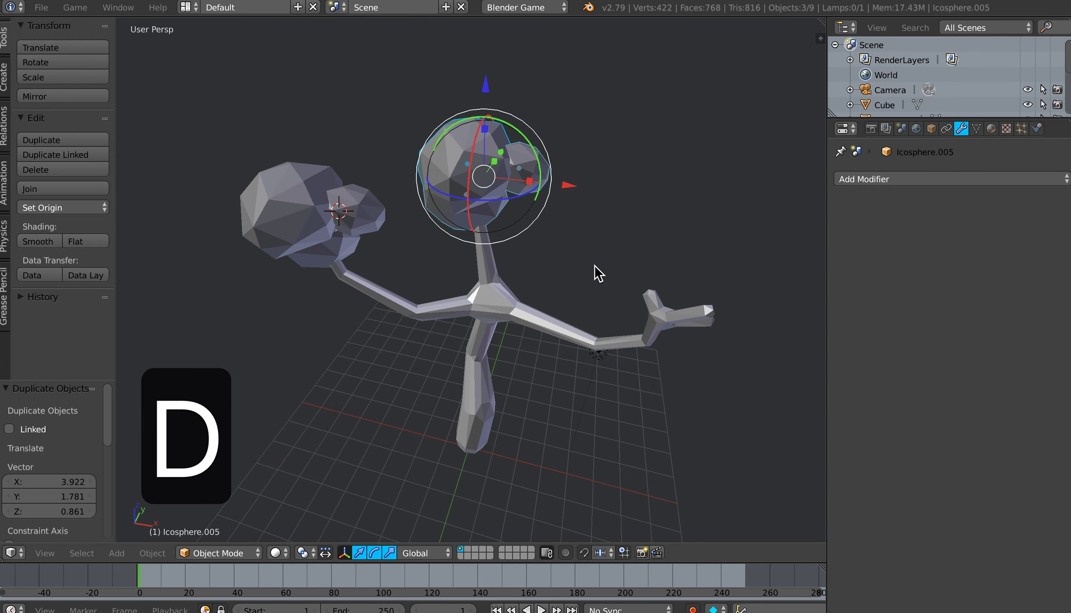
Step: Duplicate the foliage cluster onto the right branch's tip and raise the copy along Z to cover the twigs
key("shift+d")
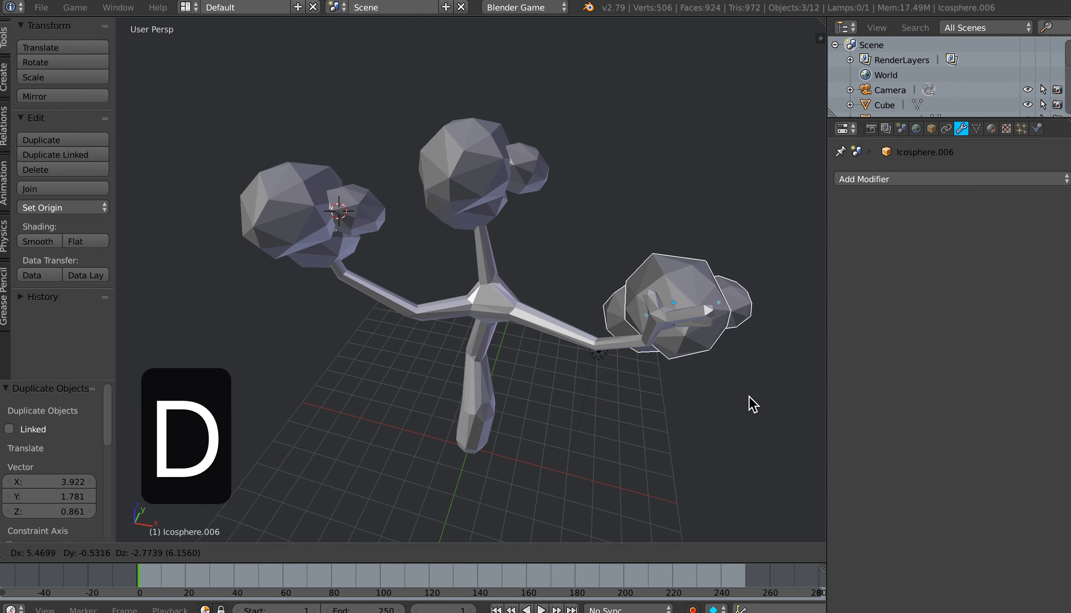
left_click(750, 405)
middle_click_drag(705, 394, 608, 386)
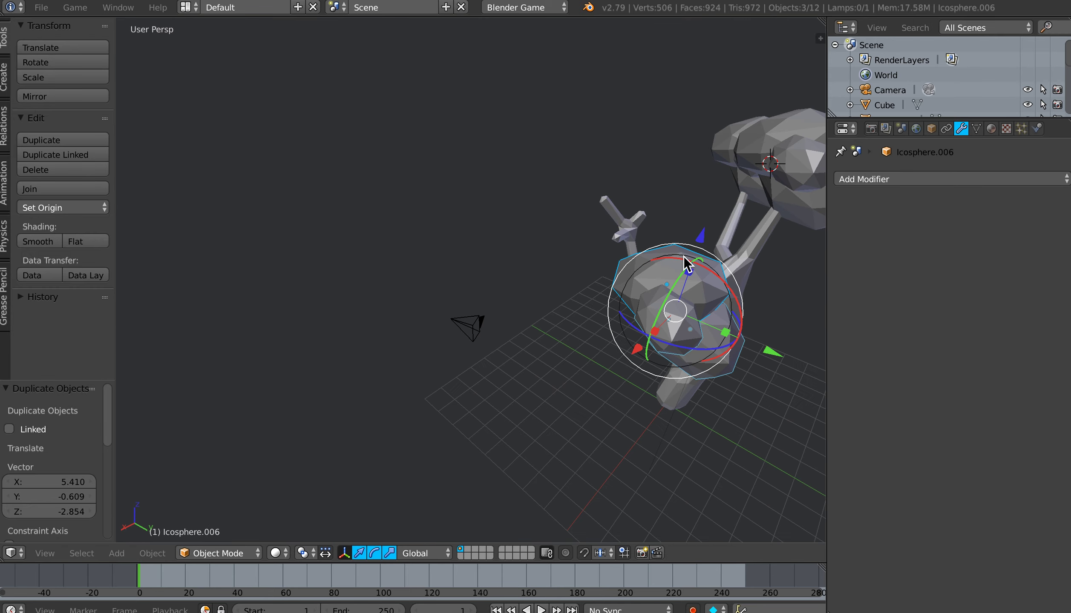
left_click_drag(701, 240, 702, 190)
left_click_drag(787, 308, 711, 266)
left_click_drag(627, 156, 631, 143)
middle_click_drag(621, 226, 624, 269)
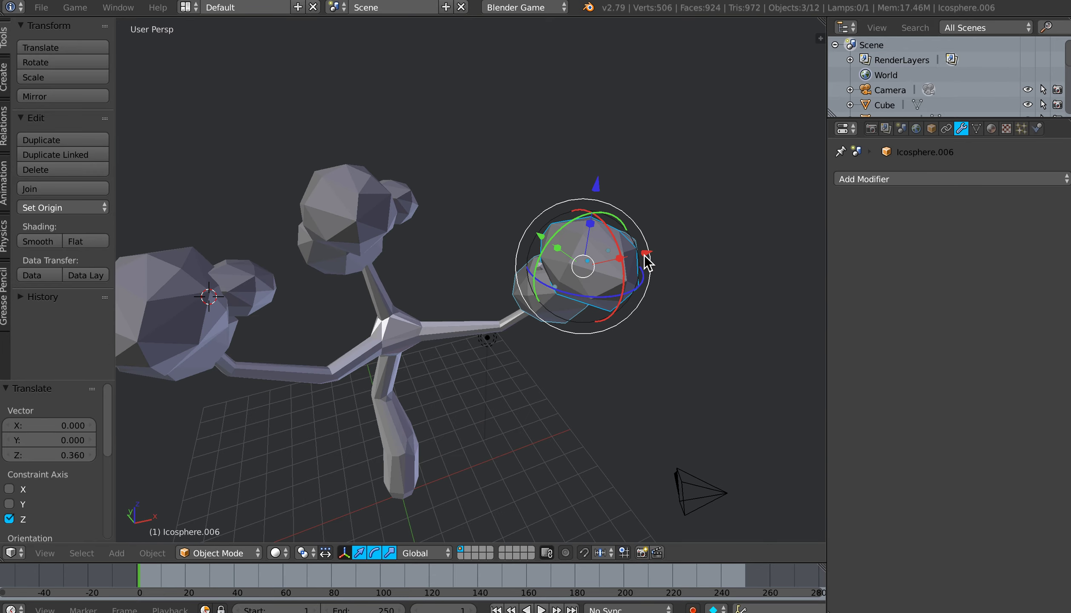
Step: Nudge the outer branch's foliage cluster slightly back along X and raise it along Z to fit the branch tip
left_click_drag(645, 253, 635, 256)
left_click_drag(586, 185, 588, 168)
middle_click_drag(600, 332, 541, 301)
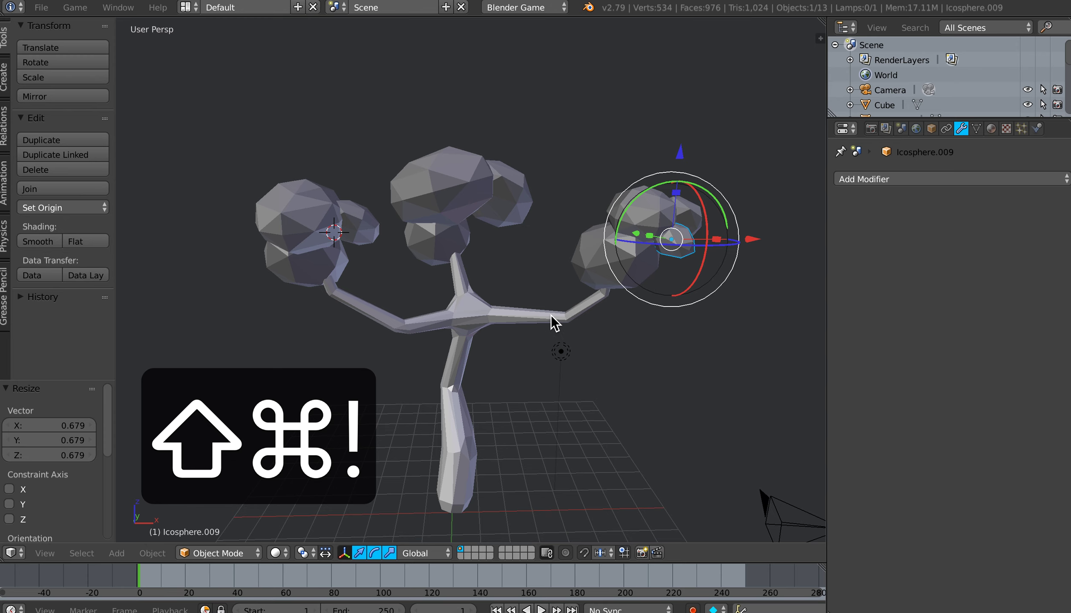
Step: Place the 3D cursor at the base of the trunk and add an ico sphere there
mouse_move(540, 342)
middle_mouse_down()
mouse_move(523, 332)
mouse_move(547, 330)
mouse_move(567, 298)
mouse_move(584, 309)
mouse_move(553, 324)
middle_mouse_up()
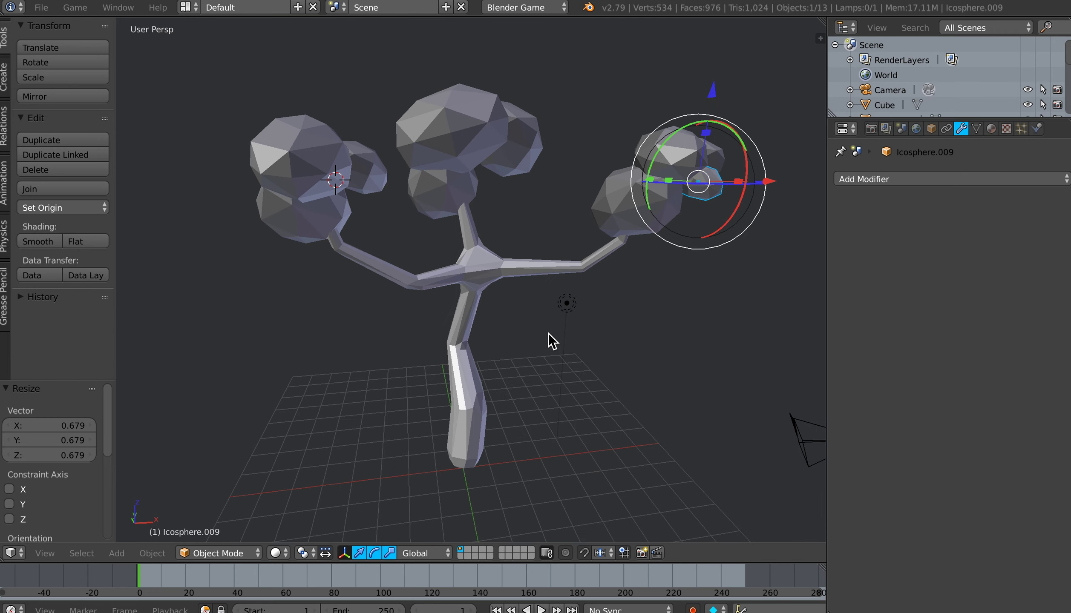
middle_click_drag(540, 341, 541, 334, "shift")
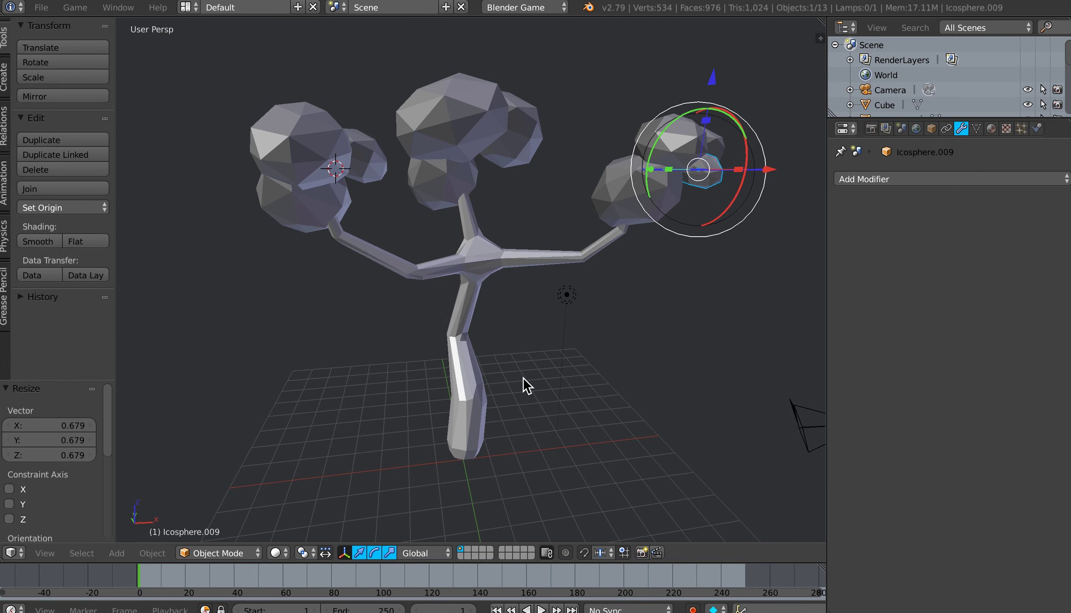
middle_click_drag(523, 379, 523, 383, "shift")
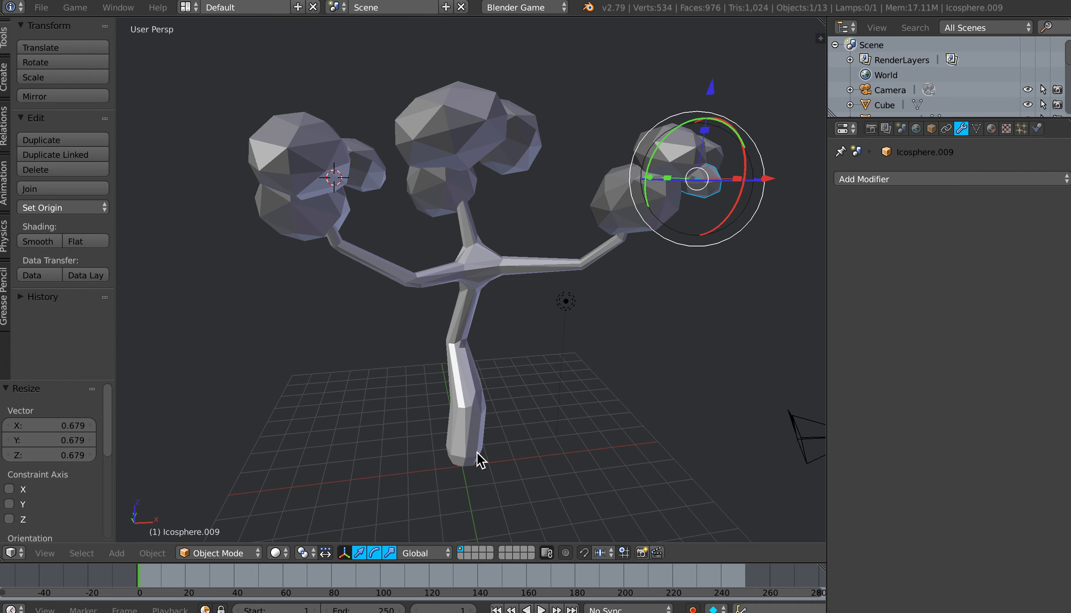
left_click(464, 464)
middle_click_drag(501, 436, 504, 393, "shift")
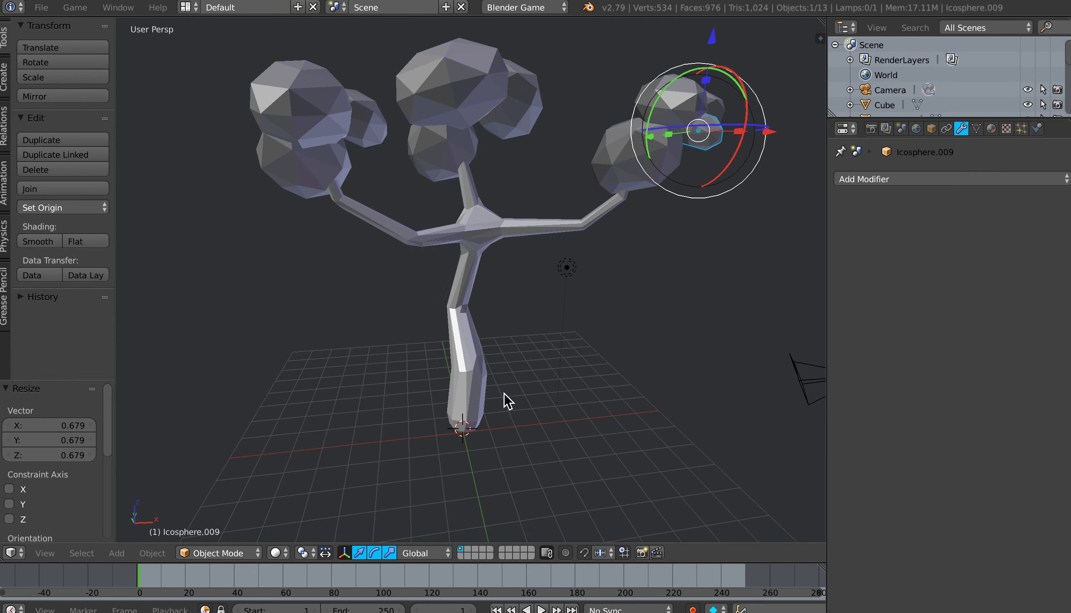
key("shift+a")
mouse_move(504, 394)
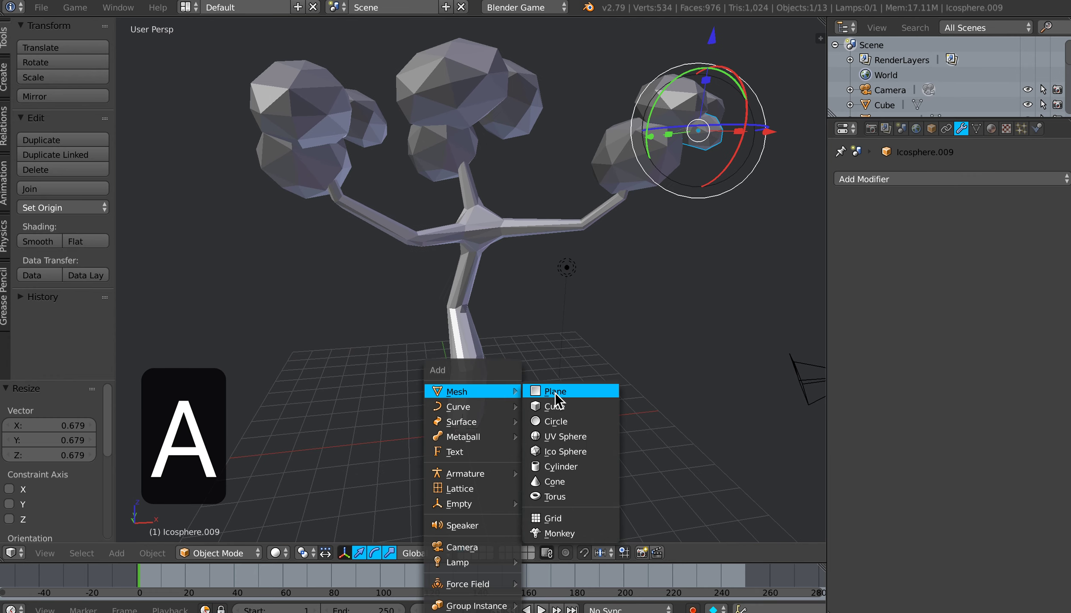
left_click(564, 451)
middle_click_drag(535, 430, 535, 360, "shift")
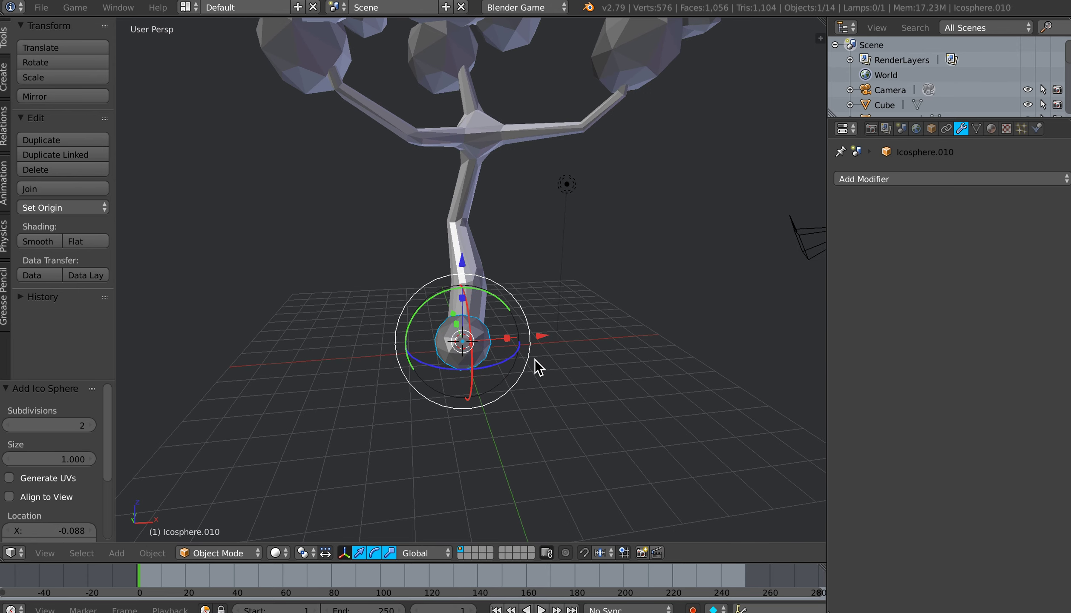
Step: Scale the new ico sphere by about 3.57, and flatten it by about 0.70 along Z
key("s")
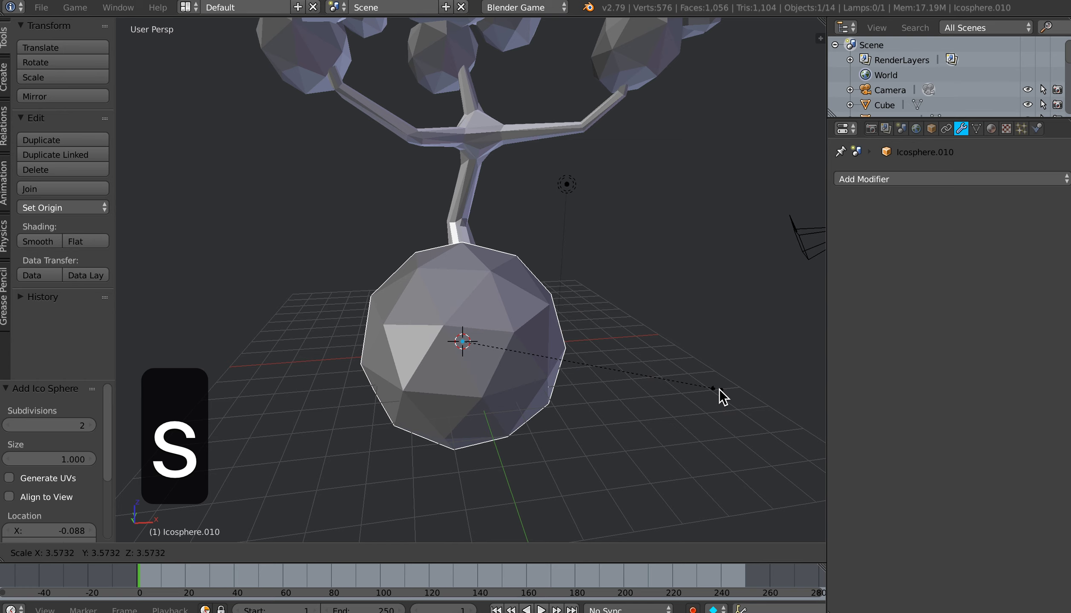
left_click(722, 396)
middle_click_drag(547, 389, 588, 384)
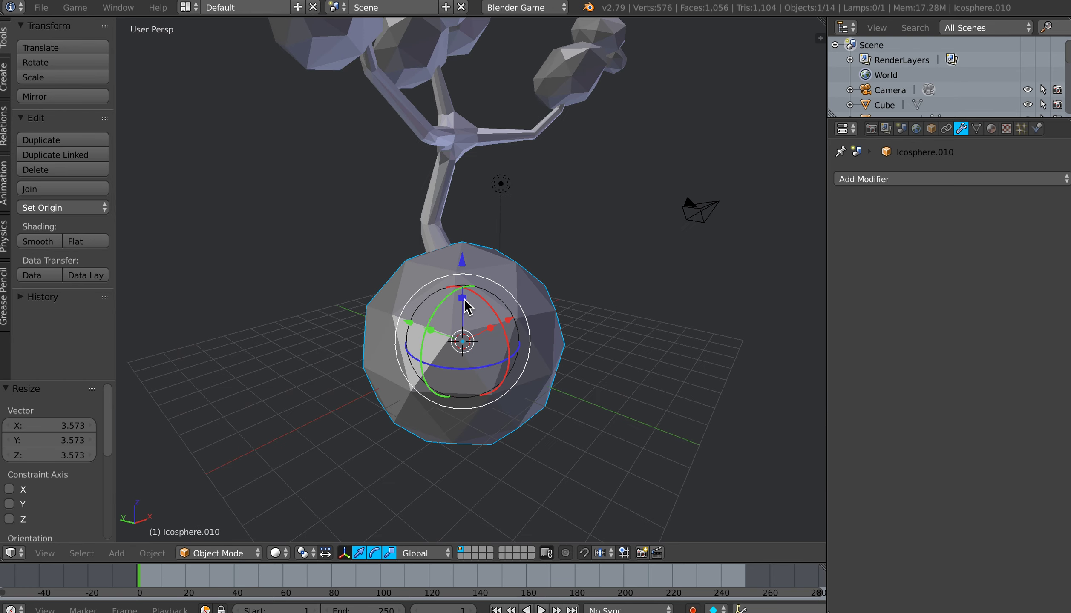
key("s")
key("z")
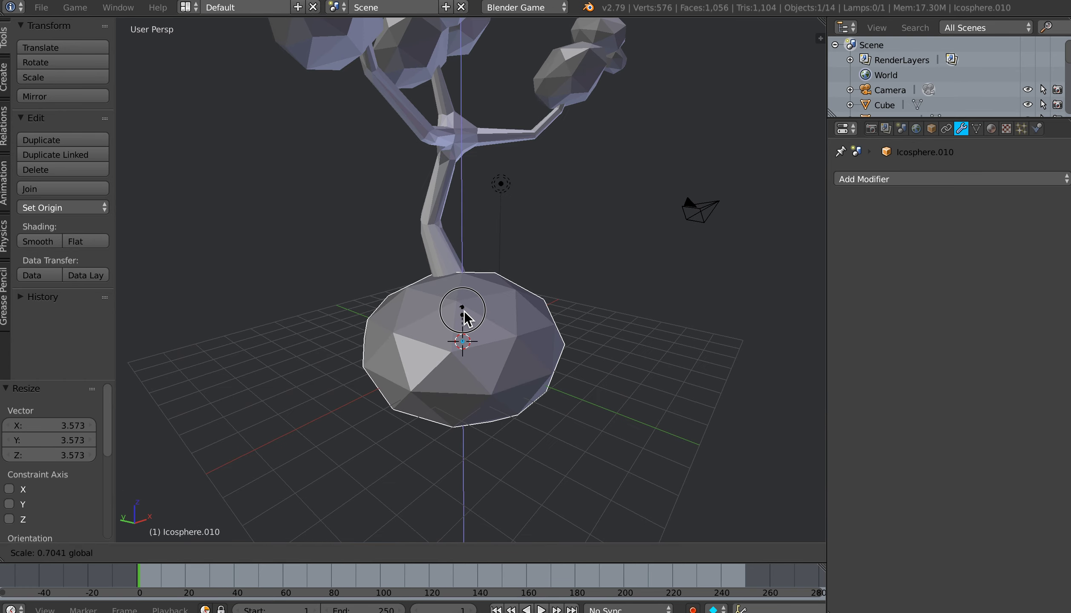
left_click(467, 318)
Step: Add a Decimate modifier to the base sphere, set its ratio to about 0.75 and apply it
middle_click_drag(566, 378, 703, 328)
left_click(900, 186)
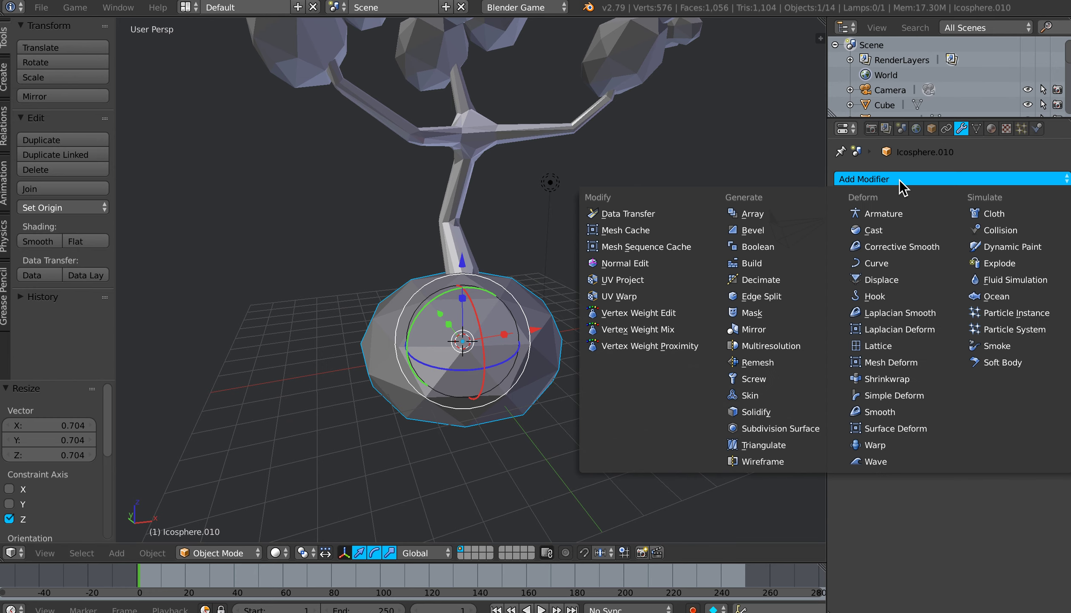
left_click(759, 280)
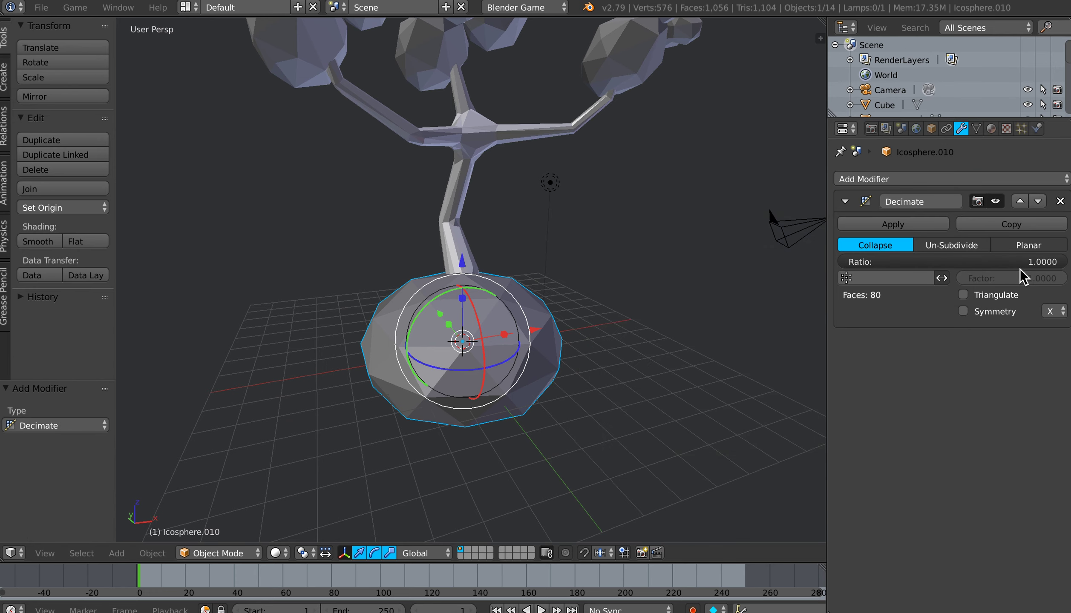
left_click_drag(1043, 262, 988, 262)
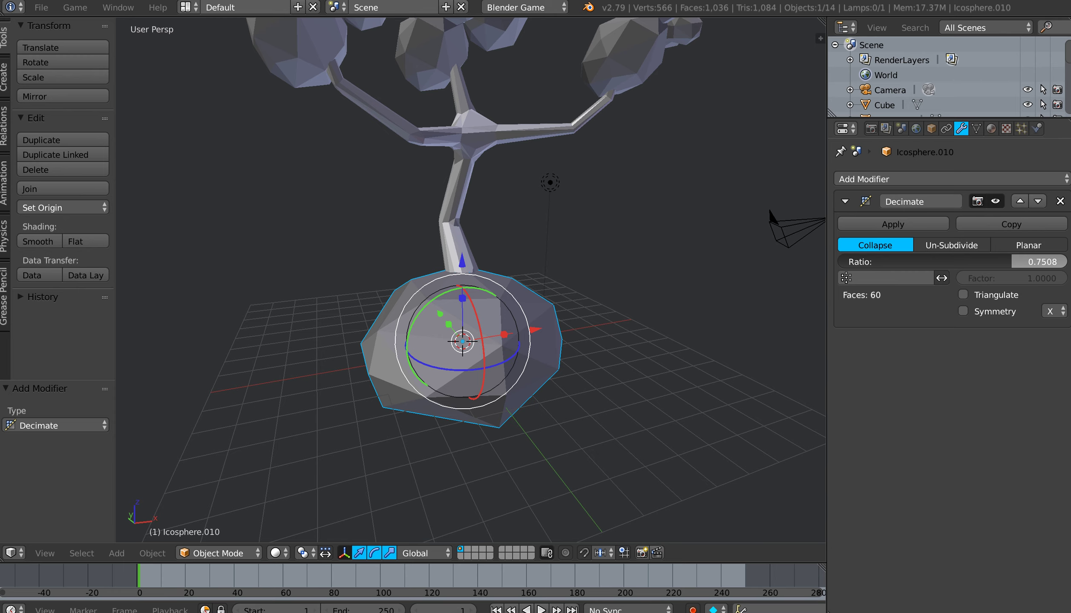
left_click(861, 226)
Step: Move the decimated base sphere about 1.23 along Y and lower it along Z
middle_click_drag(704, 305, 554, 328)
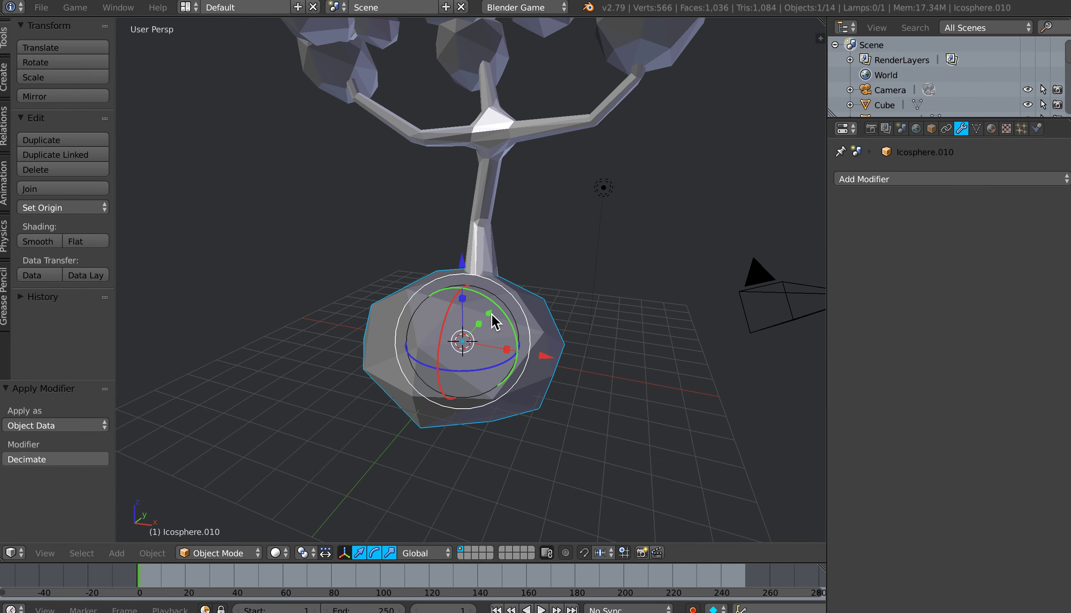
mouse_move(489, 314)
left_mouse_down()
mouse_move(509, 309)
mouse_move(479, 300)
left_mouse_up()
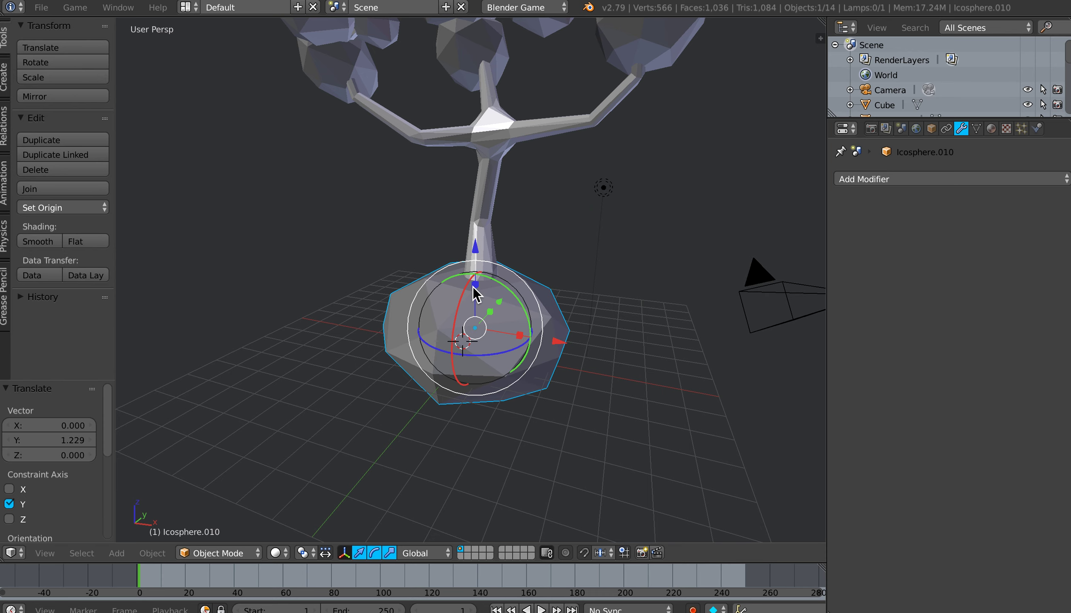
left_click_drag(480, 248, 482, 289)
Step: Enlarge the base sphere by about 1.41, and flatten it by about 0.74 along Z
key("s")
left_click(641, 406)
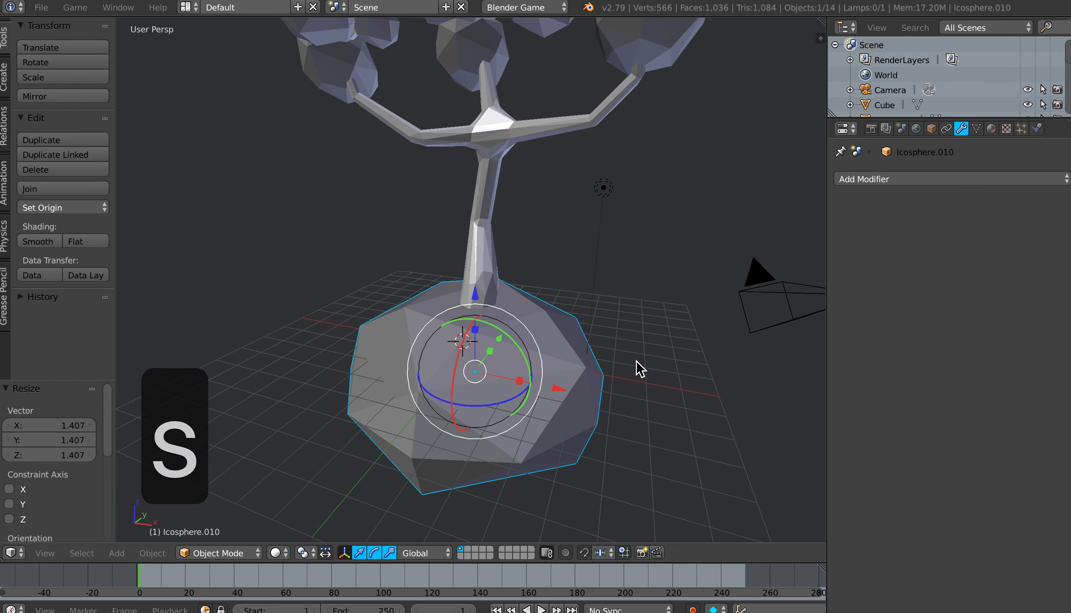
key("s")
key("z")
left_click(591, 351)
Step: Lower the flattened base sphere along Z beneath the trunk and shift it about -0.65 along Y
key("g")
key("z")
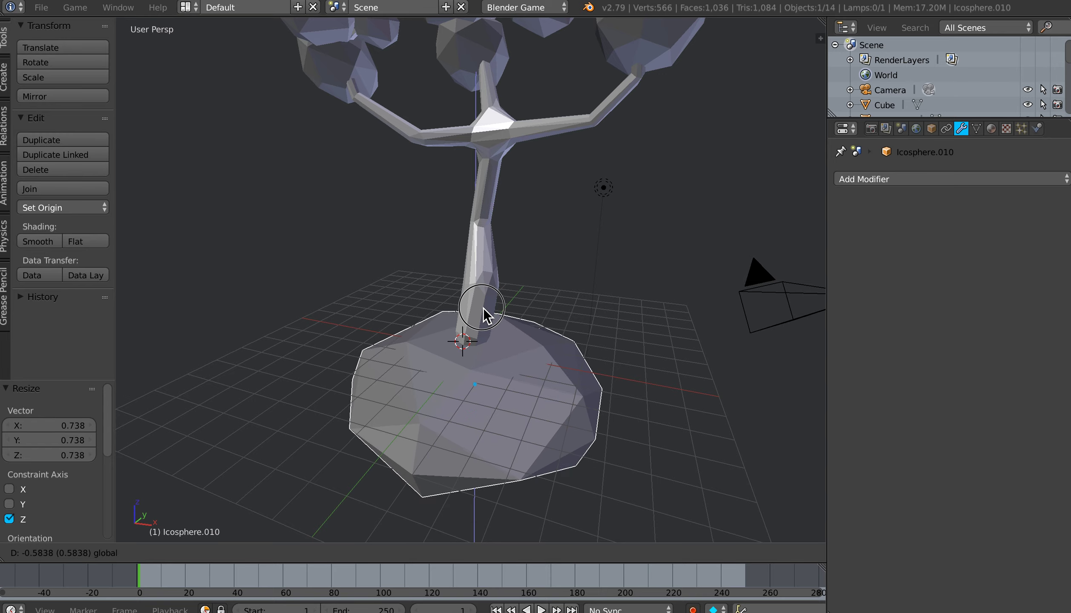
left_click(488, 313)
middle_click_drag(490, 319, 537, 375)
left_click_drag(539, 363, 524, 376)
mouse_move(523, 377)
middle_mouse_down()
mouse_move(526, 349)
mouse_move(560, 366)
mouse_move(530, 361)
middle_mouse_up()
scroll(559, 367, "down", 2)
Step: Duplicate the base sphere about 5.0 along X and 1.1 along Y, and stretch the copy by about 1.54 along Z
key("shift+d")
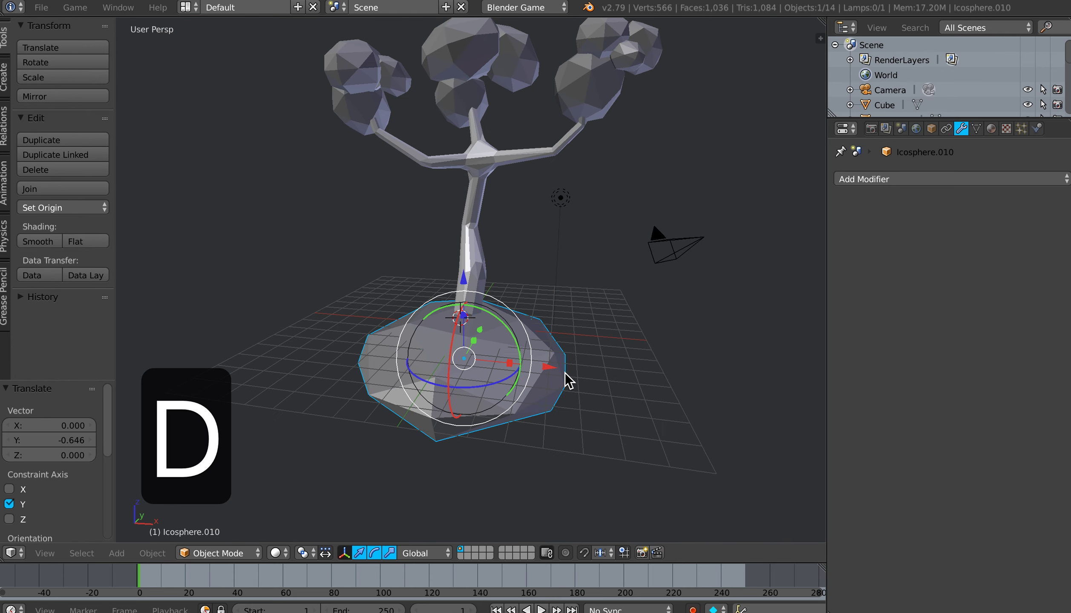
left_click(672, 402)
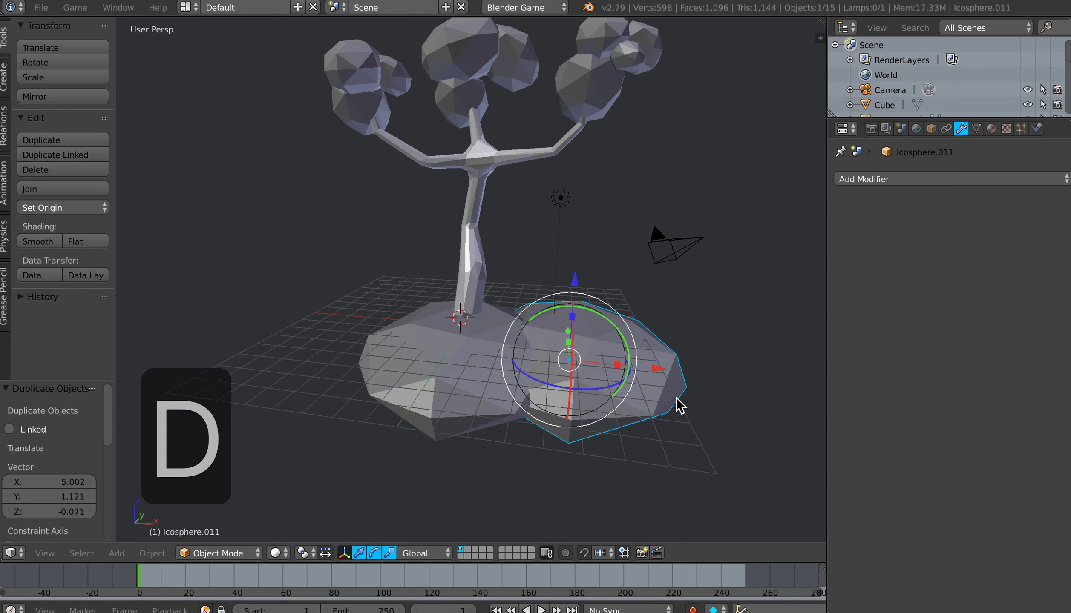
key("s")
key("z")
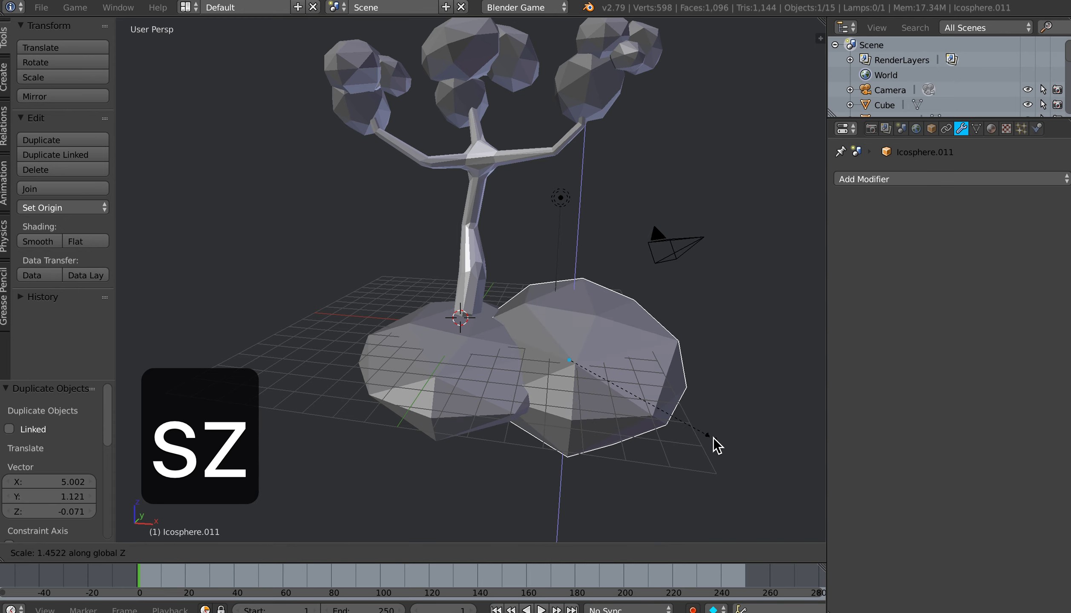
left_click(719, 448)
Step: Reposition the stretched copy behind the first base sphere, finishing with a move of about 0.94 along Y
middle_click_drag(650, 406, 605, 411)
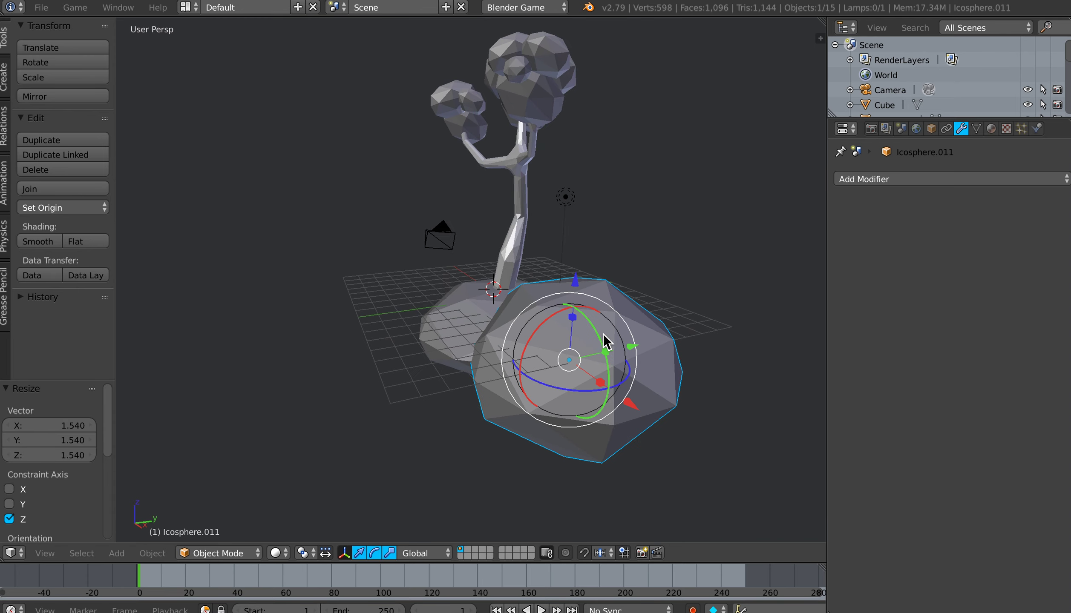
left_click_drag(595, 320, 688, 354)
left_click_drag(693, 394, 675, 364)
left_click_drag(649, 321, 666, 318)
middle_click_drag(599, 364, 633, 367)
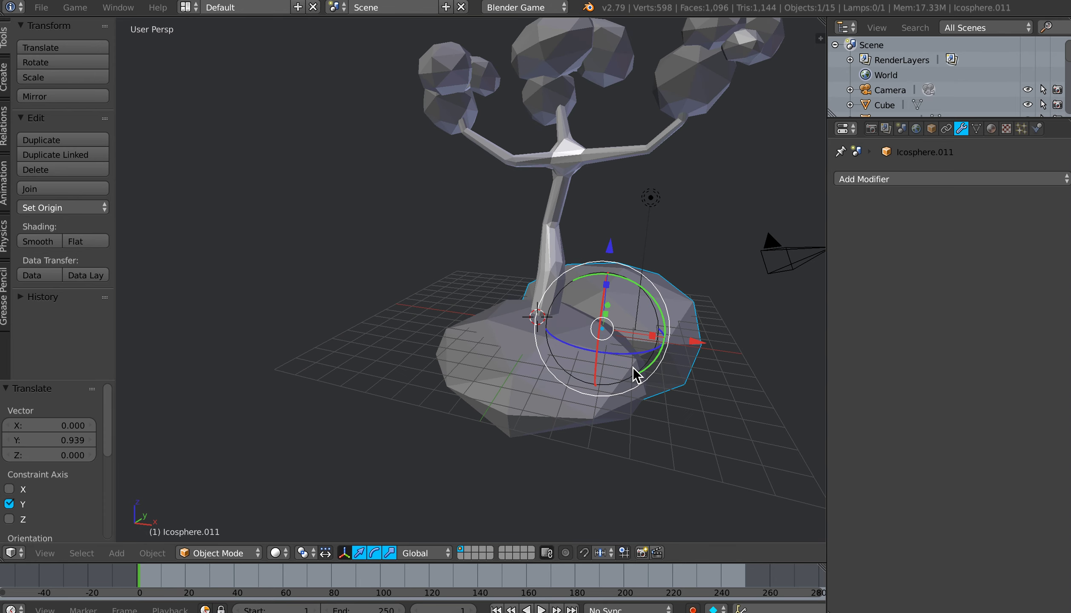
Step: Duplicate the rear base sphere to the opposite side of the trunk, and shift the copy about 0.69 along X
key("shift+d")
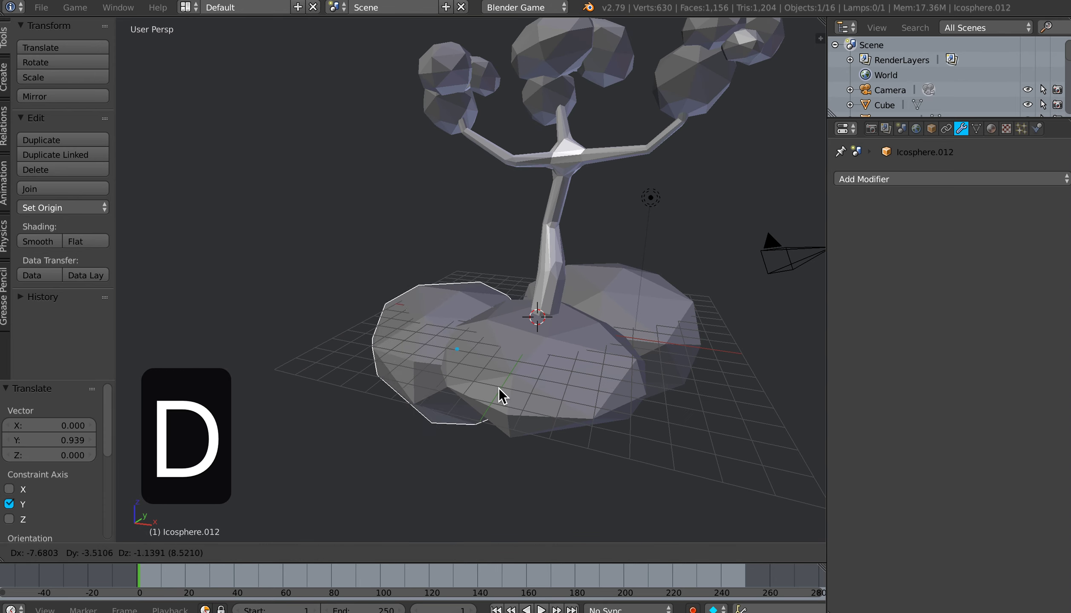
left_click(482, 399)
middle_click_drag(528, 401, 474, 350)
left_click_drag(429, 274, 429, 260)
left_click_drag(503, 332, 519, 332)
Step: Shrink the side copy in two passes, by about 0.79 and about 0.81
key("s")
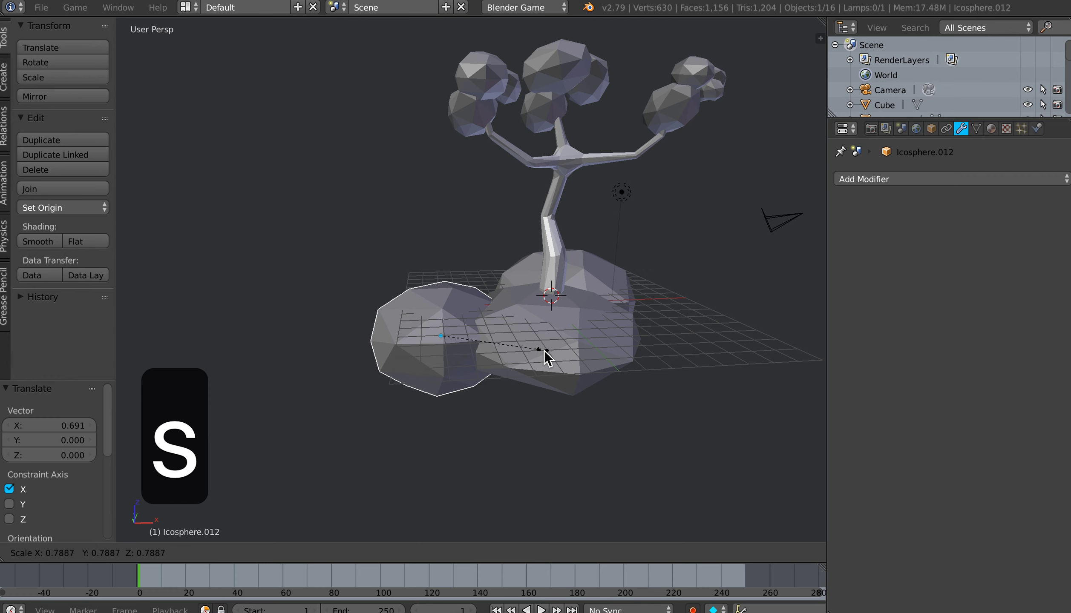
left_click(543, 353)
key("s")
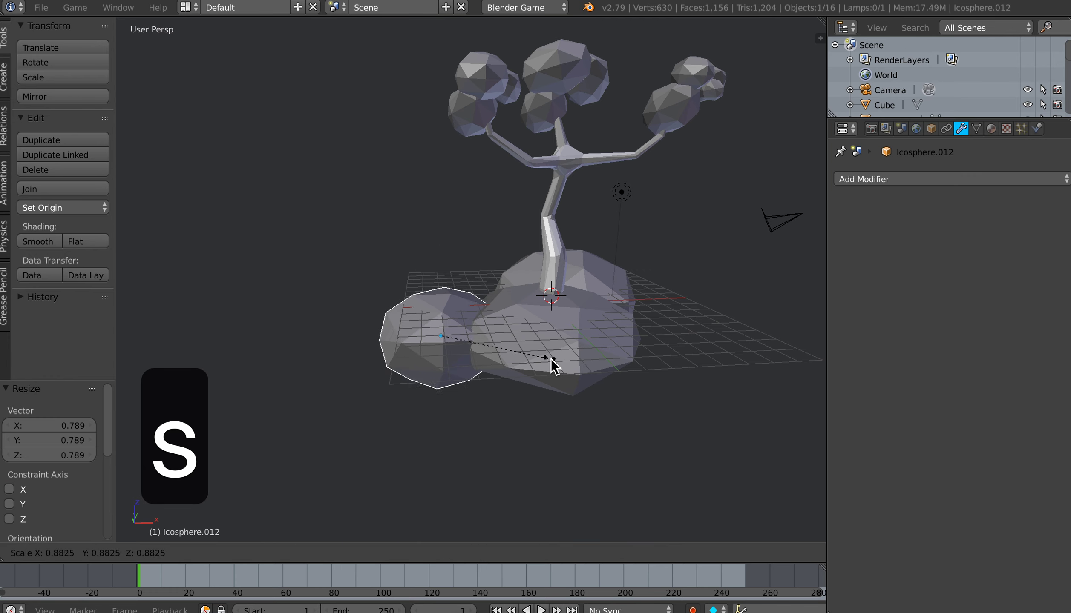
left_click(541, 361)
Step: Duplicate the small side sphere about 9.09 along X, and move the copy about 2.27 up Z and -4.00 along Y
mouse_move(539, 374)
middle_mouse_down()
mouse_move(536, 356)
mouse_move(530, 374)
middle_mouse_up()
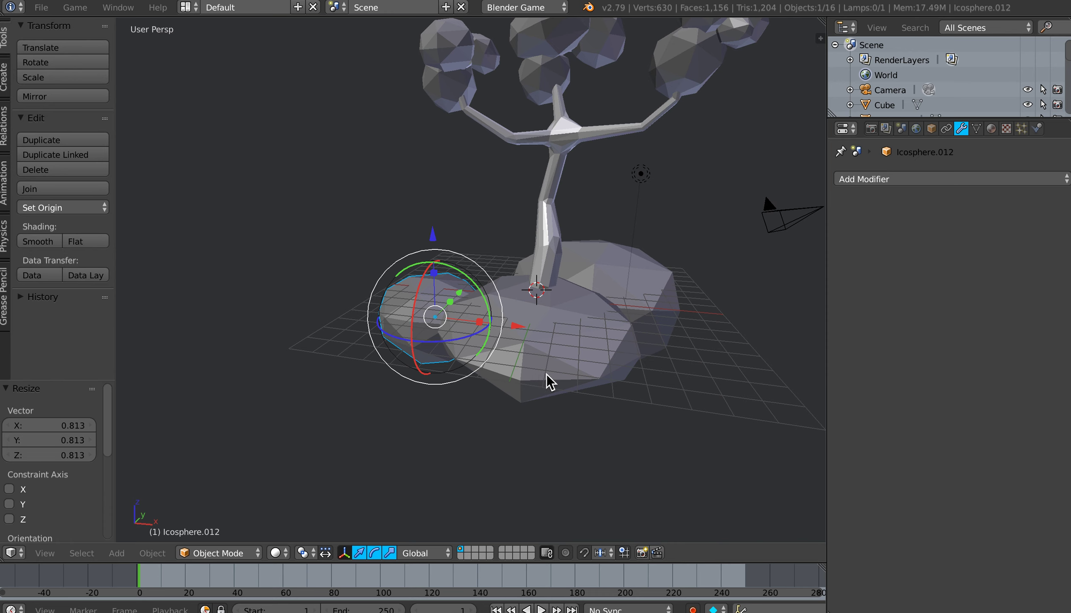
key("shift+d")
left_click(714, 389)
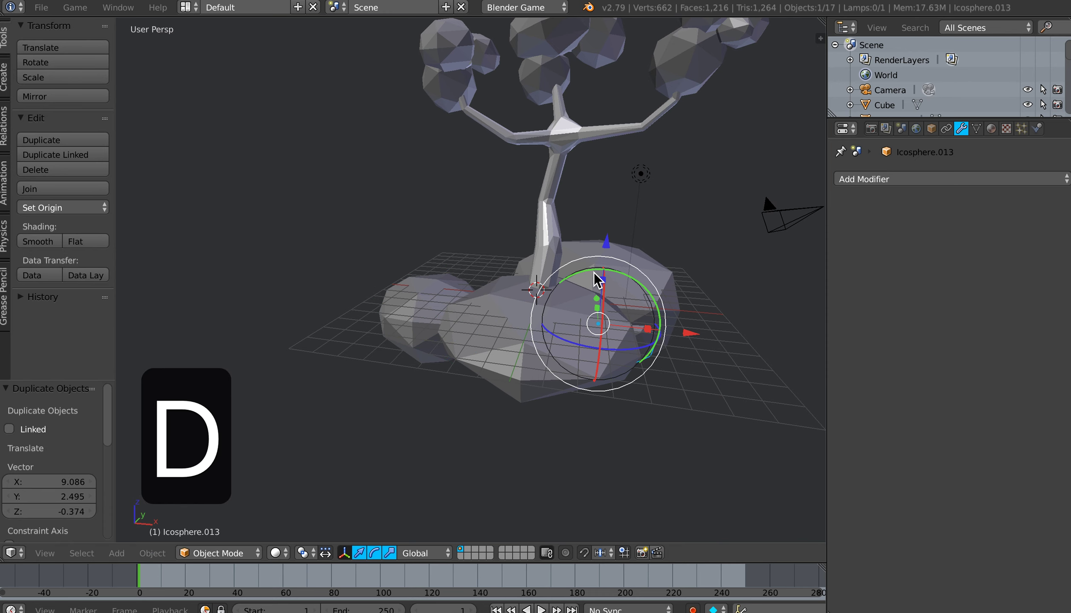
left_click_drag(607, 240, 613, 202)
middle_click_drag(649, 316, 648, 291)
key("g")
key("y")
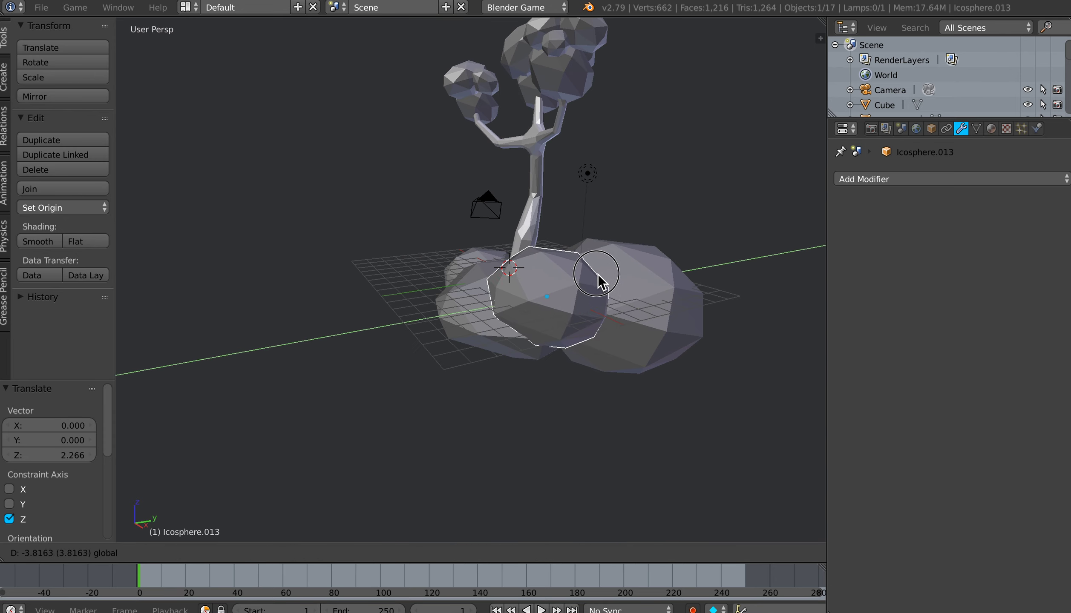
left_click(603, 287)
Step: Shrink the newest copy by about 0.64, and stretch it by about 1.78 along Z
middle_click_drag(566, 313, 607, 321)
key("s")
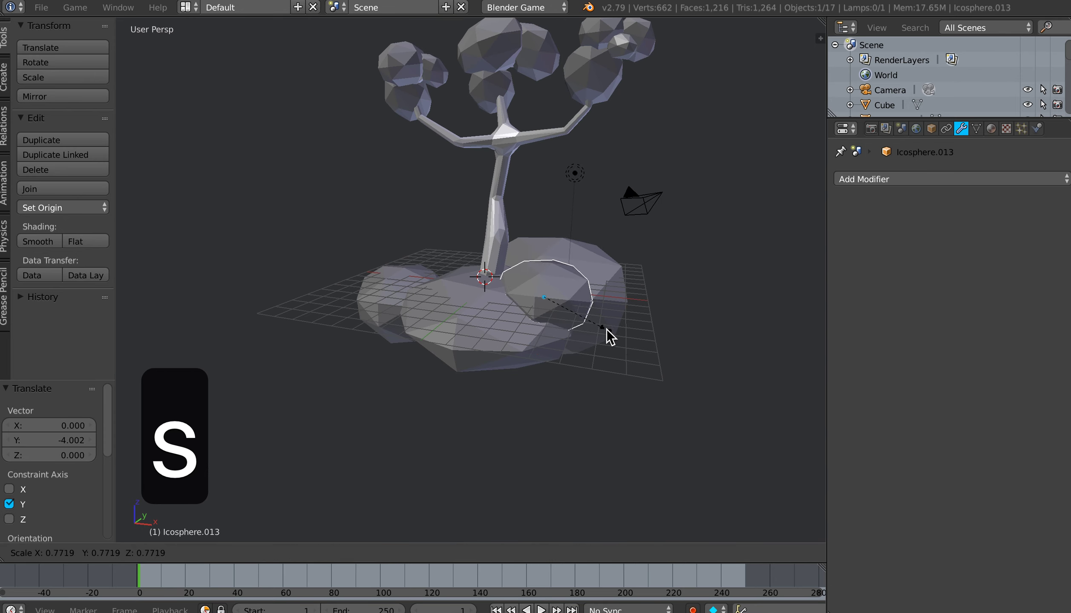
left_click(598, 329)
key("s")
key("z")
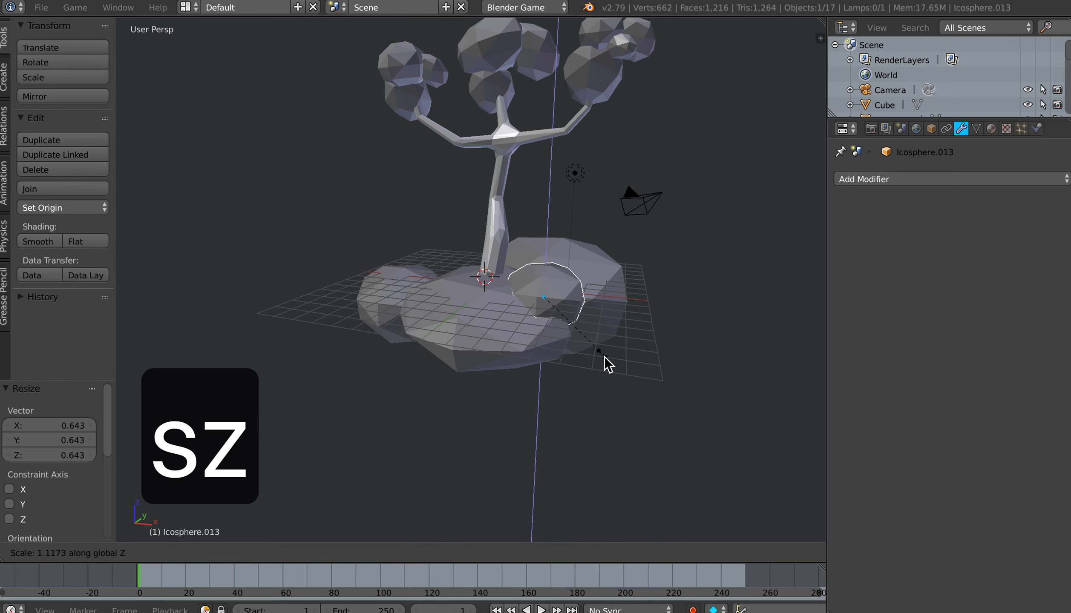
left_click(634, 402)
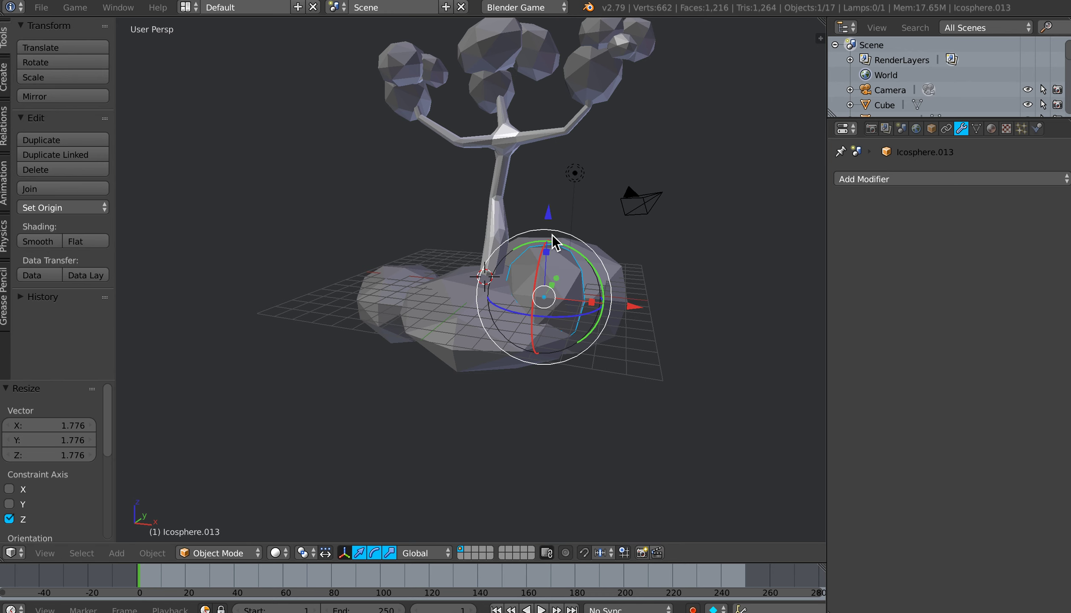
Step: Raise the small stretched sphere about 1.05 along Z, scale it down and move it about -0.70 along X
left_click_drag(550, 214, 552, 195)
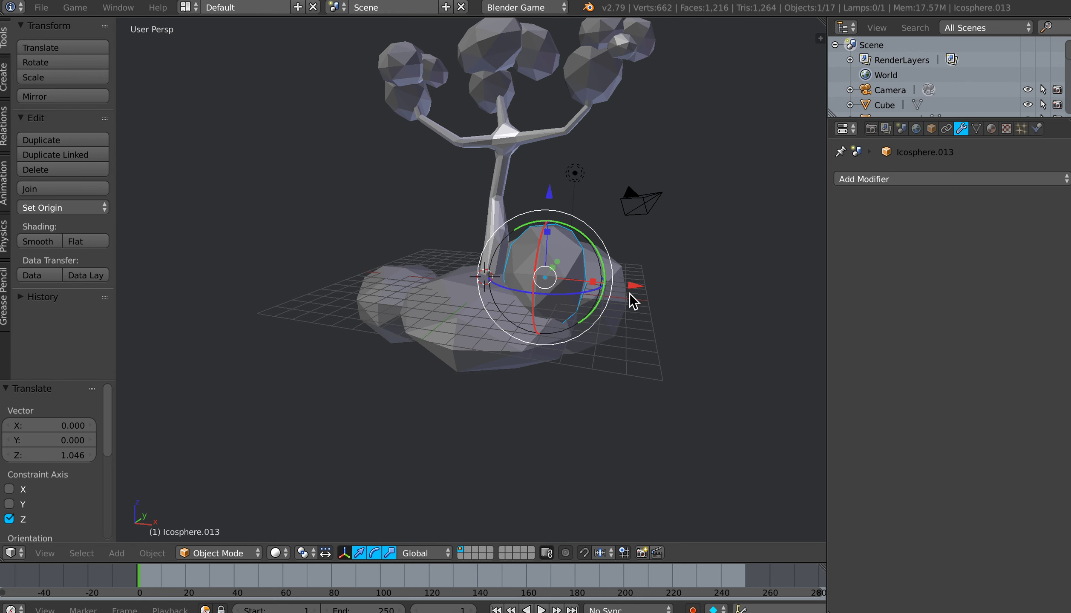
key("s")
left_click(631, 317)
left_click_drag(634, 286, 621, 283)
Step: Scale the small sphere beside the trunk by about 0.74 and inspect the base from several angles
scroll(590, 333, "up", 5)
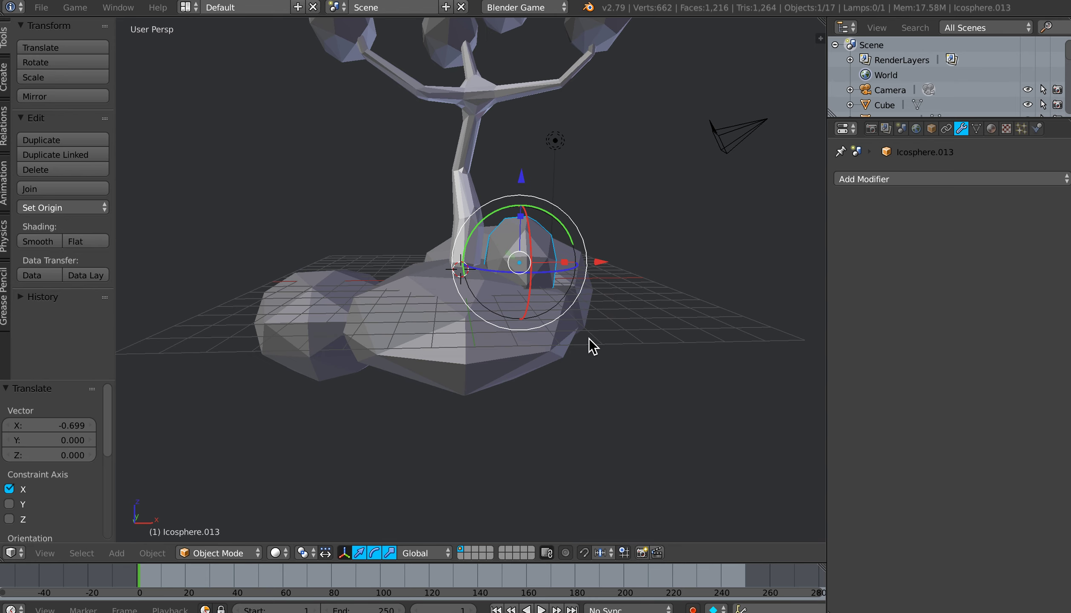
middle_click_drag(566, 331, 552, 365)
key("s")
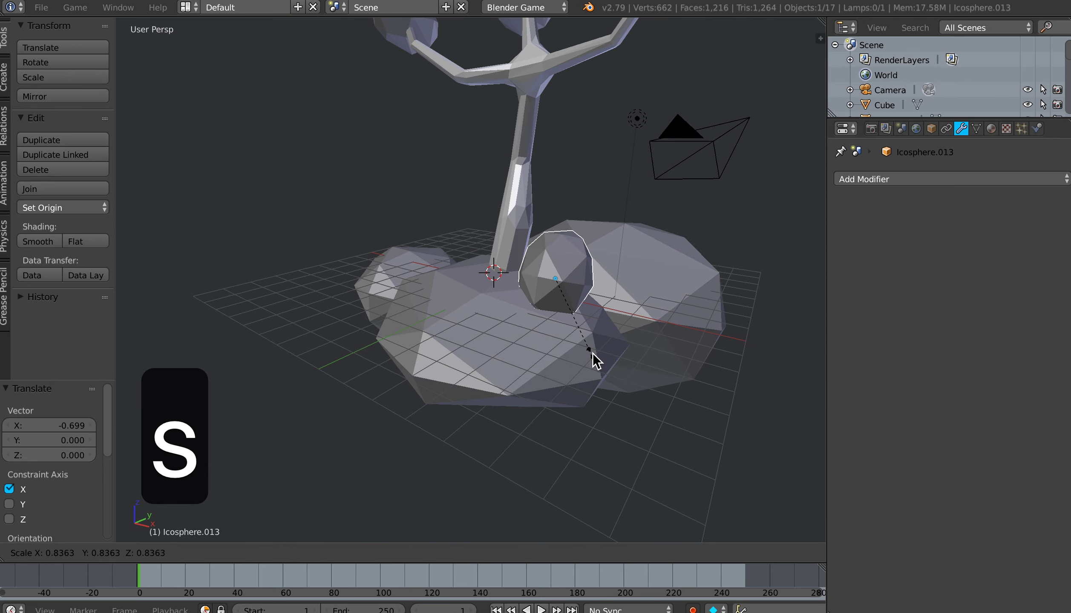
left_click(588, 346)
middle_click_drag(574, 363, 606, 355)
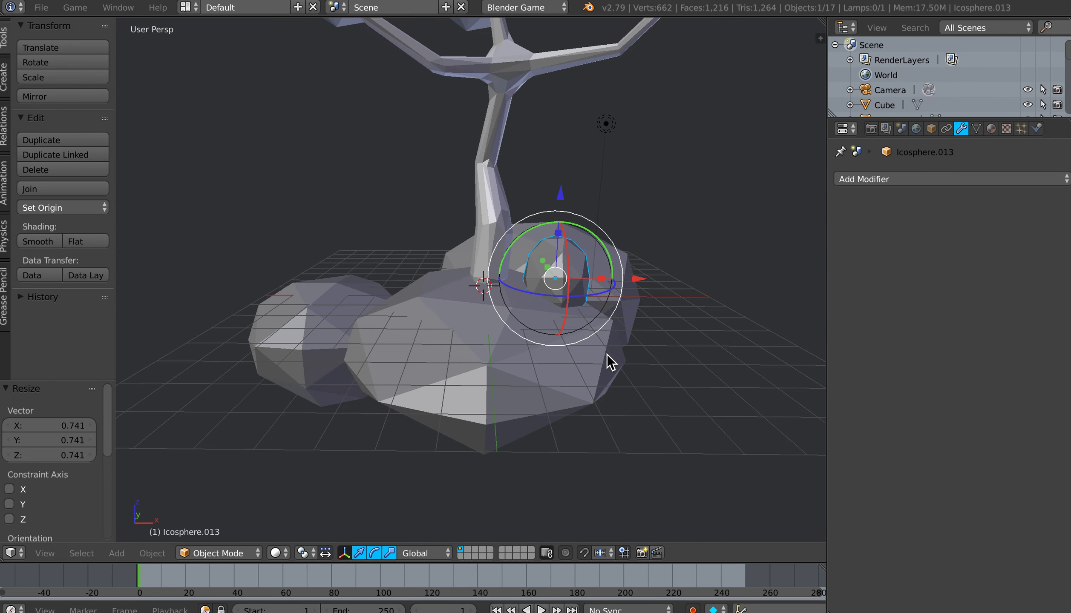
Step: Move the small sphere beside the trunk about -0.47 along Y so it sits on the base
left_click_drag(635, 284, 630, 278)
middle_click_drag(630, 278, 573, 350)
mouse_move(603, 271)
left_mouse_down()
mouse_move(613, 263)
mouse_move(587, 264)
left_mouse_up()
middle_click_drag(550, 340, 595, 339)
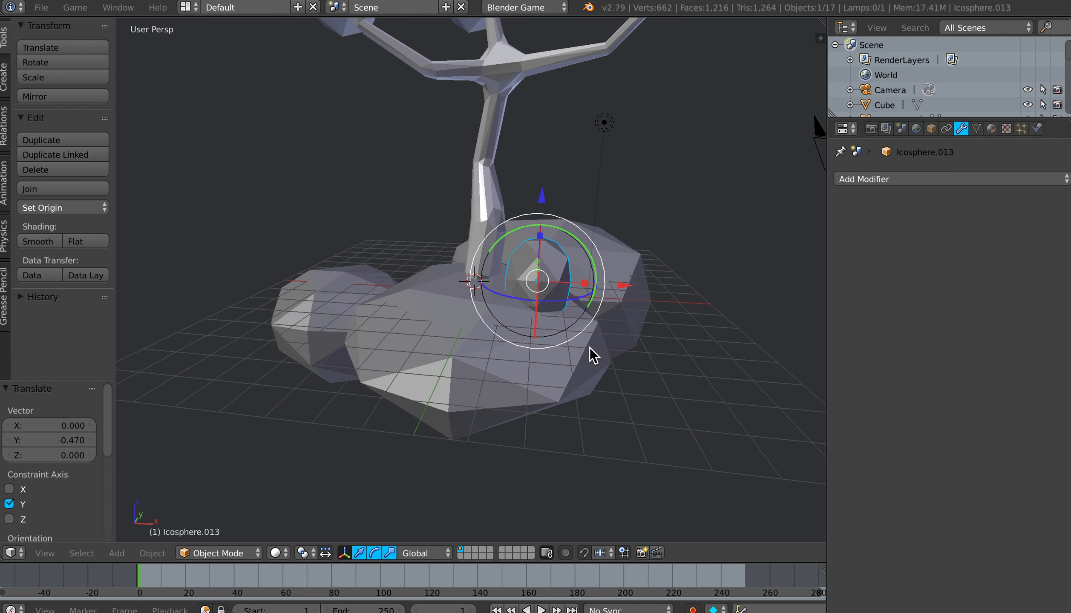
Step: Duplicate the small sphere about 1.02 along X, -0.05 along Y and -0.68 along Z, and scale the copy down
key("shift+d")
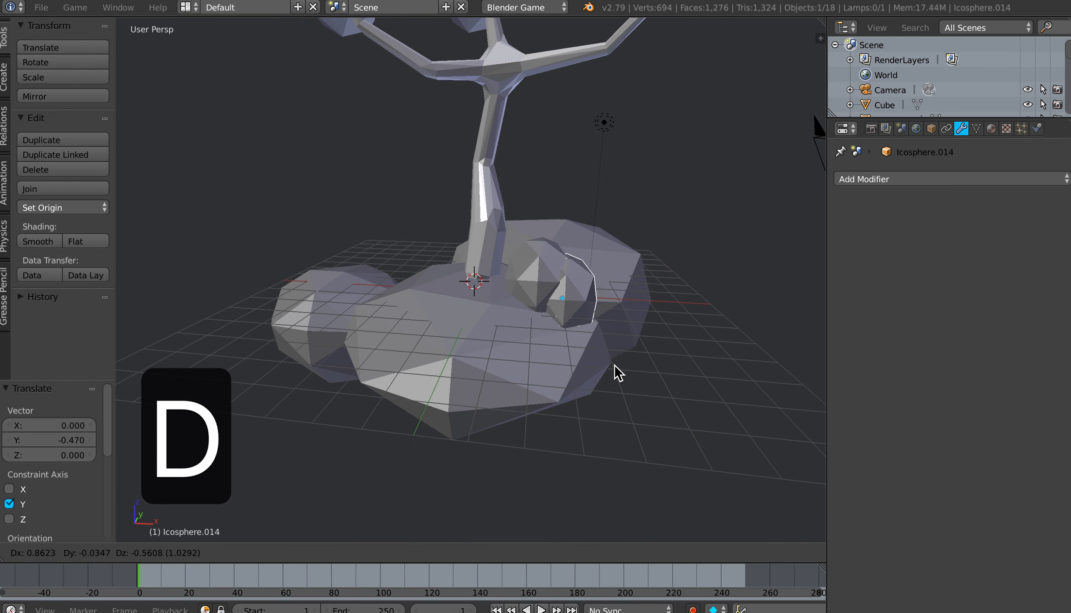
left_click(621, 376)
key("s")
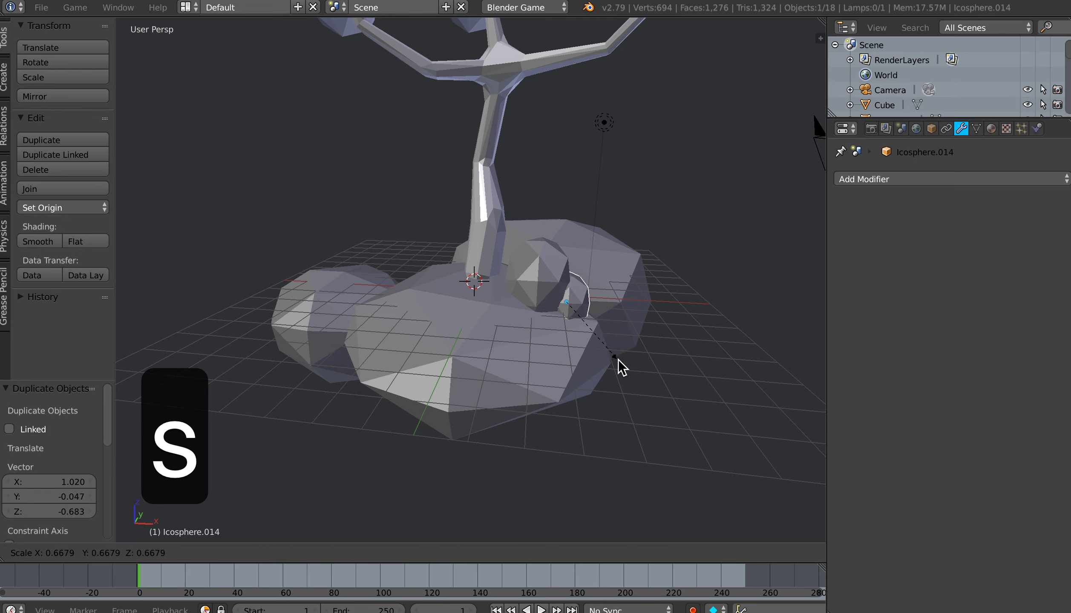
left_click(622, 337)
Step: Adjust the position of the smaller copy beside the first rock and rotate it about -31.6° around the Y axis
left_click_drag(653, 311, 664, 306)
middle_click_drag(644, 371, 629, 303)
left_click_drag(631, 294, 597, 339)
middle_click_drag(598, 339, 610, 367)
left_click_drag(625, 293, 601, 276)
scroll(598, 364, "down", 3)
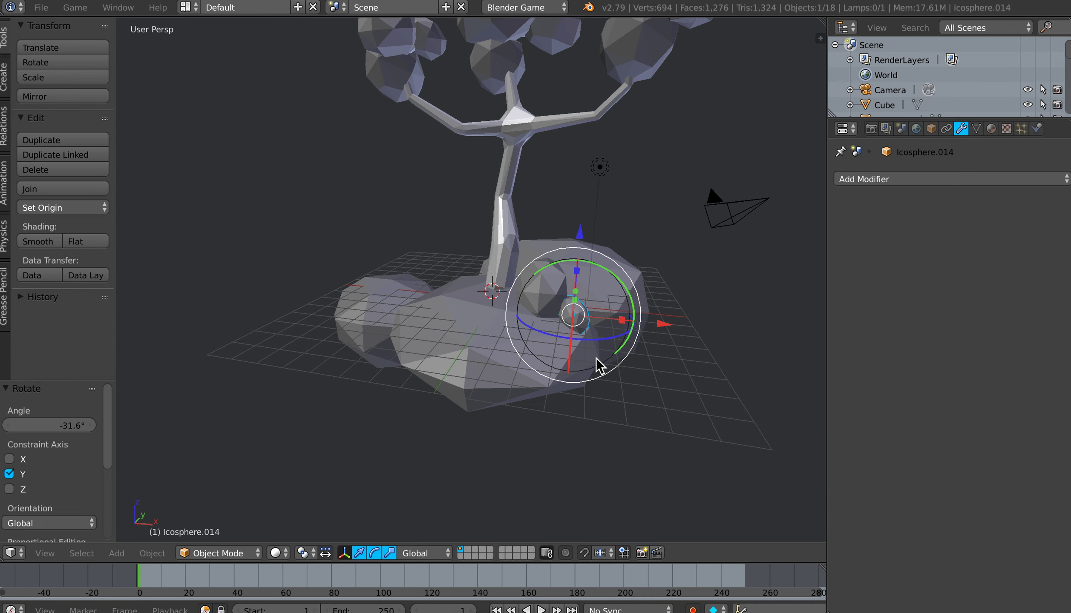
middle_click_drag(561, 353, 573, 398, "shift")
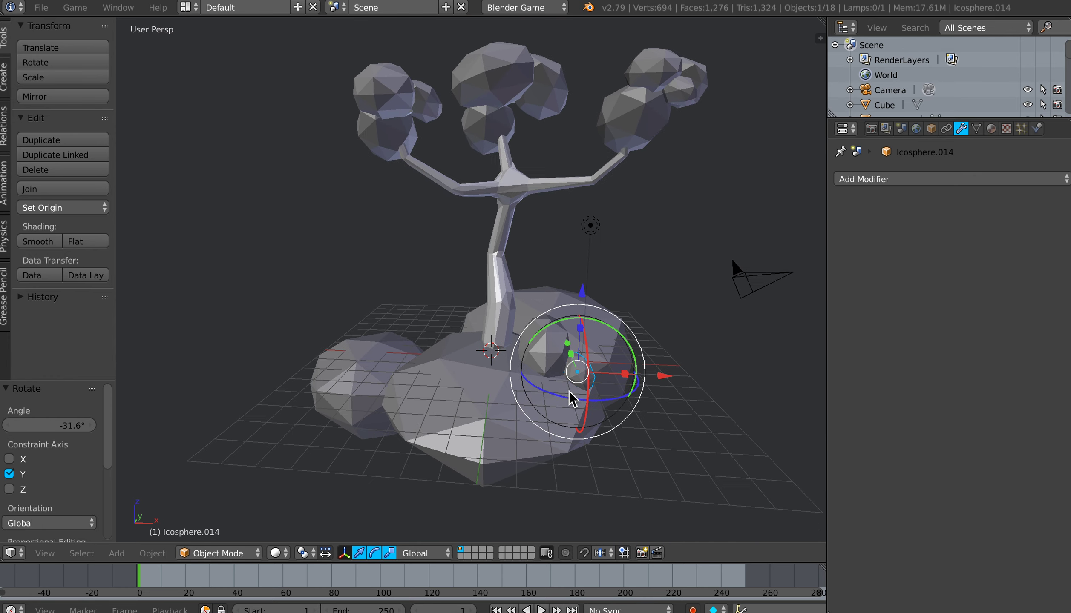
Step: Save the scene over the existing file and look over the whole tree
key("ctrl+s")
left_click(493, 367)
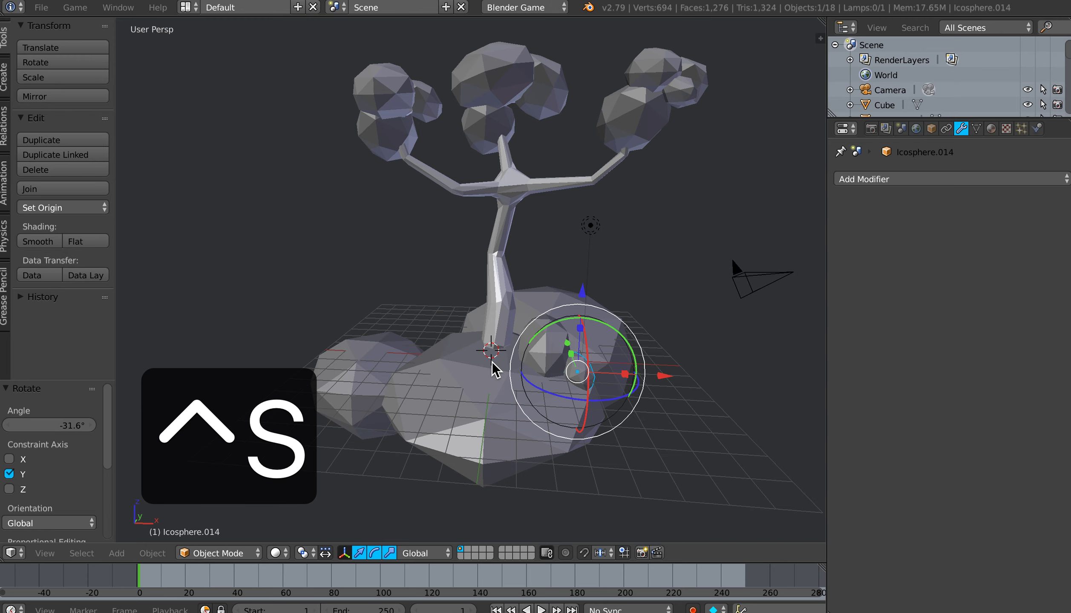
middle_click_drag(499, 380, 490, 393)
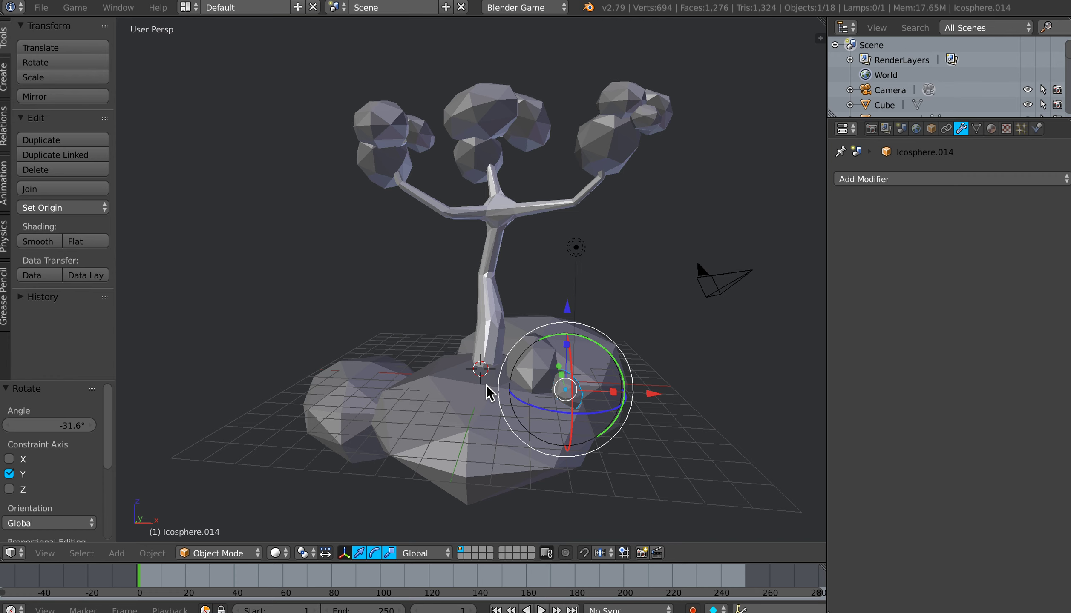
mouse_move(487, 385)
middle_mouse_down()
mouse_move(477, 383)
mouse_move(486, 369)
middle_mouse_up()
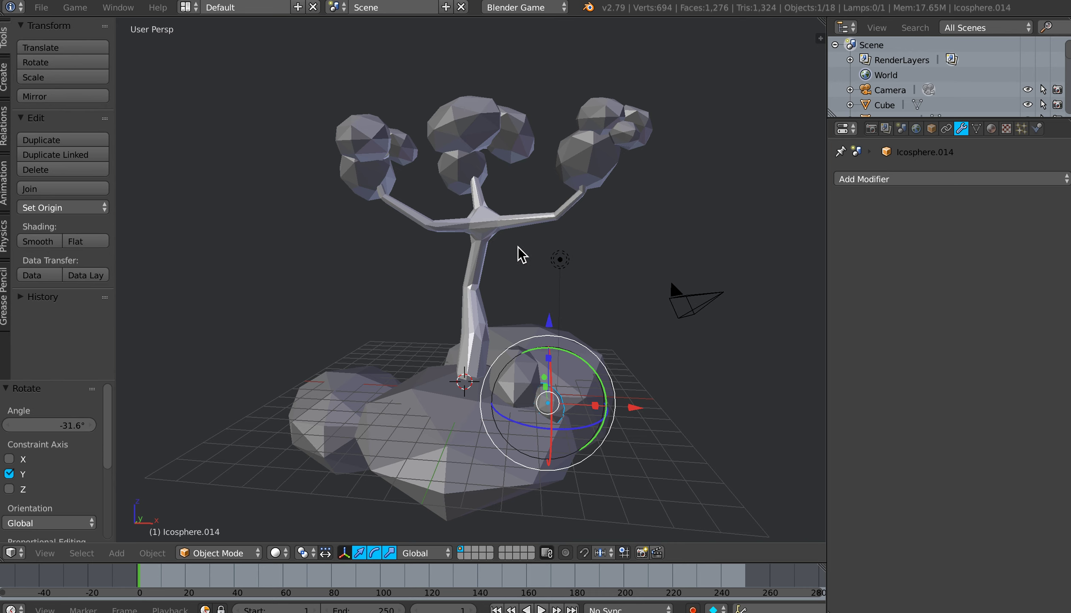
Step: Select the tree trunk and rename its material to Tree
right_click(492, 227)
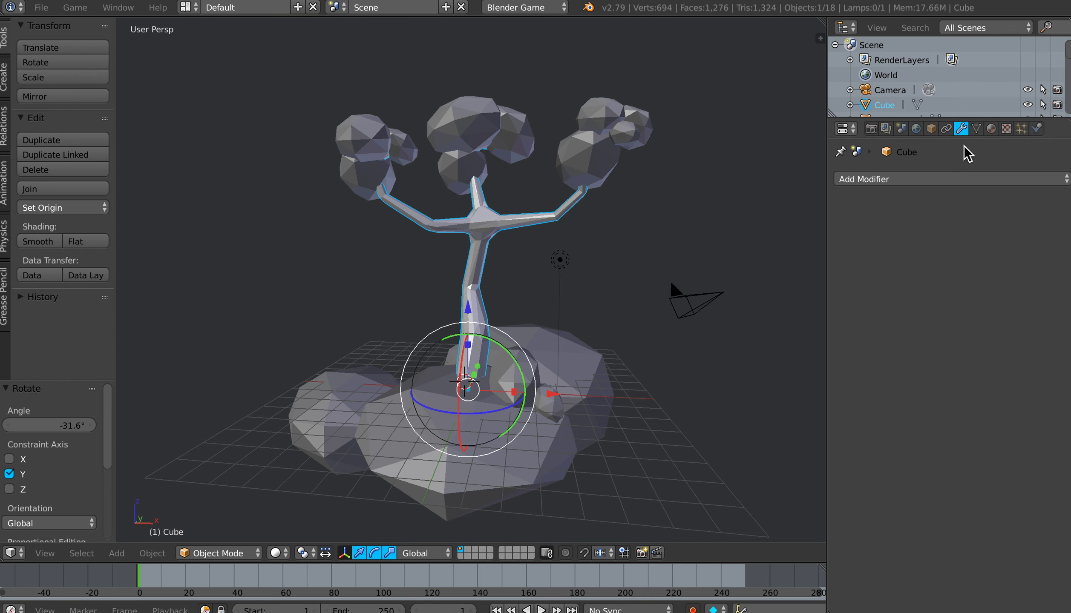
left_click(995, 130)
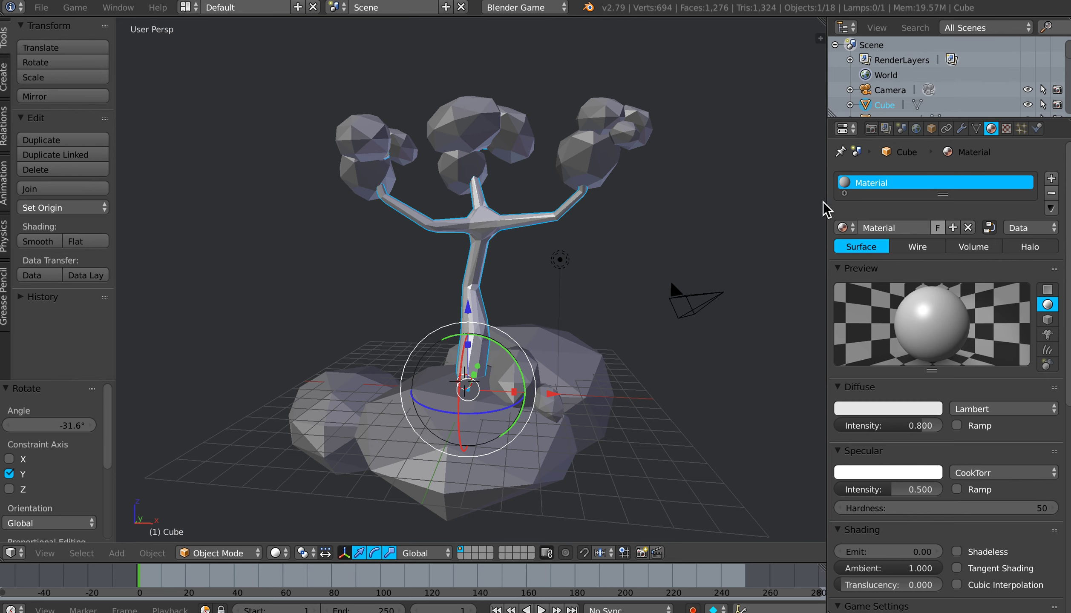
double_click(875, 183)
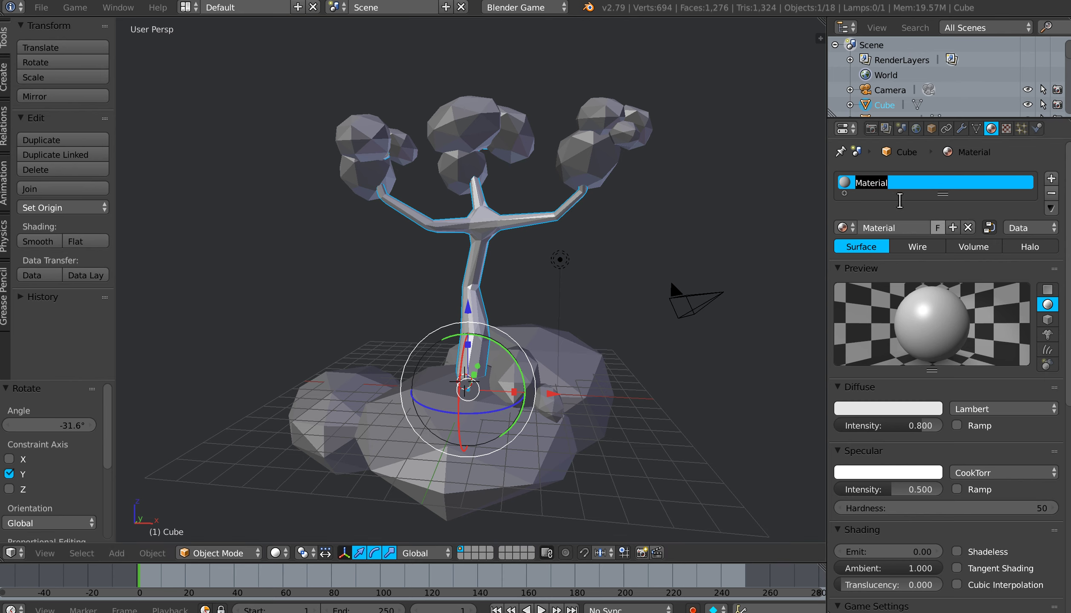
type("Tree")
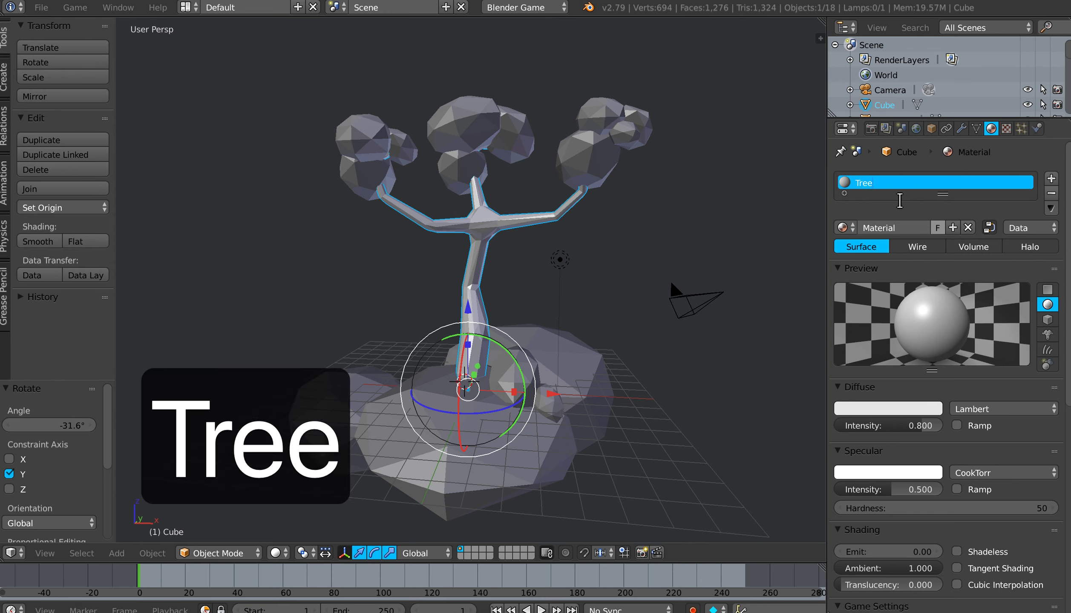
key("Return")
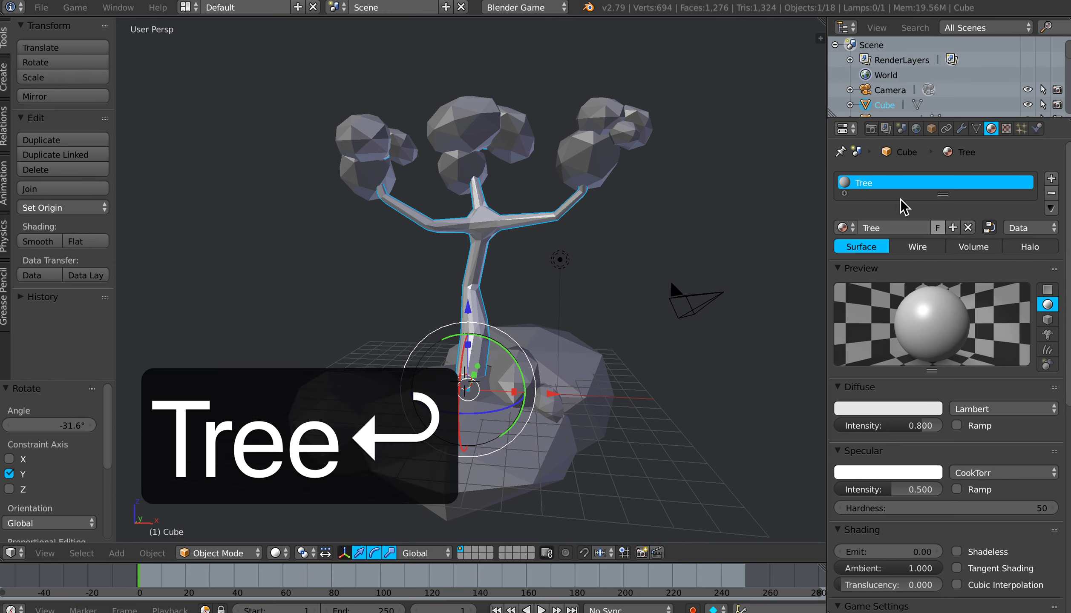
Step: Set the Tree material's diffuse colour to a dark, muted brown
left_click(878, 409)
left_click_drag(863, 269, 854, 281)
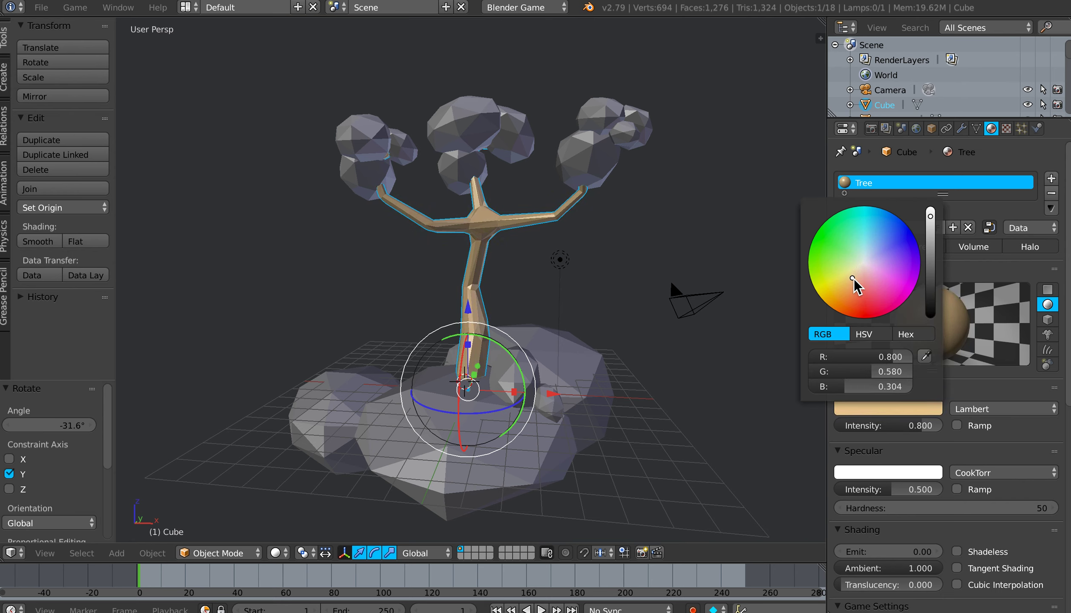
left_click_drag(930, 223, 930, 270)
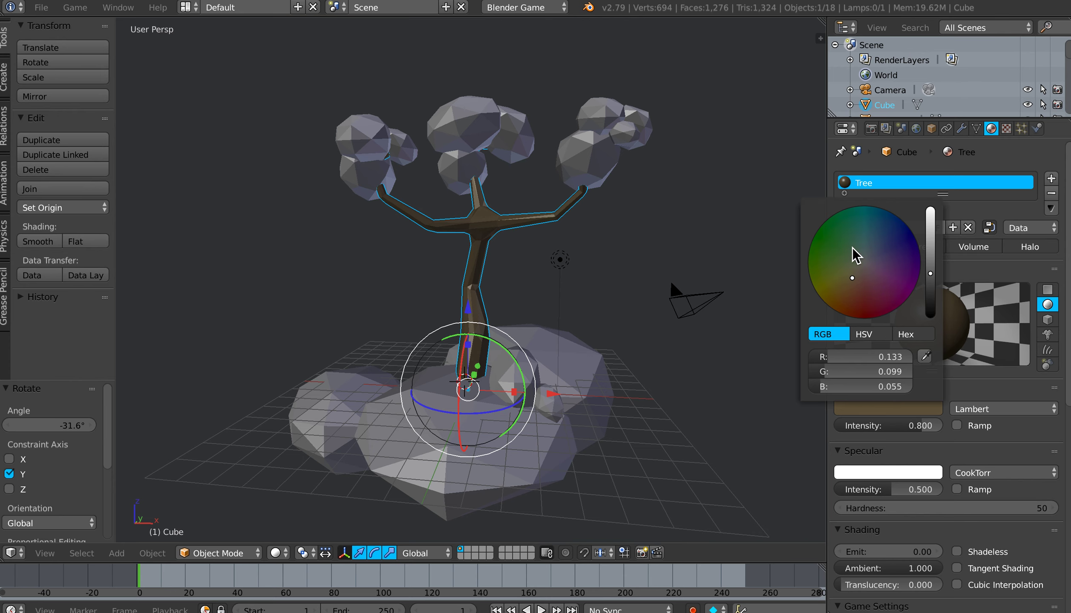
left_click(860, 263)
left_click_drag(860, 263, 857, 274)
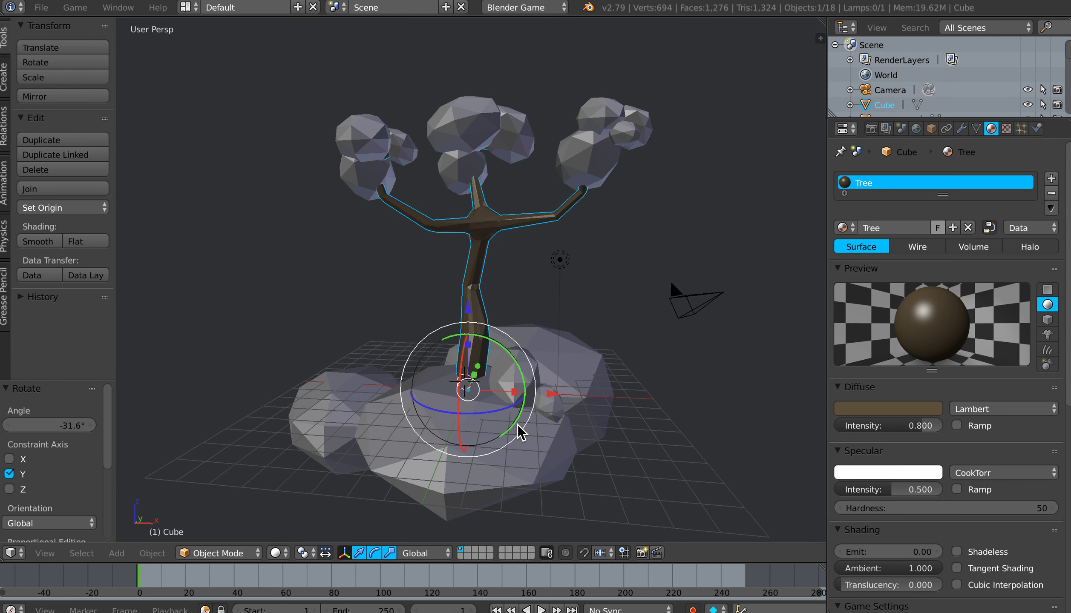
Step: Give the large front base sphere a new material named Grass 1 with a light green diffuse colour
right_click(520, 448)
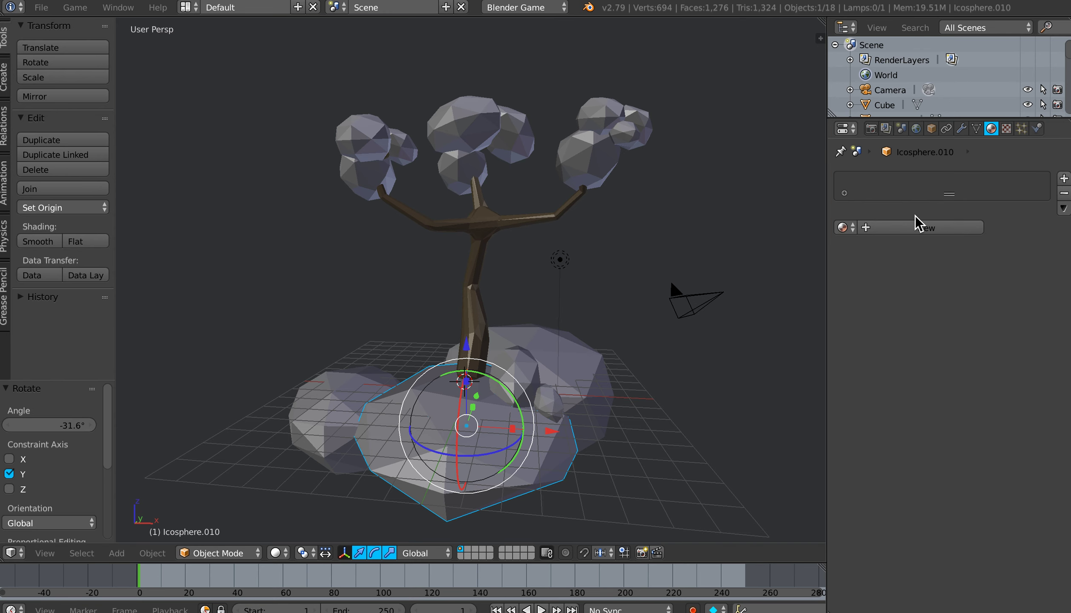
left_click(922, 227)
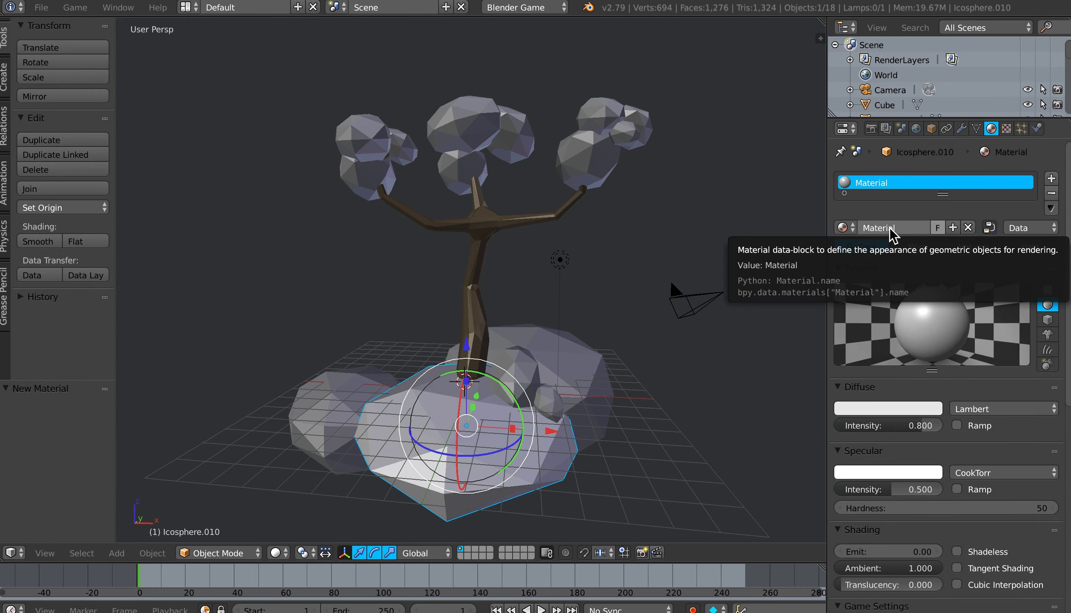
double_click(882, 184)
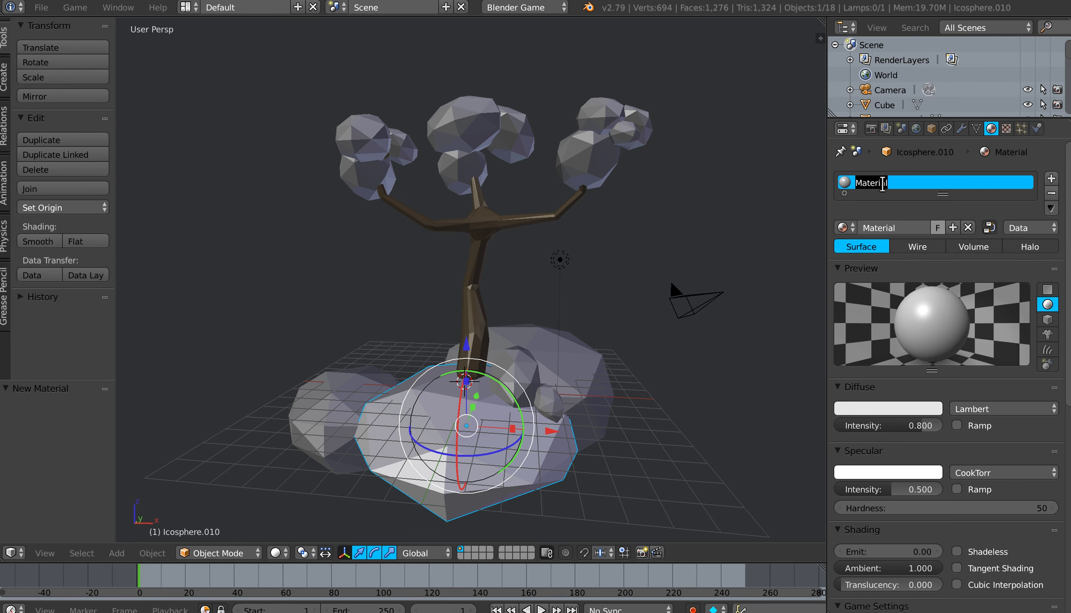
type("Grass ")
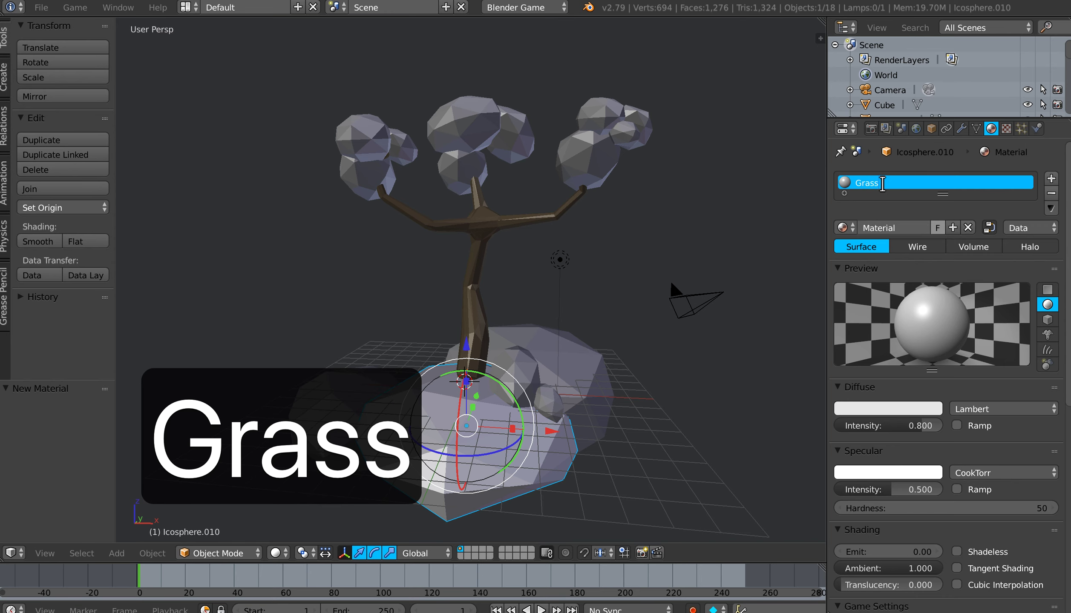
type("1")
key("Return")
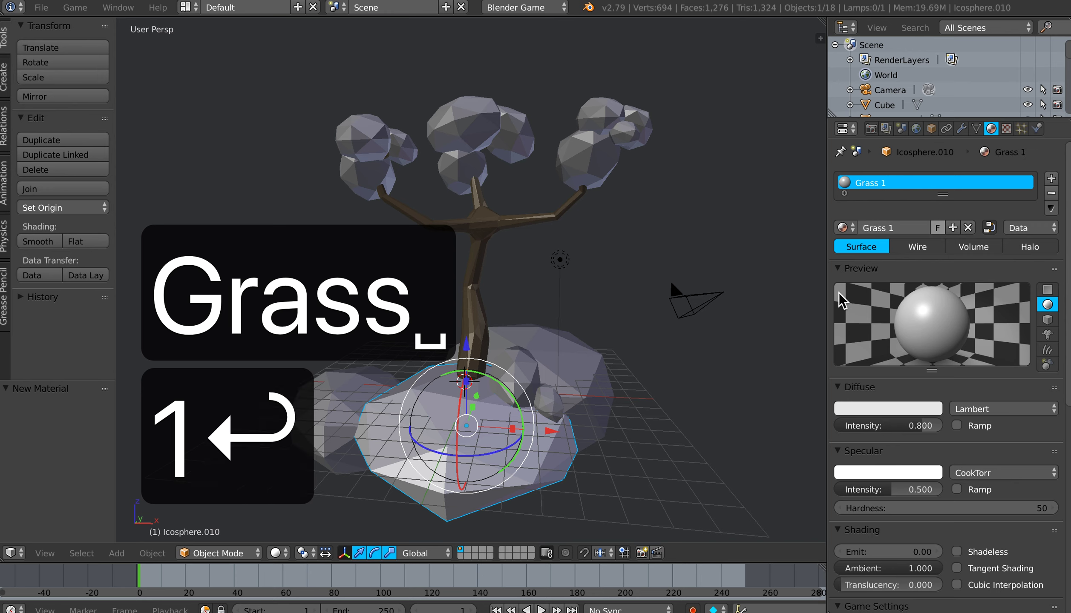
left_click(889, 410)
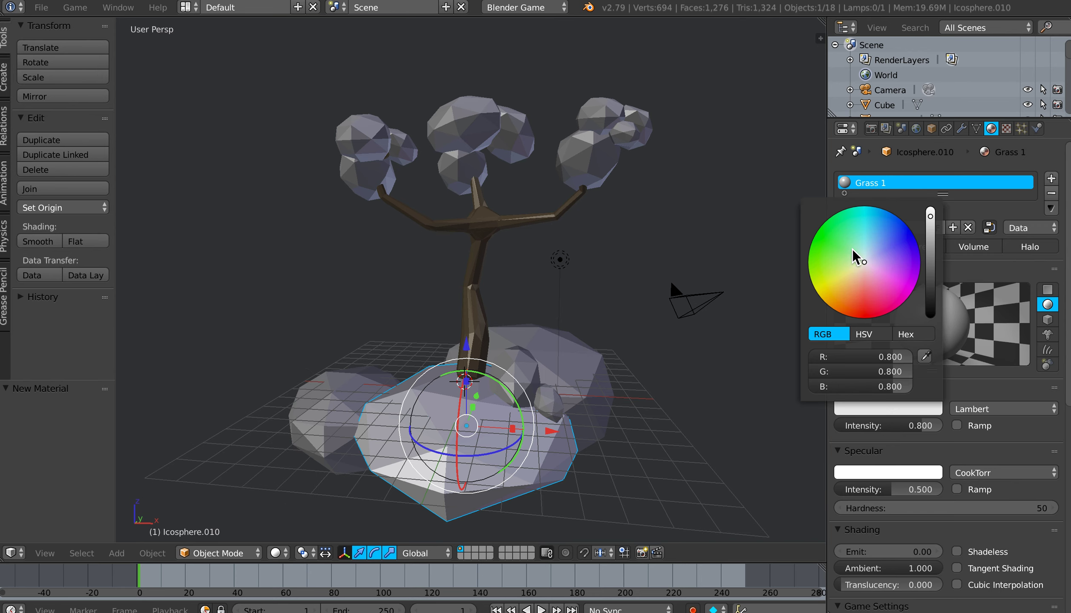
left_click_drag(853, 255, 850, 253)
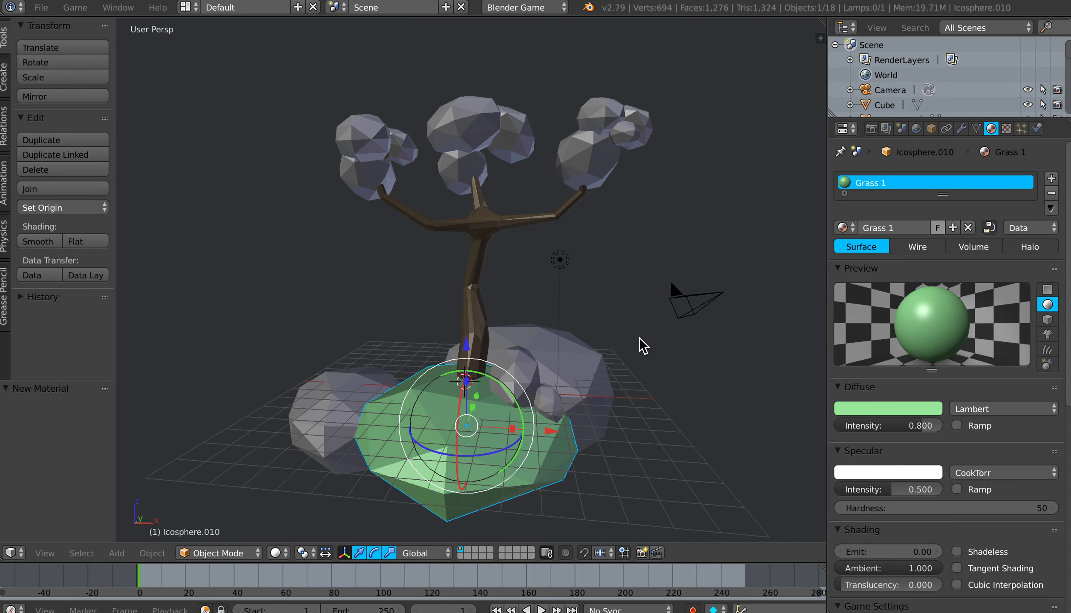
Step: Give the large base sphere behind the trunk a new material named Grass 2 with a dark green diffuse colour
right_click(583, 369)
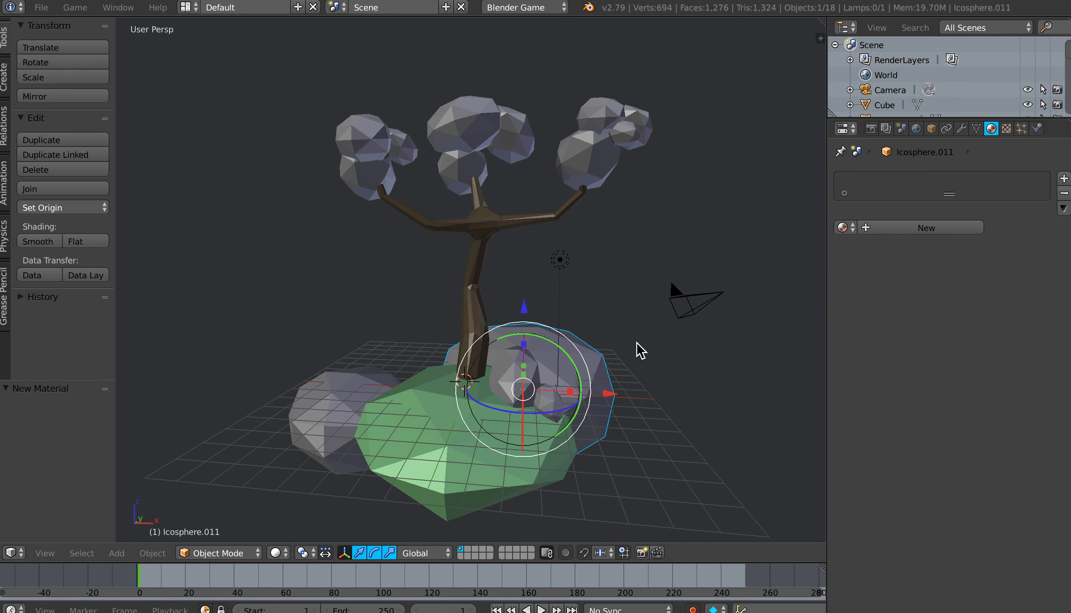
left_click(886, 229)
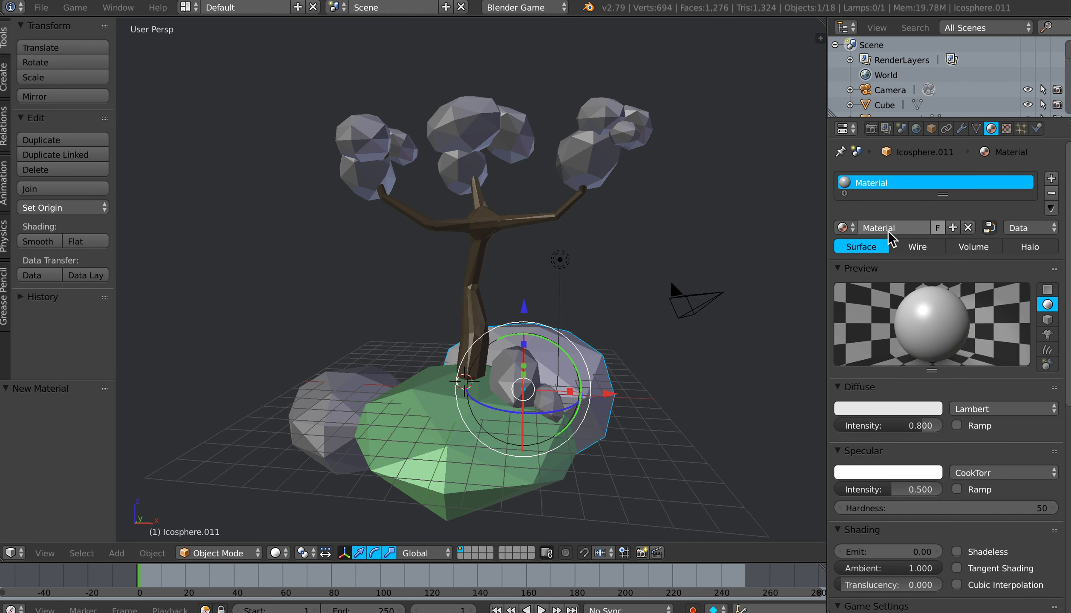
type("Gr")
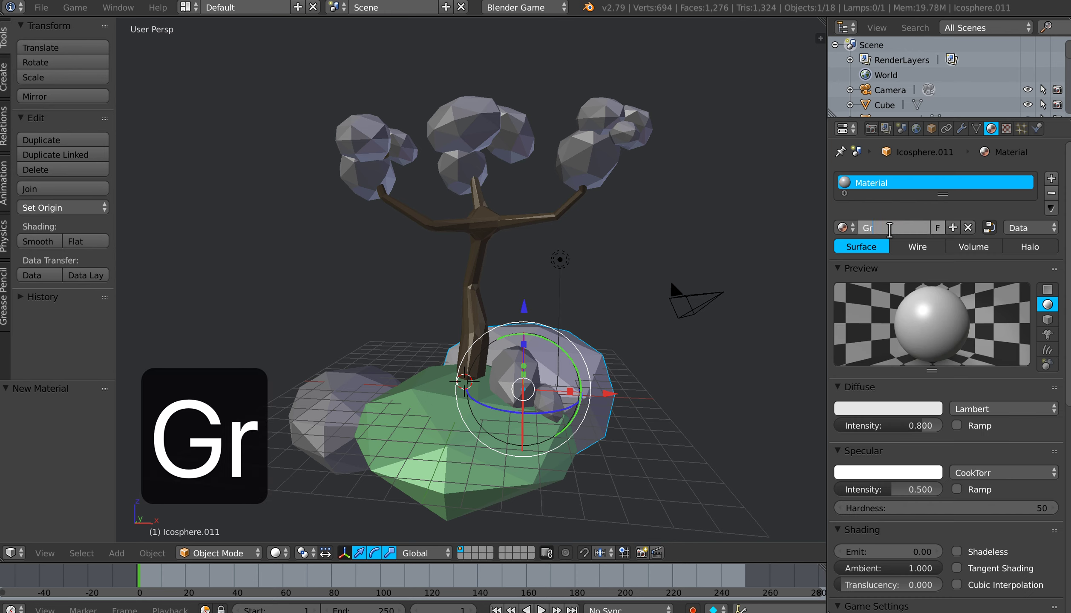
type("ass 2")
key("Return")
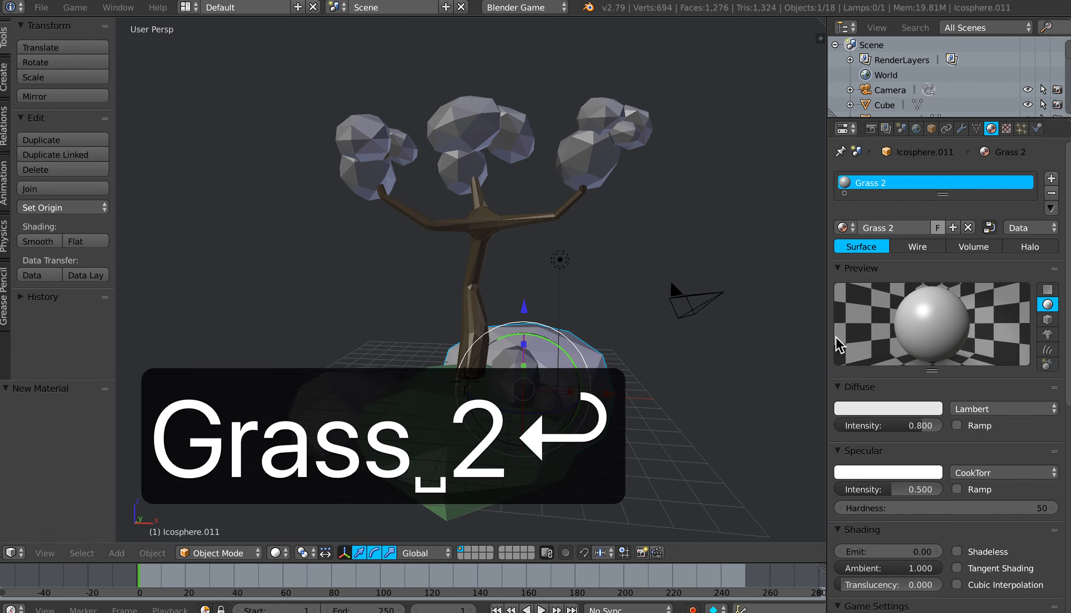
left_click(878, 409)
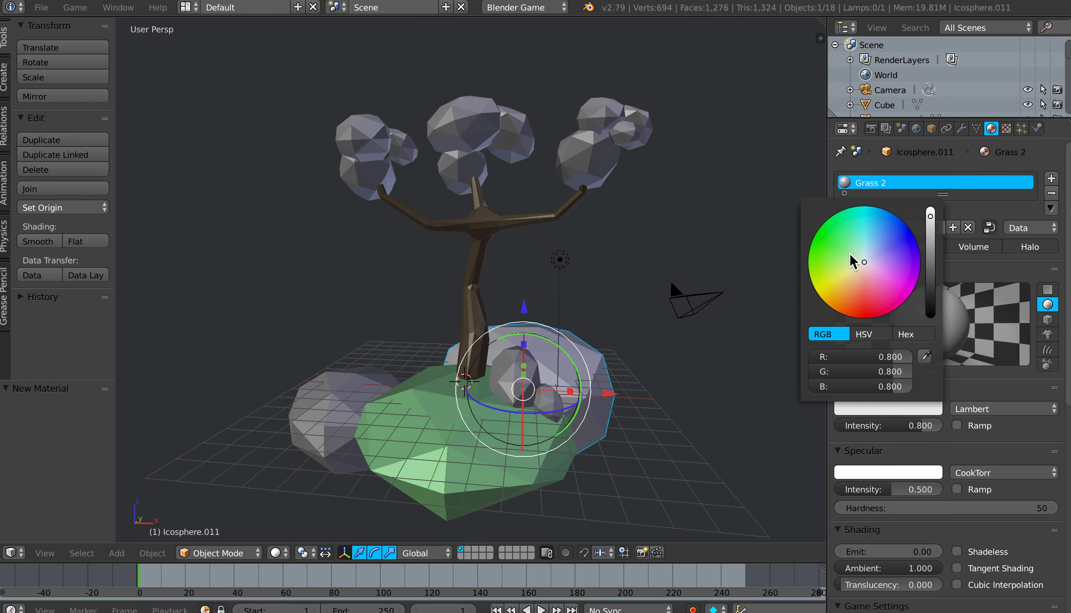
left_click(847, 254)
left_click_drag(931, 267, 930, 257)
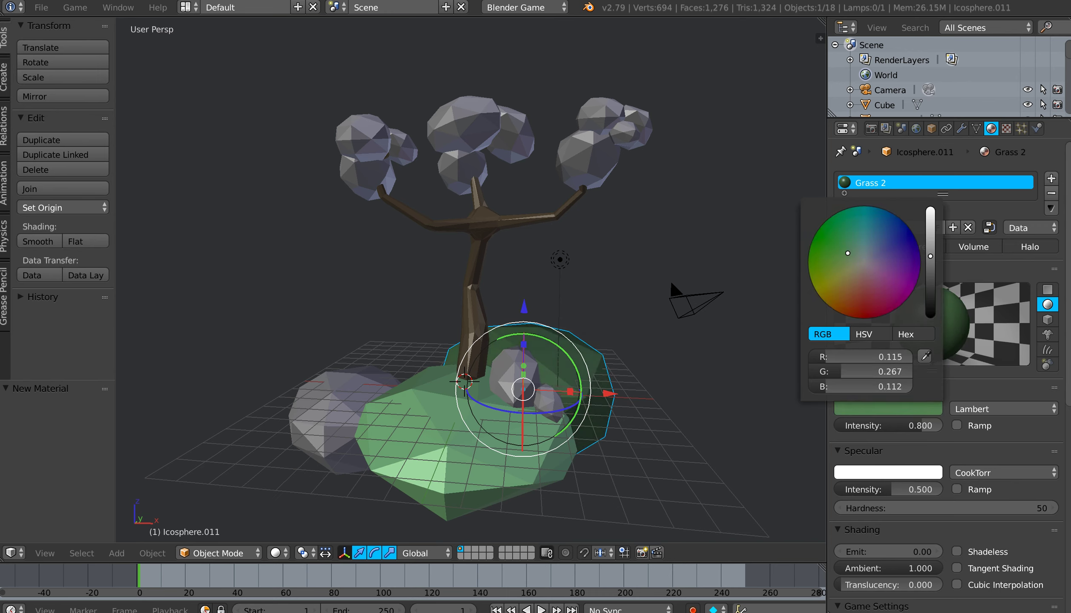
left_click(848, 256)
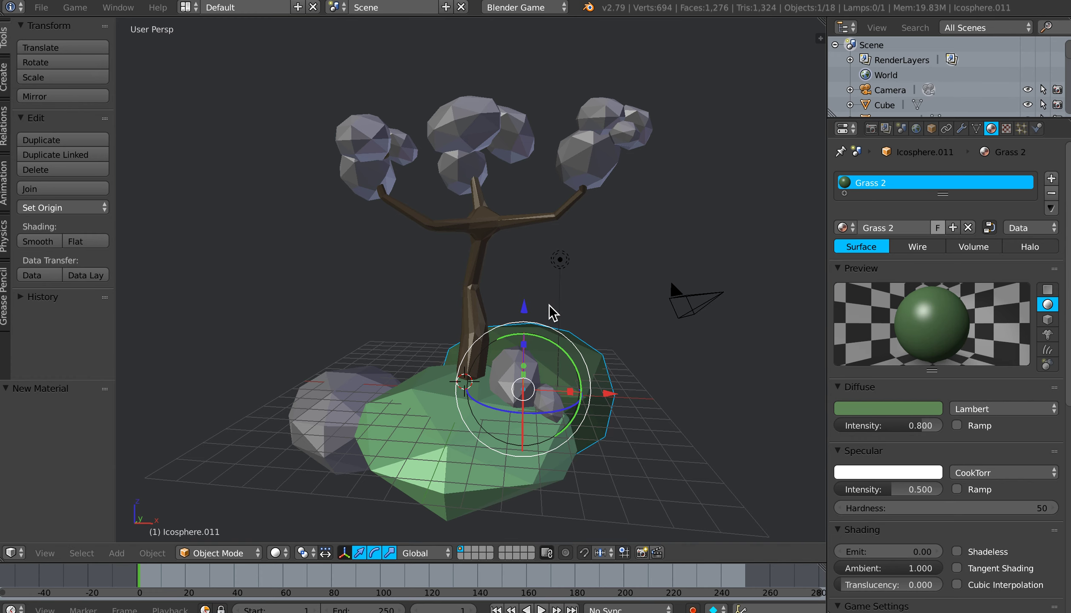
Step: Assign the existing Grass 2 material to the base sphere on the far side from the small rocks
right_click(345, 388)
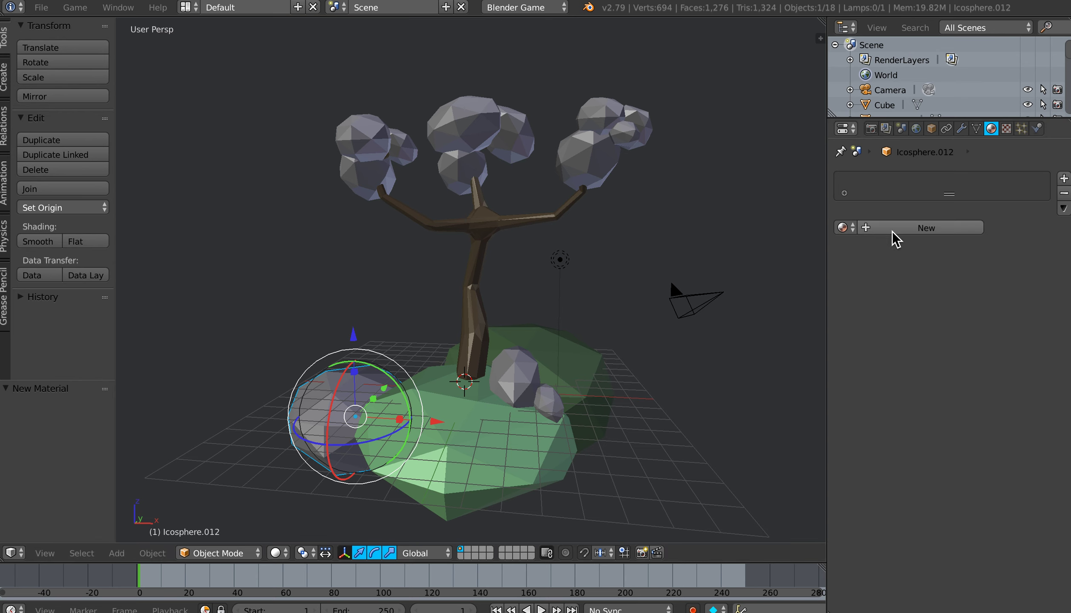
left_click(845, 228)
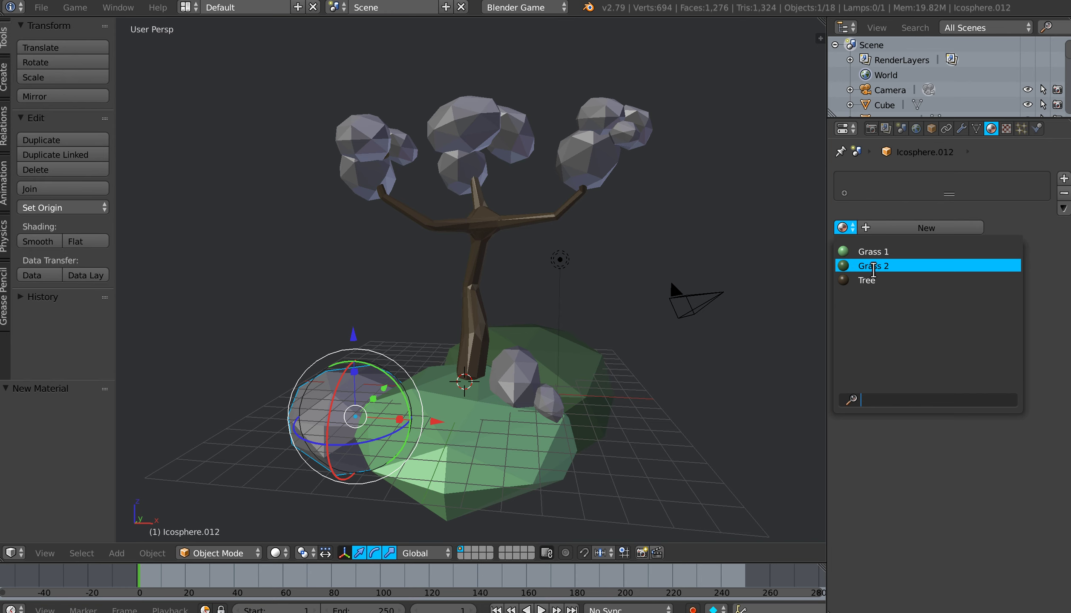
left_click(873, 269)
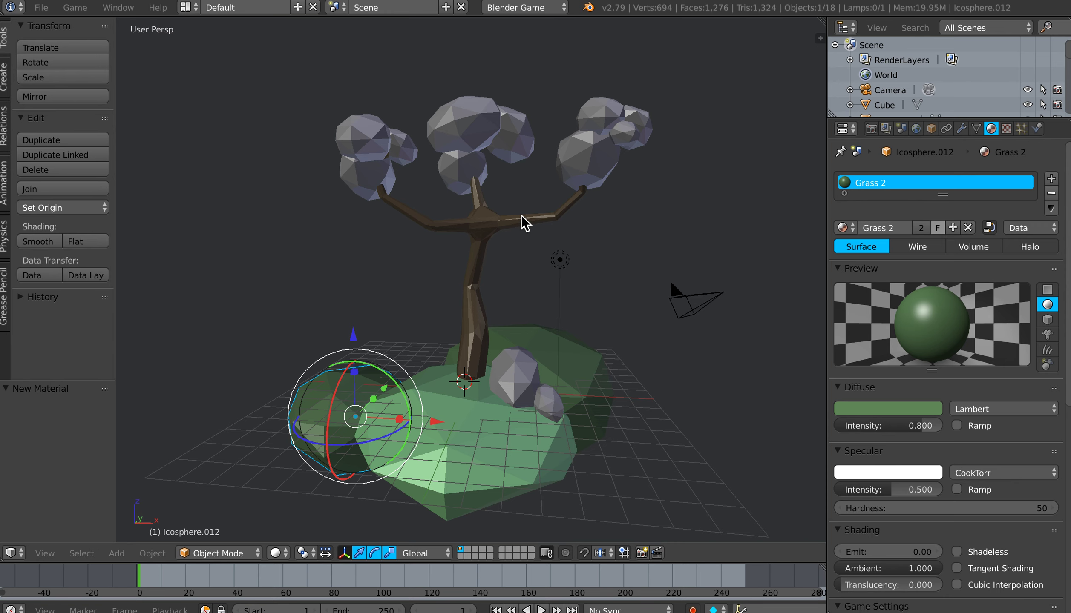
Step: Assign the existing Orange material to the smallest foliage sphere of the cluster farthest from the camera object
key("shift+super+1")
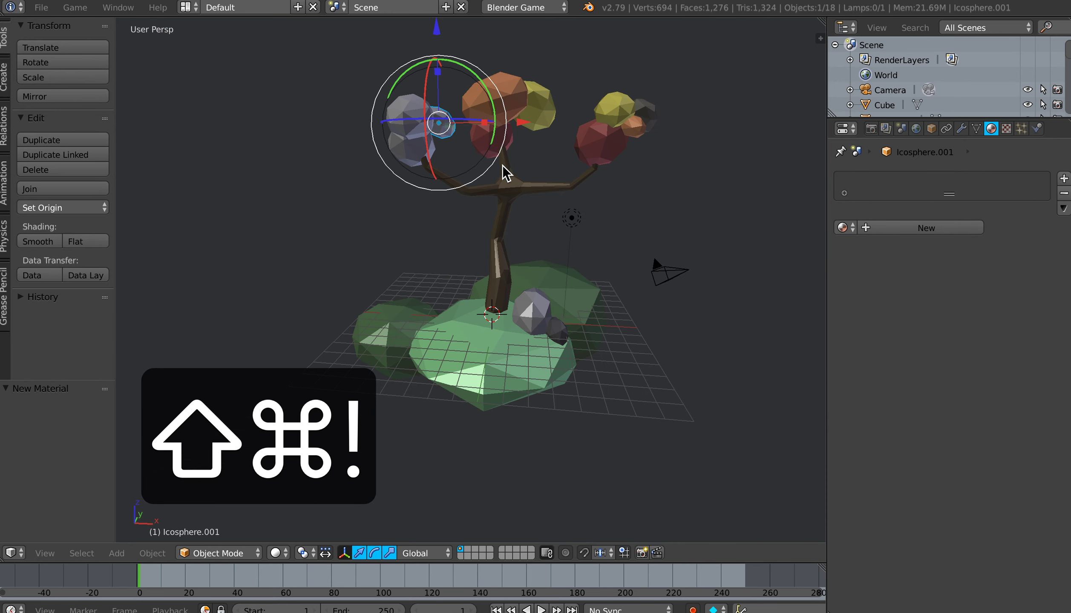
right_click(411, 109)
mouse_move(443, 135)
middle_mouse_down()
mouse_move(422, 136)
mouse_move(421, 153)
mouse_move(448, 148)
mouse_move(444, 139)
middle_mouse_up()
right_click(447, 134)
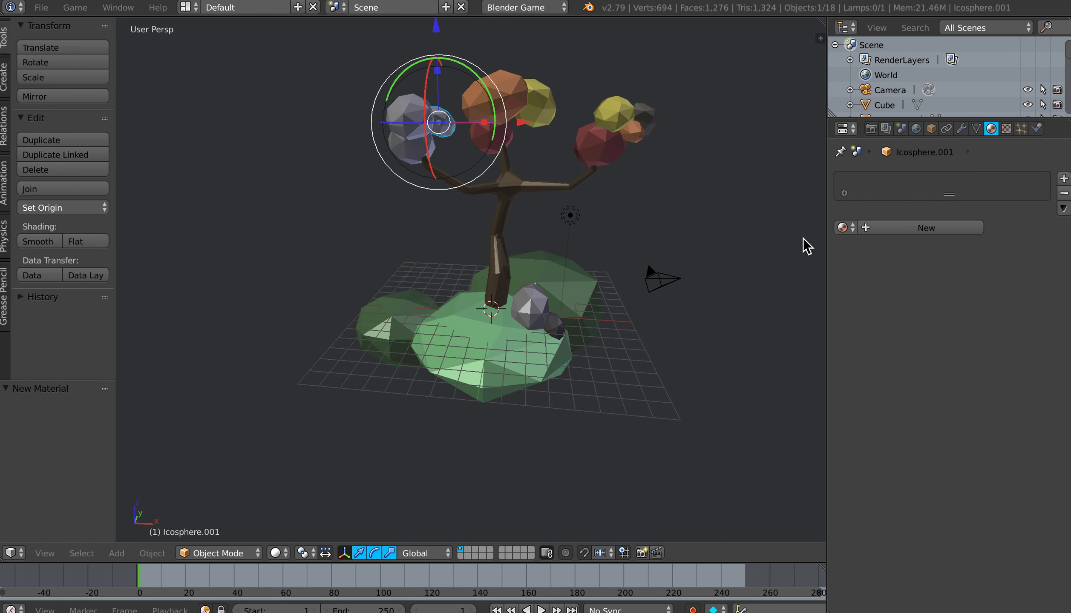
left_click(842, 228)
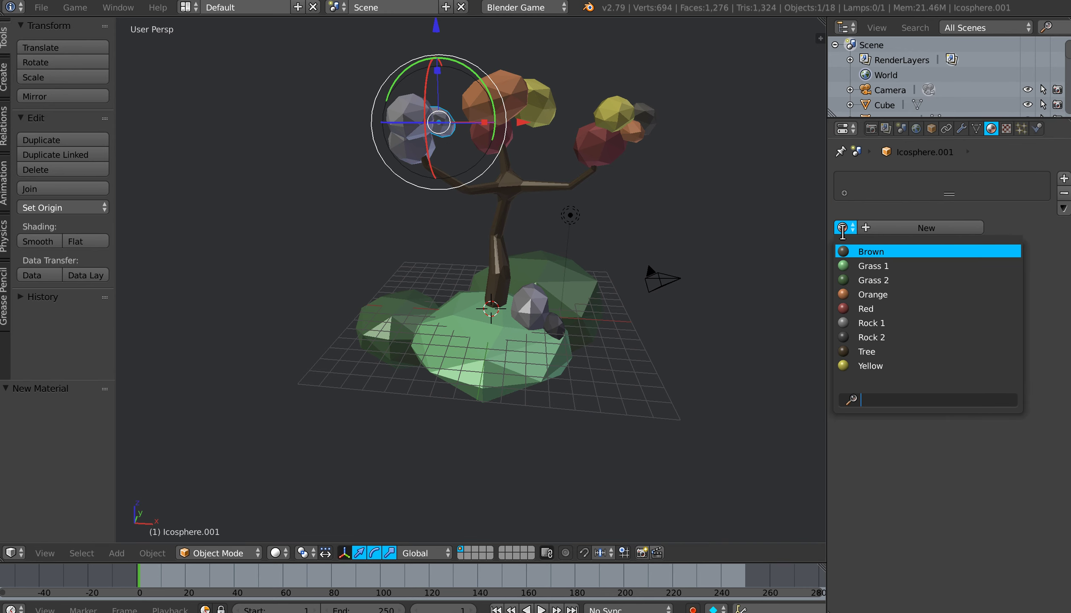
left_click(873, 294)
Step: Assign the existing Brown material to the lower sphere and Yellow to the upper sphere of the same foliage cluster
right_click(428, 156)
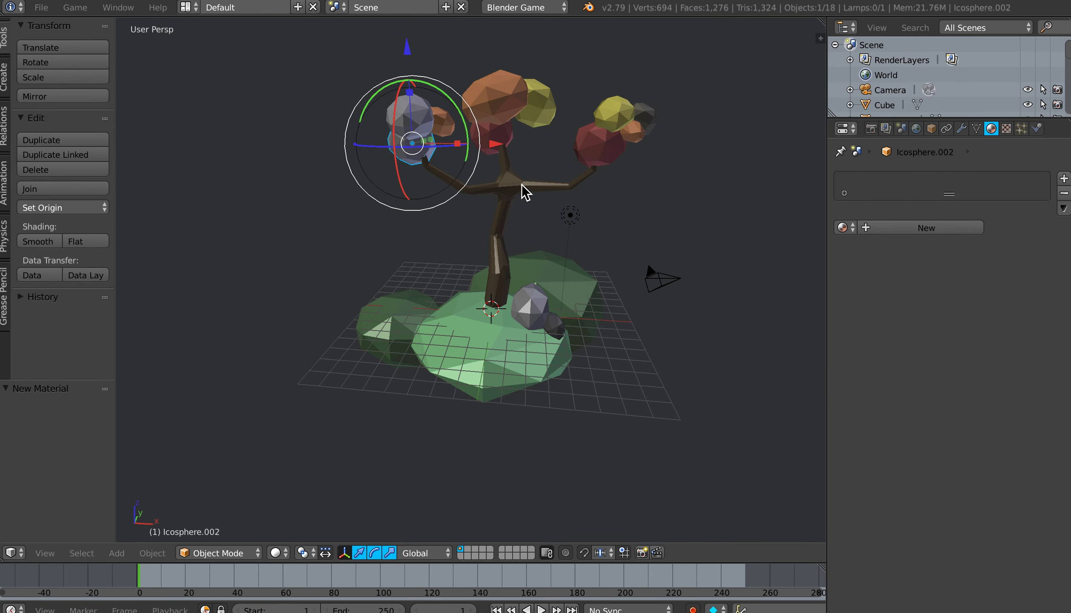
left_click(856, 227)
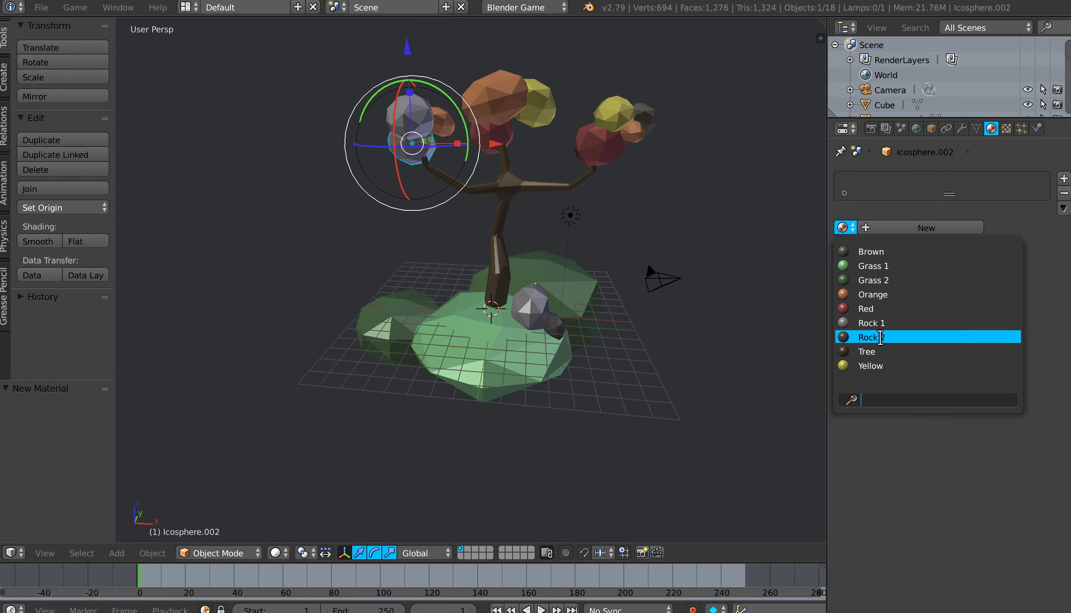
left_click(870, 252)
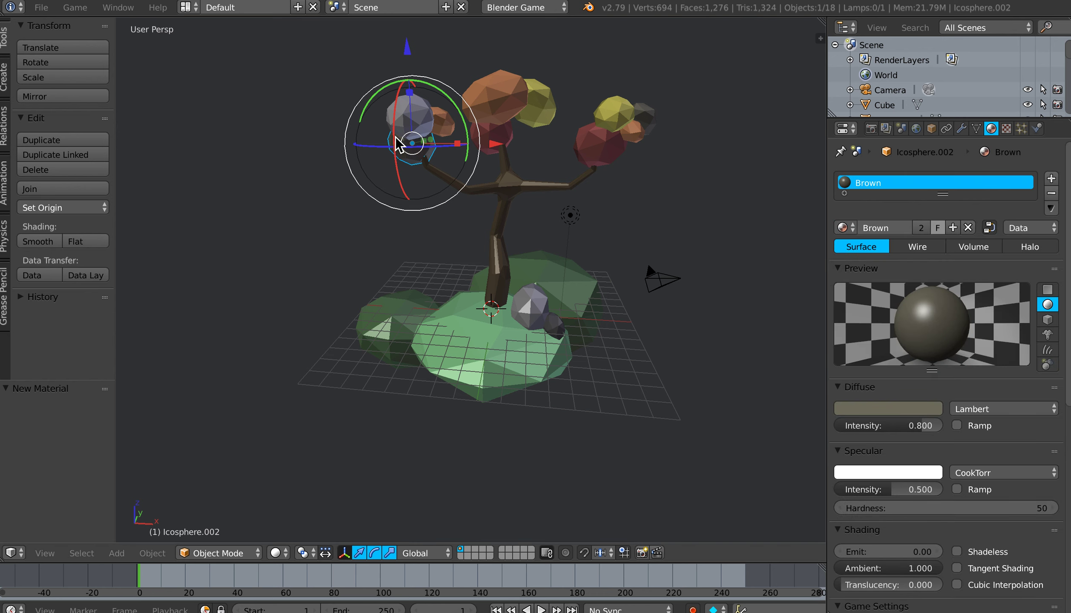
right_click(425, 107)
left_click(844, 228)
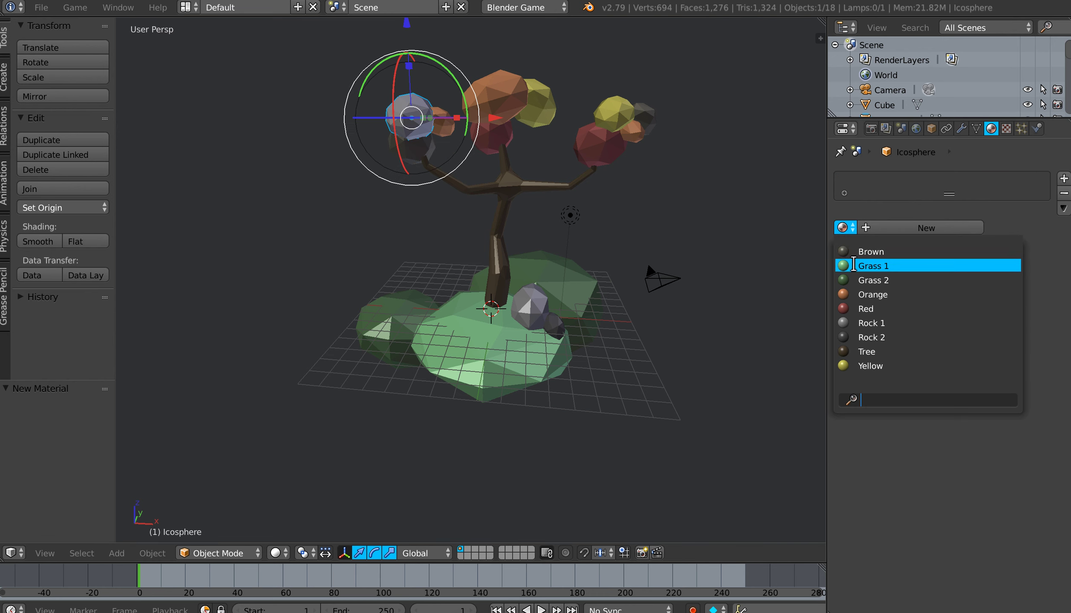
left_click(871, 366)
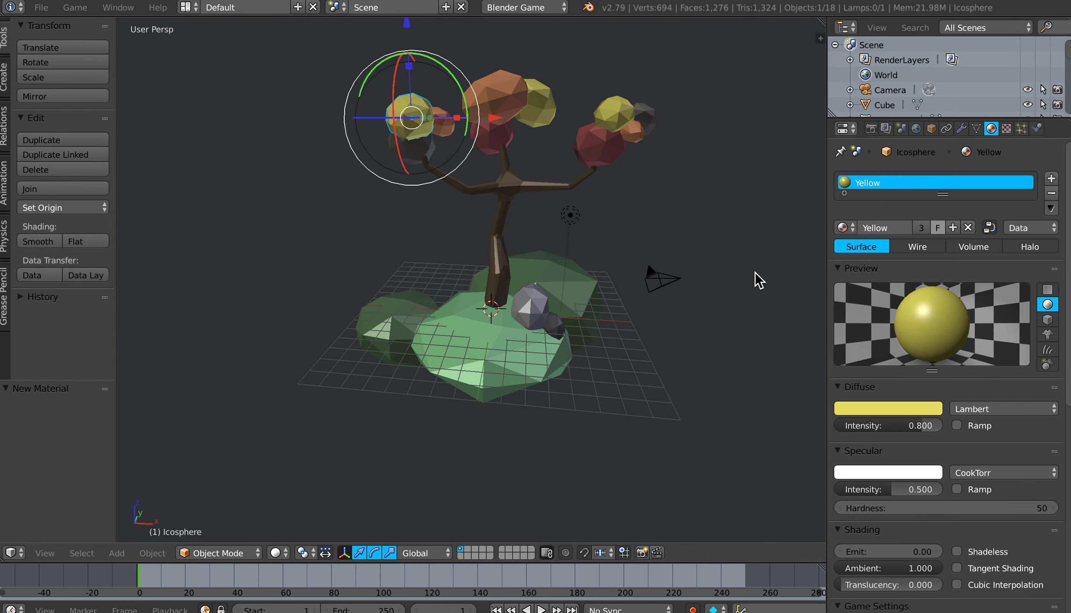
Step: Adjust the Orange material's diffuse colour to a lighter, yellower orange using the large middle foliage sphere
mouse_move(567, 245)
middle_mouse_down()
mouse_move(550, 232)
mouse_move(572, 244)
middle_mouse_up()
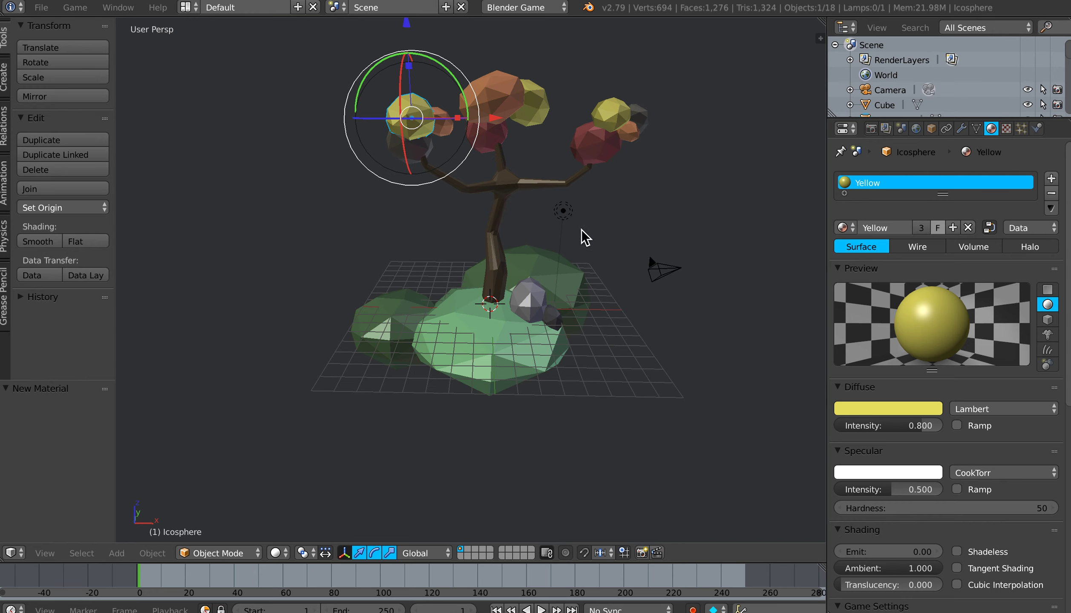
right_click(513, 107)
left_click(885, 410)
mouse_move(854, 276)
left_mouse_down()
mouse_move(838, 248)
mouse_move(899, 238)
mouse_move(895, 289)
mouse_move(867, 279)
left_mouse_up()
left_click_drag(851, 292, 850, 295)
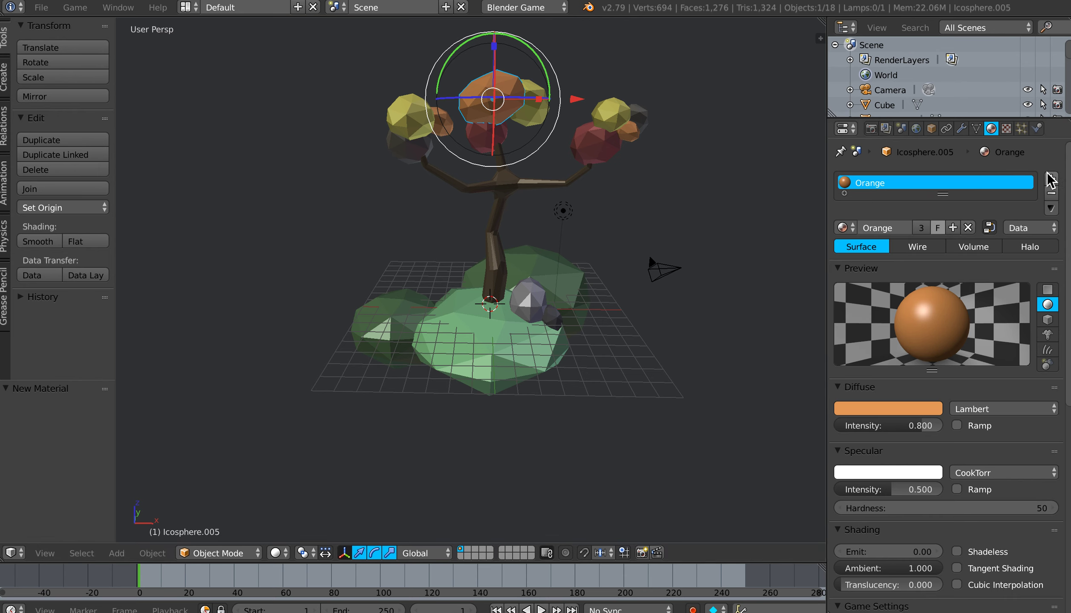
Step: Set the Brown material's diffuse colour to a darker, slightly warmer brown, about R 0.124, G 0.111, B 0.076
mouse_move(531, 239)
middle_mouse_down()
mouse_move(540, 218)
mouse_move(544, 232)
mouse_move(532, 229)
middle_mouse_up()
right_click(398, 151)
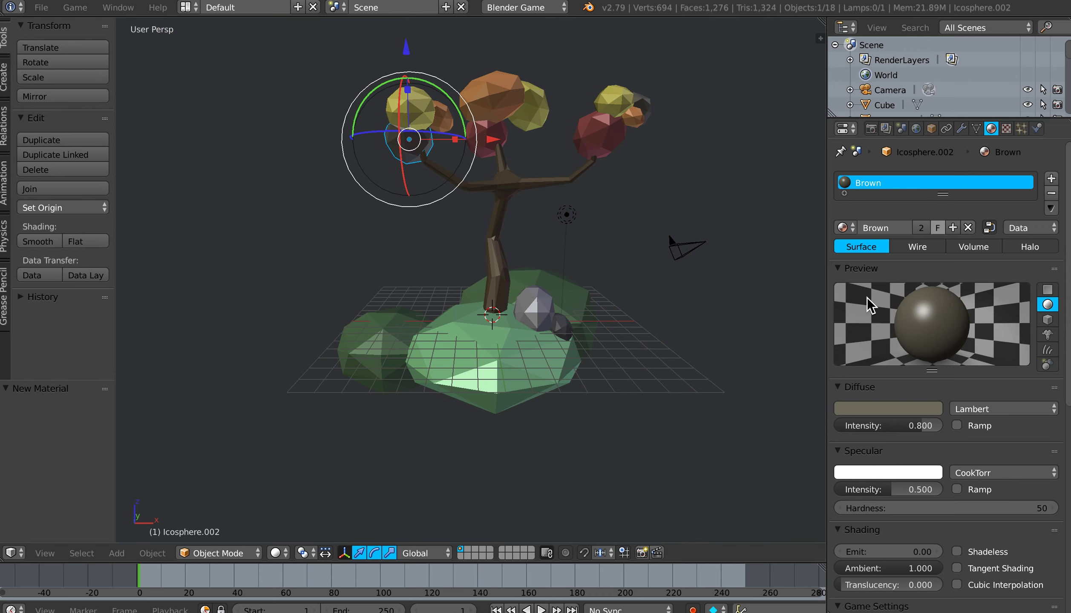
left_click(891, 407)
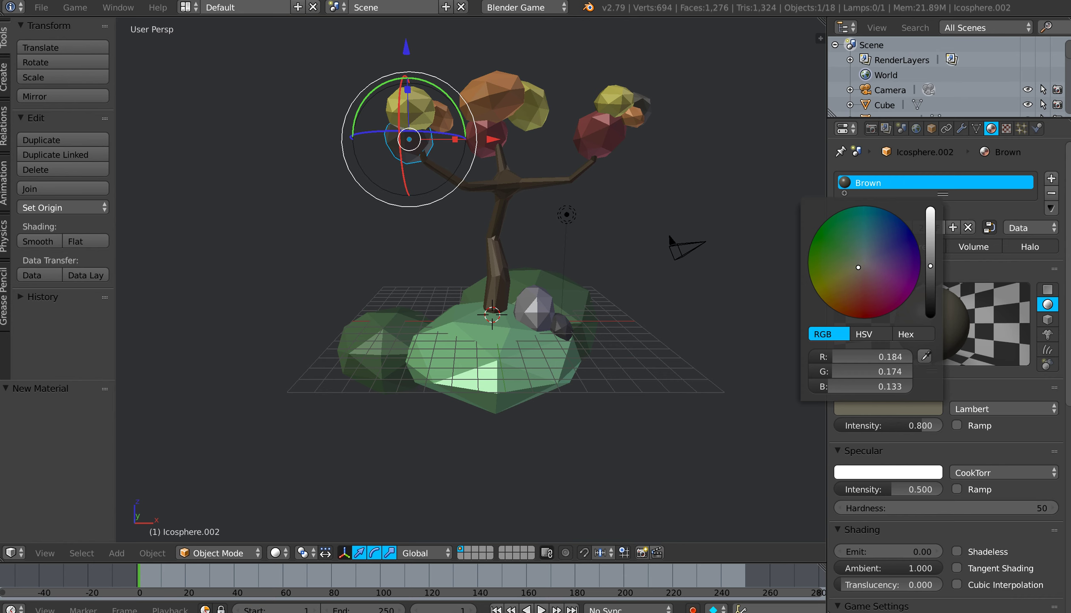
left_click_drag(929, 266, 930, 279)
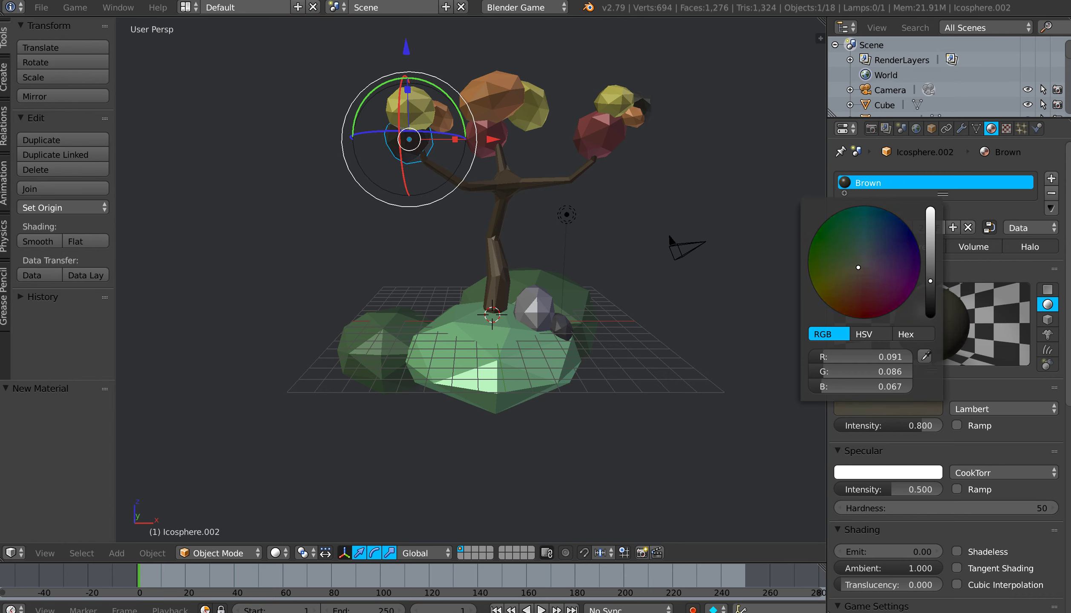
left_click_drag(930, 277, 930, 275)
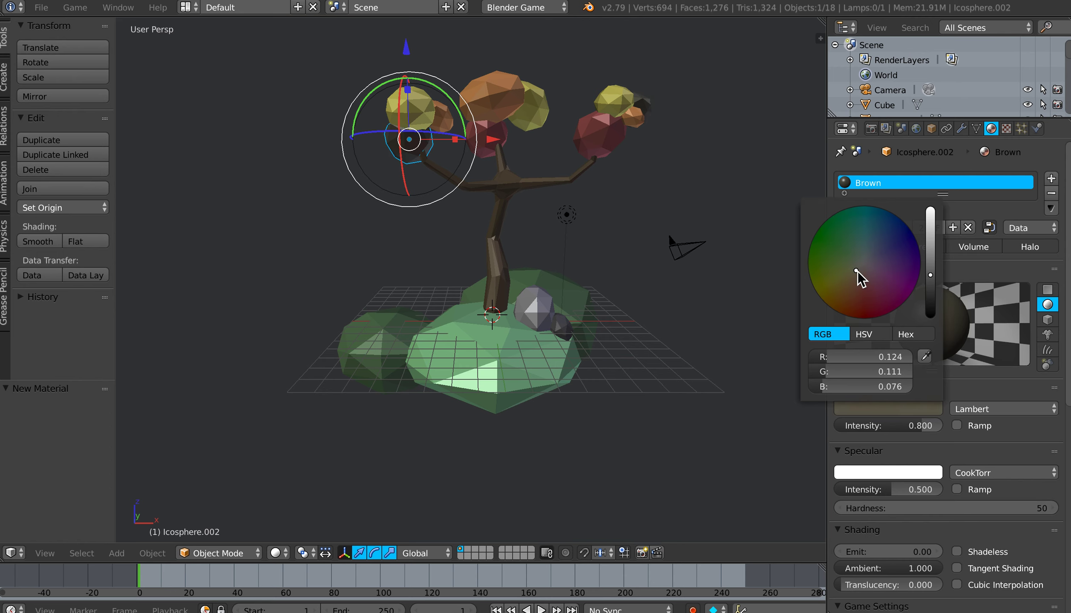
Step: Darken the trunk's Tree material diffuse colour to about R 0.091, G 0.067, B 0.039
right_click(499, 222)
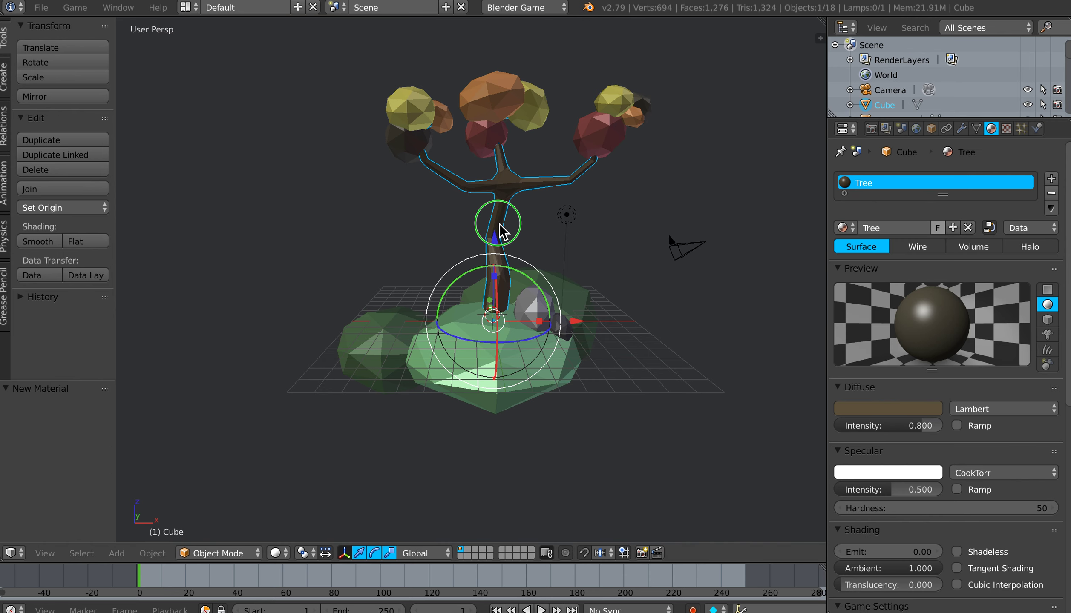
left_click(895, 407)
left_click(930, 281)
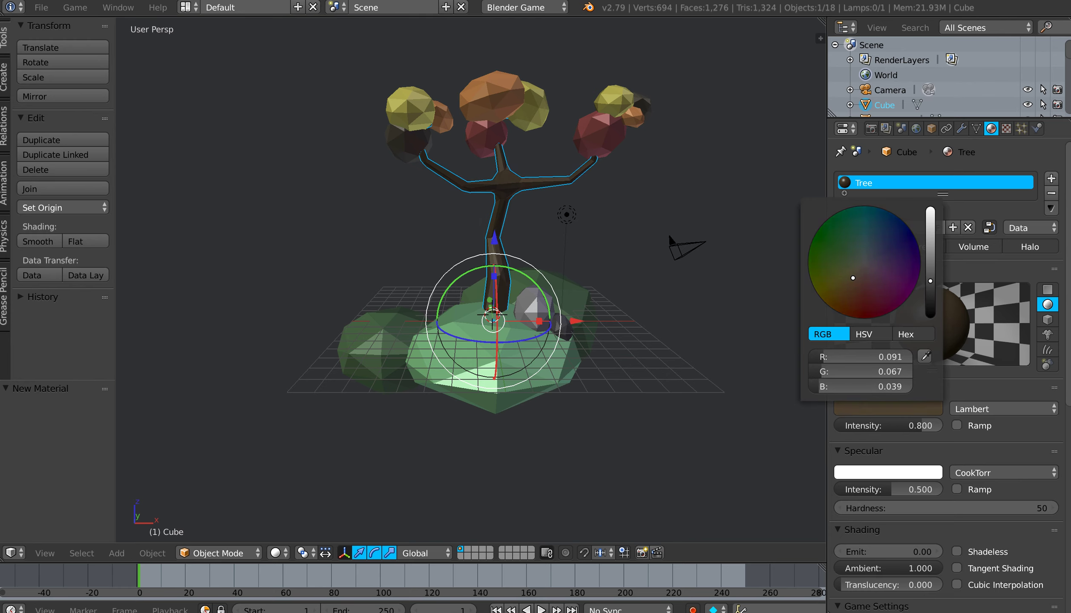
middle_click_drag(660, 279, 638, 289)
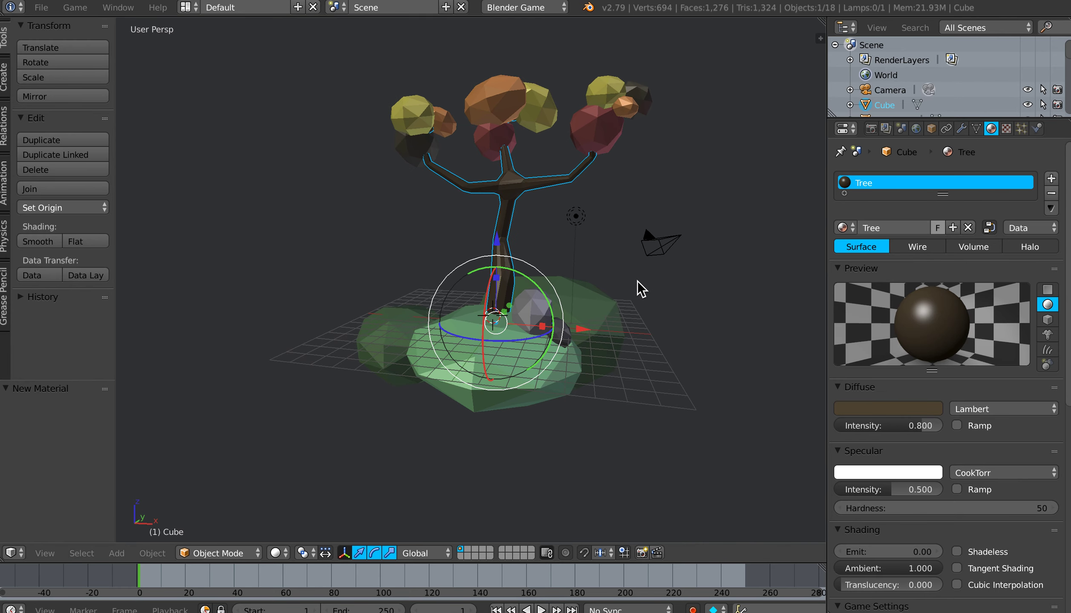
Step: Lighten the Brown foliage material's diffuse colour to about R 0.274, G 0.244, B 0.166
right_click(412, 147)
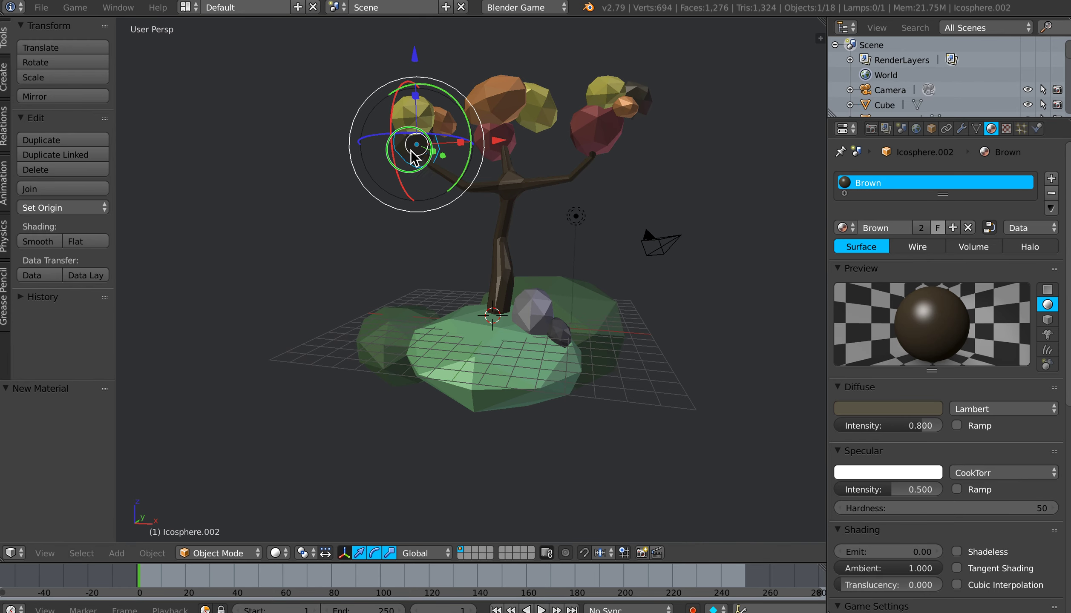
left_click(884, 409)
left_click_drag(930, 273, 930, 255)
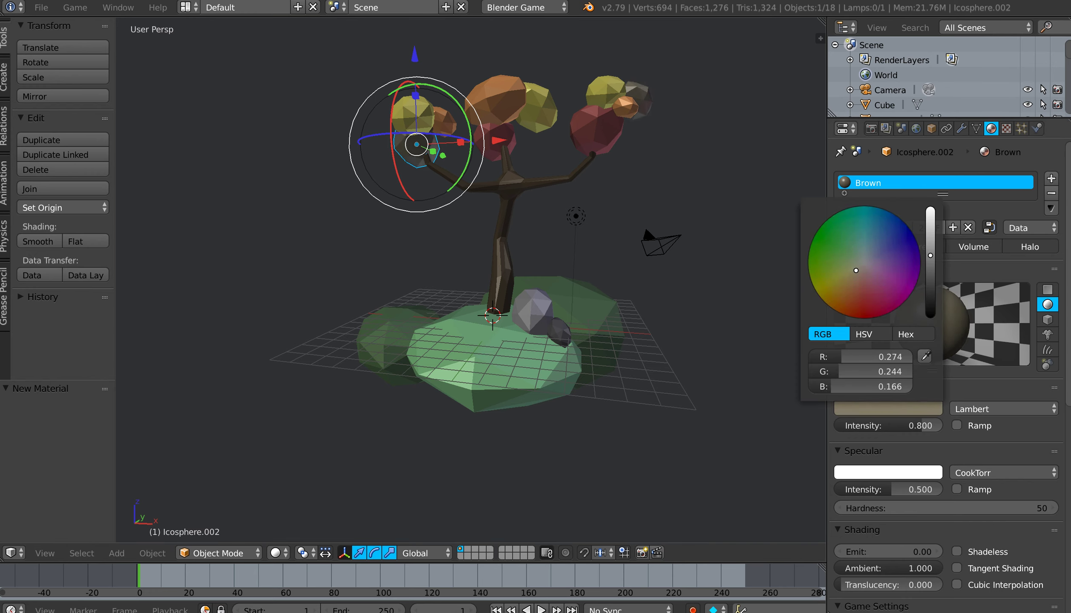
mouse_move(598, 277)
middle_mouse_down()
mouse_move(626, 277)
mouse_move(617, 277)
middle_mouse_up()
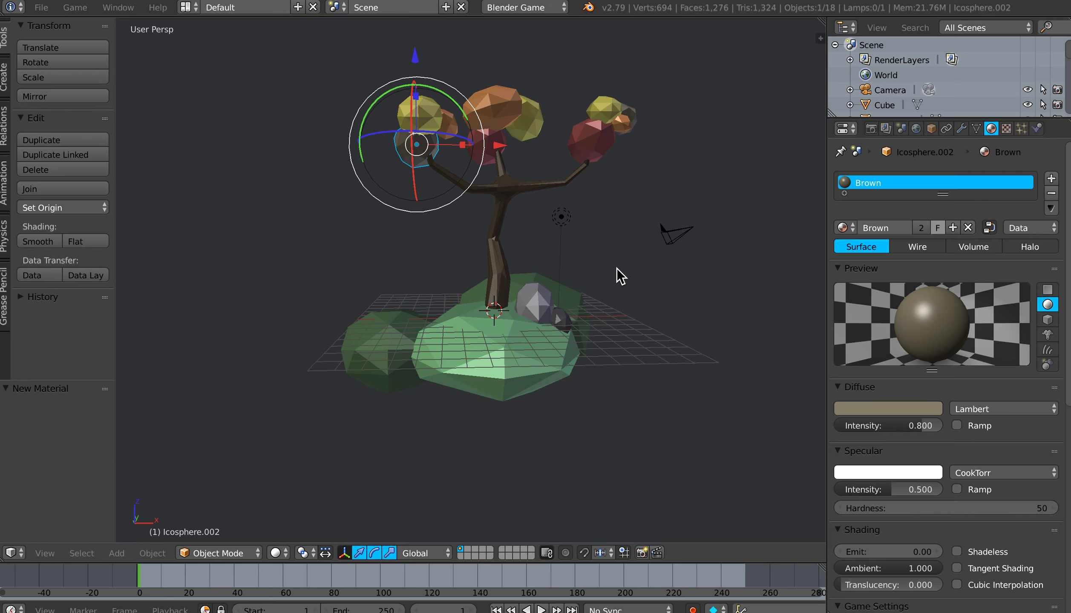
Step: Save the file over its existing version and deselect all objects
key("ctrl+s")
left_click(598, 292)
middle_click_drag(592, 310, 575, 338)
key("a")
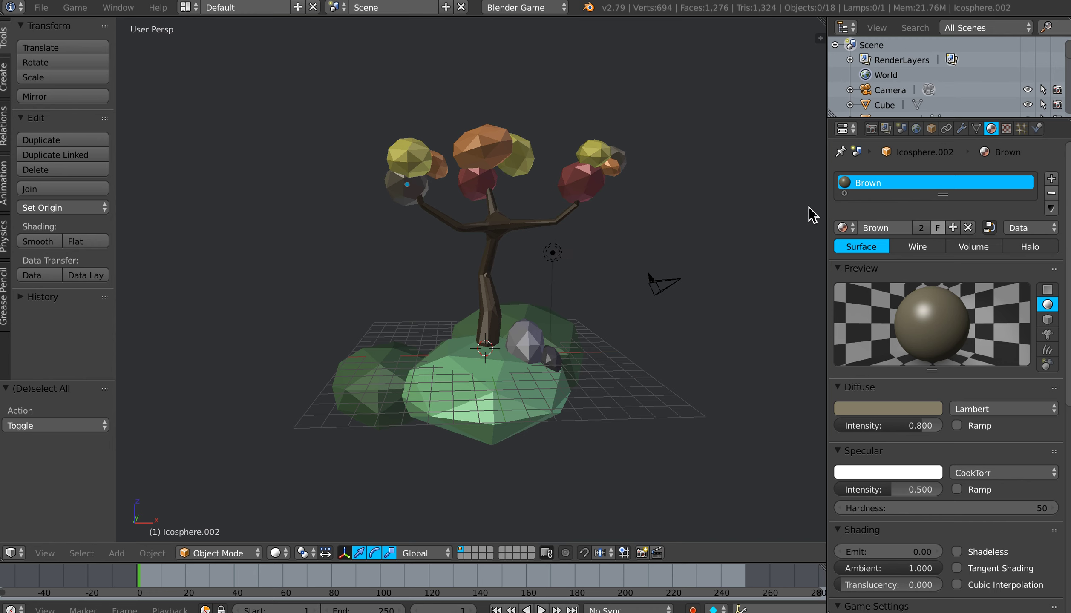
Step: Set the World's horizon colour to a muted grey-blue and check it in a game engine preview
left_click(916, 129)
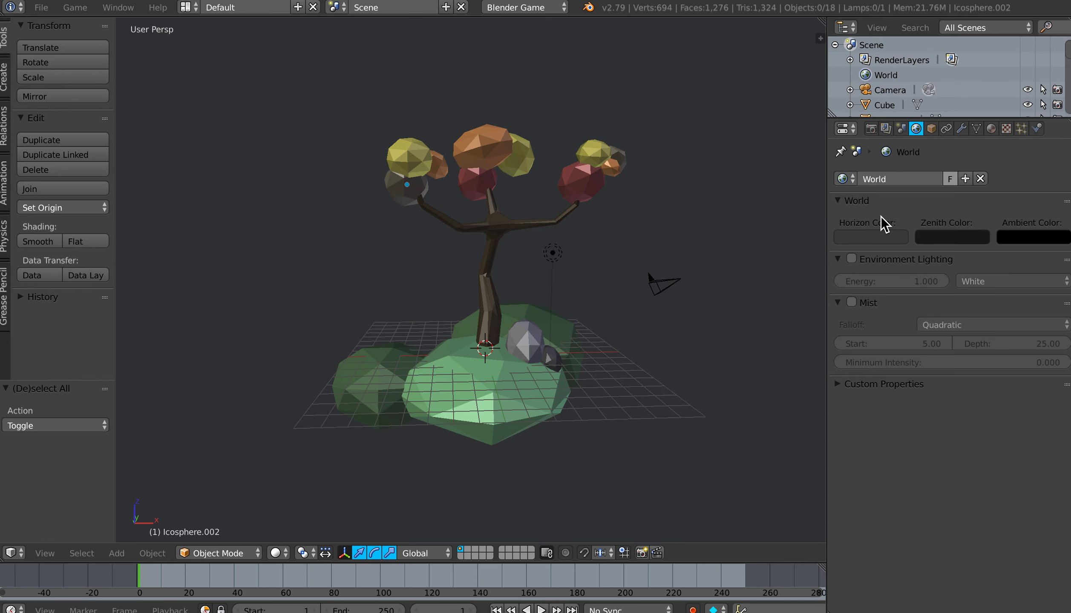
left_click(871, 245)
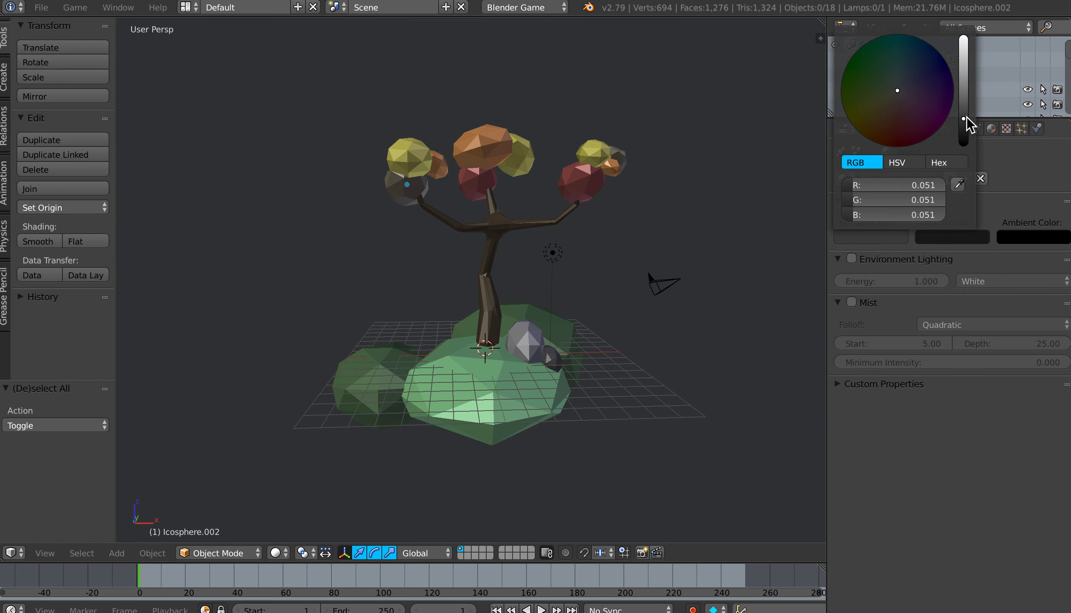
left_click_drag(964, 115, 963, 96)
left_click_drag(902, 86, 899, 83)
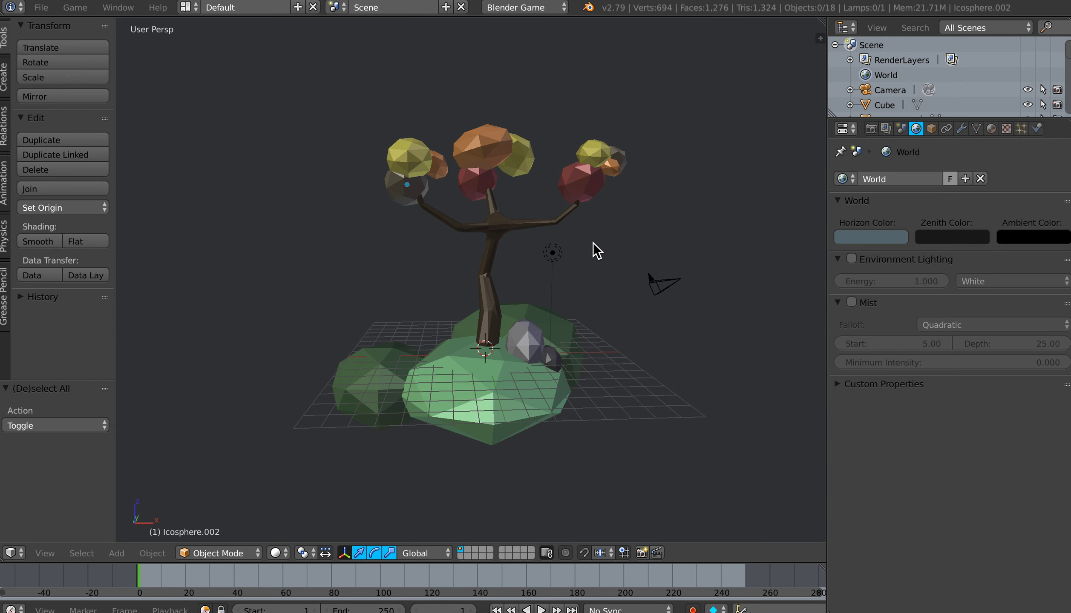
key("p")
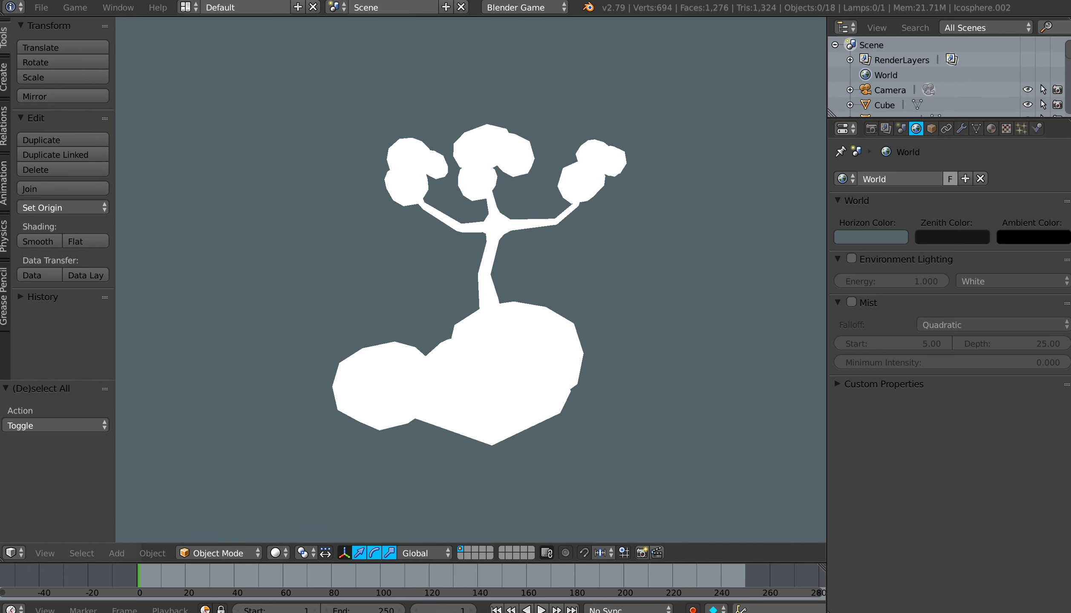
key("Escape")
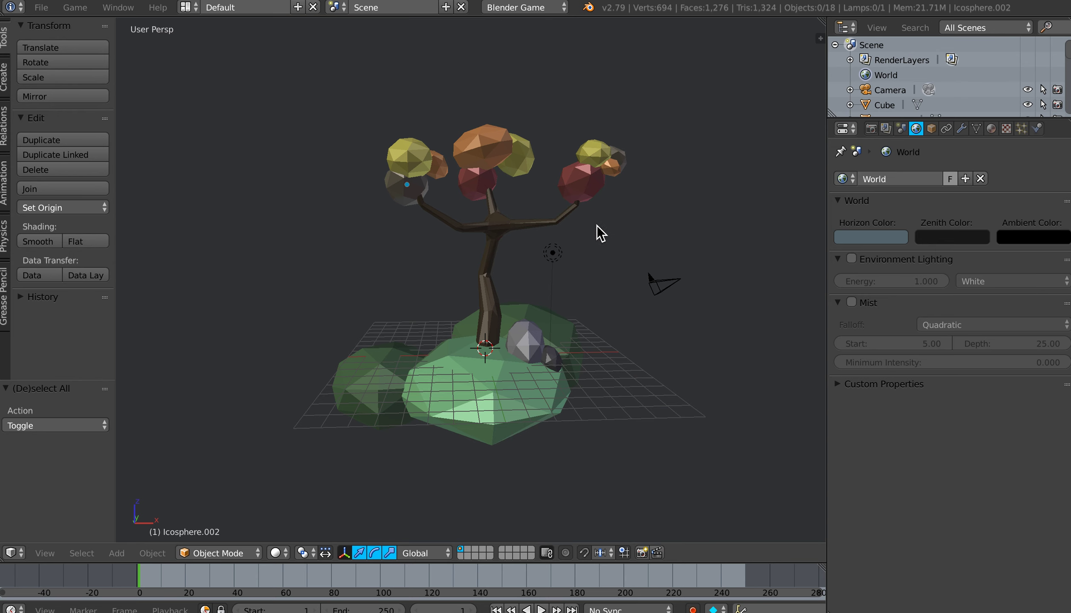
Step: View the tree in Material and then Texture viewport shading
key("z")
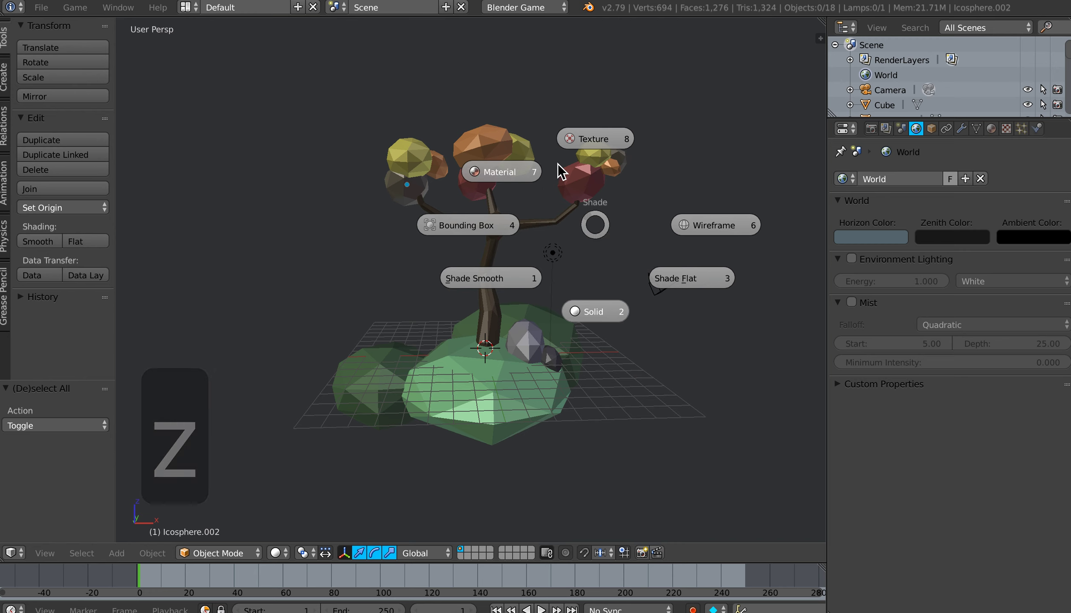
left_click(521, 176)
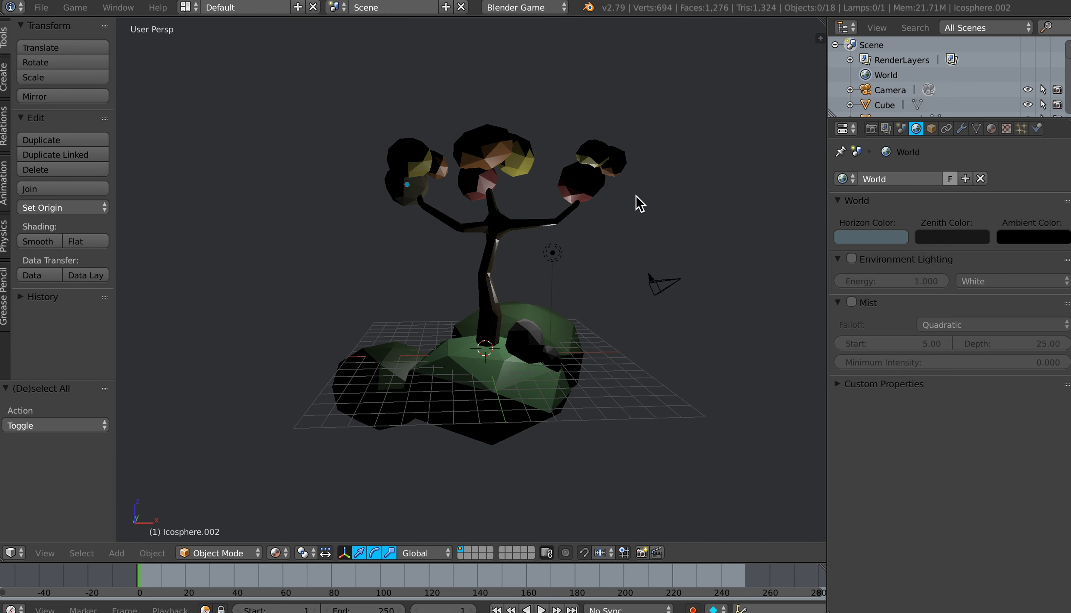
key("z")
left_click(631, 108)
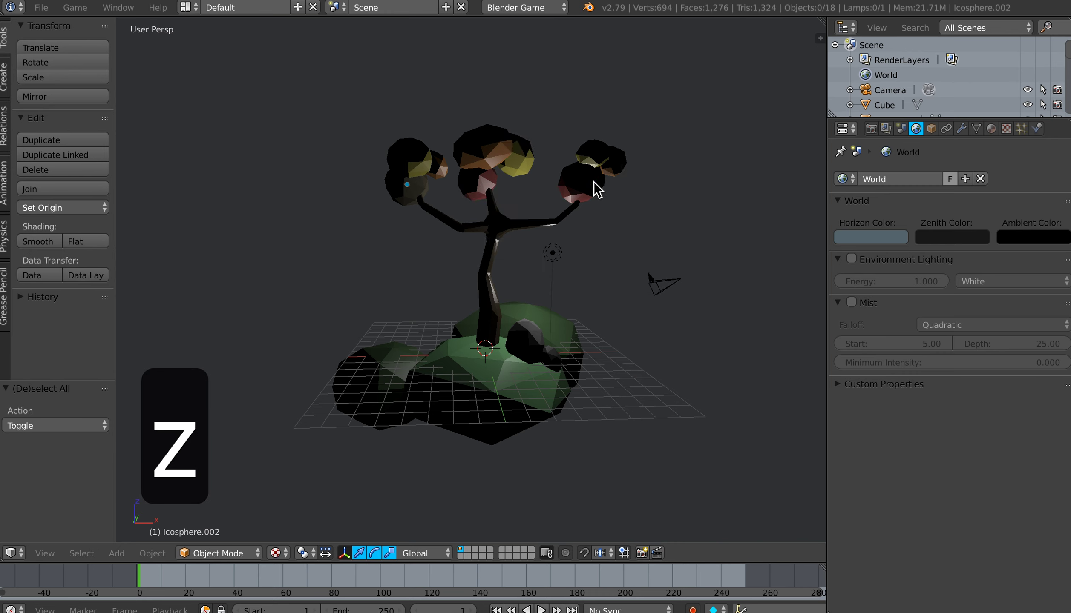
Step: Return the viewport to Material shading and run a game engine preview of the tree
key("z")
left_click(516, 139)
key("p")
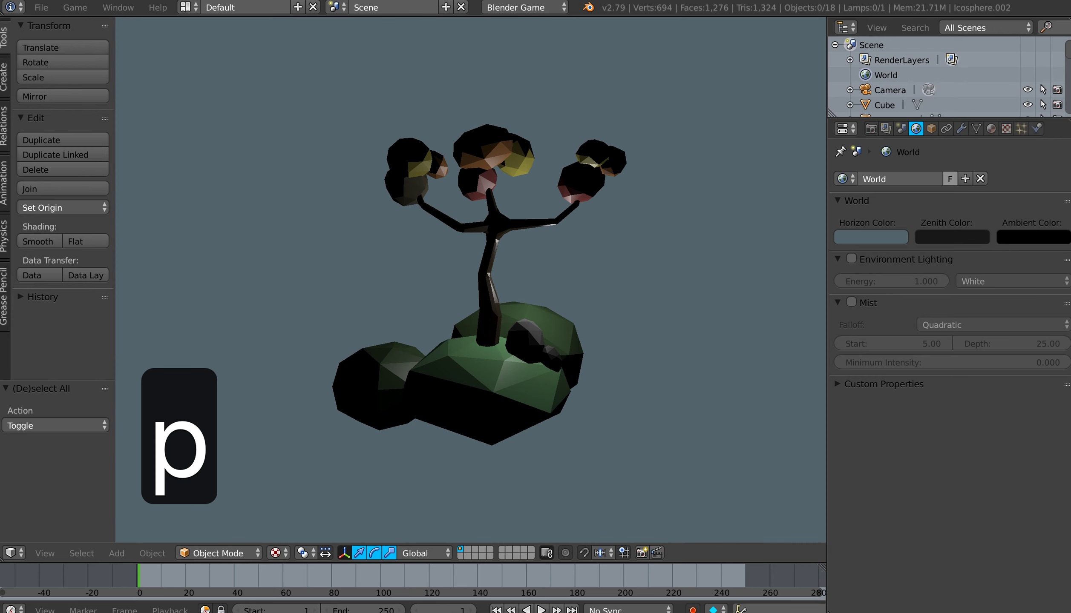
key("Escape")
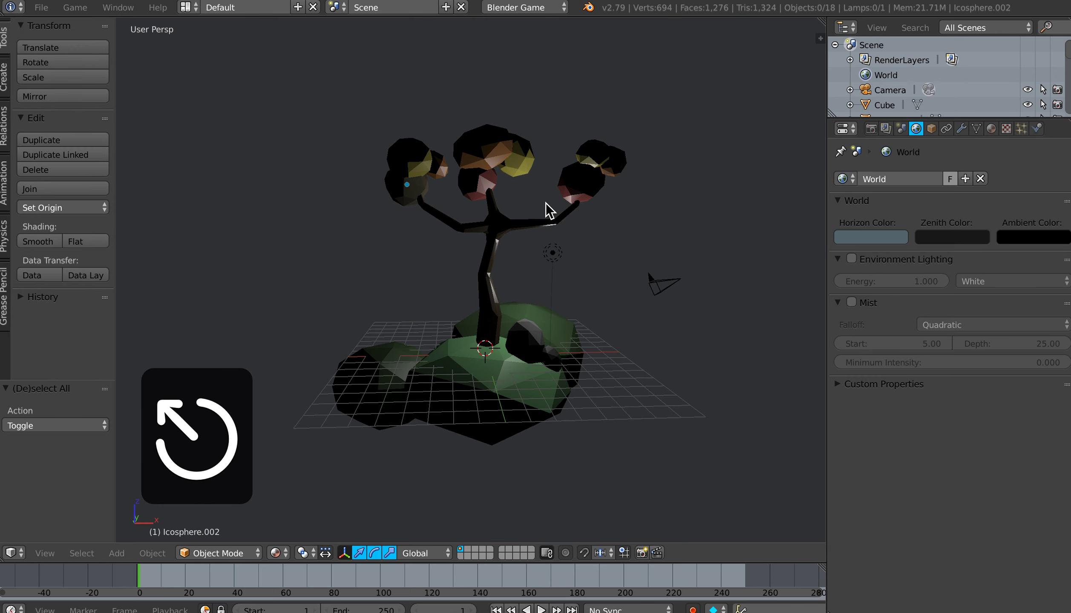
Step: Set the viewport shading to Texture and check the tree in another game engine preview
left_click(281, 555)
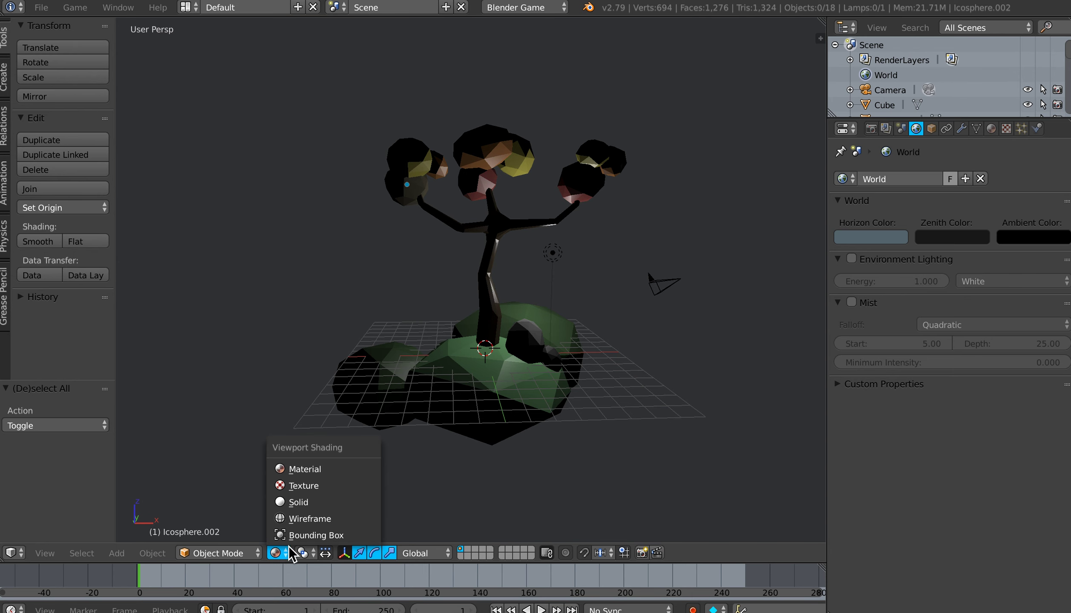
left_click(300, 486)
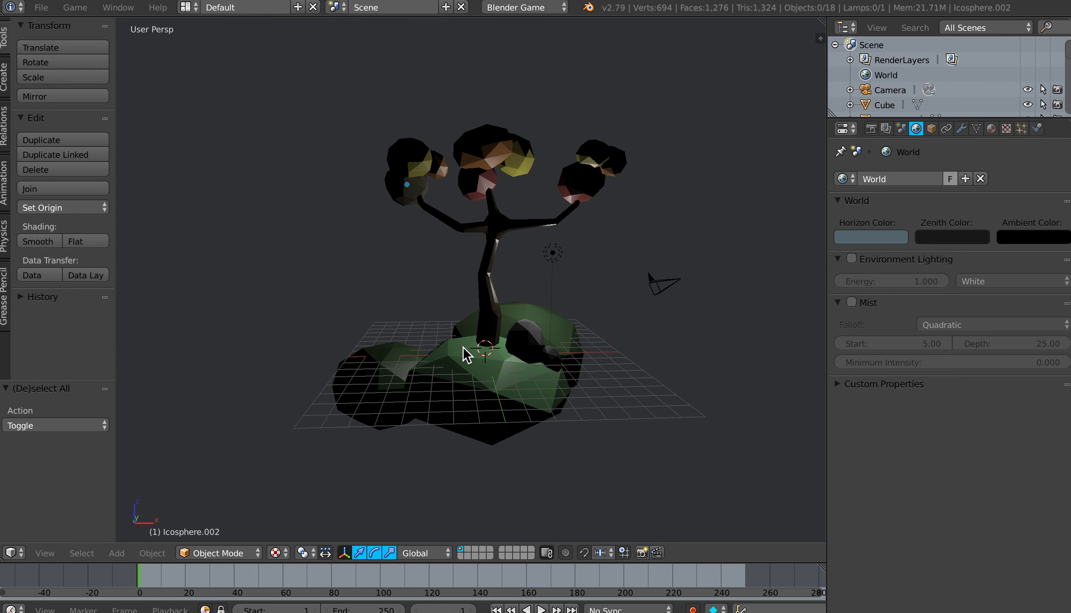
key("p")
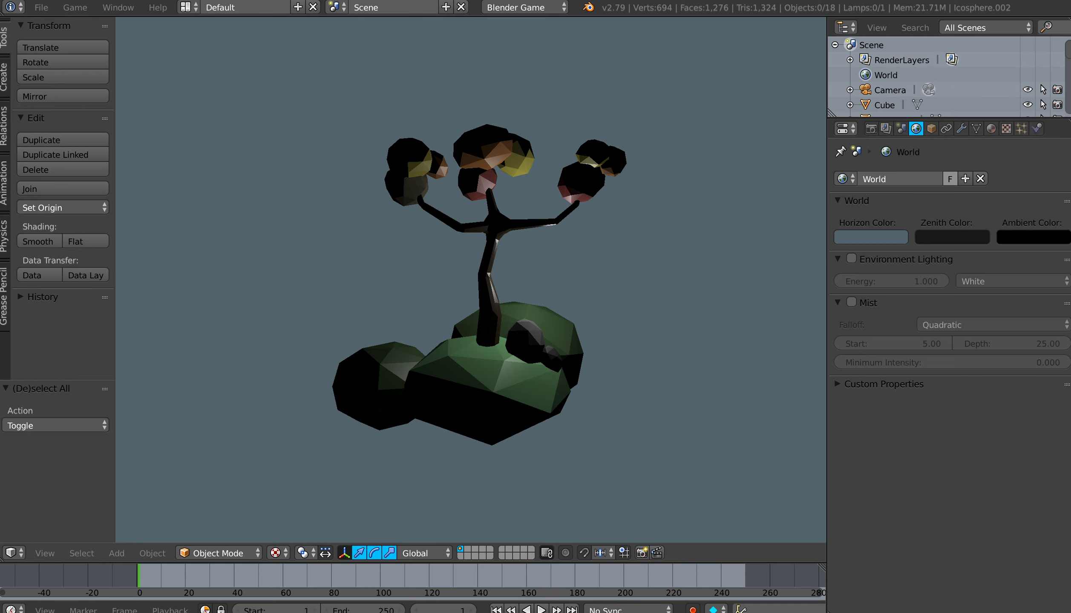
key("Escape")
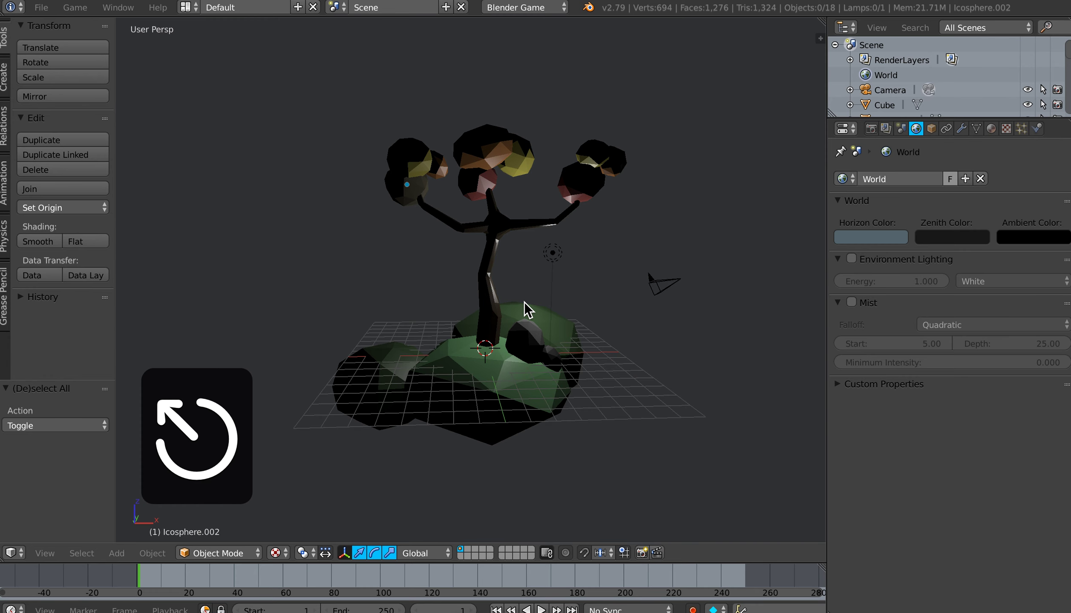
Step: Move the lamp to the front side of the tree and raise it about 5.3 units along Z
right_click(564, 276)
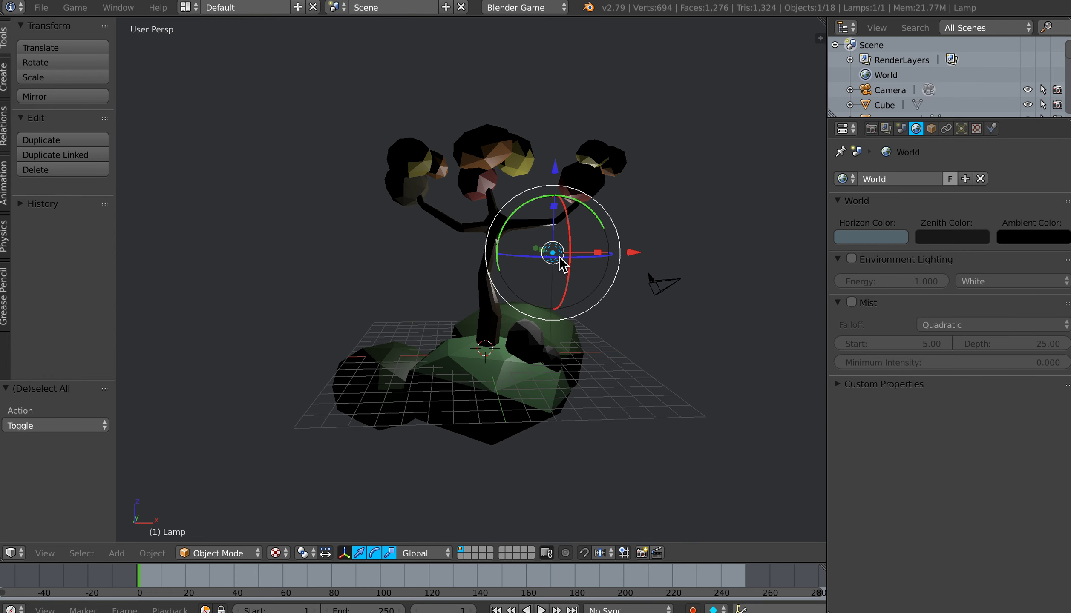
middle_click_drag(574, 282, 557, 334)
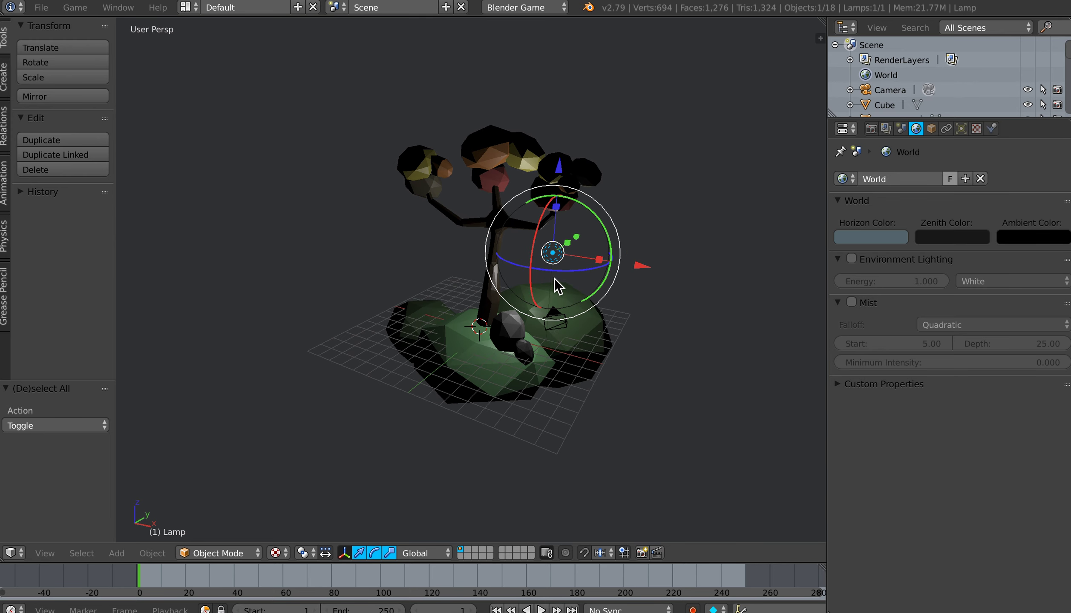
left_click_drag(576, 240, 486, 287)
left_click_drag(465, 232, 479, 94)
middle_click_drag(511, 289, 580, 318)
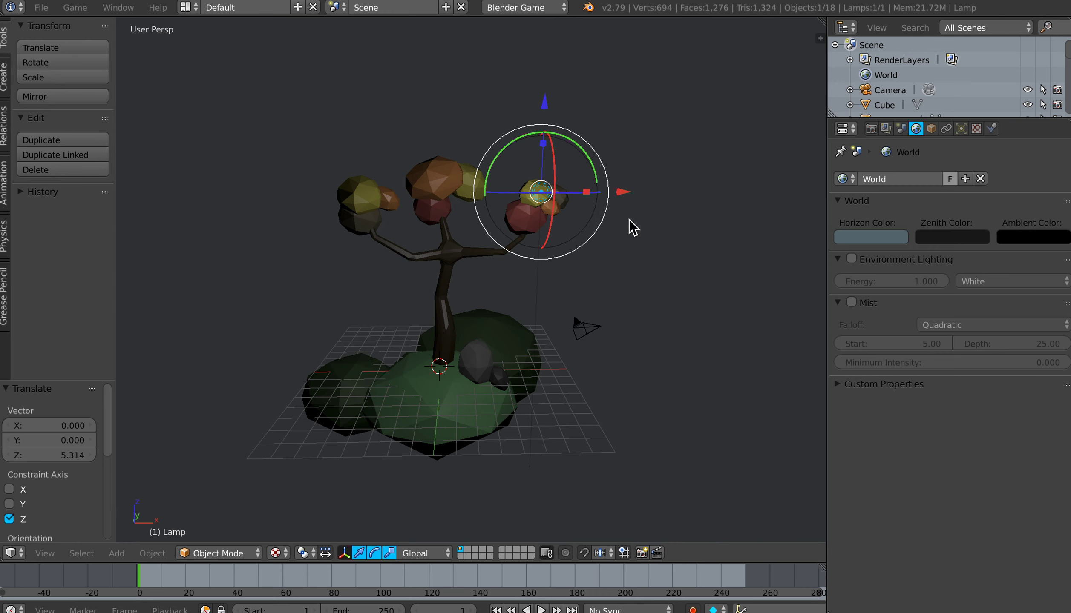
Step: Try the Sun type on the lamp, return it to Point and set its energy to 4
left_click(961, 128)
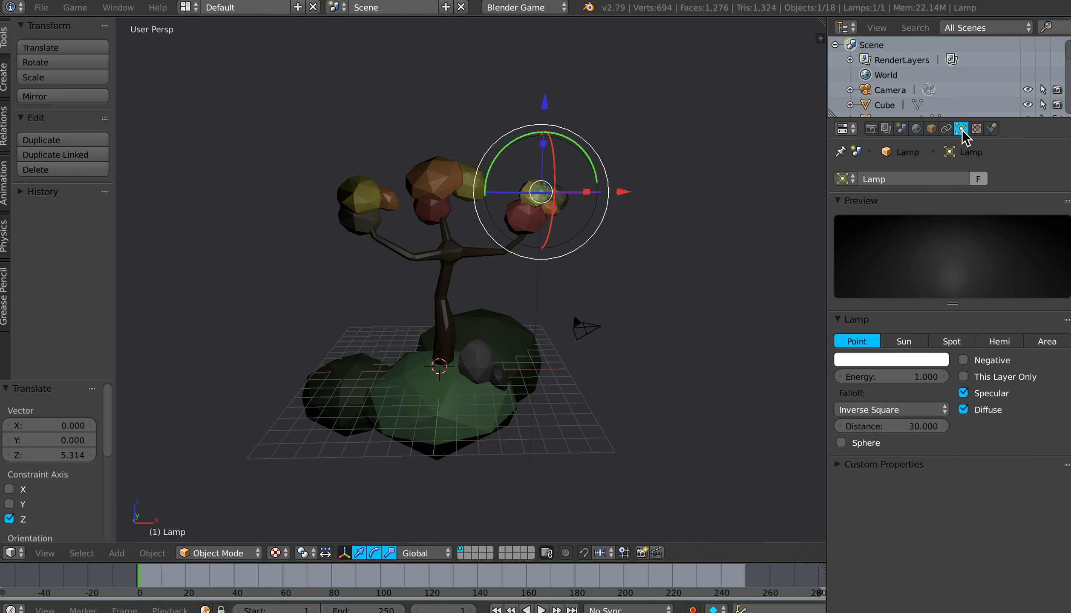
left_click(898, 342)
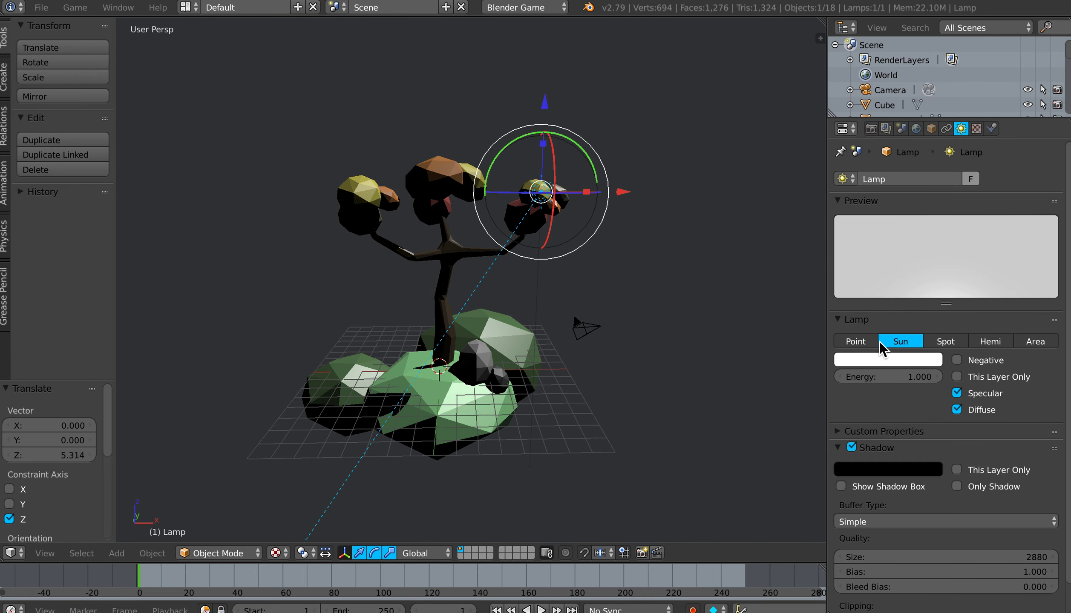
left_click(861, 342)
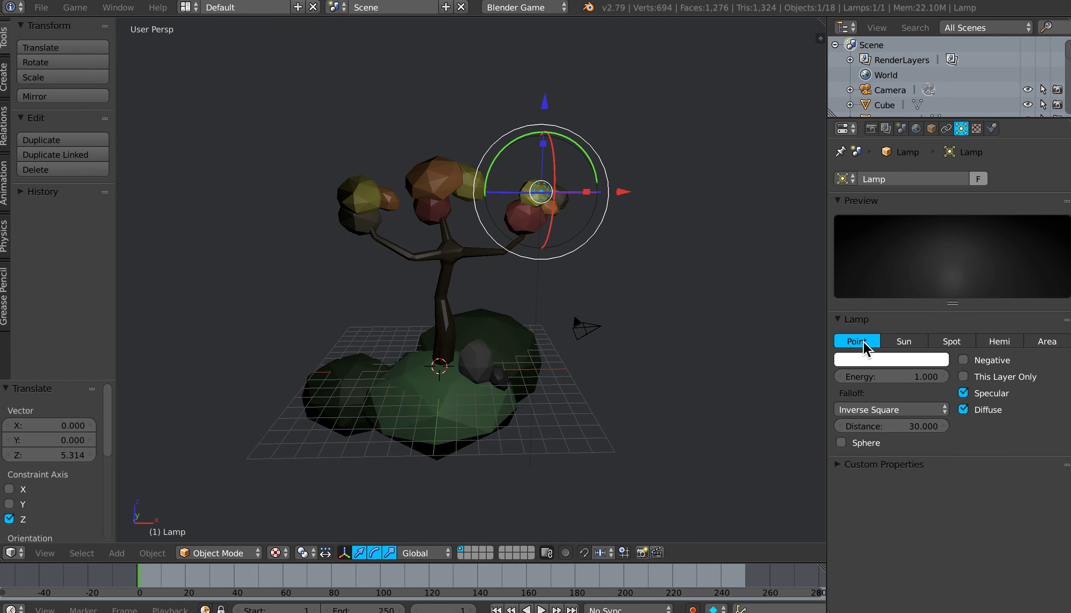
left_click(906, 361)
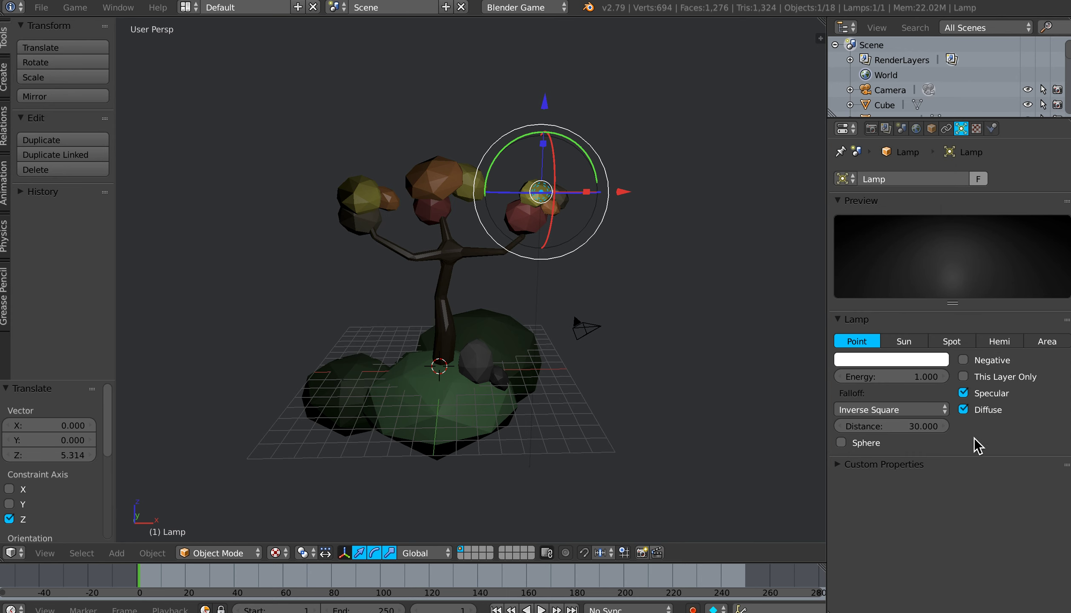
left_click(900, 377)
type("4")
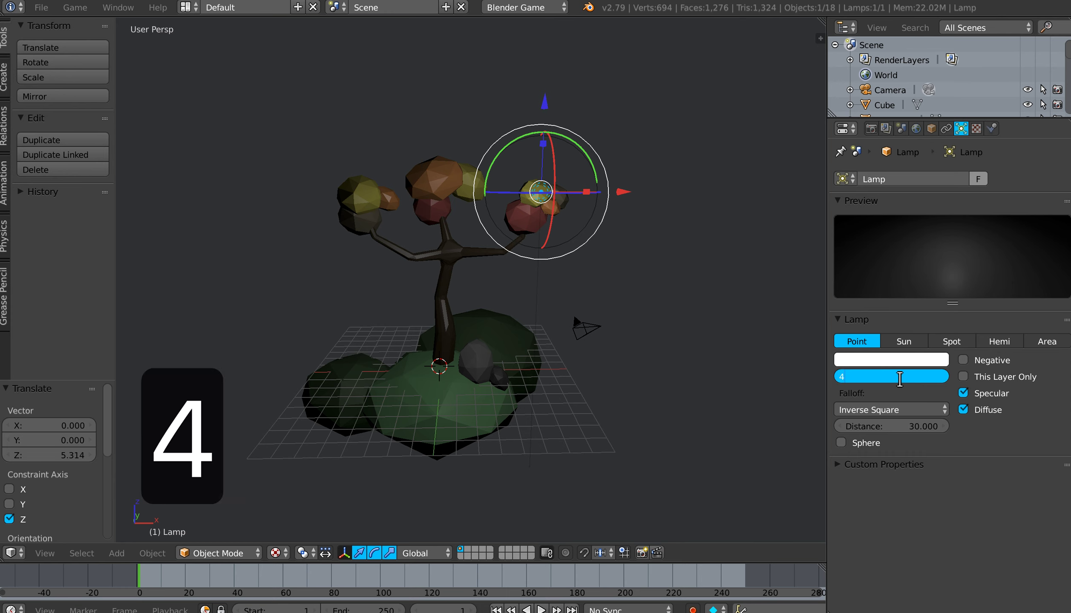
key("Return")
Step: Raise the lamp about 2.1 units along Z and make it a Sun with an energy of 1
middle_click_drag(585, 368, 585, 362)
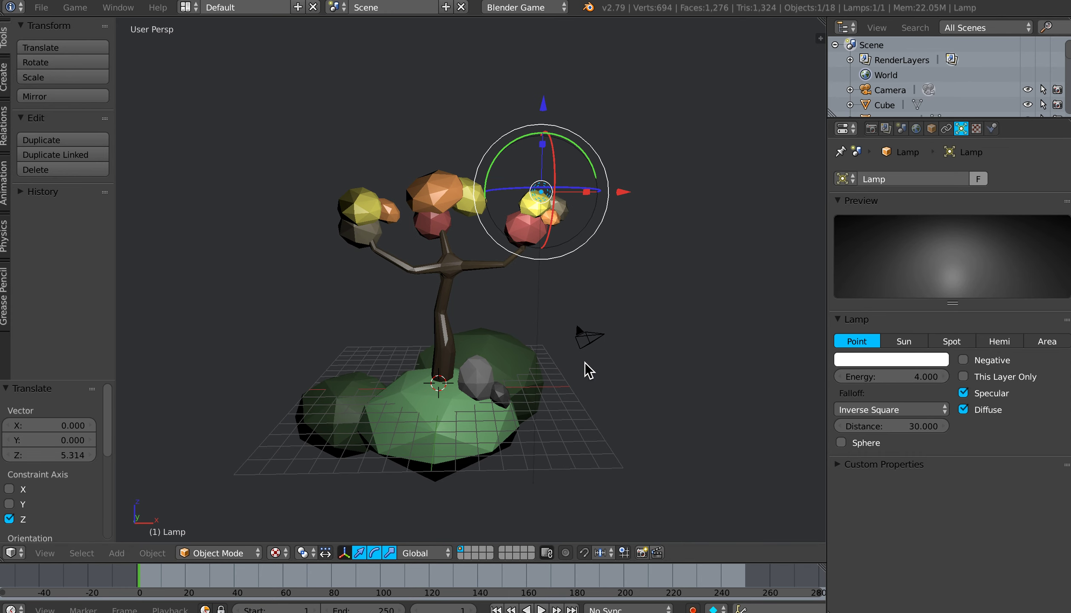
left_click_drag(549, 105, 542, 40)
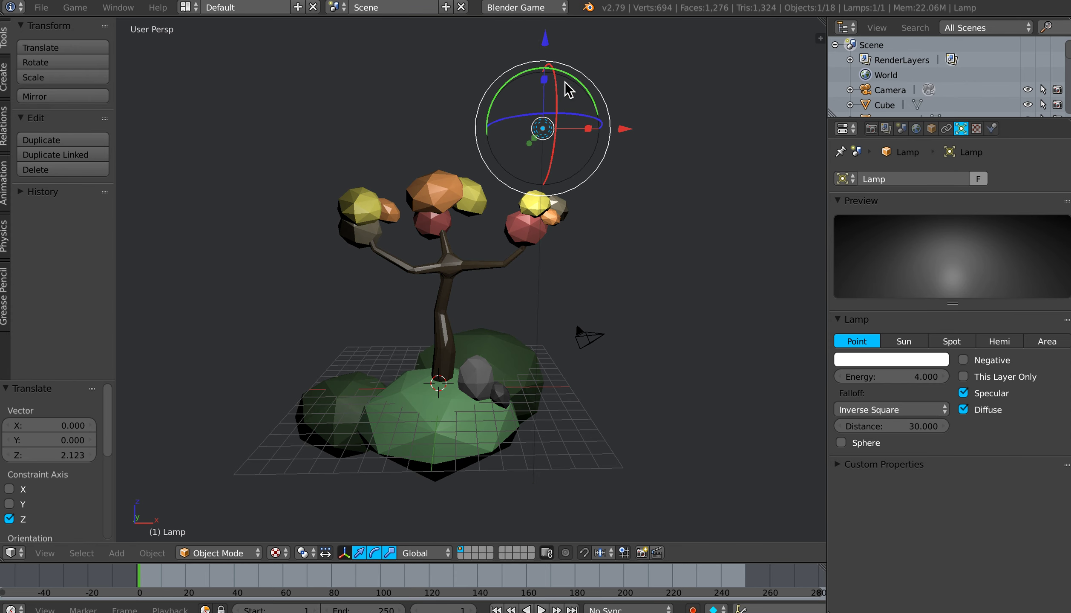
left_click(898, 341)
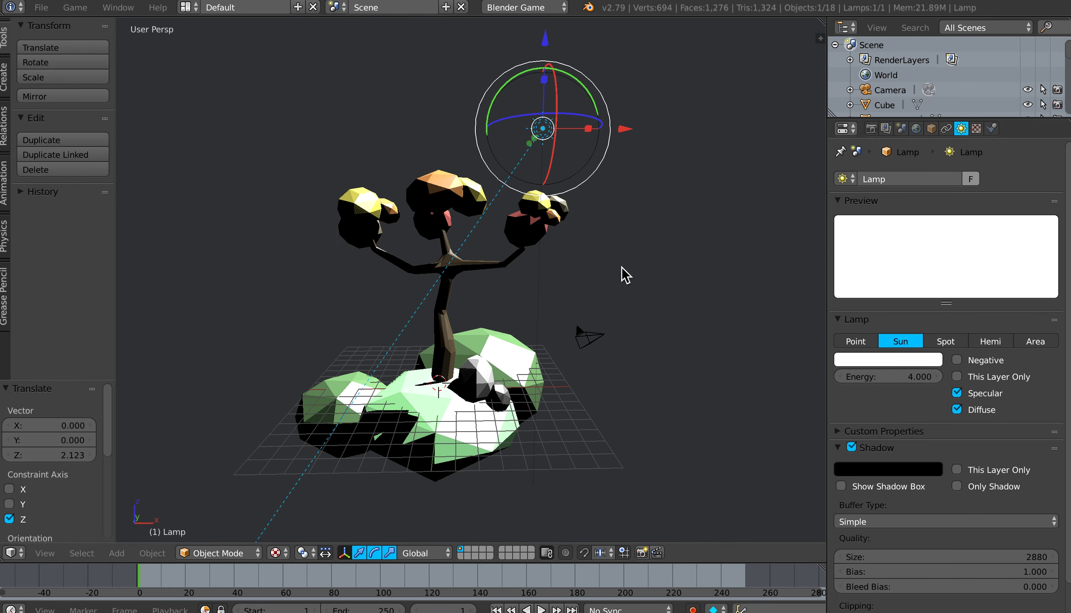
left_click(879, 377)
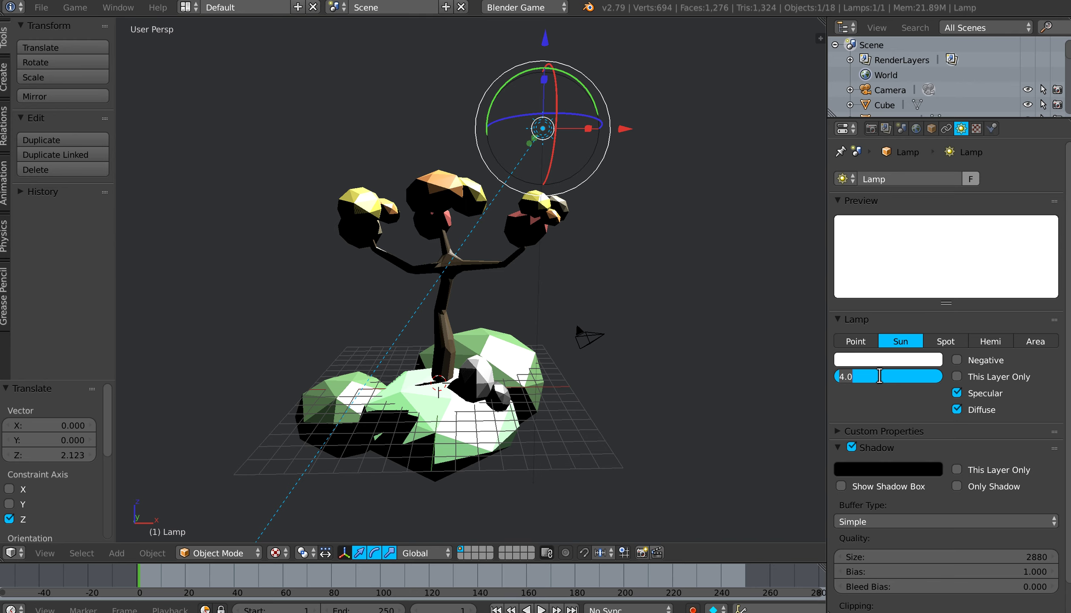
type("1")
key("Return")
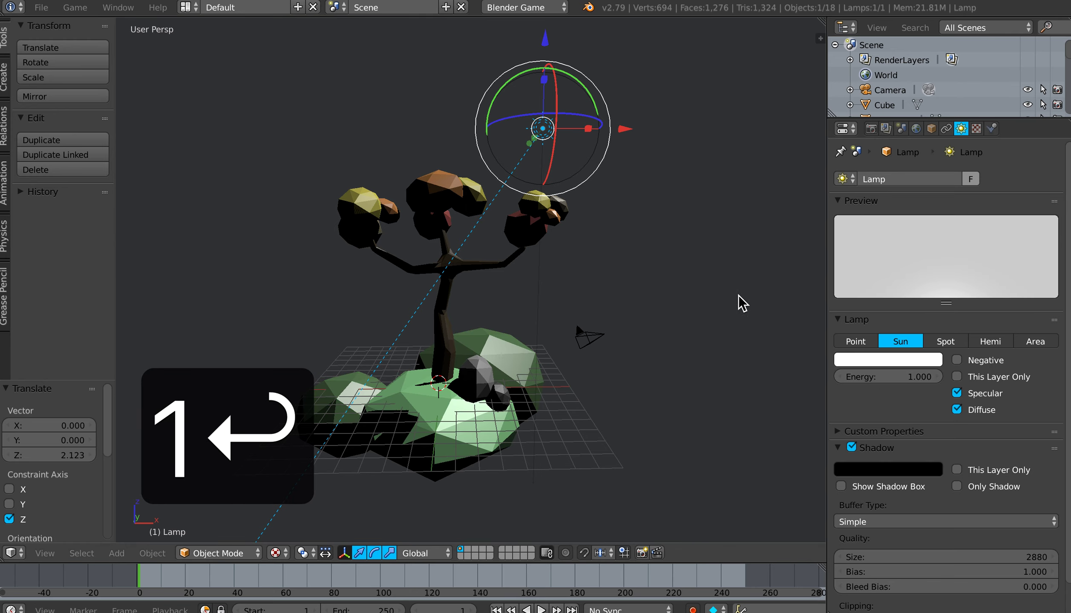
Step: Rotate the sun lamp about -37° around Y and move it about 5.3 units along X and 8.8 units along Y
middle_click_drag(646, 238, 644, 251)
left_click_drag(595, 97, 556, 88)
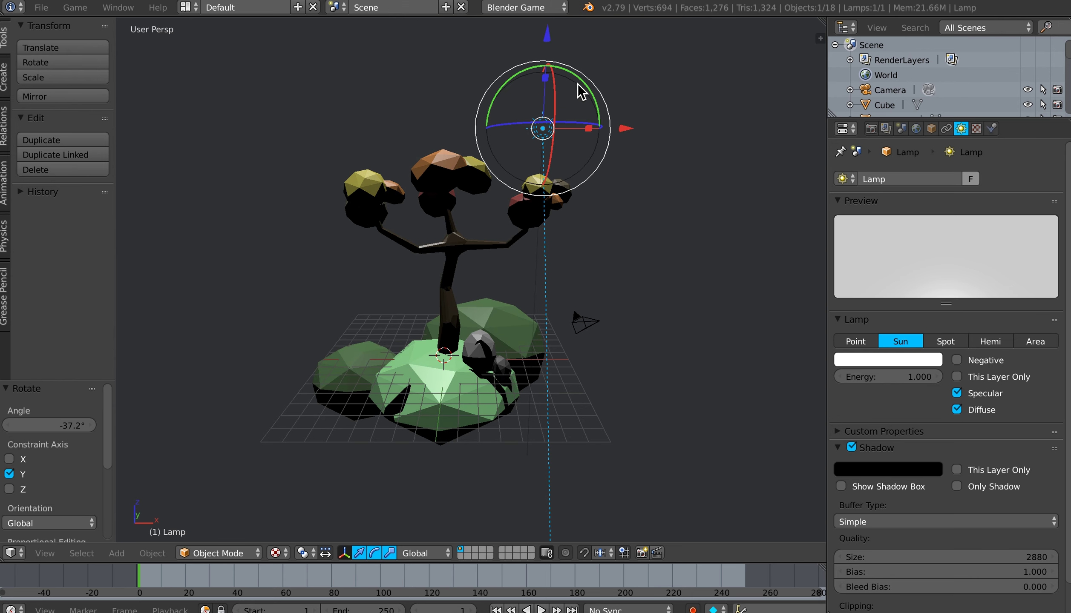
middle_click_drag(592, 219, 578, 277)
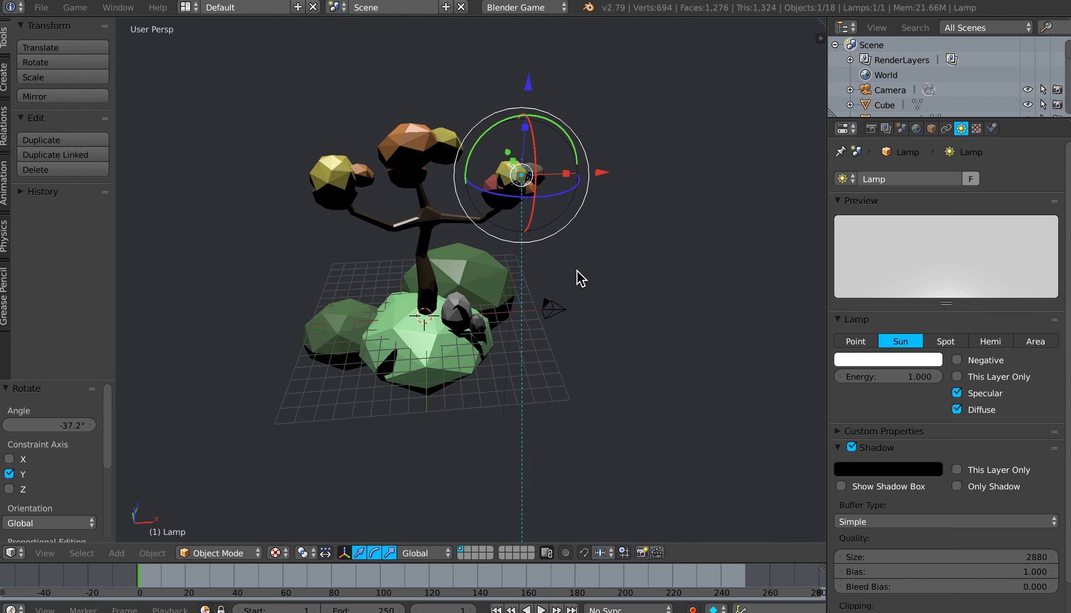
left_click_drag(600, 175, 683, 174)
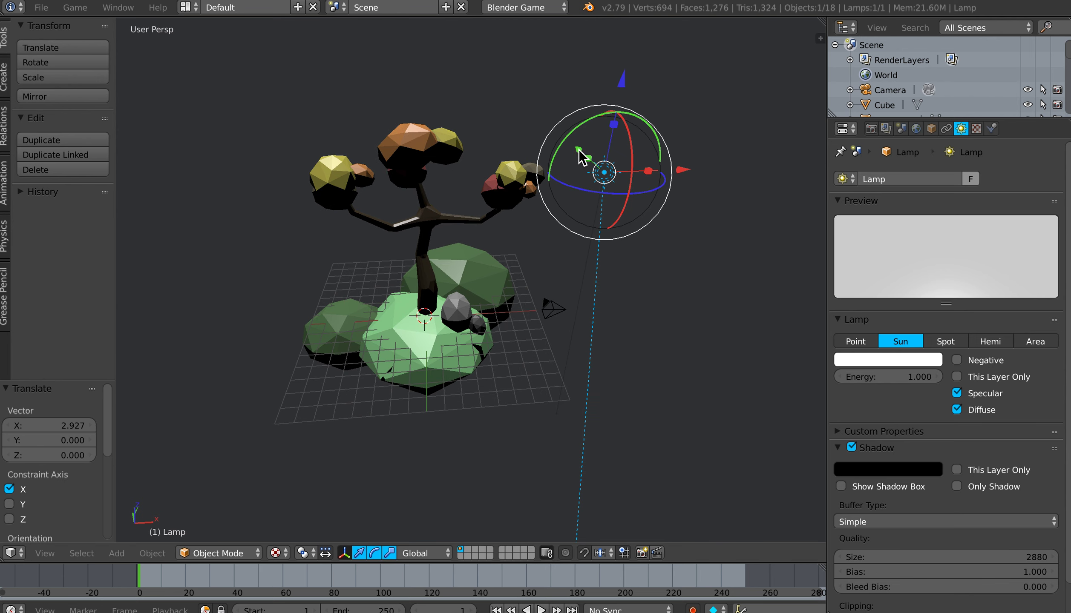
left_click_drag(578, 147, 561, 84)
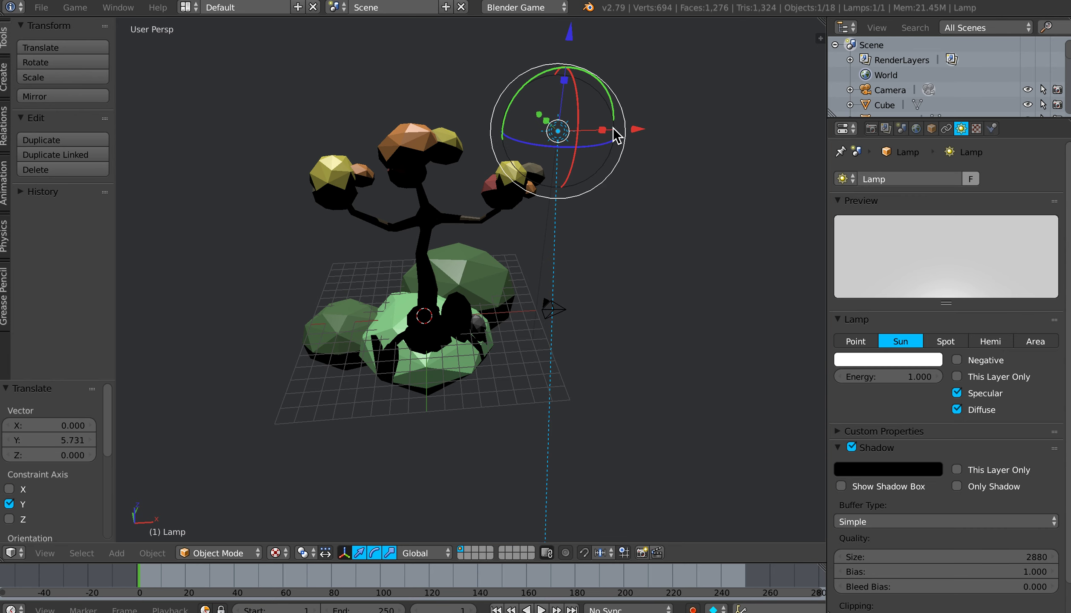
left_click_drag(634, 128, 667, 127)
left_click(682, 135)
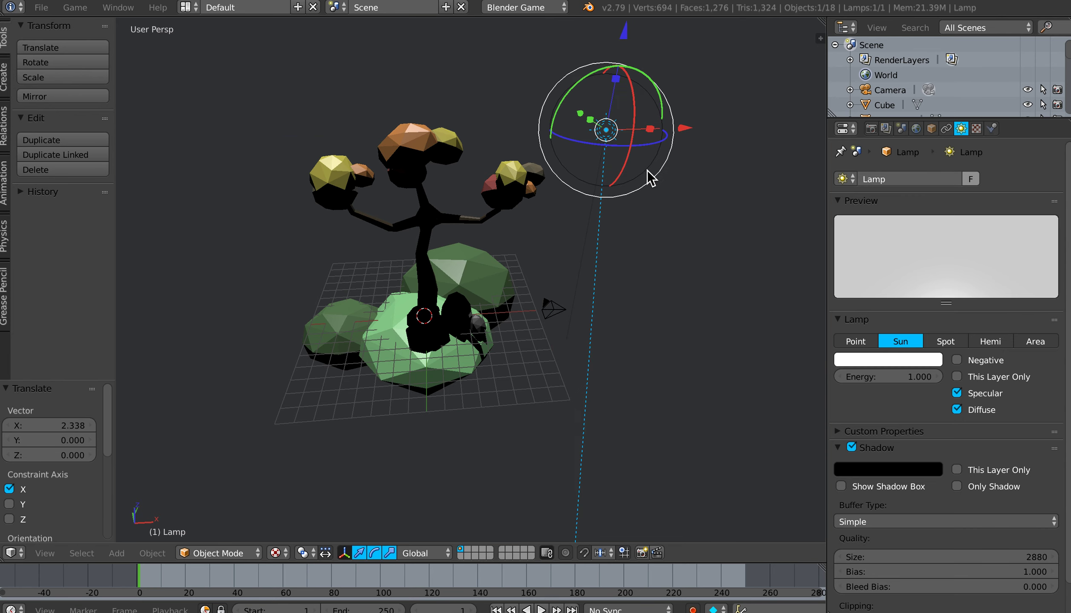
middle_click_drag(597, 195, 572, 188)
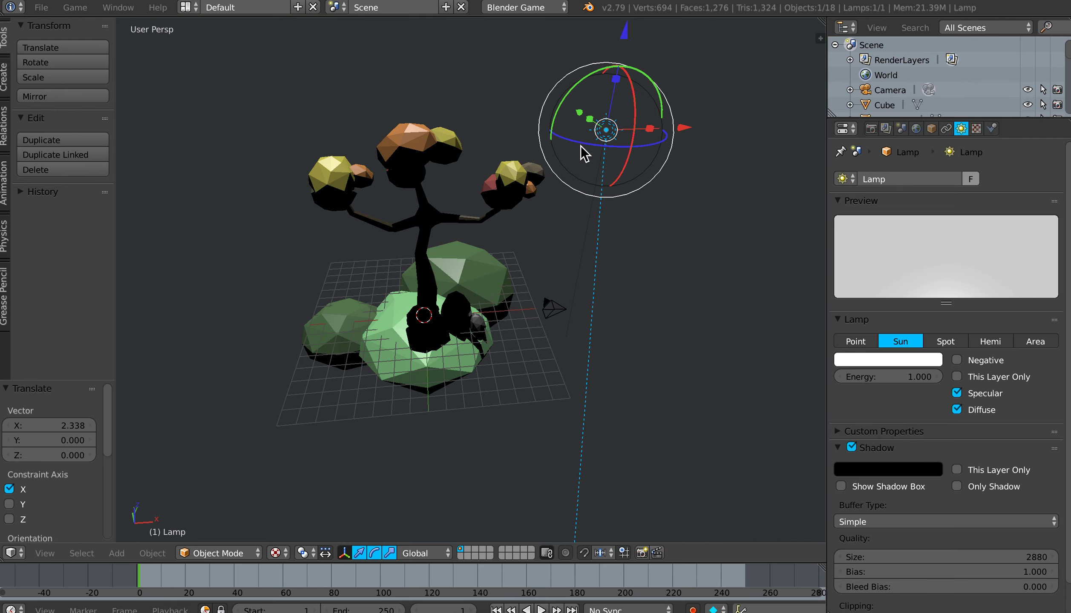
left_click_drag(580, 112, 567, 88)
Step: Fine-tune the sun lamp's rotation to about 3.7° on X, 4.6° on Y and 170° on Z, and deselect it
middle_click_drag(566, 154, 638, 227)
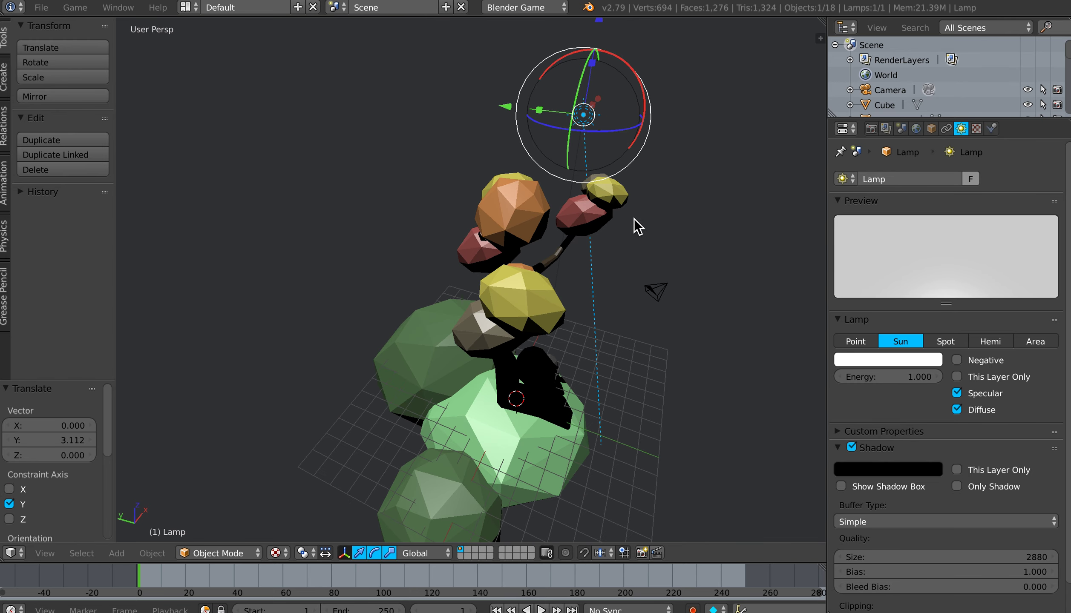
left_click_drag(616, 130, 617, 133)
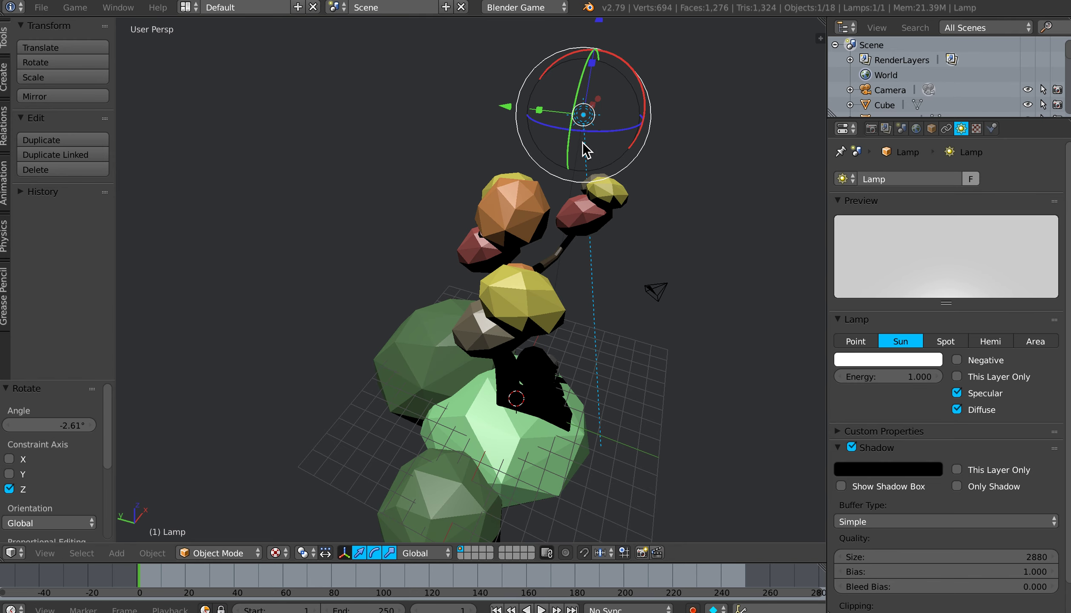
left_click_drag(647, 89, 648, 97)
middle_click_drag(654, 211, 573, 215)
mouse_move(564, 115)
left_mouse_down()
mouse_move(576, 112)
mouse_move(558, 116)
mouse_move(556, 131)
left_mouse_up()
middle_click_drag(532, 213, 596, 241, "shift")
key("a")
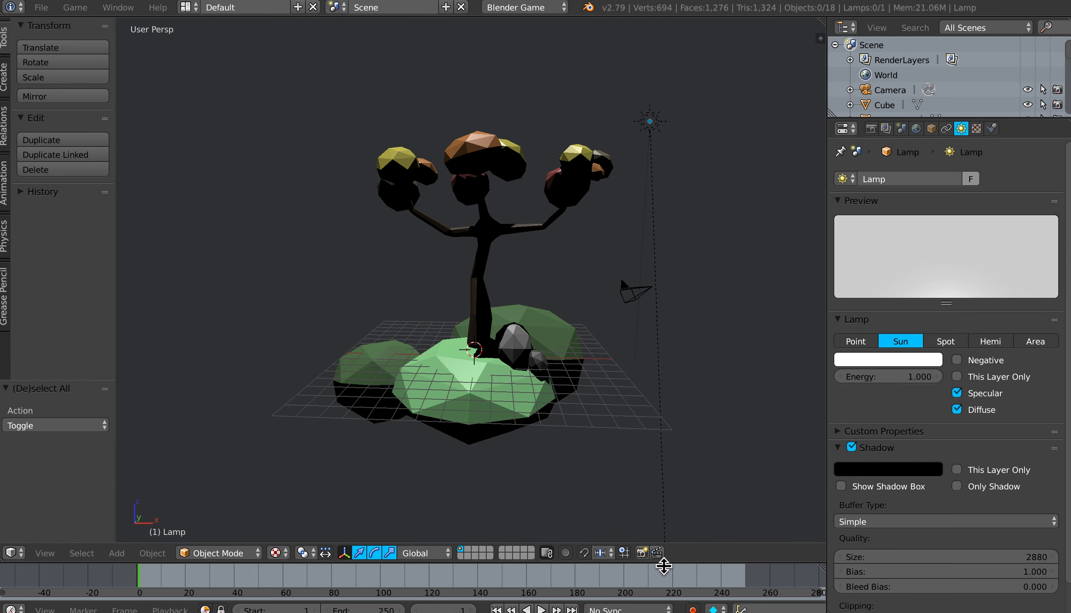
Step: Enlarge the timeline area, change it to the Logic Editor and hide its game properties sidebar
left_click_drag(663, 566, 710, 446)
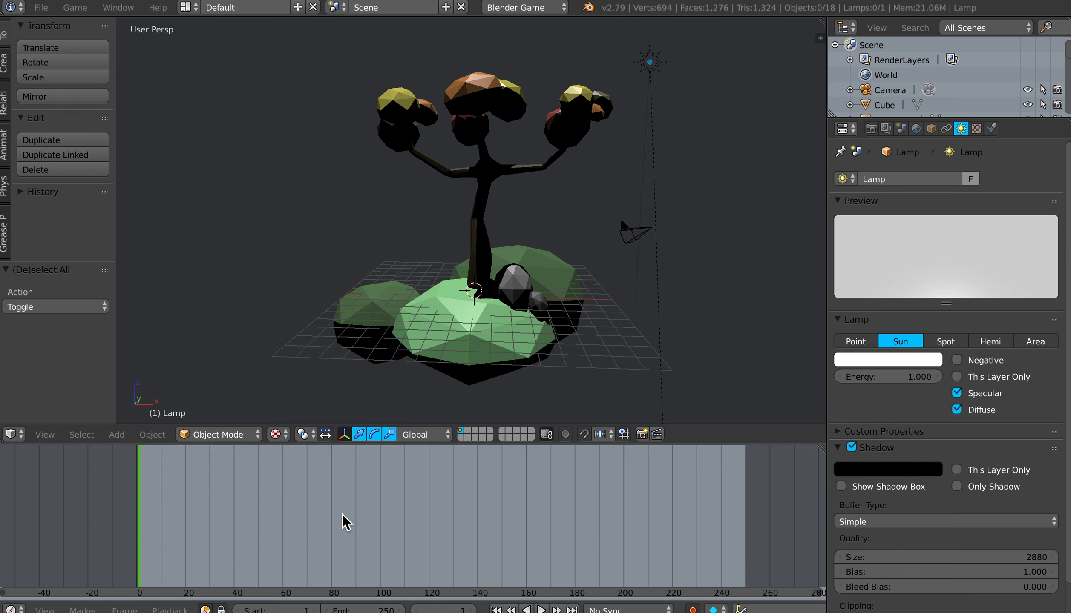
left_click(12, 609)
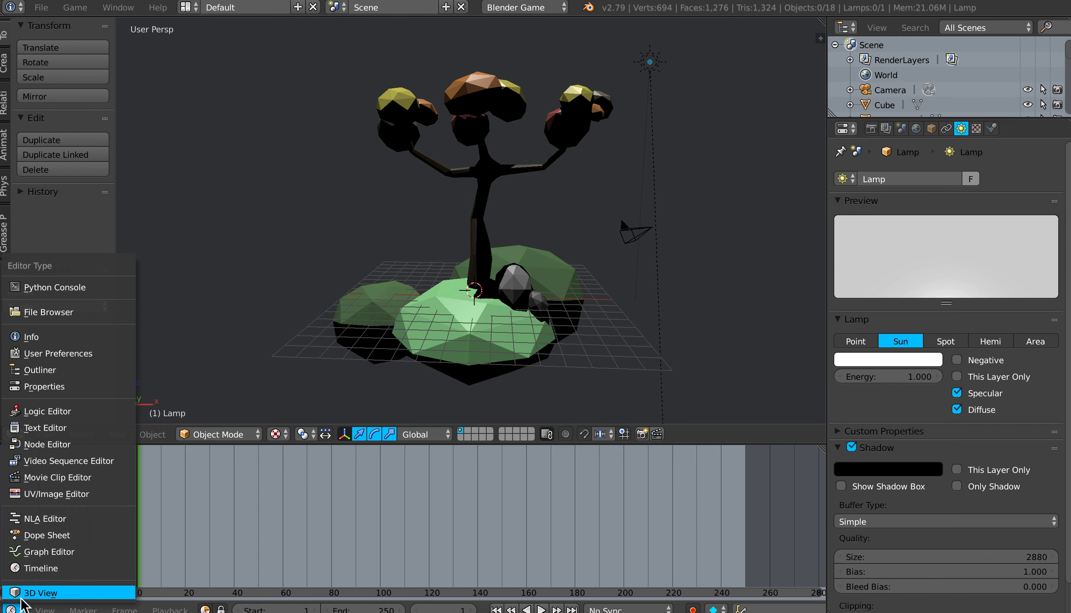
left_click(43, 411)
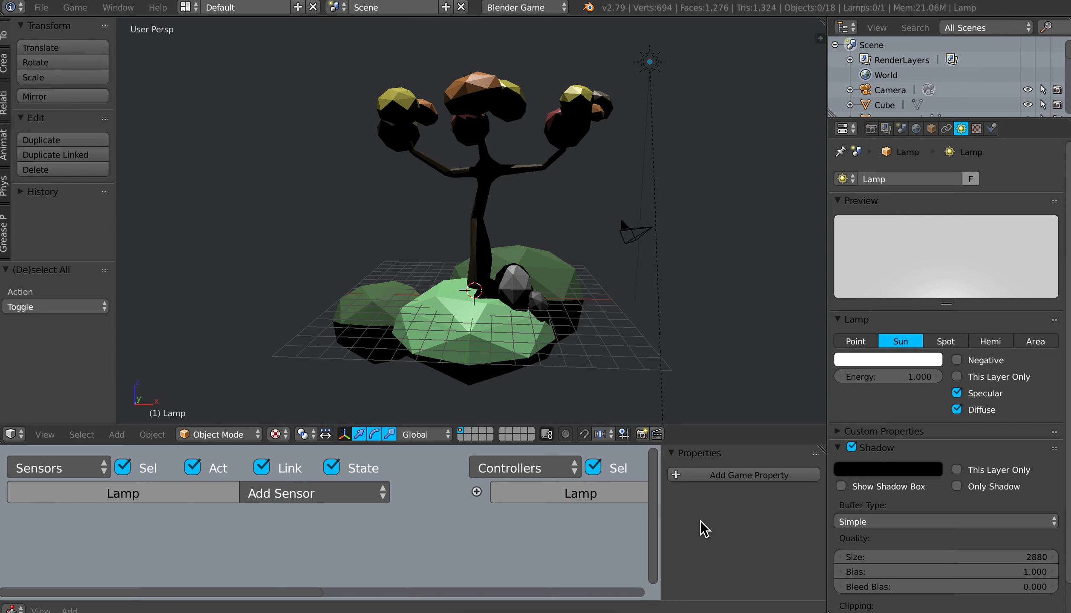
key("n")
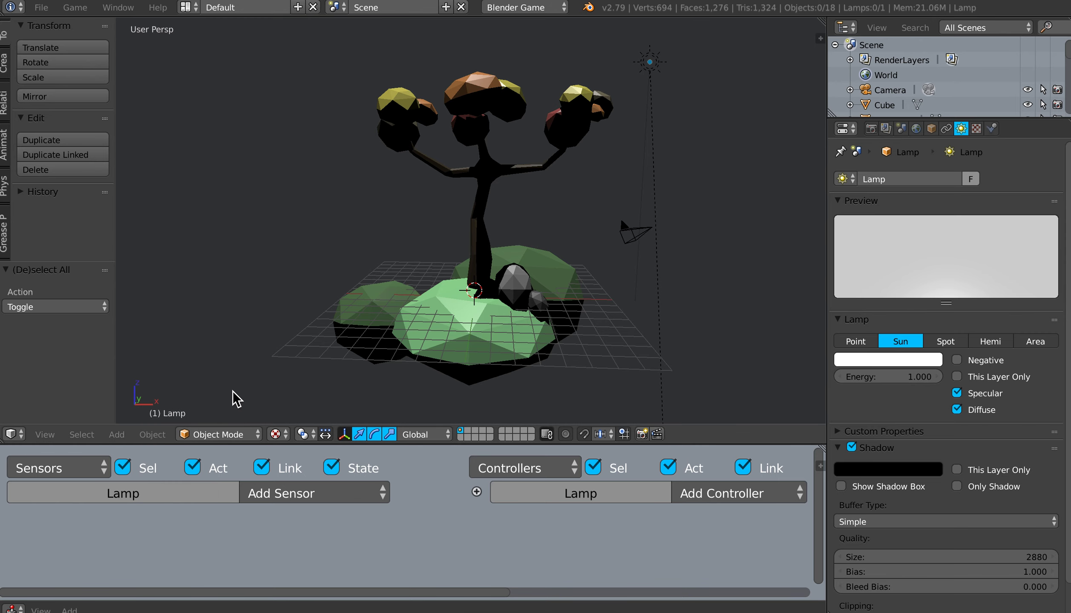
Step: Show the 3D view's transform properties and fit the sensor, controller and actuator columns in the Logic Editor
key("n")
left_click_drag(198, 395, 203, 293)
left_click(282, 360)
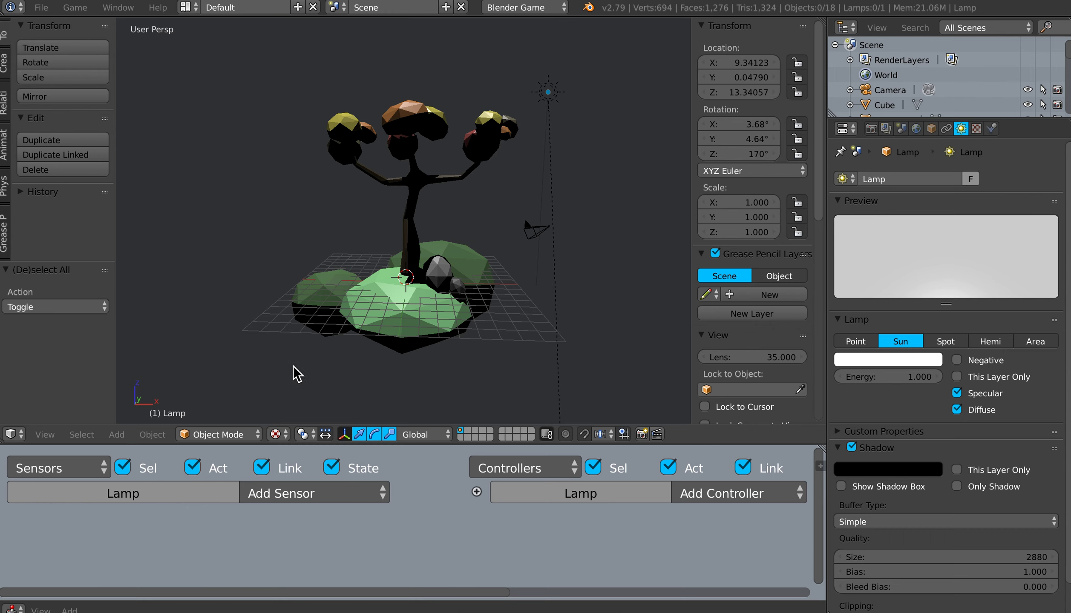
key("n")
key("n")
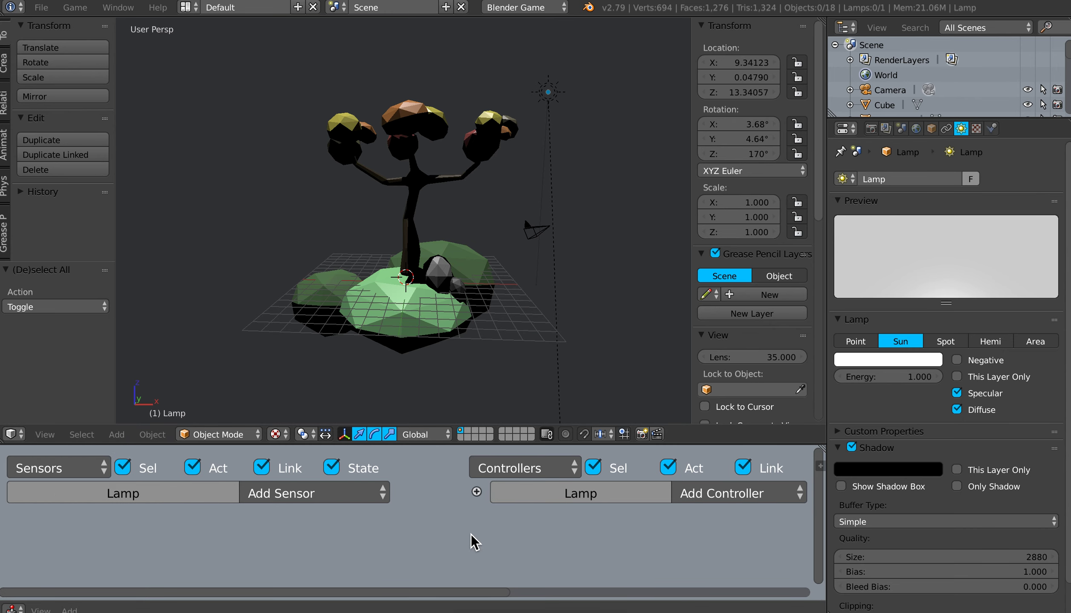
scroll(485, 544, "down", 5)
scroll(485, 544, "down", 3)
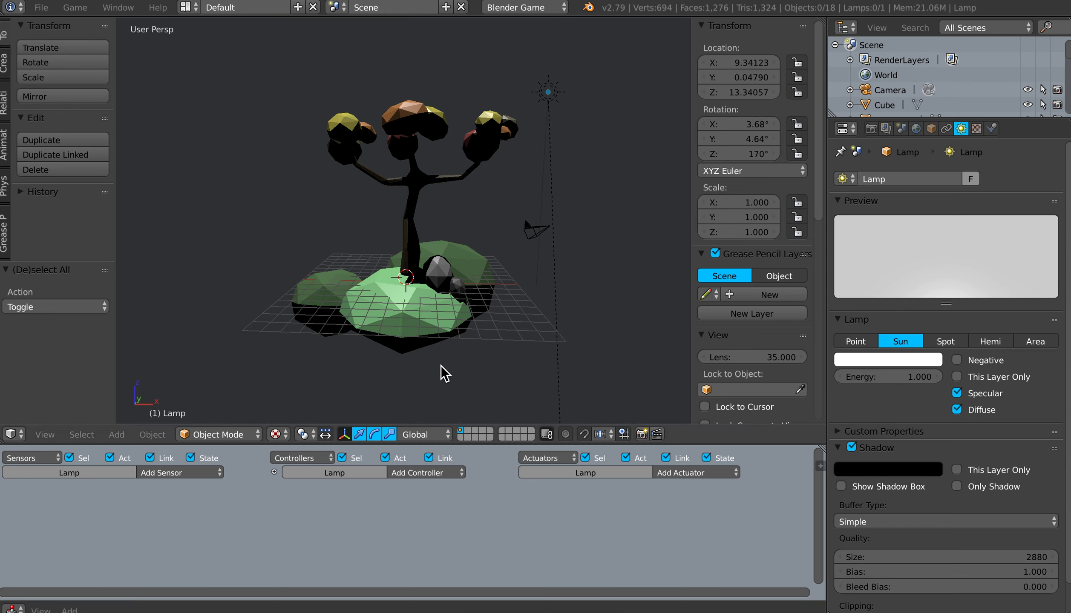
Step: Box-select the whole tree together with the grass mounds and rocks at its base, leaving out the lamp and camera
scroll(459, 345, "up", 1)
middle_click_drag(459, 345, 490, 358)
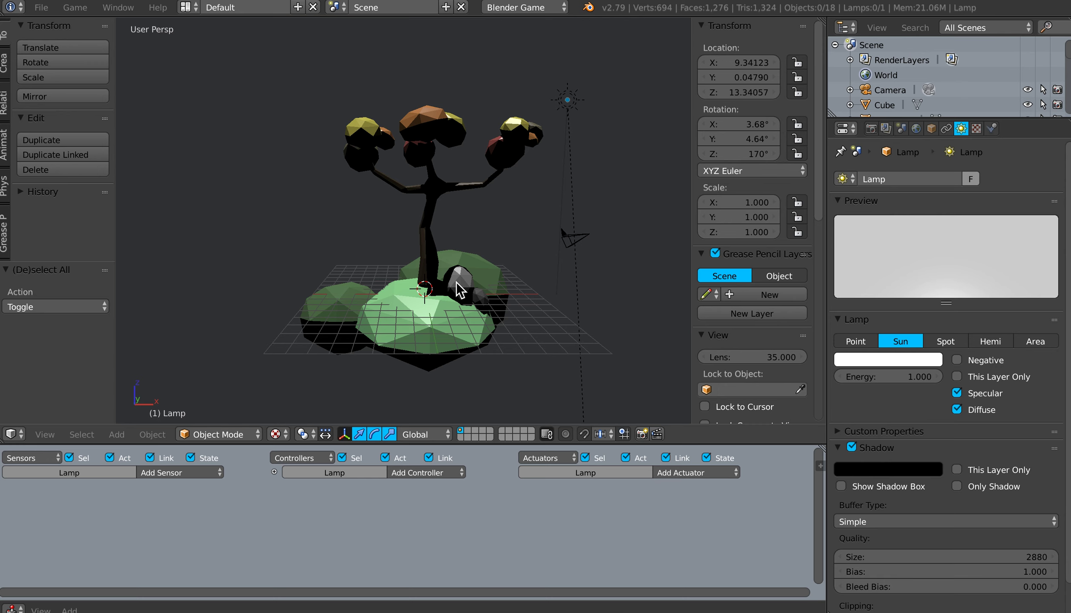
middle_click_drag(454, 286, 471, 281, "shift")
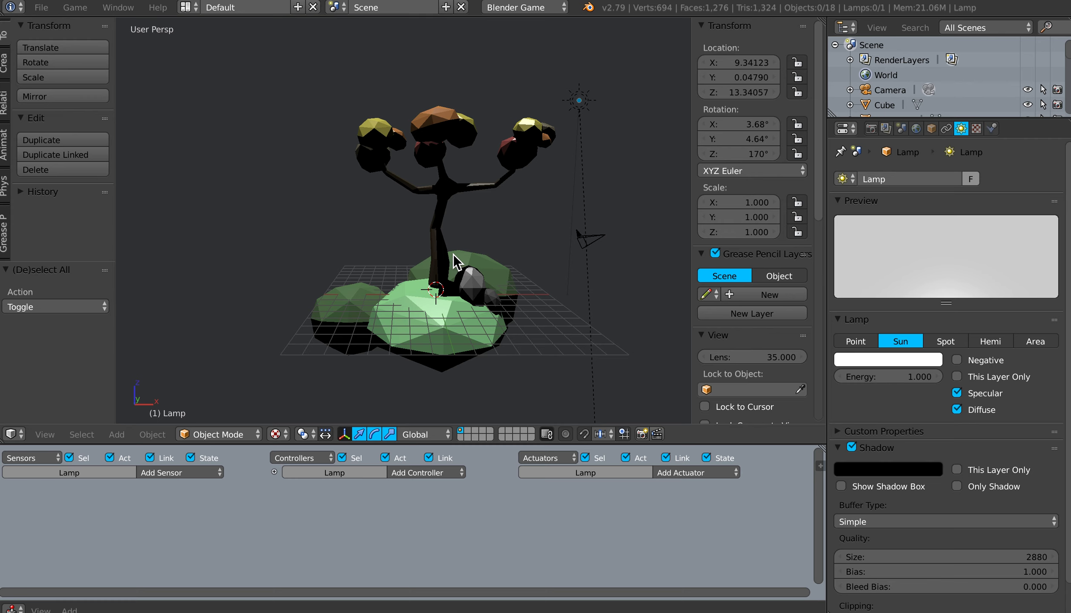
key("b")
left_click_drag(345, 84, 562, 197)
key("b")
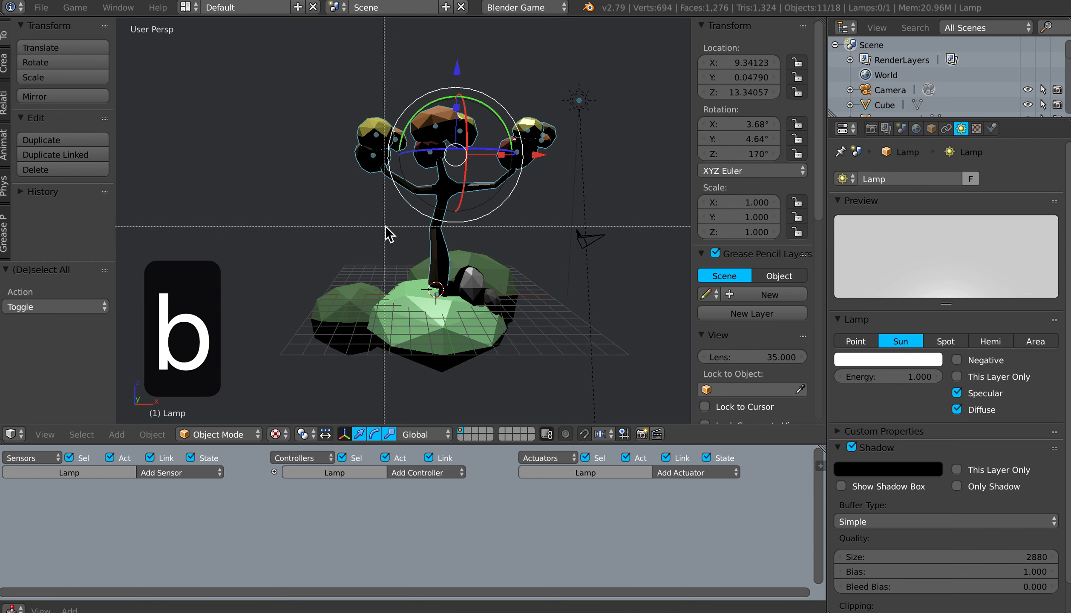
left_click_drag(306, 224, 531, 364)
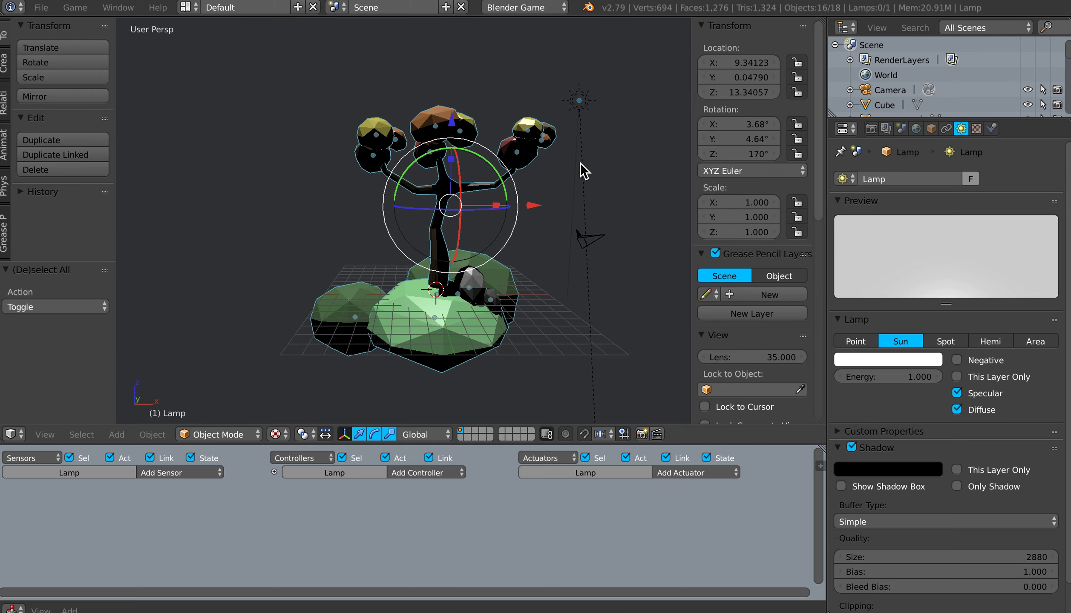
middle_click_drag(442, 311, 551, 190)
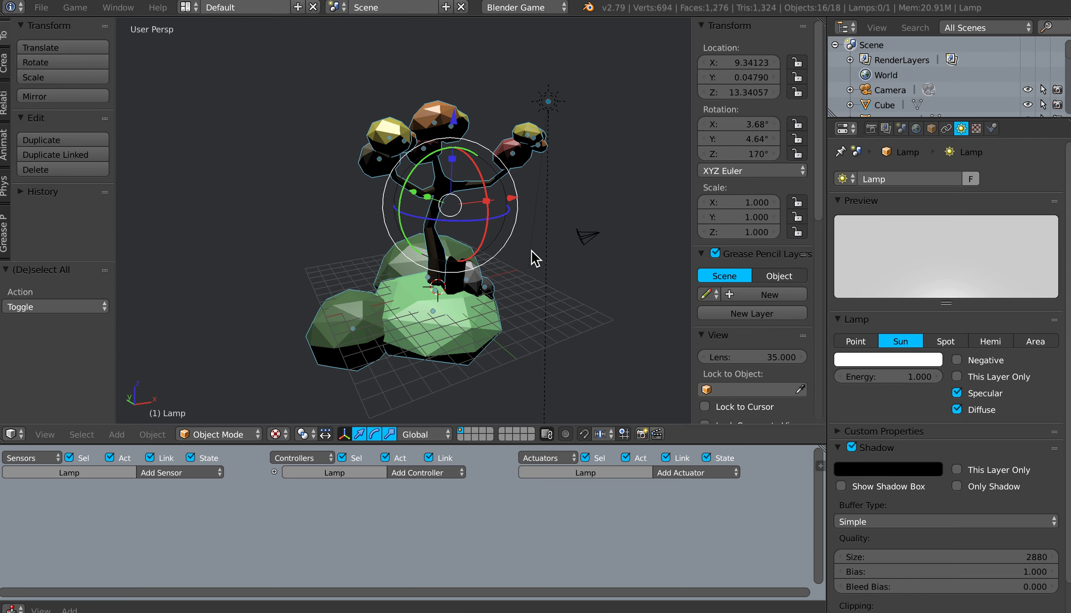
key("g")
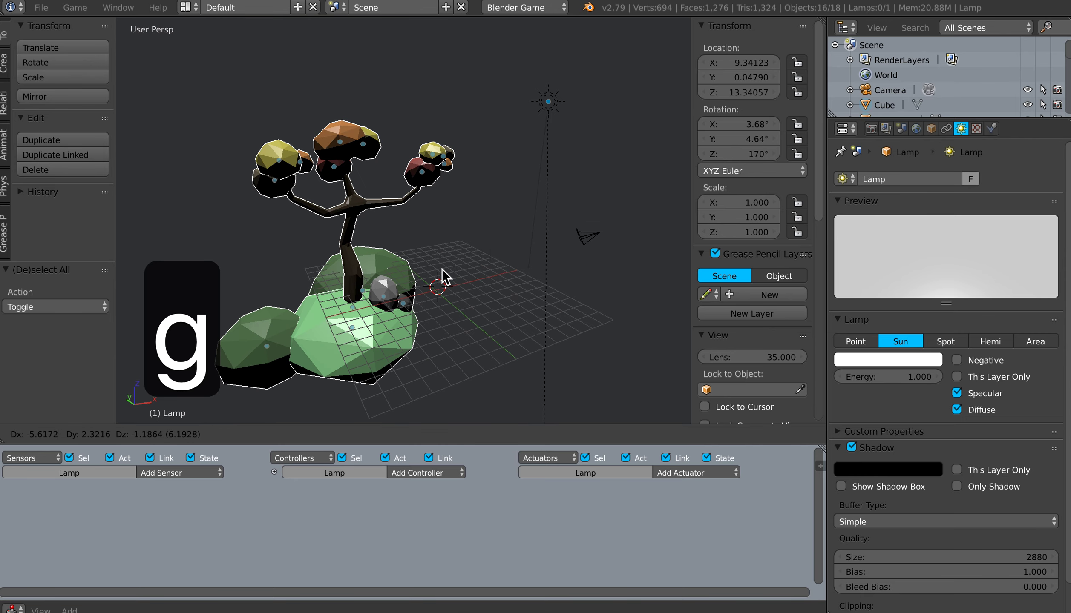
key("Escape")
mouse_move(511, 290)
middle_mouse_down()
mouse_move(491, 284)
mouse_move(513, 294)
mouse_move(508, 284)
middle_mouse_up()
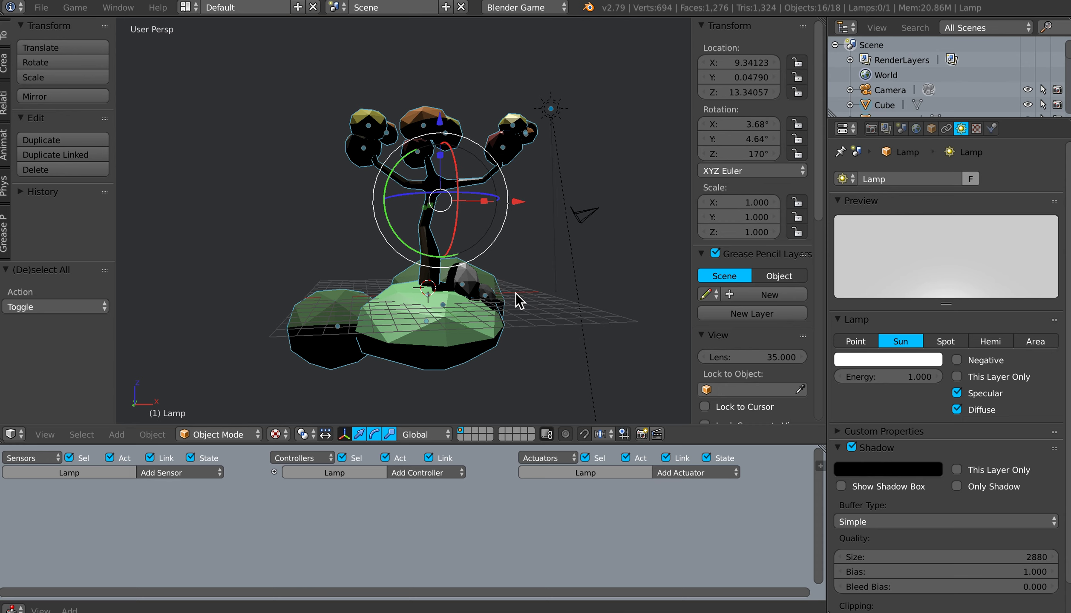
Step: Try to join the selected tree, mounds and rocks into the central grass mound, and undo the join
key("ctrl+j")
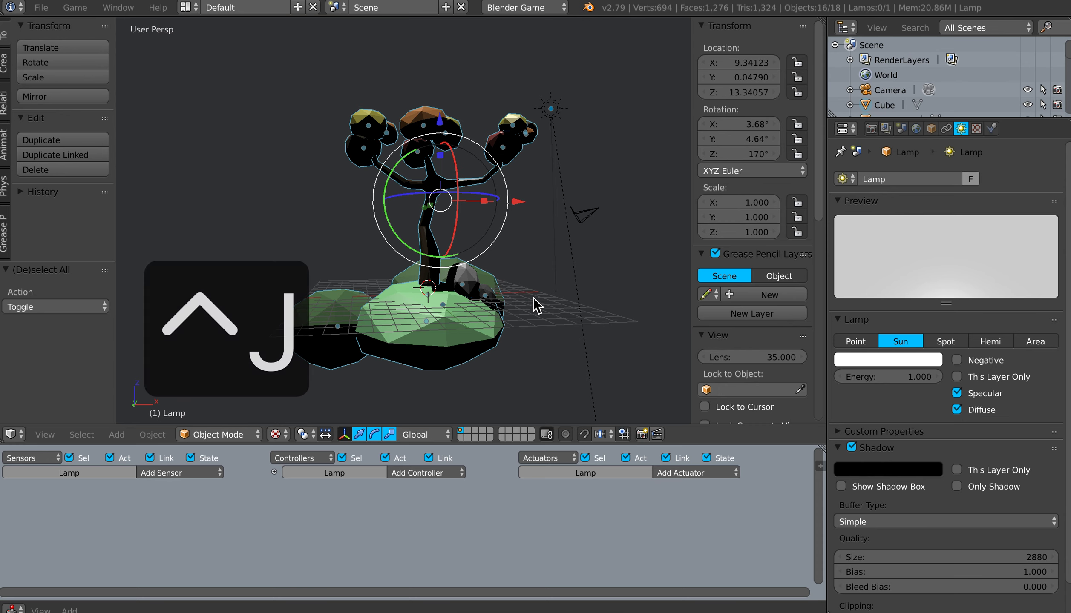
key("ctrl+j")
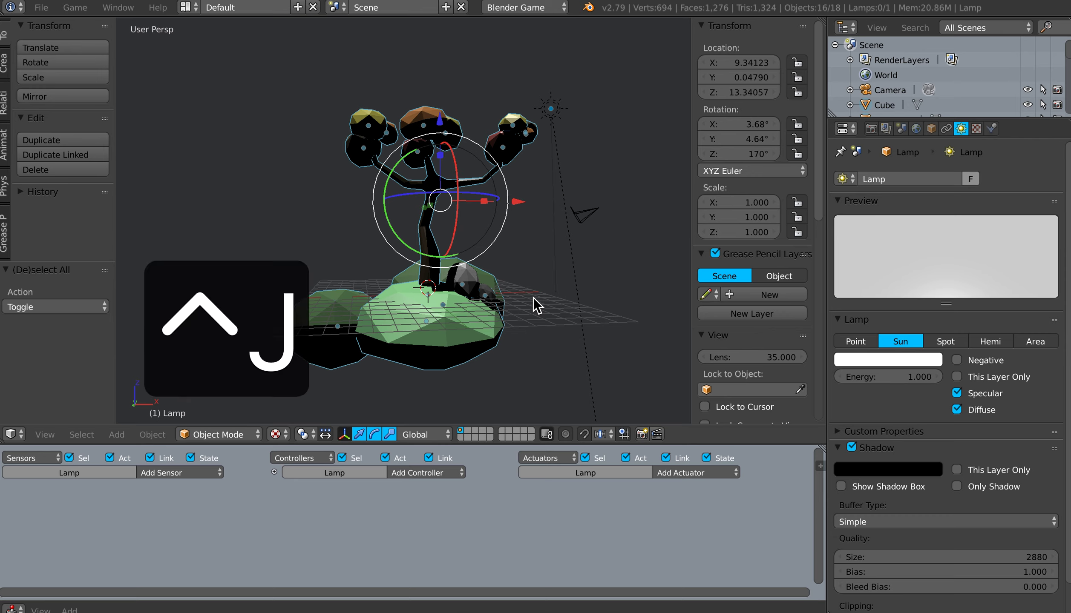
mouse_move(517, 316)
middle_mouse_down()
mouse_move(529, 322)
mouse_move(493, 328)
mouse_move(497, 312)
middle_mouse_up()
key("a")
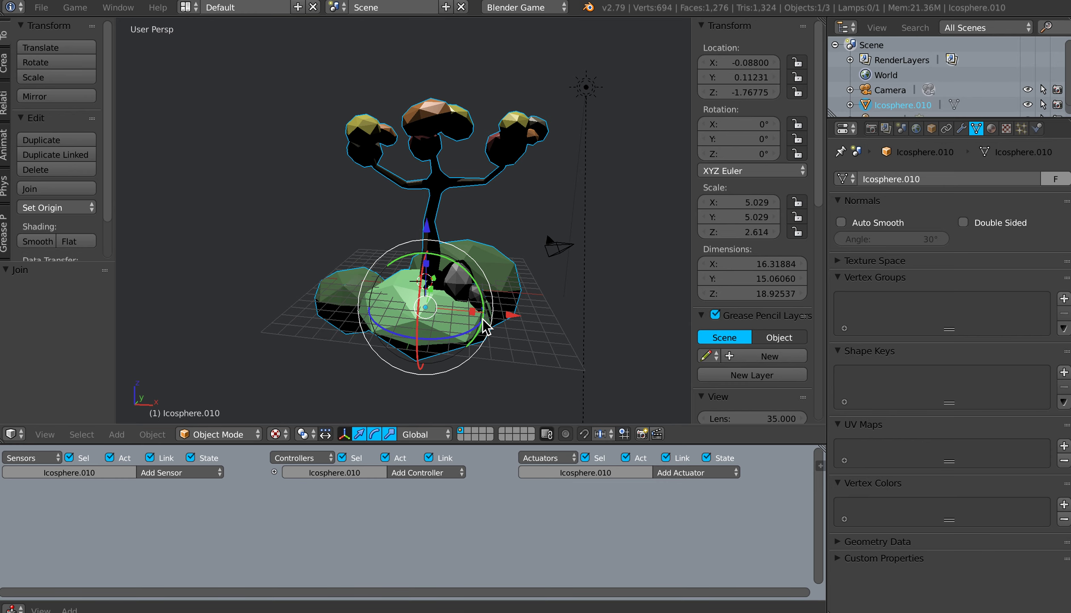
key("ctrl+z")
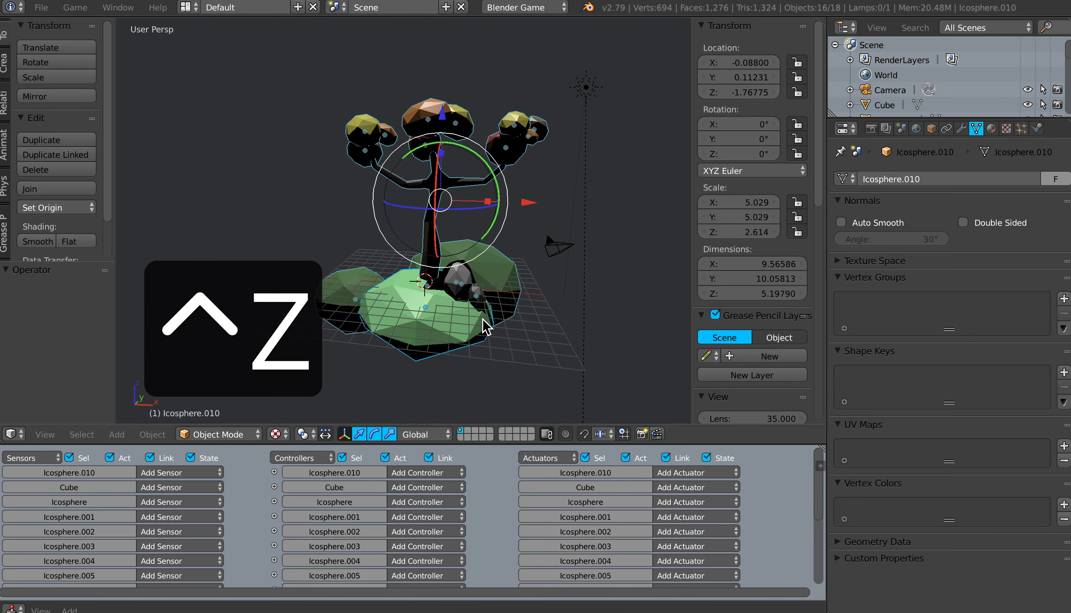
Step: Make the small left grass mound the active object and join all selected tree and base parts into it
mouse_move(463, 329)
middle_mouse_down()
mouse_move(494, 330)
mouse_move(476, 331)
middle_mouse_up()
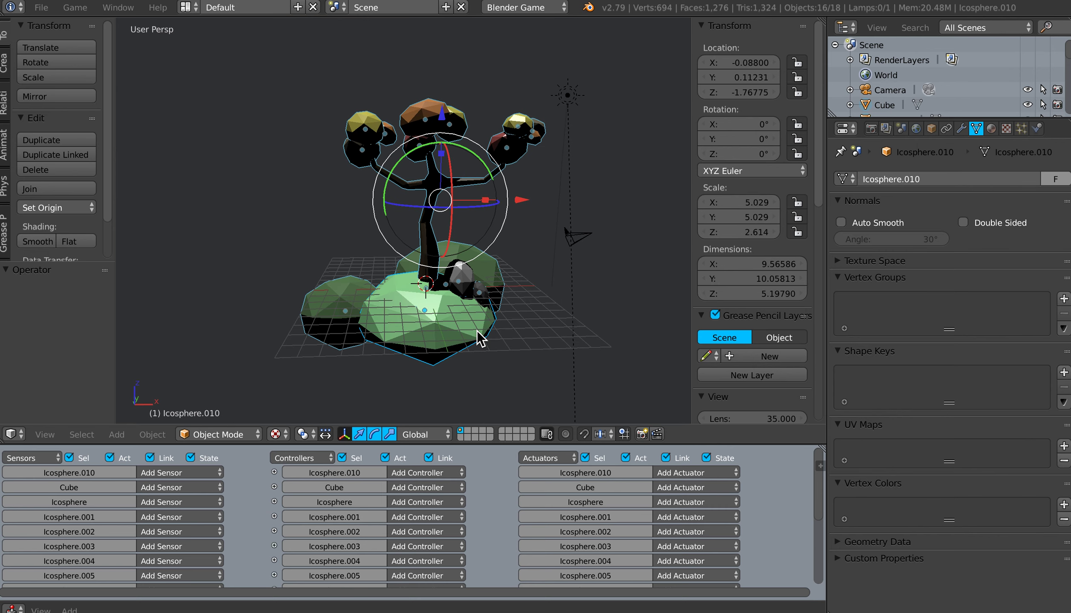
right_click(346, 310, "shift")
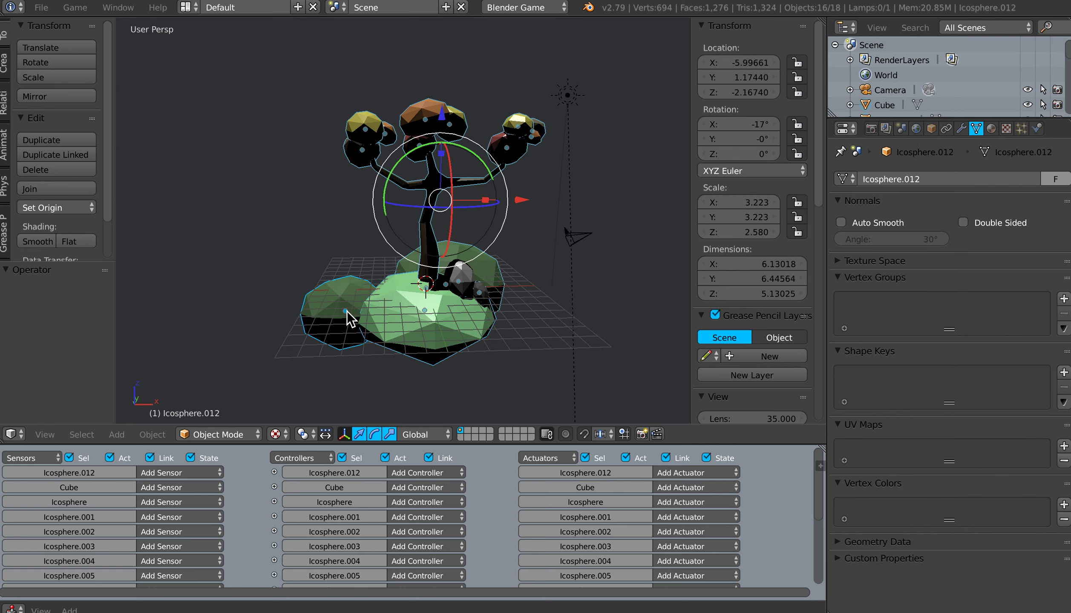
right_click(347, 312, "shift")
right_click(351, 316, "shift")
middle_click_drag(434, 326, 459, 325)
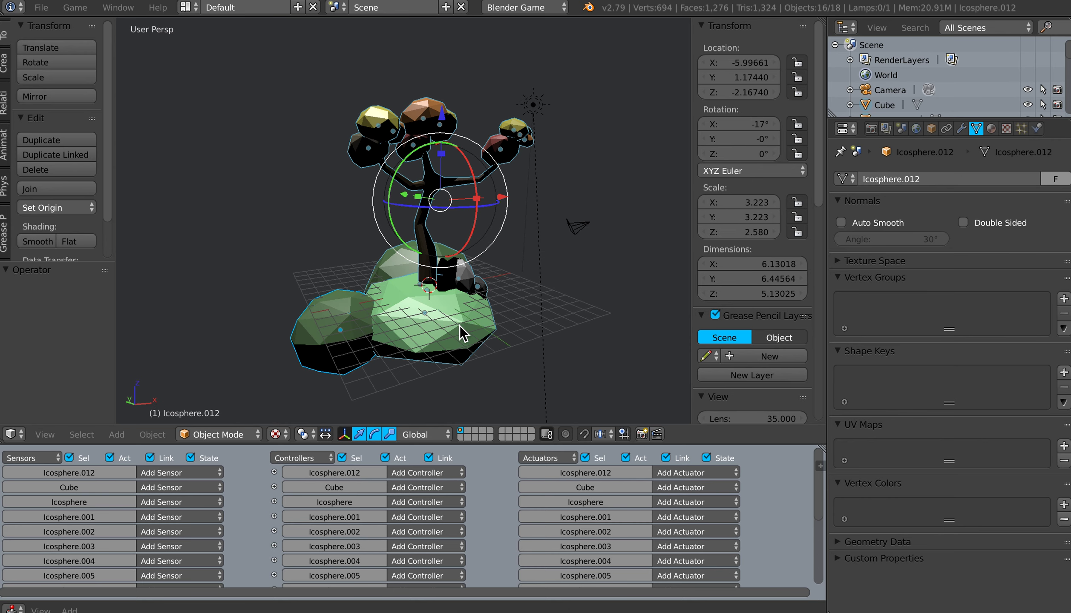
right_click(345, 316, "shift")
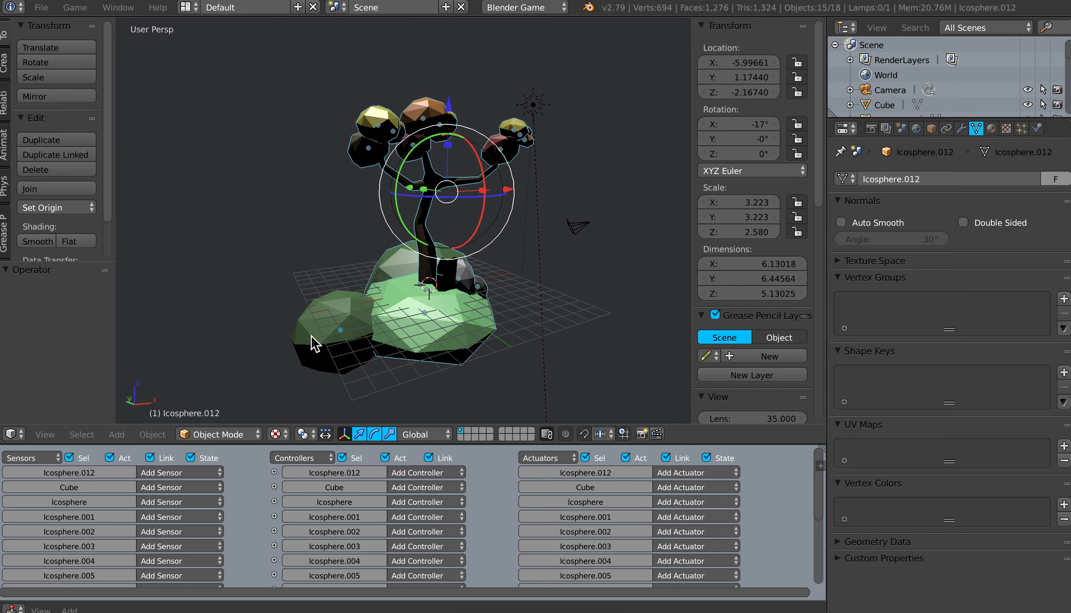
right_click(330, 321, "shift")
mouse_move(346, 342)
middle_mouse_down()
mouse_move(382, 334)
mouse_move(334, 329)
middle_mouse_up()
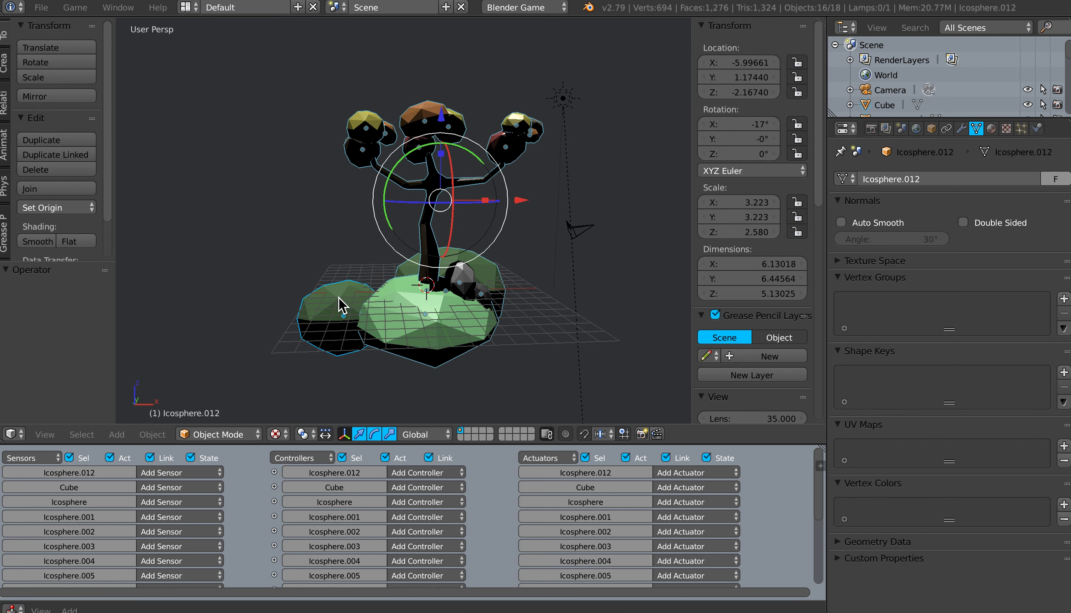
mouse_move(433, 315)
middle_mouse_down()
mouse_move(393, 314)
mouse_move(414, 315)
middle_mouse_up()
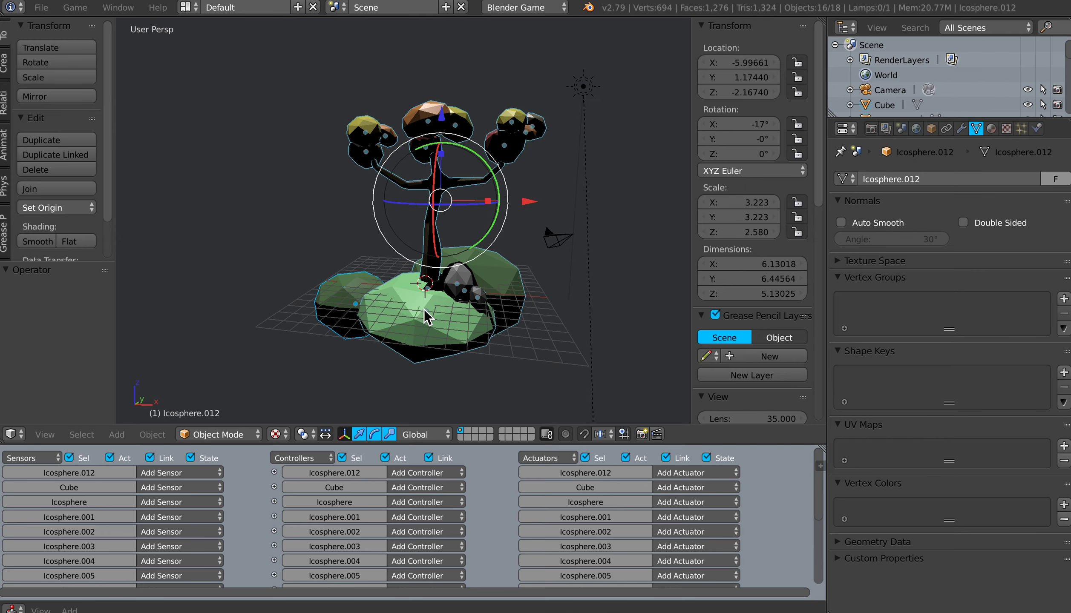
key("ctrl+j")
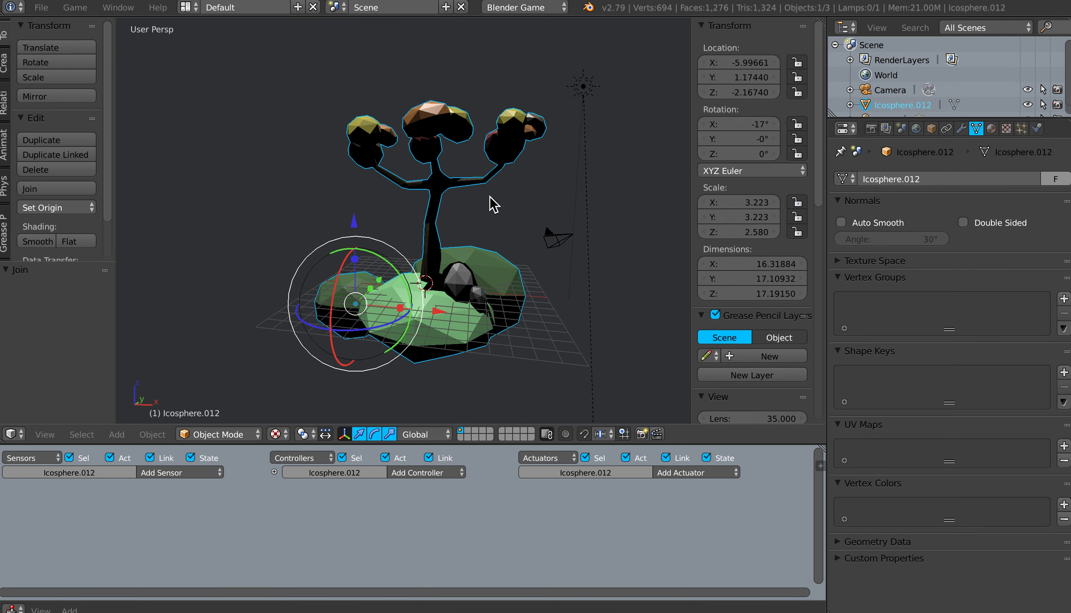
Step: Try scaling the joined tree model and rotating it around the Z axis
middle_click_drag(409, 286, 457, 299)
key("a")
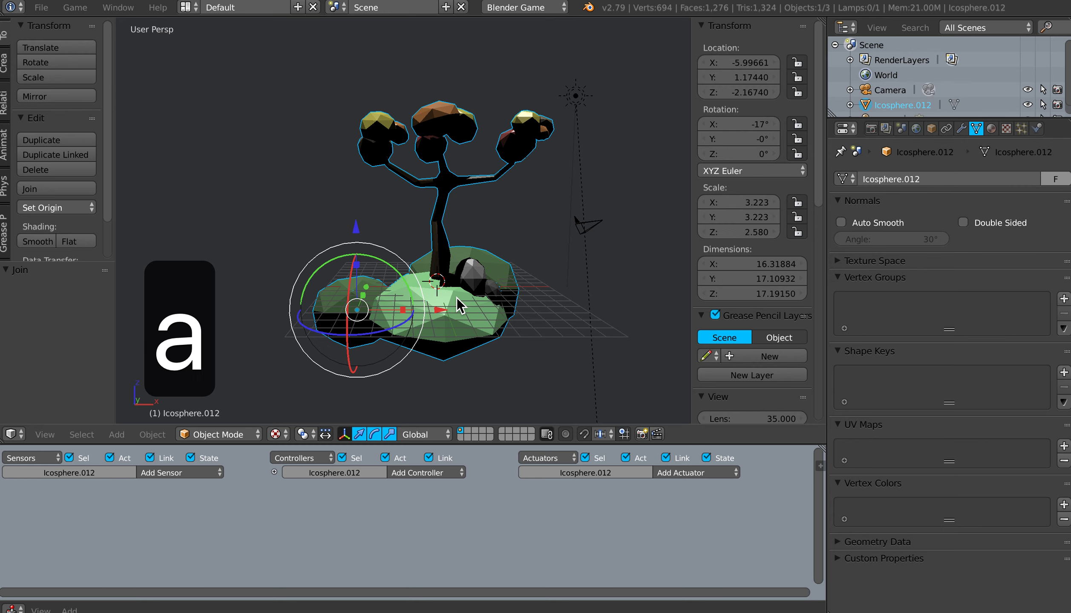
right_click(438, 251)
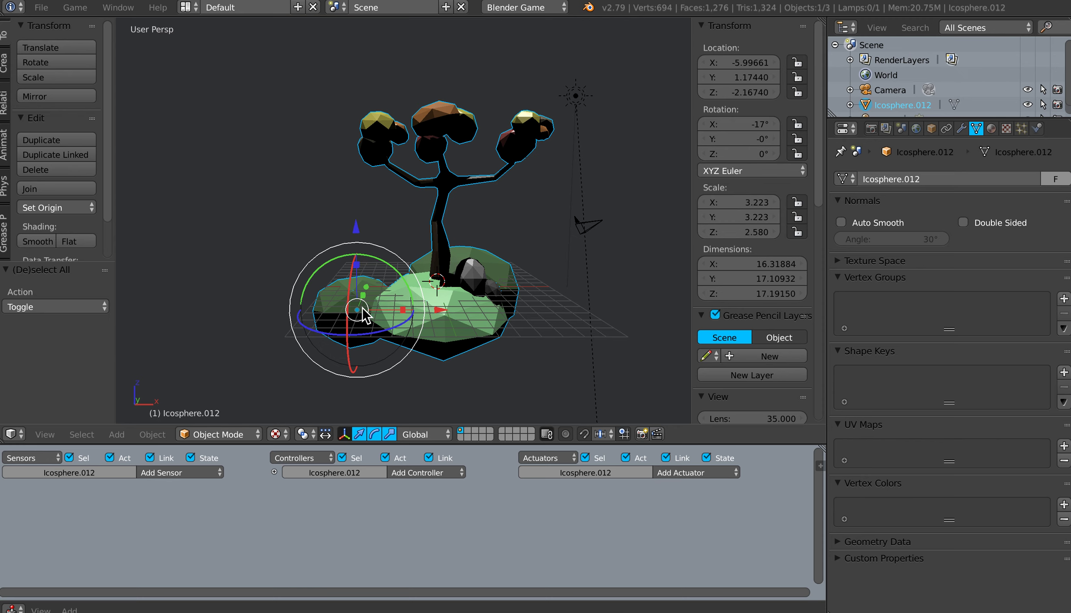
middle_click_drag(362, 316, 385, 318)
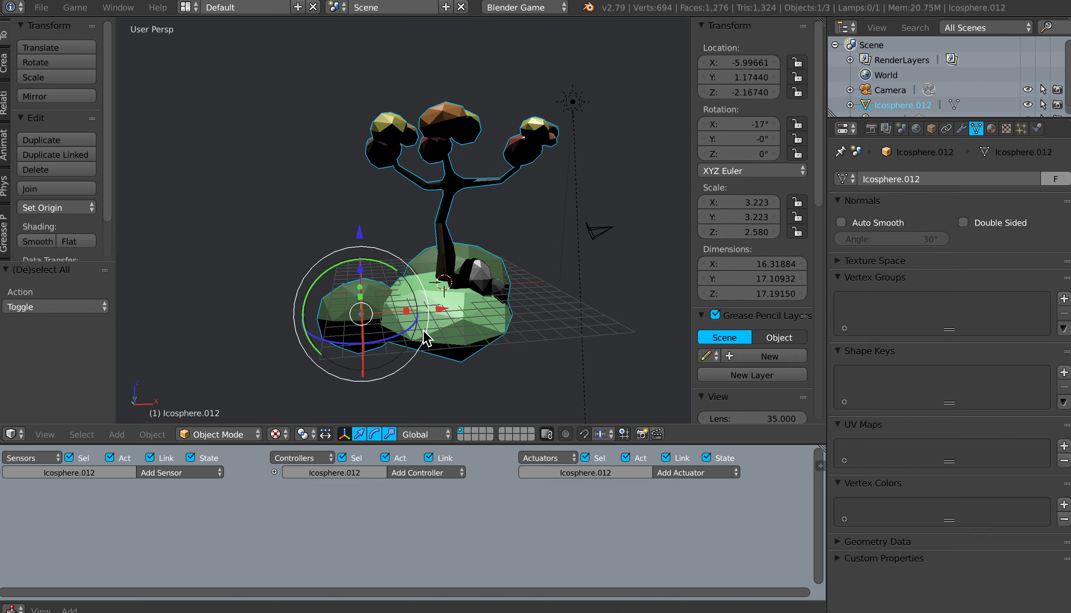
key("s")
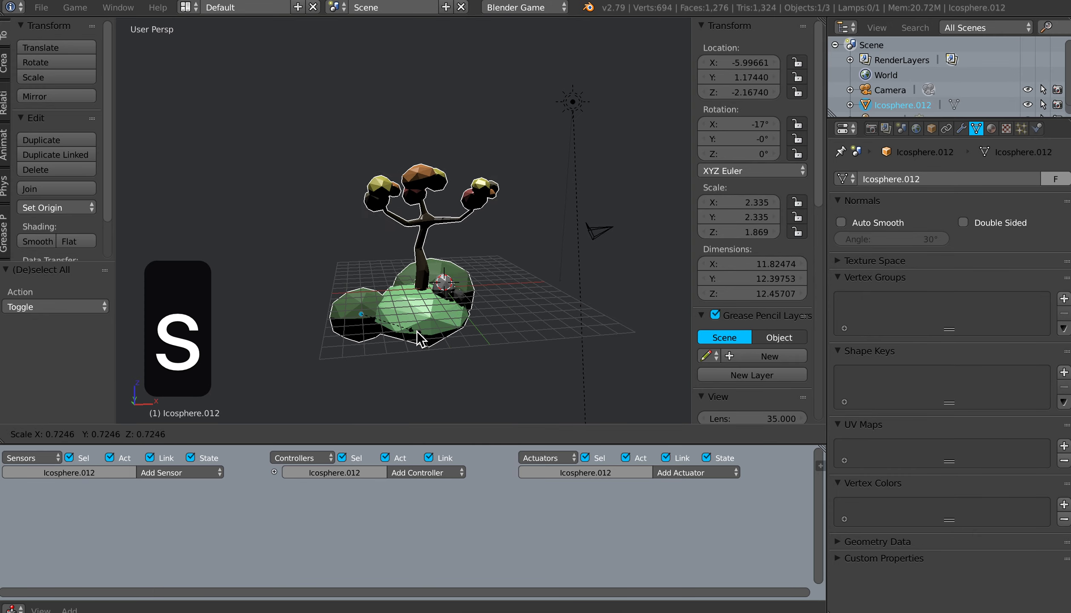
key("Escape")
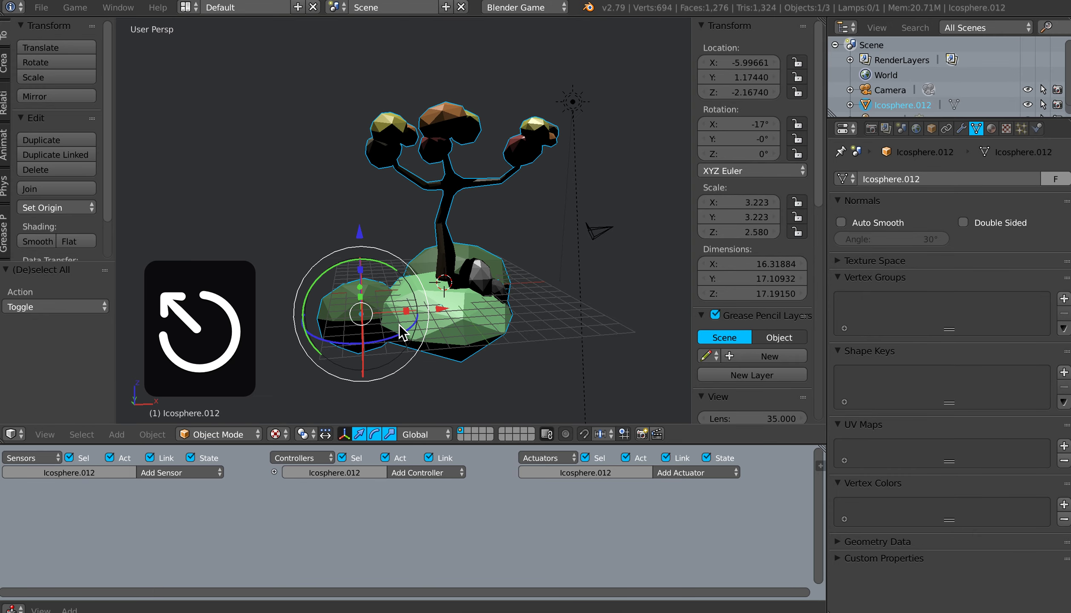
key("r")
key("z")
right_click(381, 337)
key("ctrl+z")
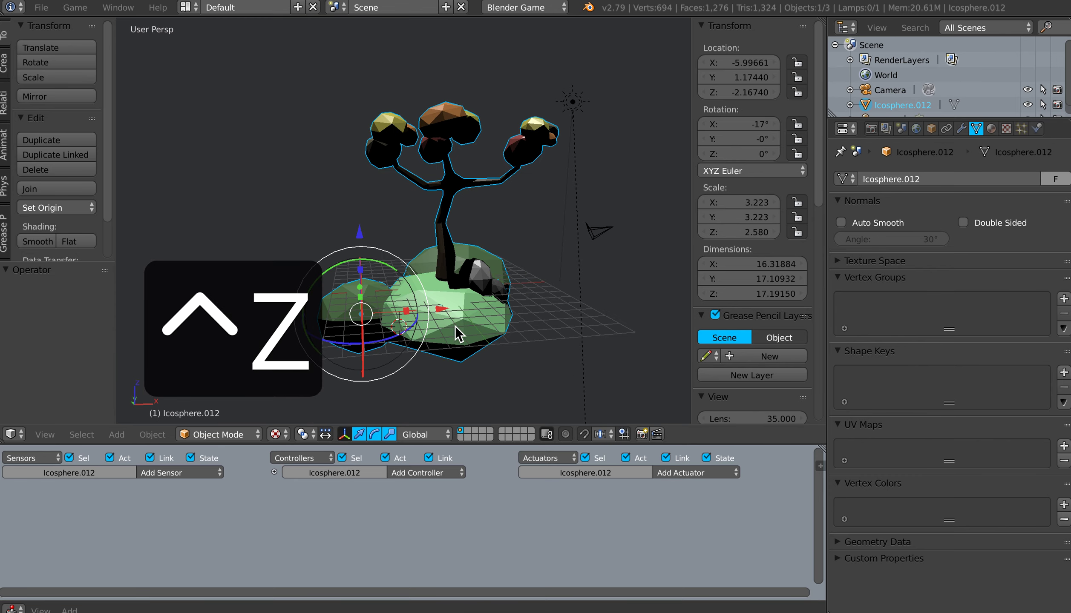
Step: Widen the tool shelf and set the joined tree model's origin to its geometry
middle_click_drag(477, 295, 460, 311)
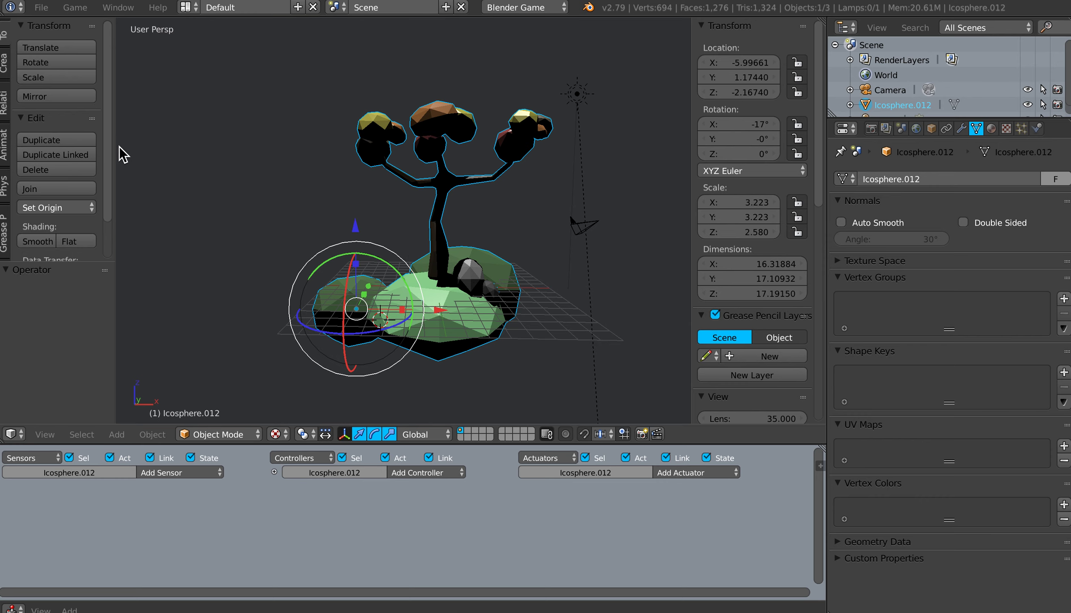
left_click_drag(117, 149, 167, 149)
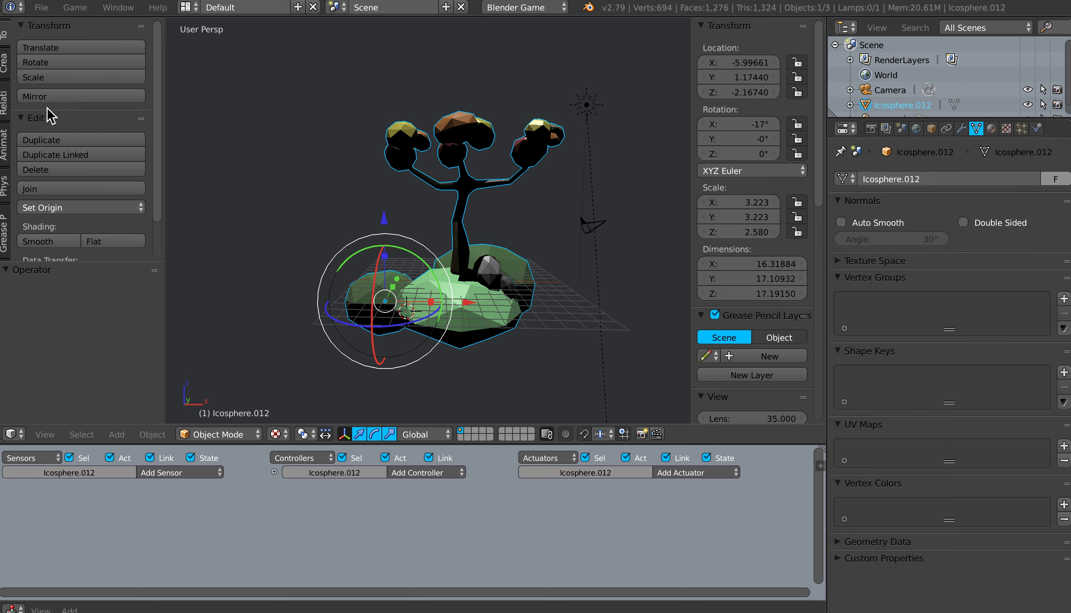
left_click(72, 209)
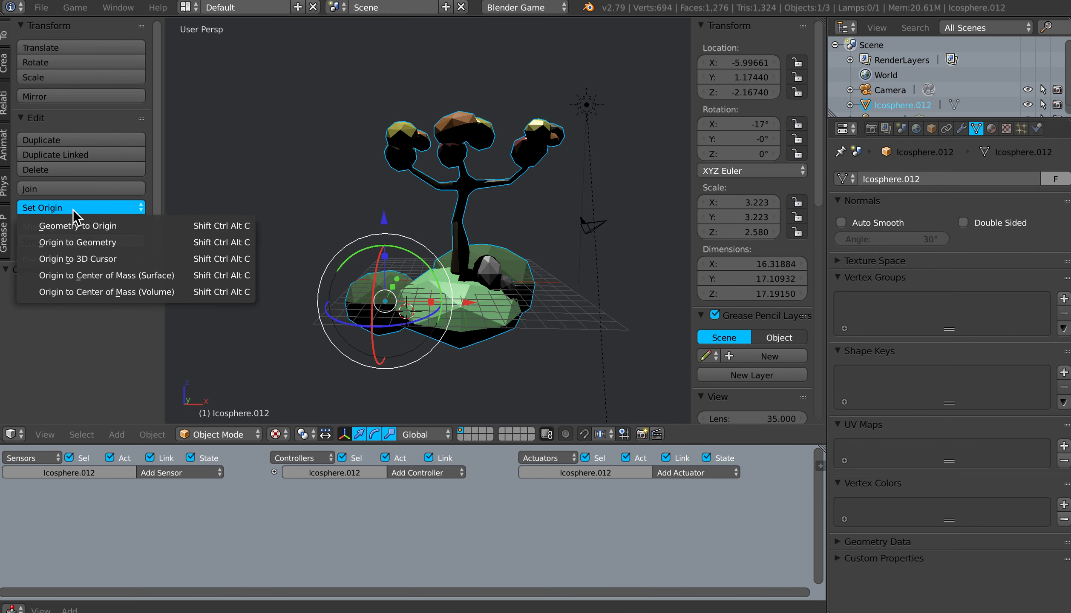
left_click(87, 242)
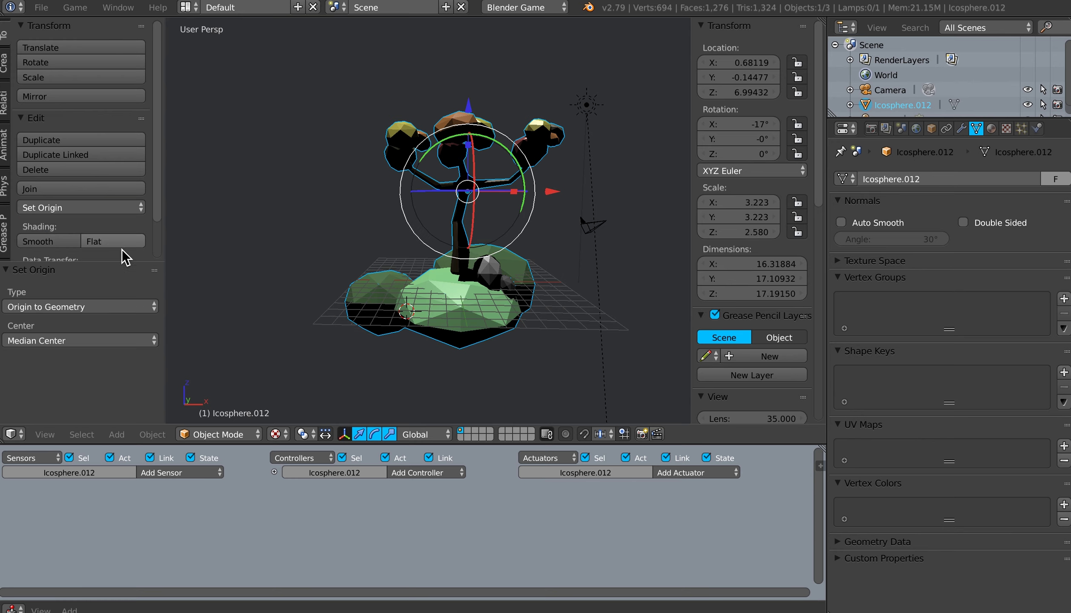
mouse_move(436, 289)
middle_mouse_down()
mouse_move(414, 289)
mouse_move(432, 289)
middle_mouse_up()
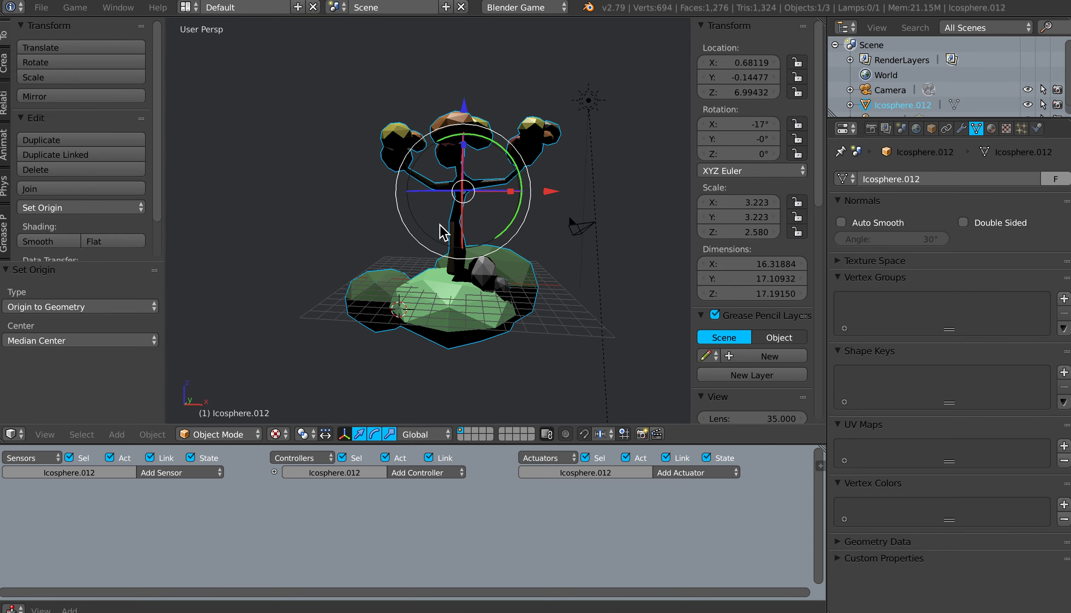
Step: Save the file and place the 3D cursor in the empty space to the left of the tree's base
key("ctrl+s")
left_click(468, 245)
left_click(294, 282)
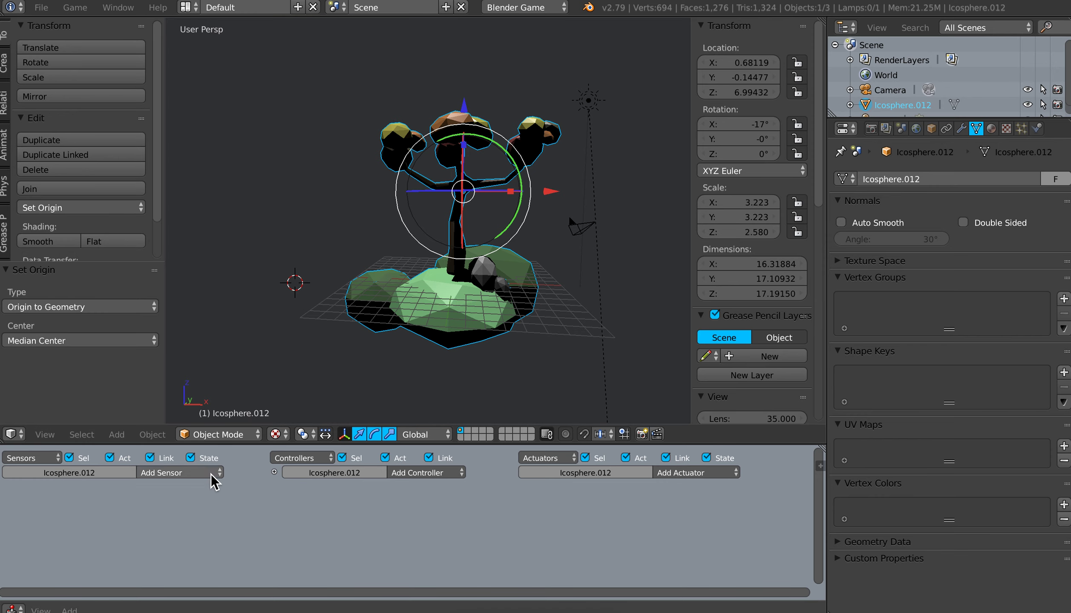
Step: Enlarge the Logic Editor, add a Keyboard sensor to the joined tree model and assign the Left Arrow as its key
left_click_drag(238, 446, 238, 424)
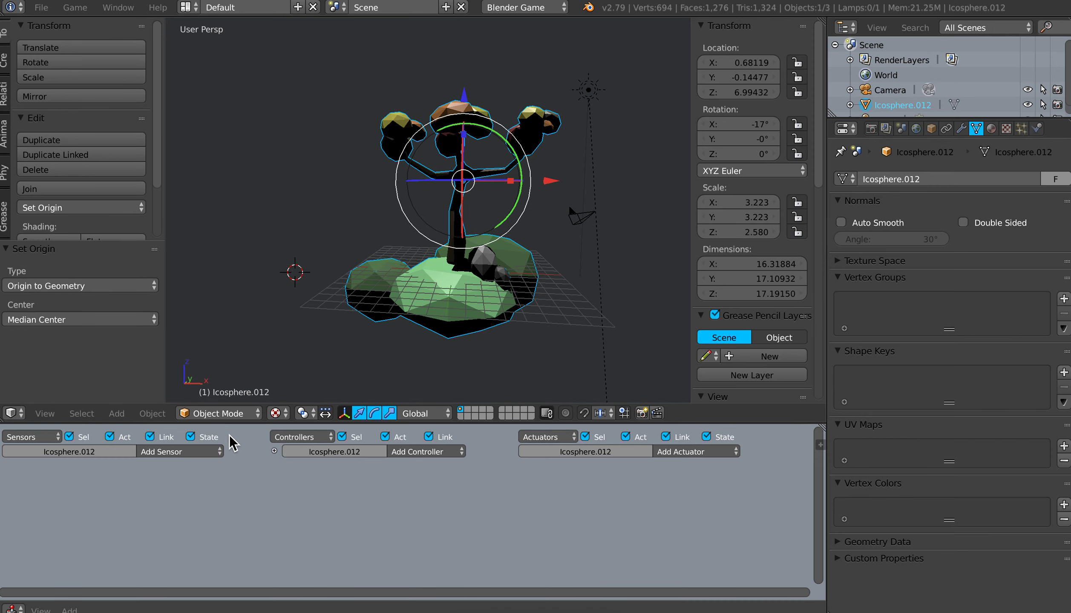
left_click(186, 451)
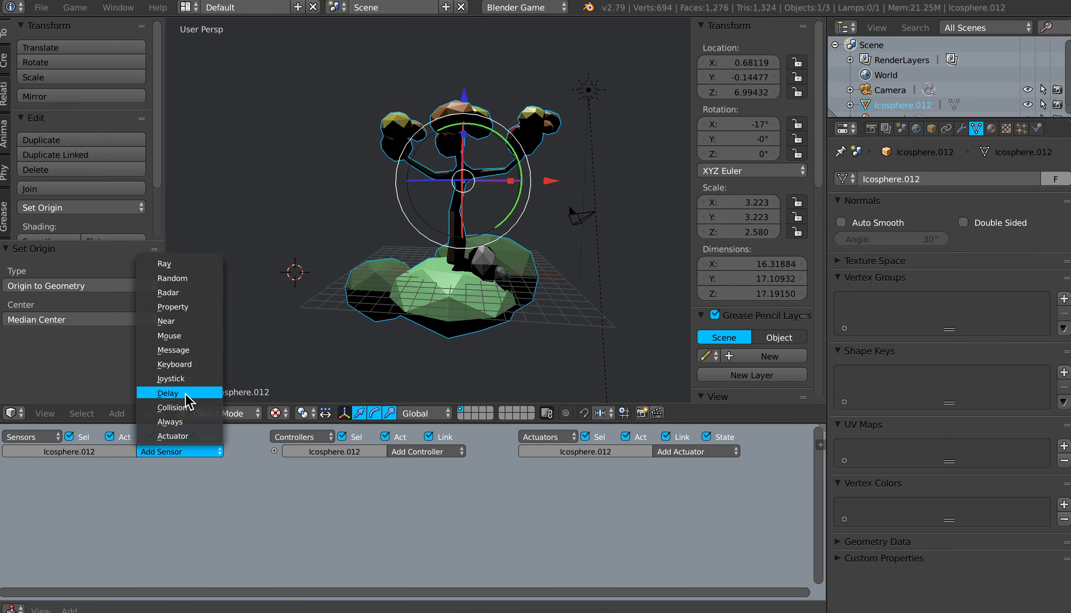
left_click(186, 366)
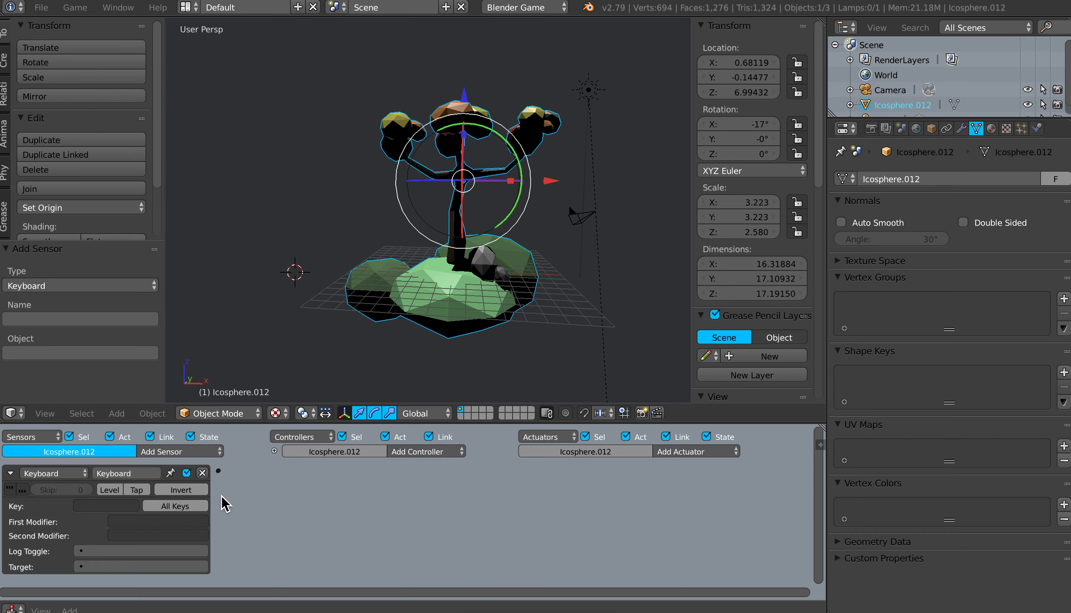
left_click(102, 505)
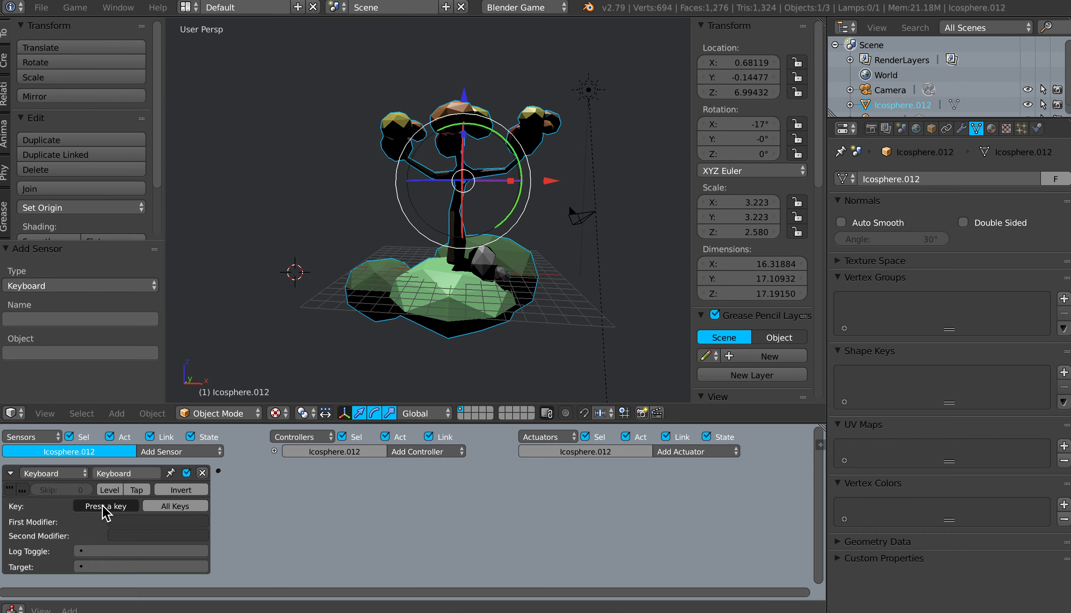
key("Left")
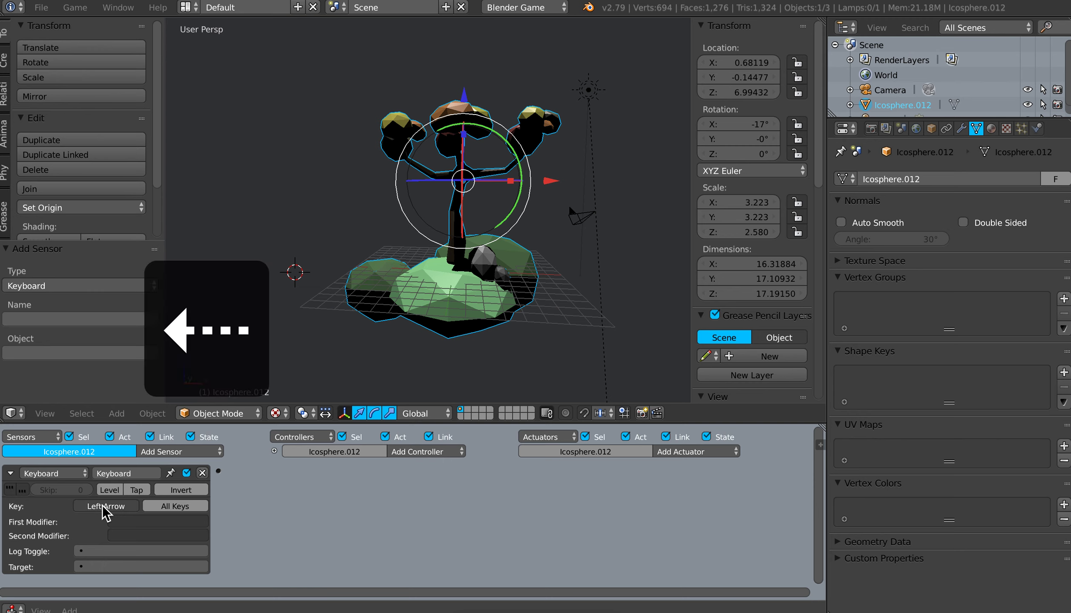
Step: Rename the tree's Keyboard sensor to "left" and collapse its settings
left_click(11, 474)
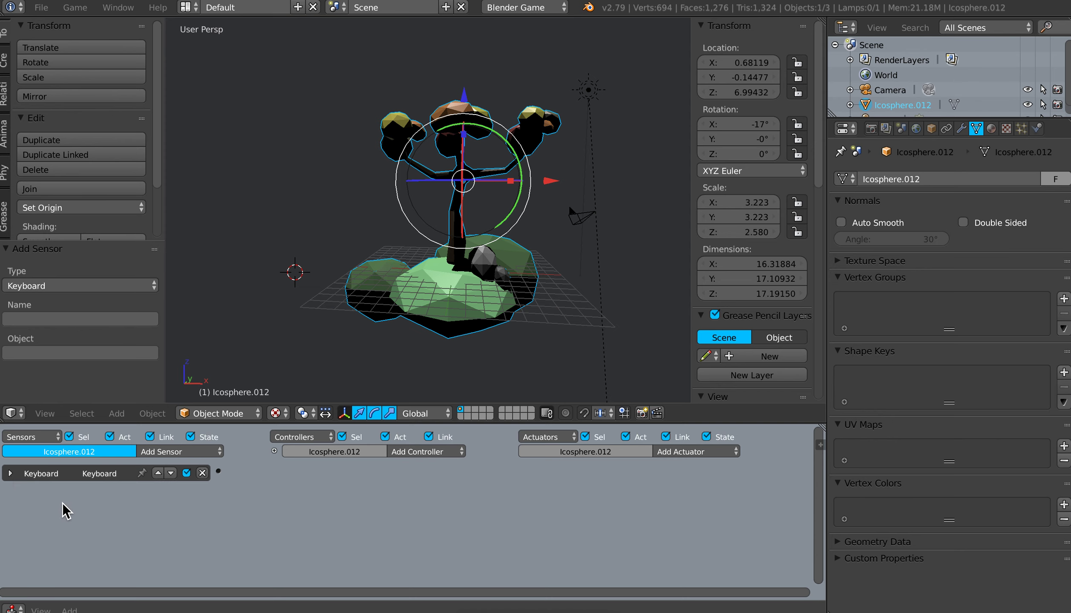
left_click(11, 474)
left_click(121, 474)
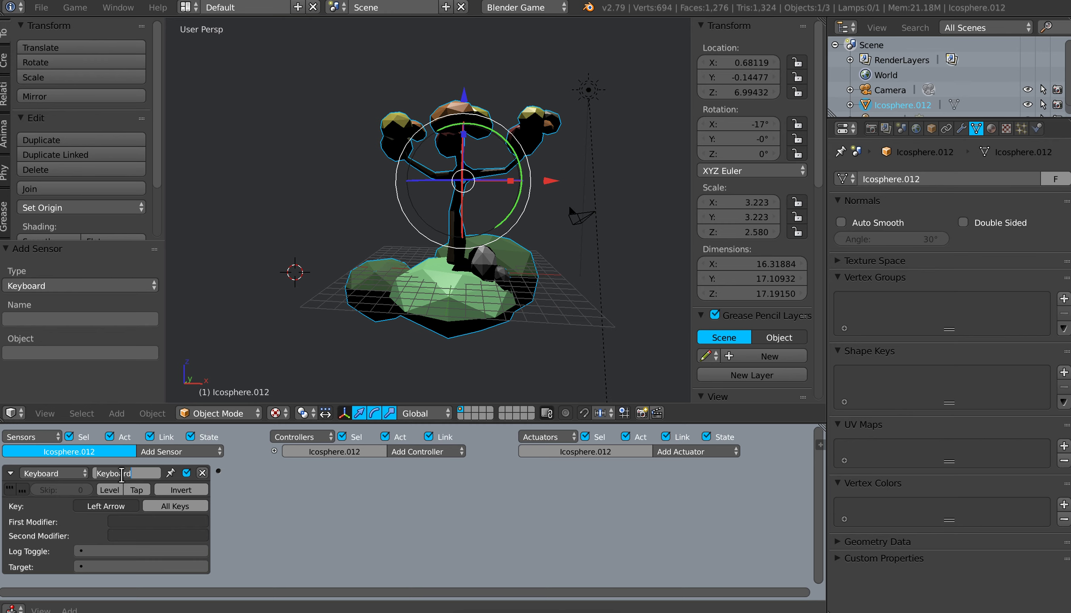
type("left")
key("Return")
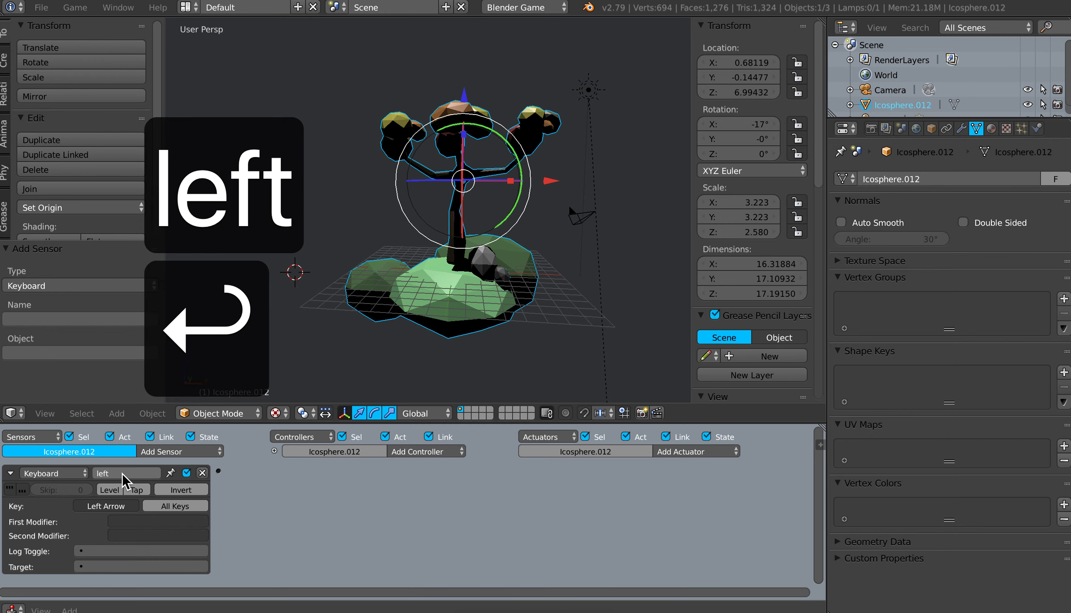
left_click(10, 473)
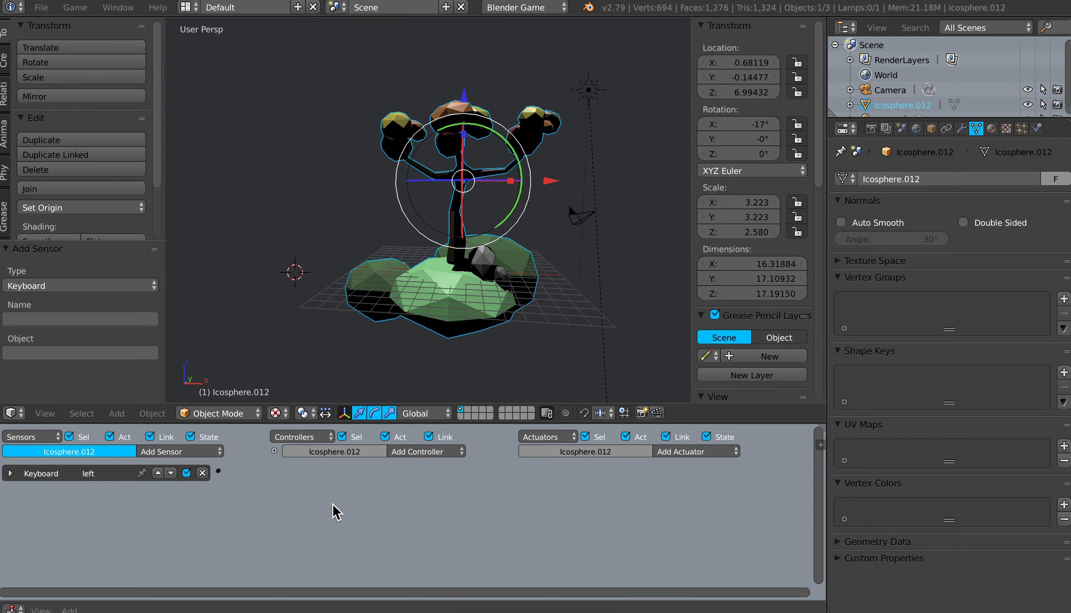
Step: Add a Motion actuator to the tree with a Z rotation of -1° and link the "left" sensor to it
left_click(694, 450)
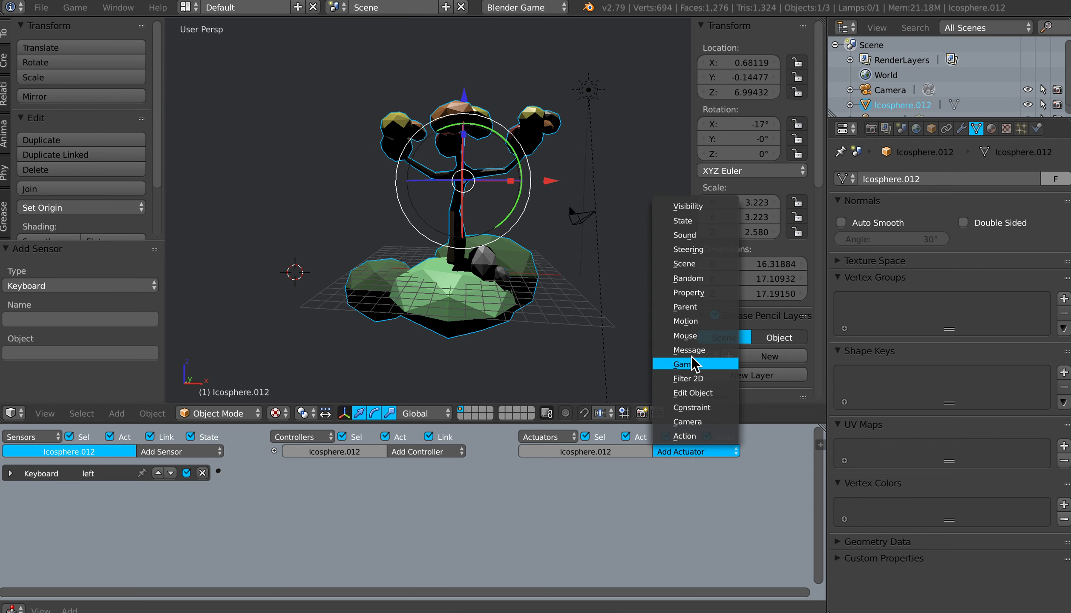
left_click(687, 321)
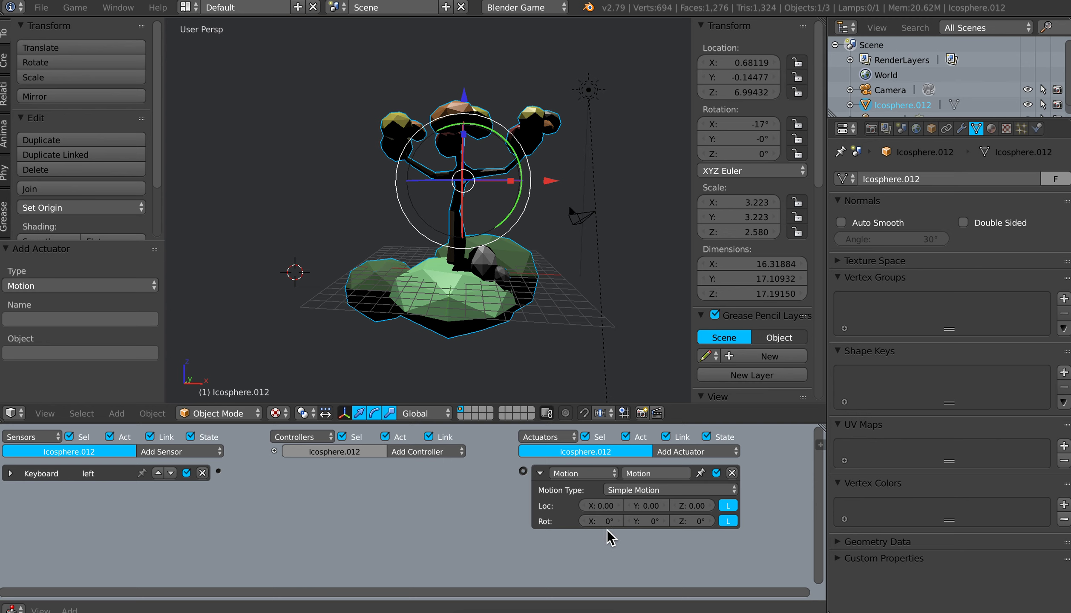
left_click(696, 523)
type("-")
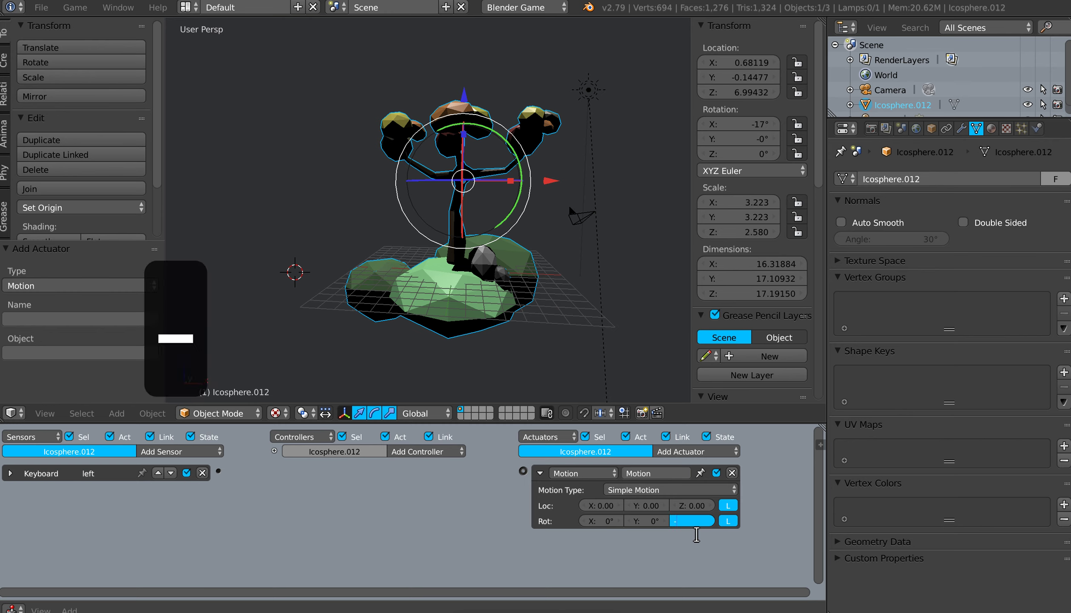
type("1")
key("Return")
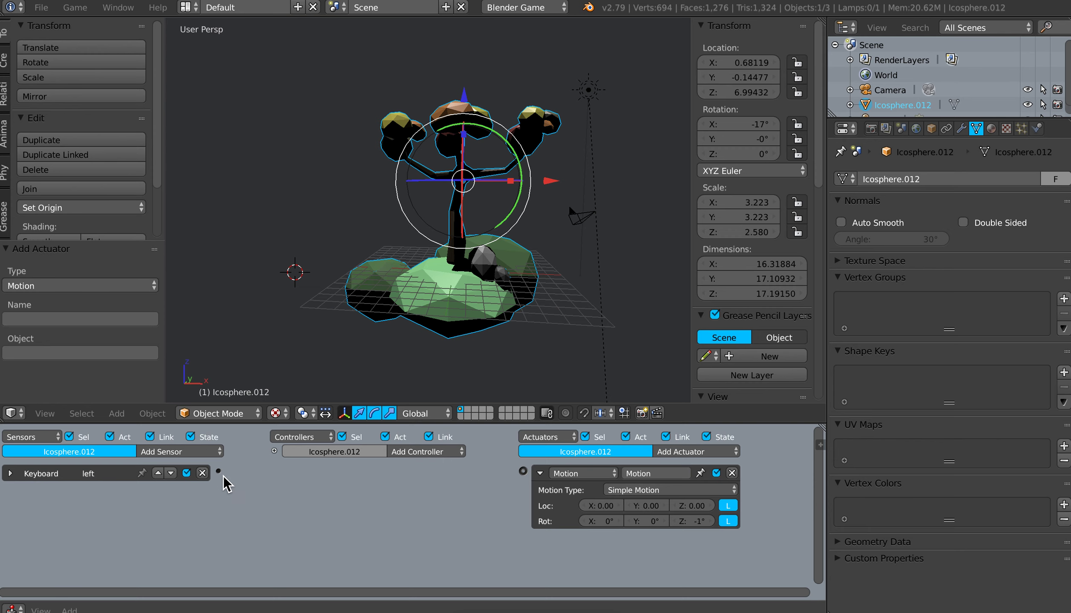
left_click_drag(219, 471, 524, 473)
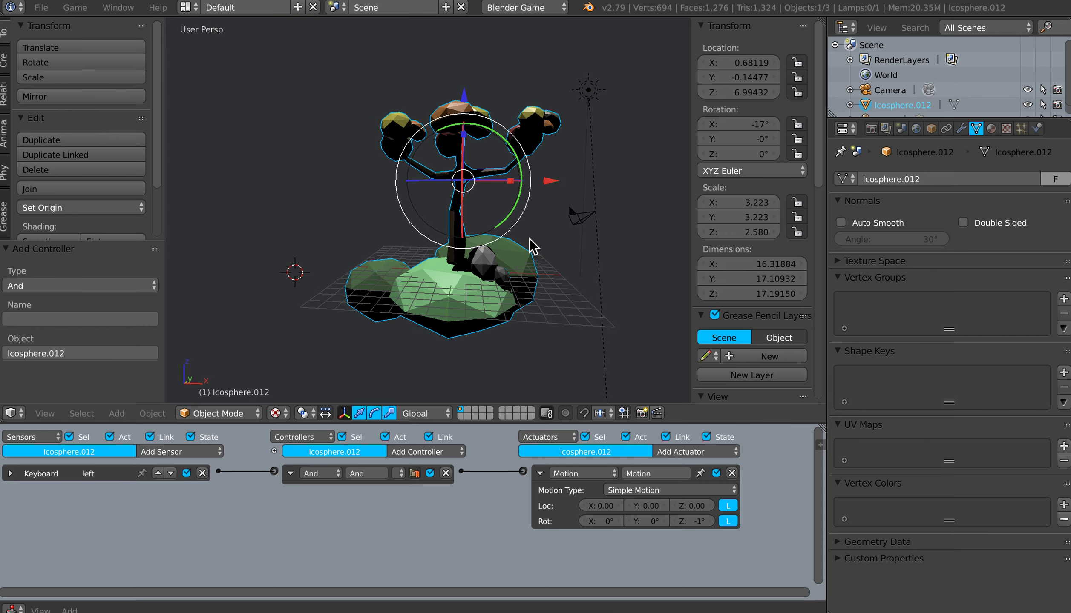
Step: Hide the viewport's properties sidebar and run the game to test rotating the tree with the Left Arrow, then stop it
key("n")
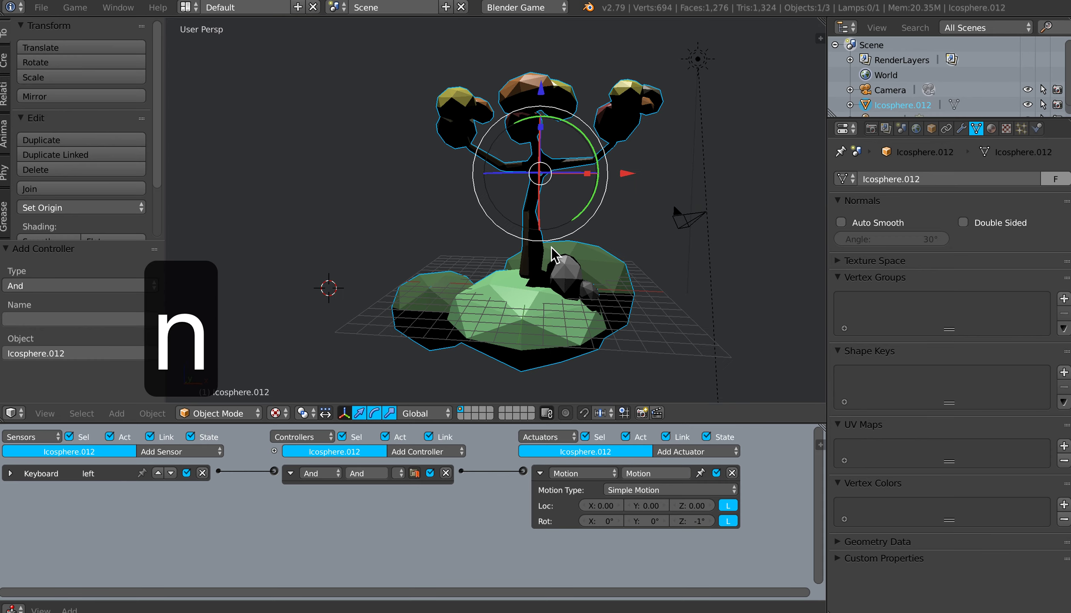
key("p")
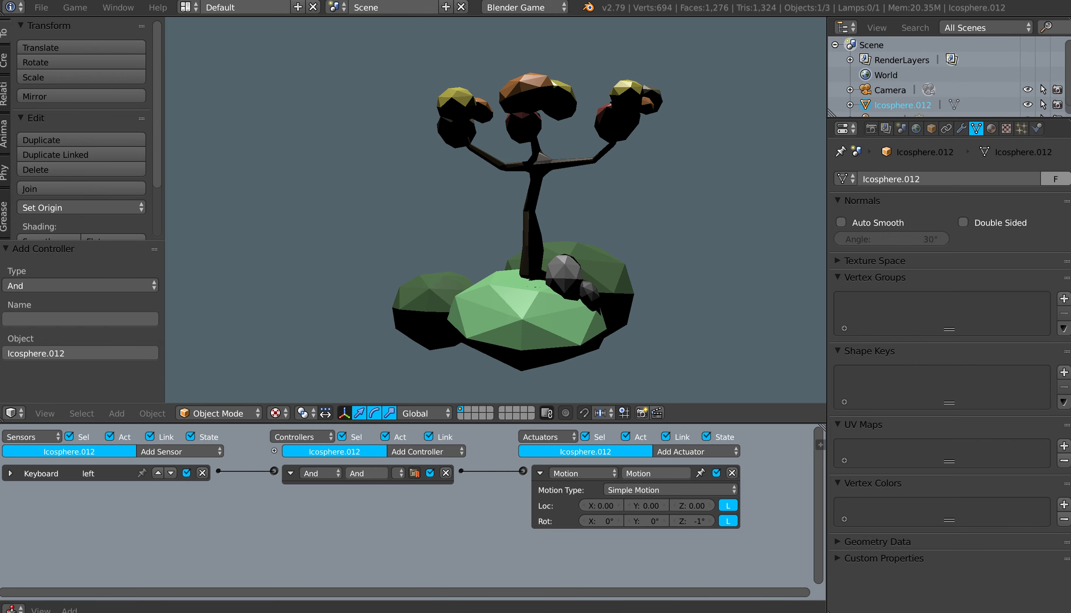
key("Left")
key("Left")
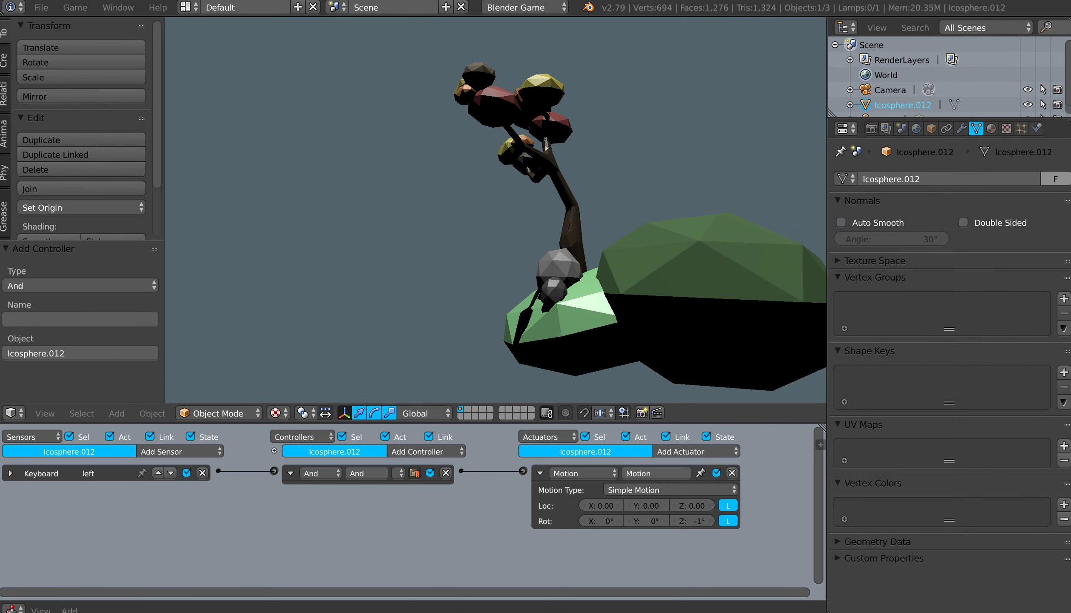
key("Left")
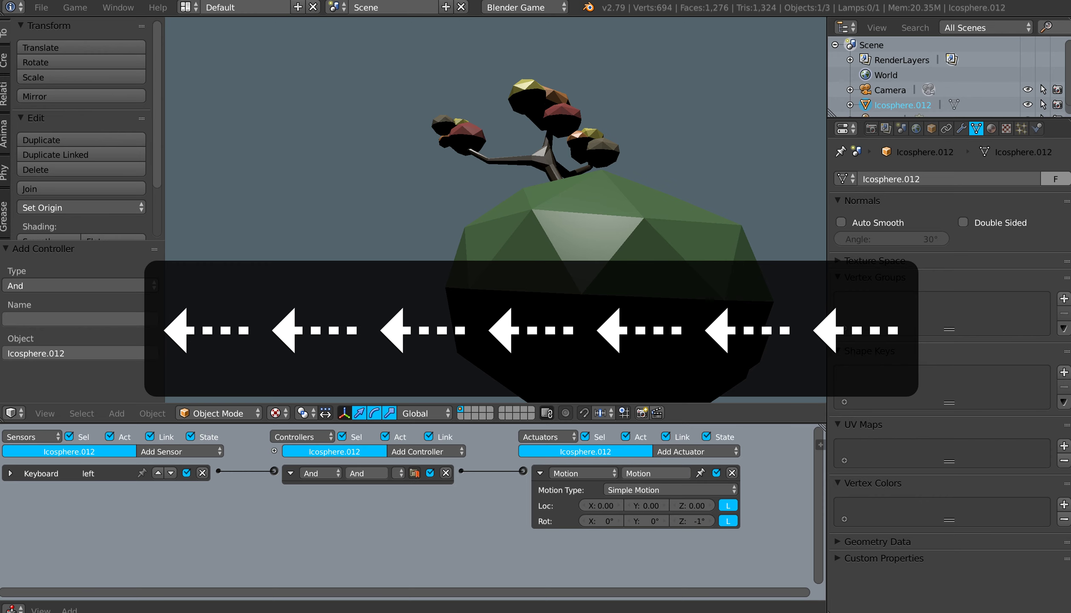
key("Escape")
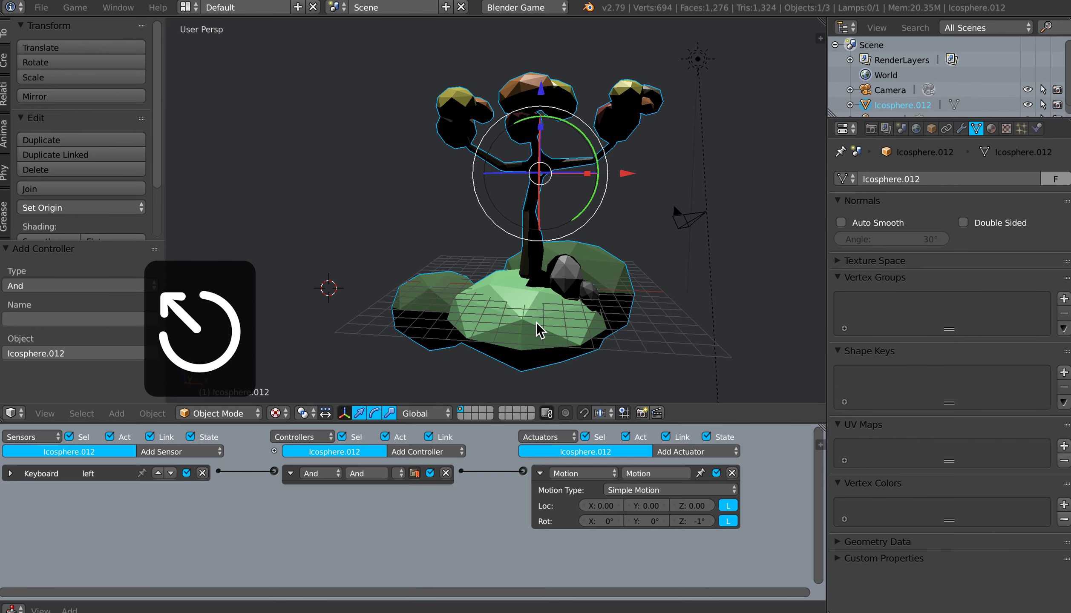
left_click(525, 300)
middle_click_drag(539, 332, 515, 320)
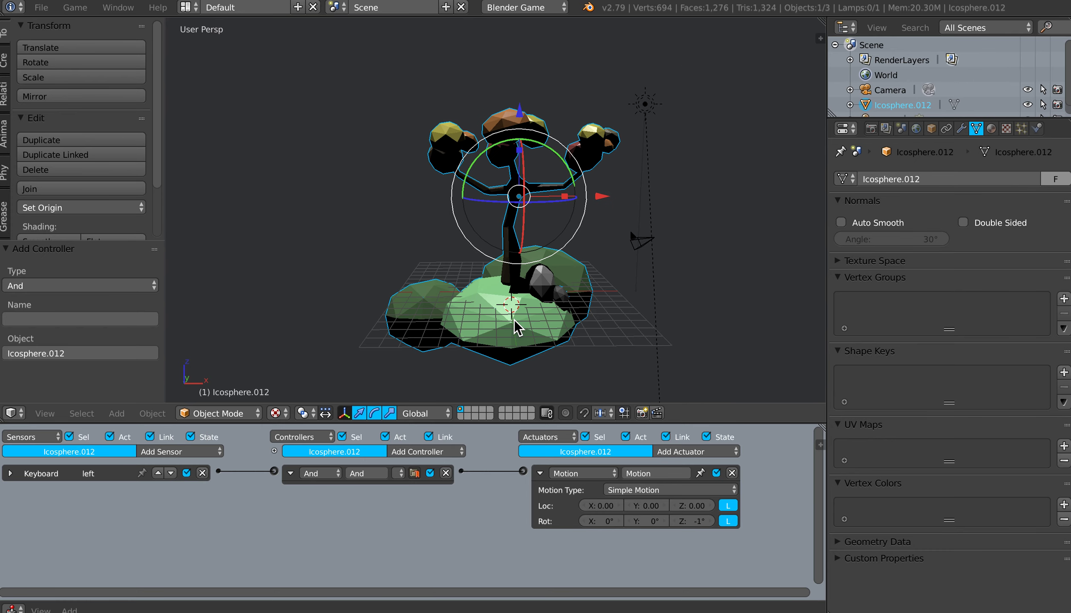
Step: Collapse the Motion actuator and add a second Keyboard sensor named "right" to the tree, assigned to the Right Arrow
left_click(540, 475)
left_click(168, 451)
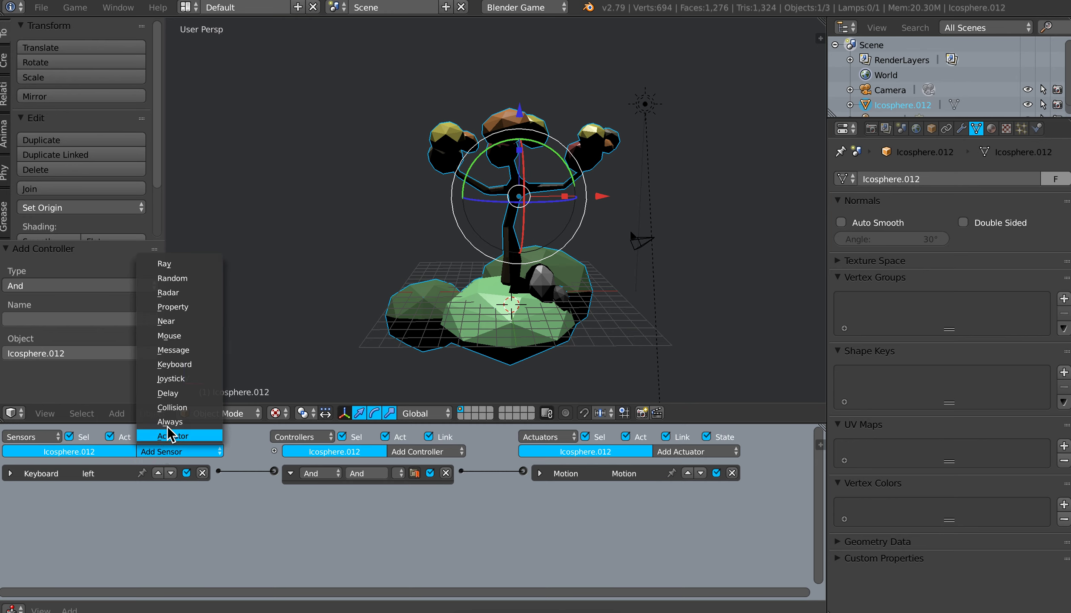
left_click(177, 365)
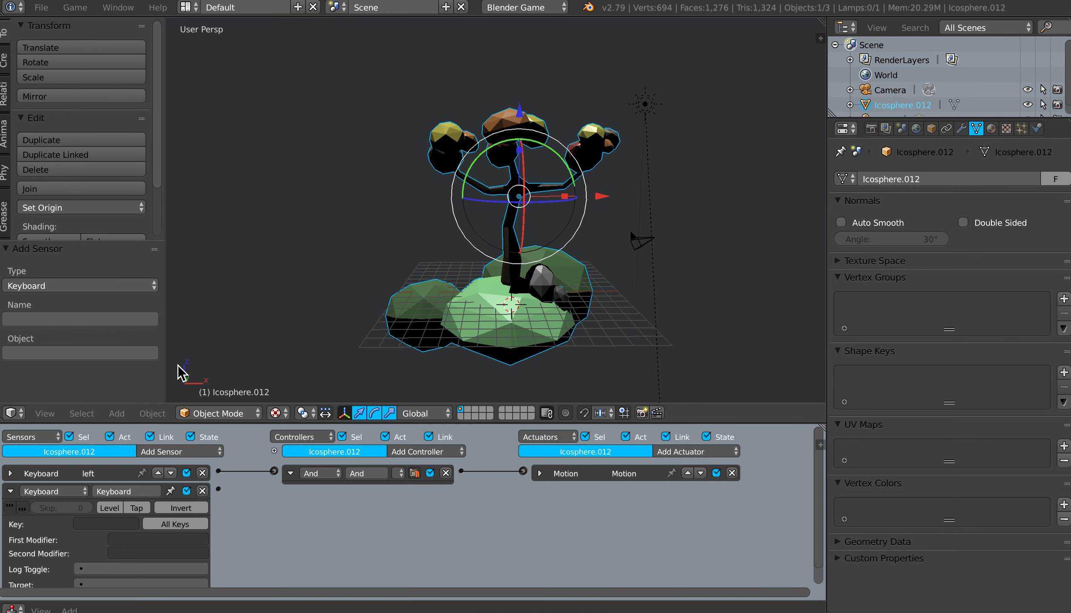
left_click(128, 527)
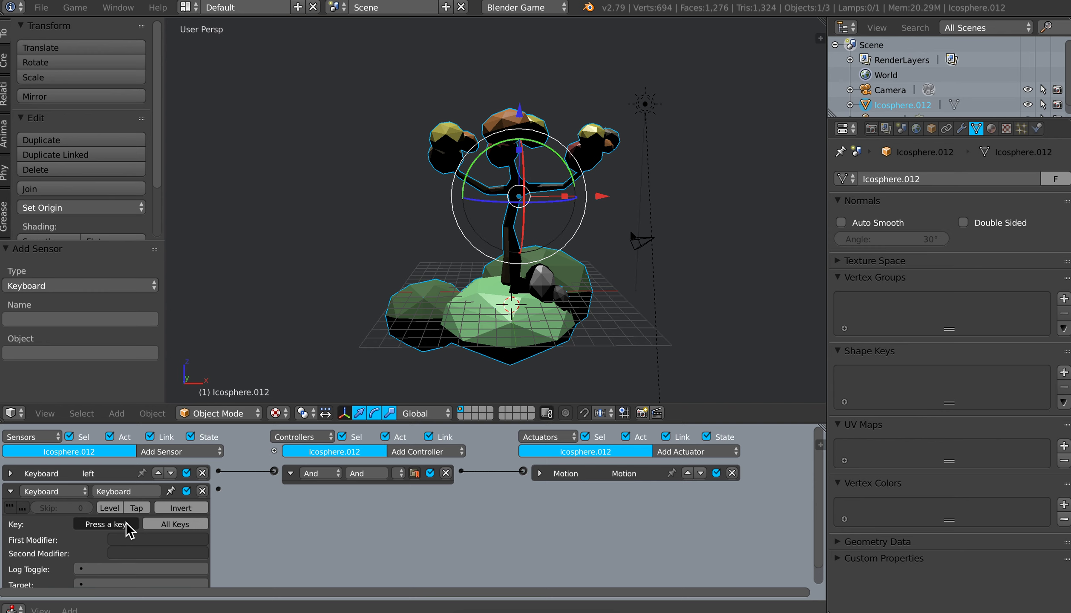
key("Right")
left_click(124, 491)
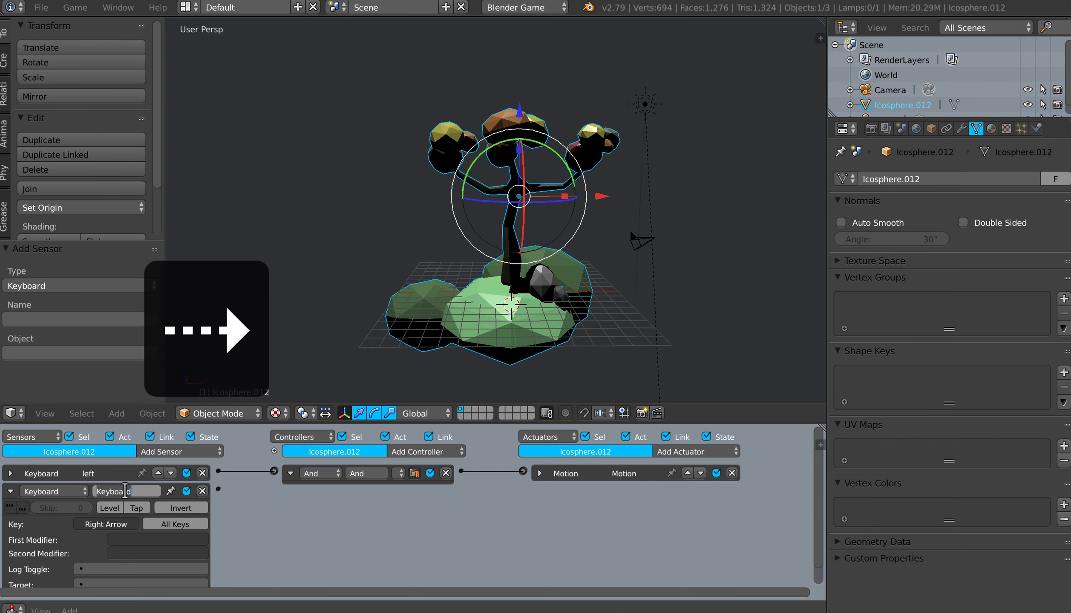
type("right")
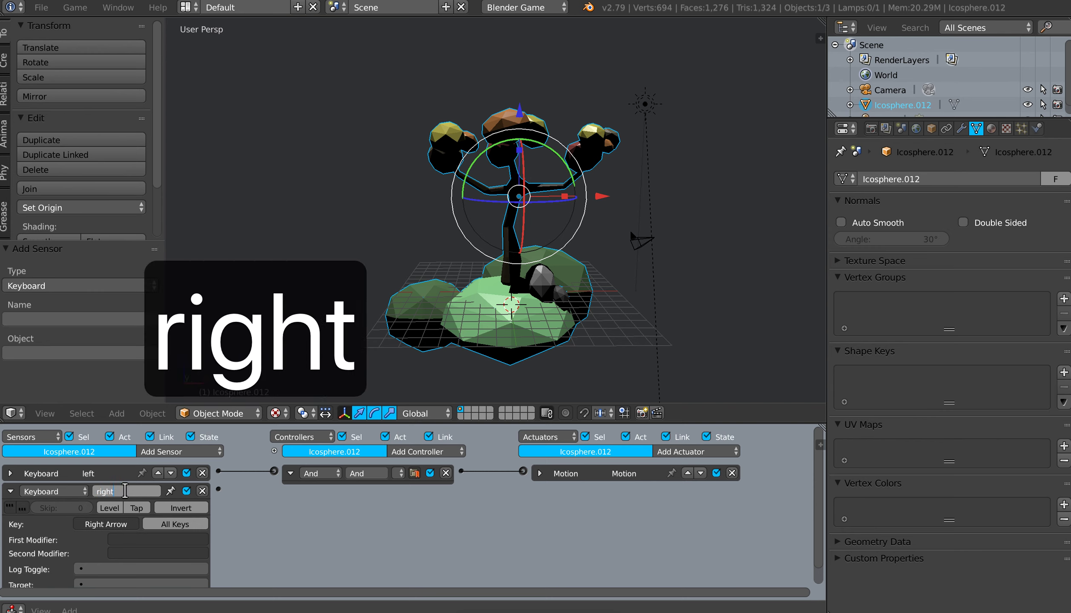
key("Return")
left_click(12, 492)
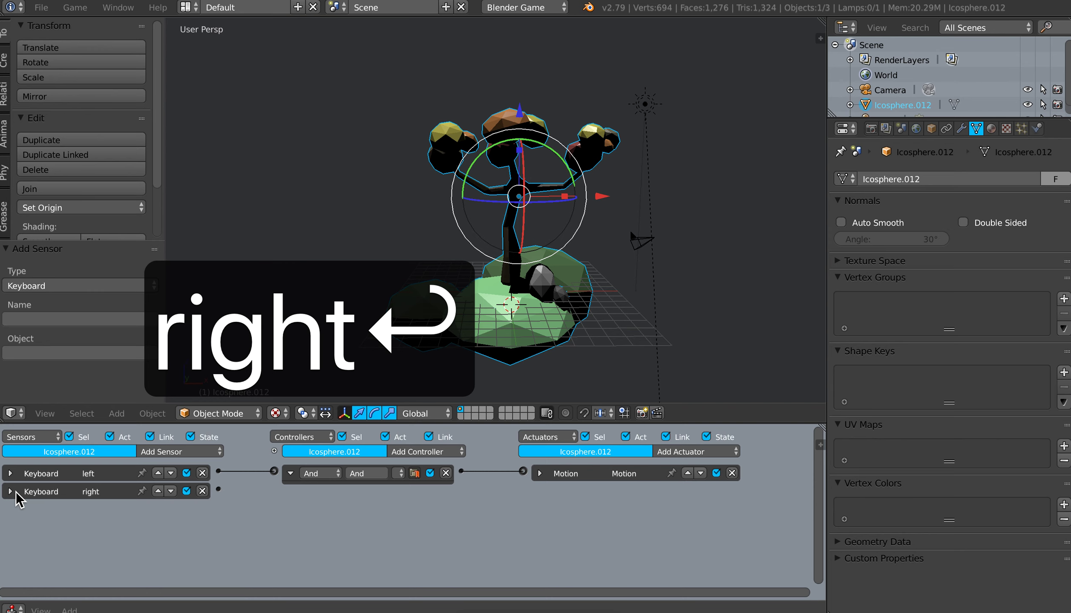
Step: Add a second Motion actuator with a Z rotation of 1°, link the "right" sensor to it and collapse it
left_click(716, 452)
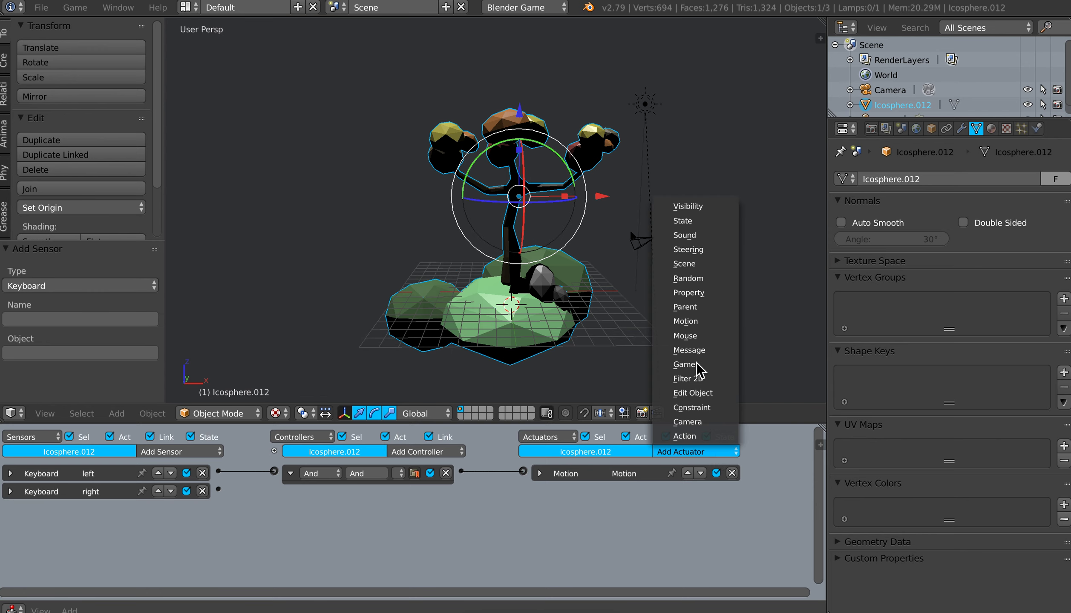
left_click(690, 322)
left_click(698, 539)
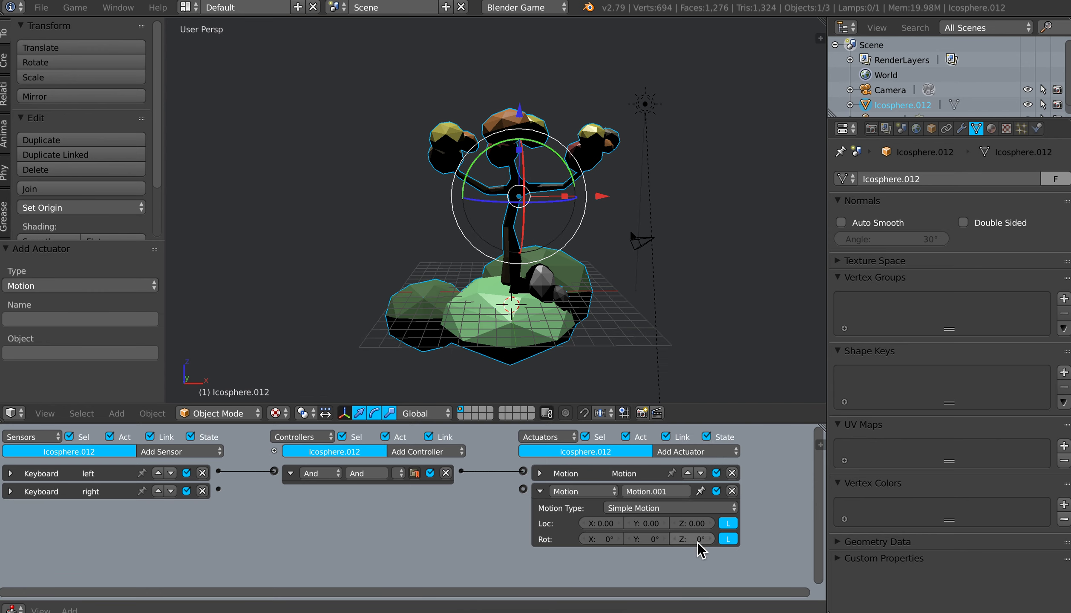
type("1")
key("Return")
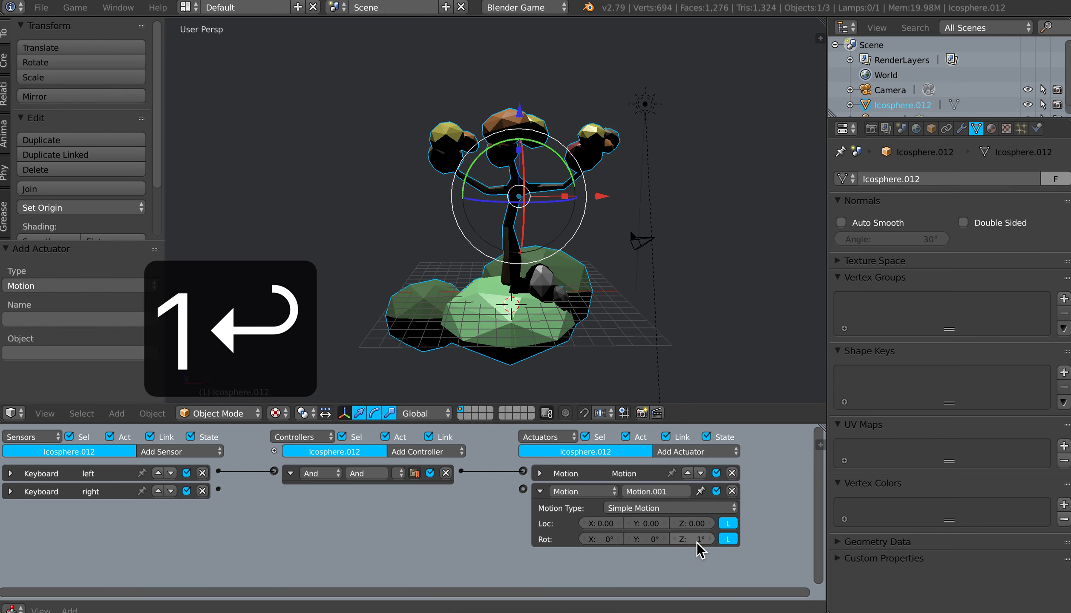
left_click_drag(219, 489, 523, 489)
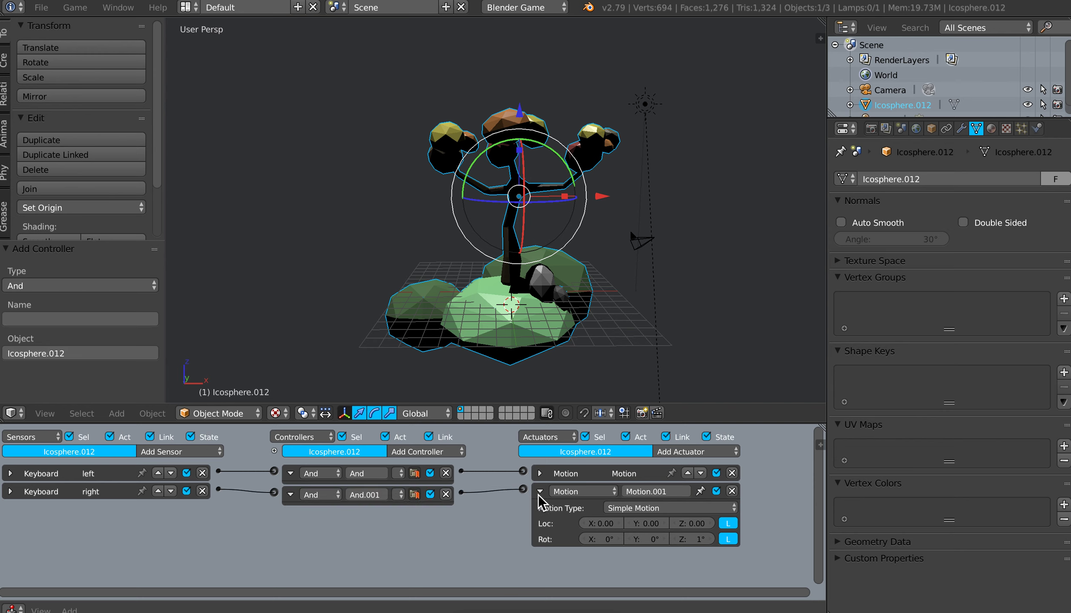
left_click(539, 492)
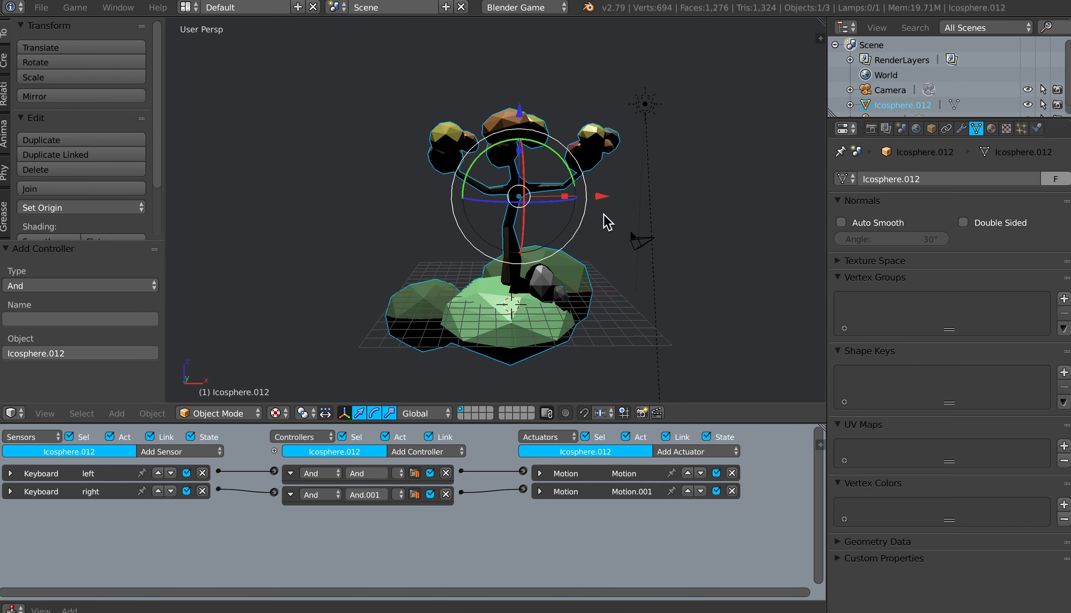
Step: Run the game to test rotating the tree with the Right Arrow, and stop it
key("p")
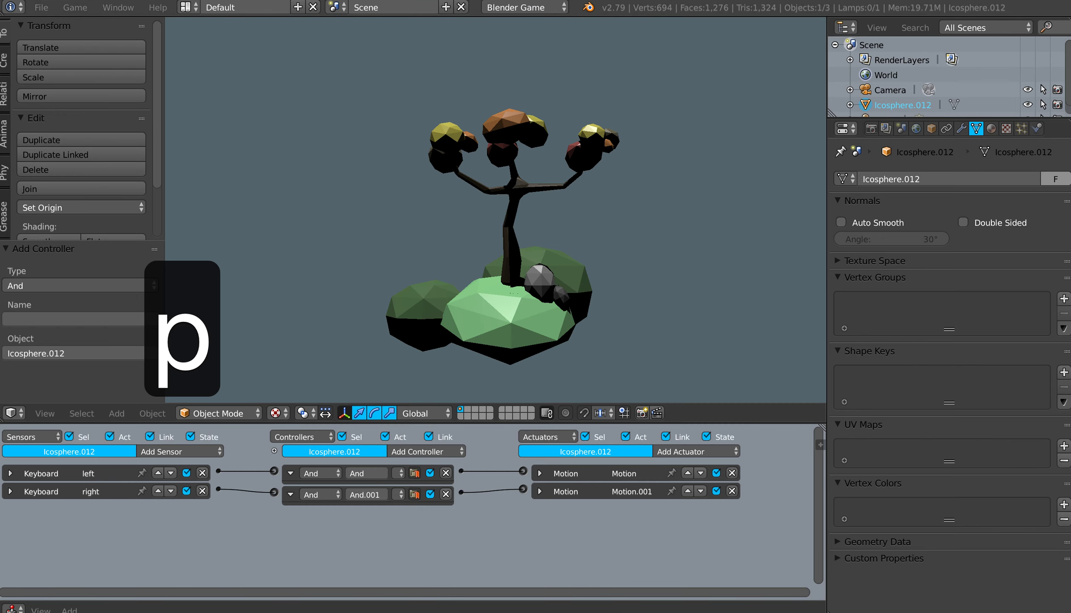
key("Right")
key("Right")
key("Right")
key("Right")
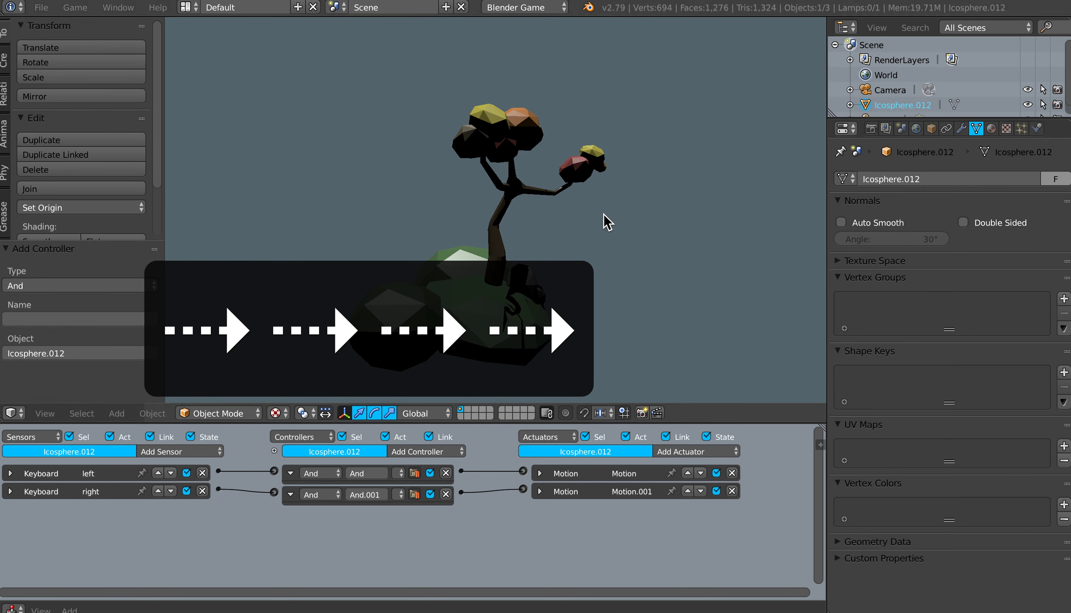
key("Escape")
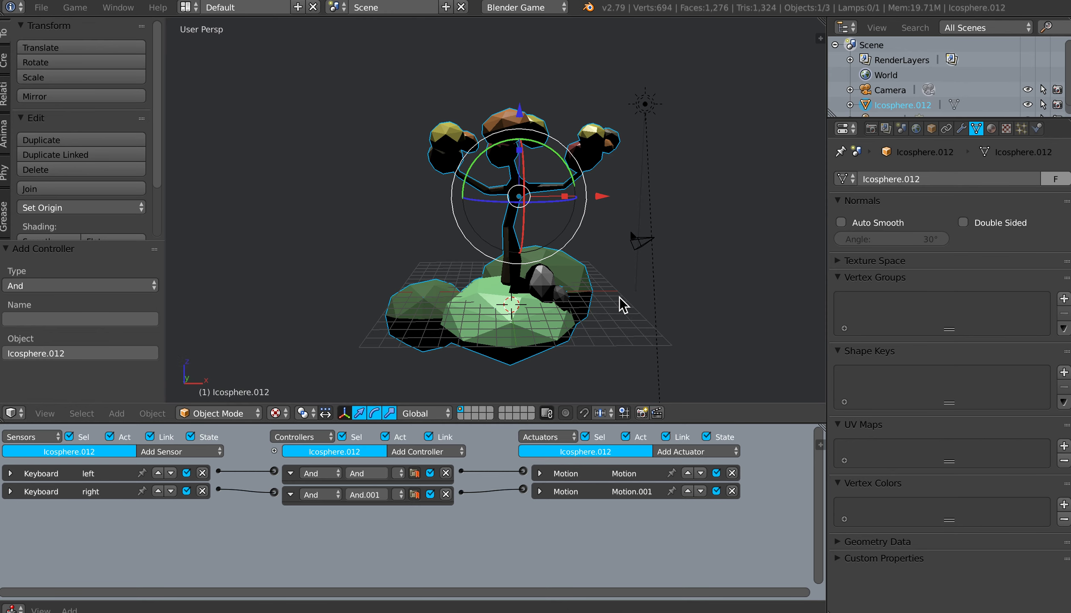
Step: Add a Keyboard sensor named "up" to the sun lamp, assign it to the Up Arrow and collapse it
right_click(647, 107)
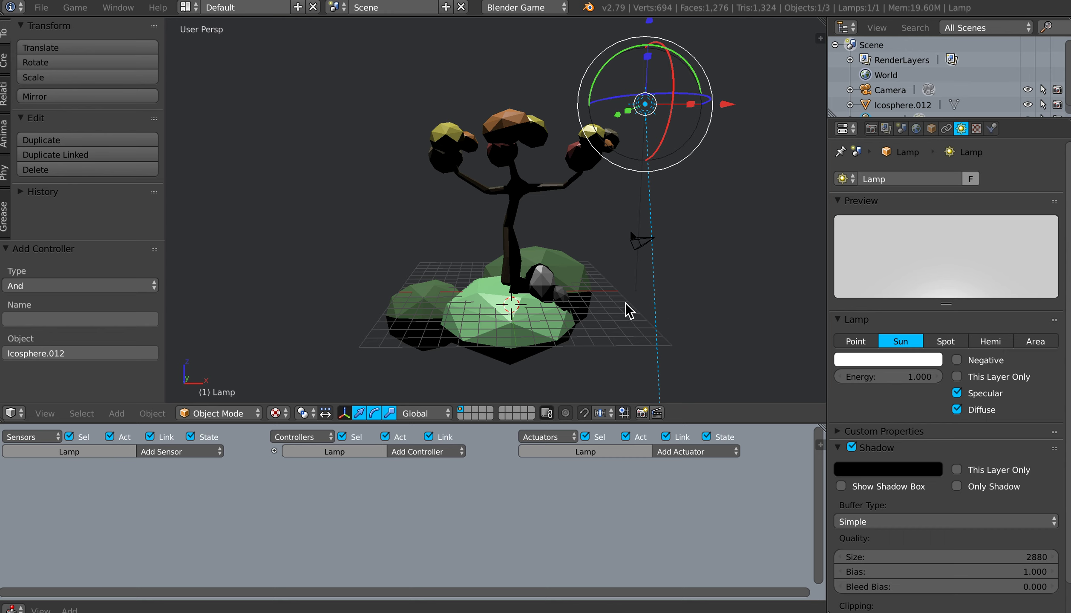
middle_click_drag(624, 301, 622, 300)
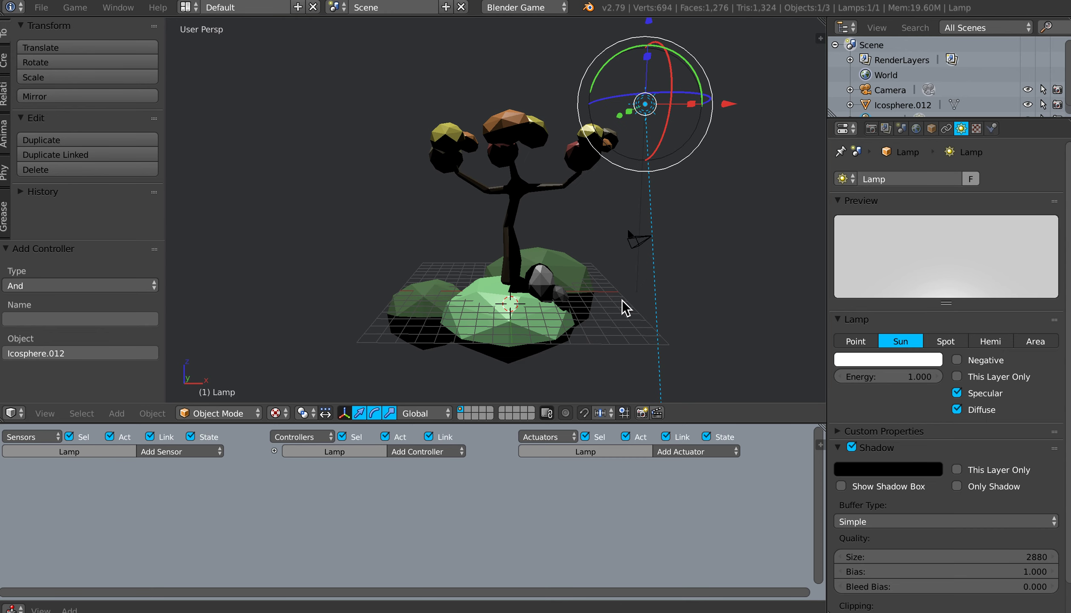
left_click(187, 452)
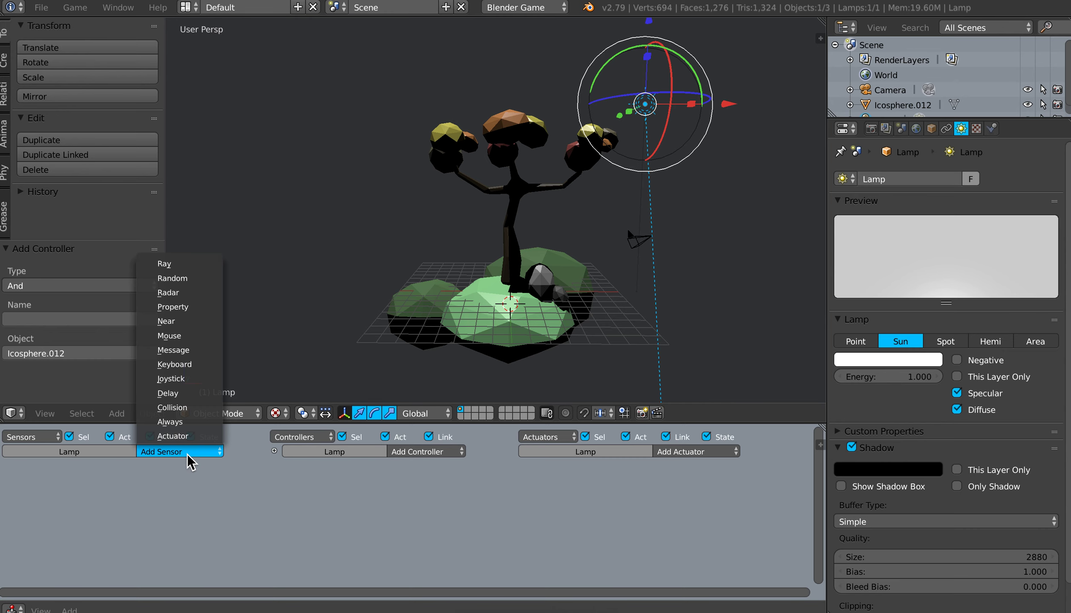
left_click(170, 365)
left_click(133, 506)
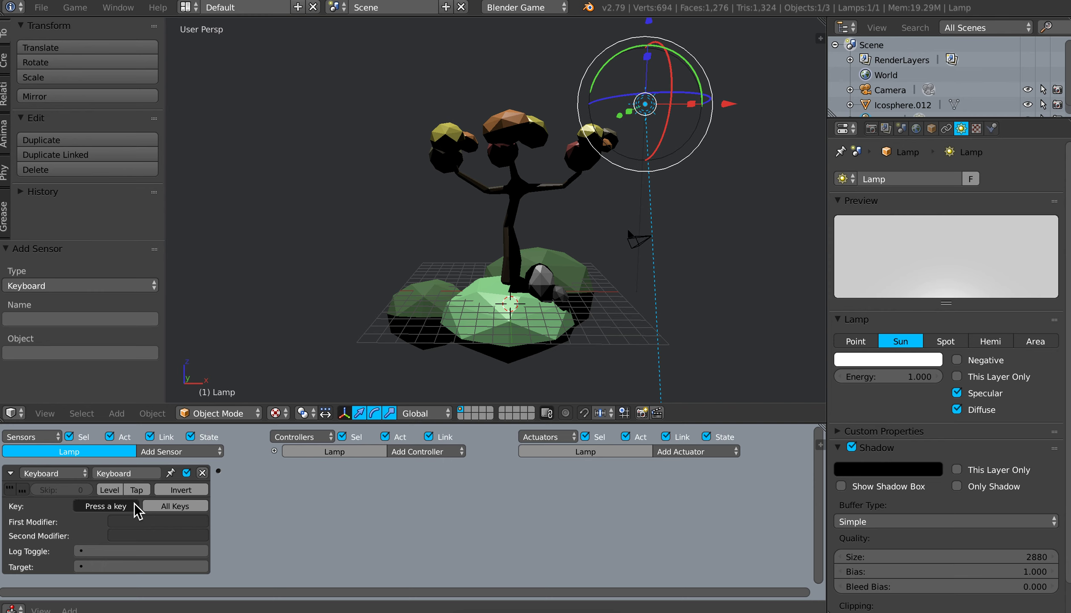
key("Up")
left_click(140, 474)
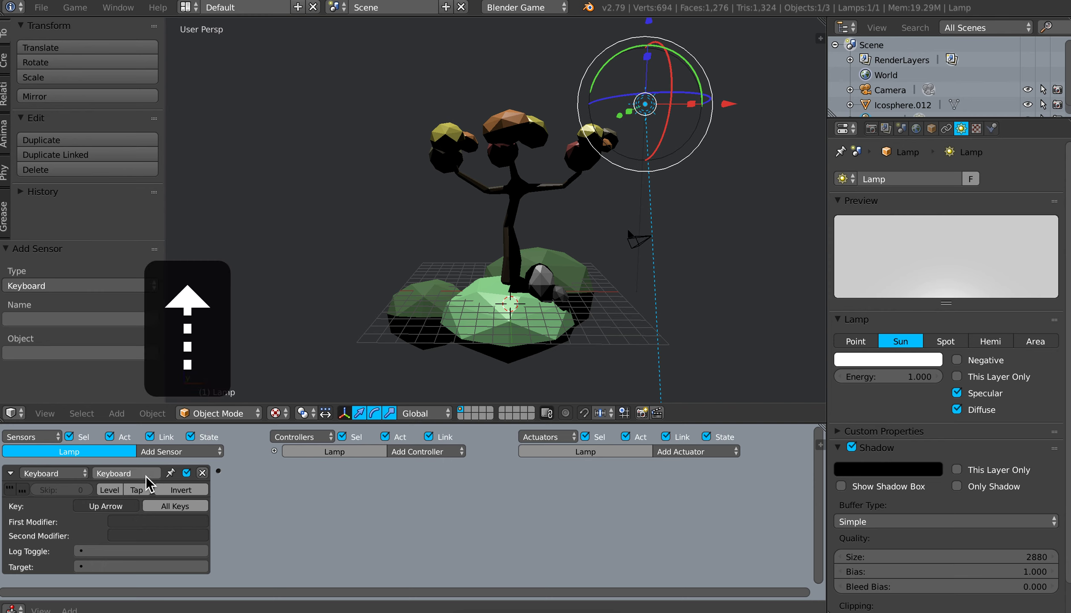
type("up")
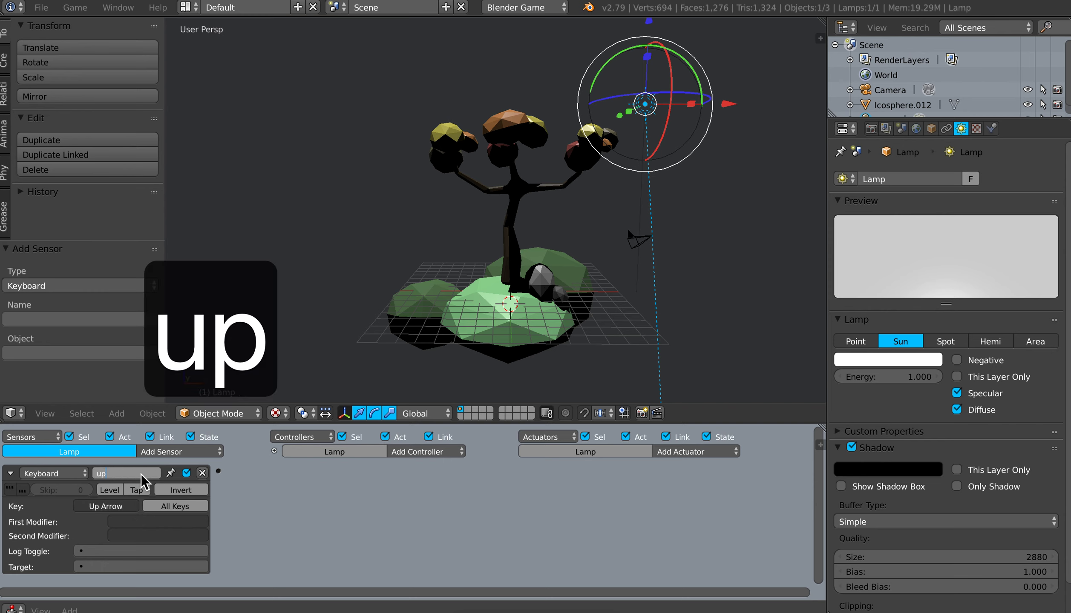
key("Return")
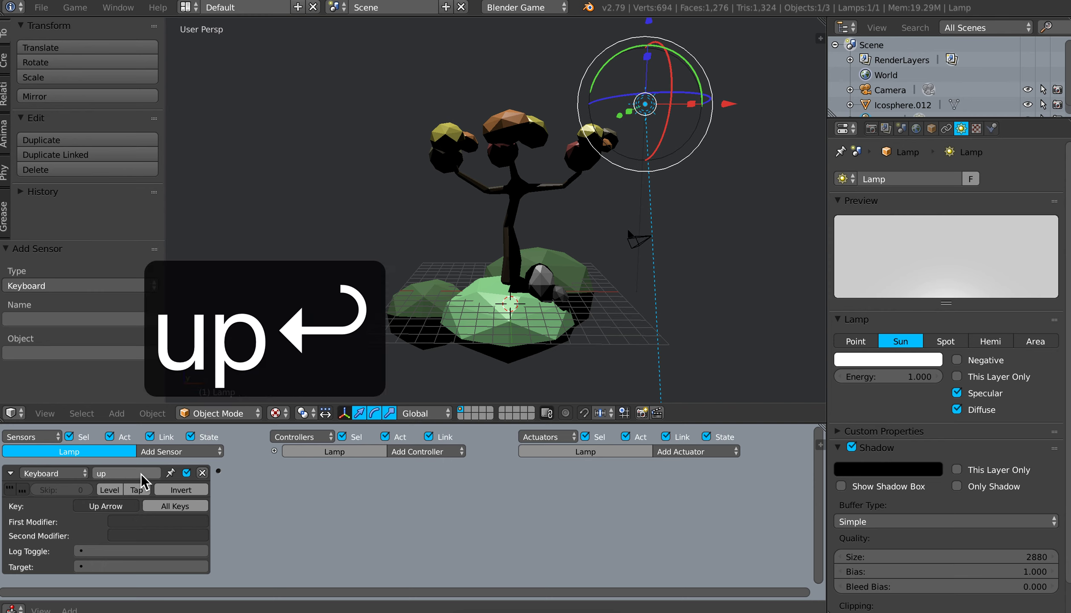
left_click(10, 473)
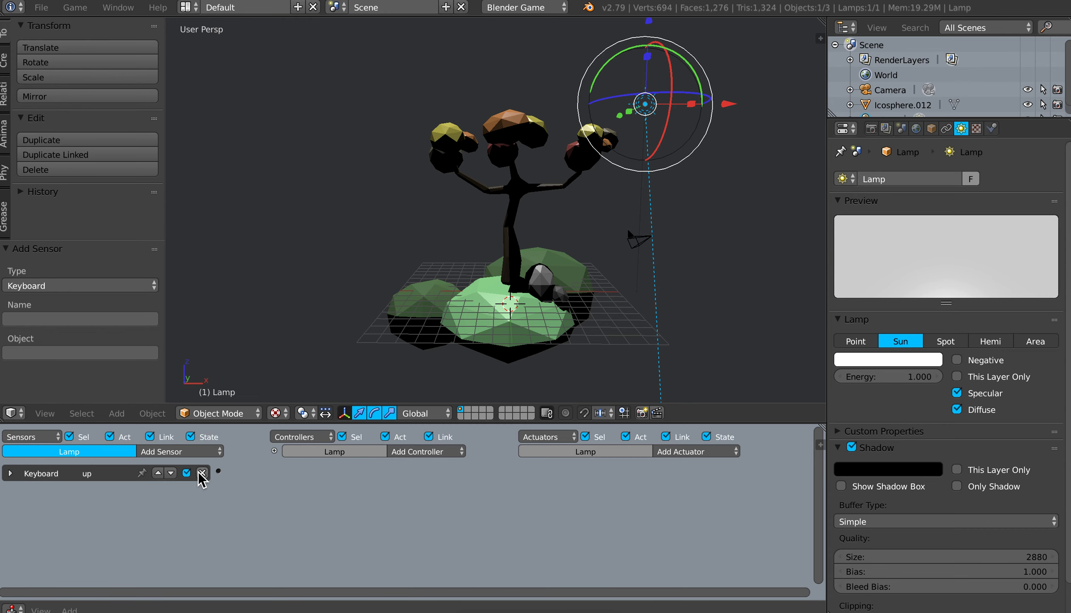
Step: Add a second Keyboard sensor to the lamp, name it "down" and collapse it
left_click(192, 452)
left_click(179, 366)
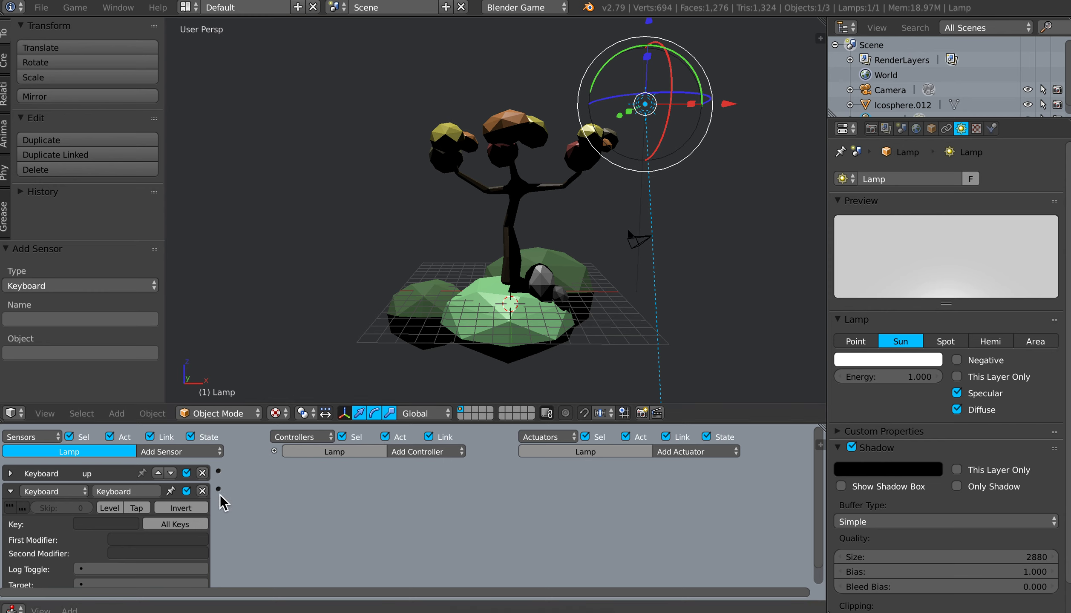
left_click(134, 492)
type("down")
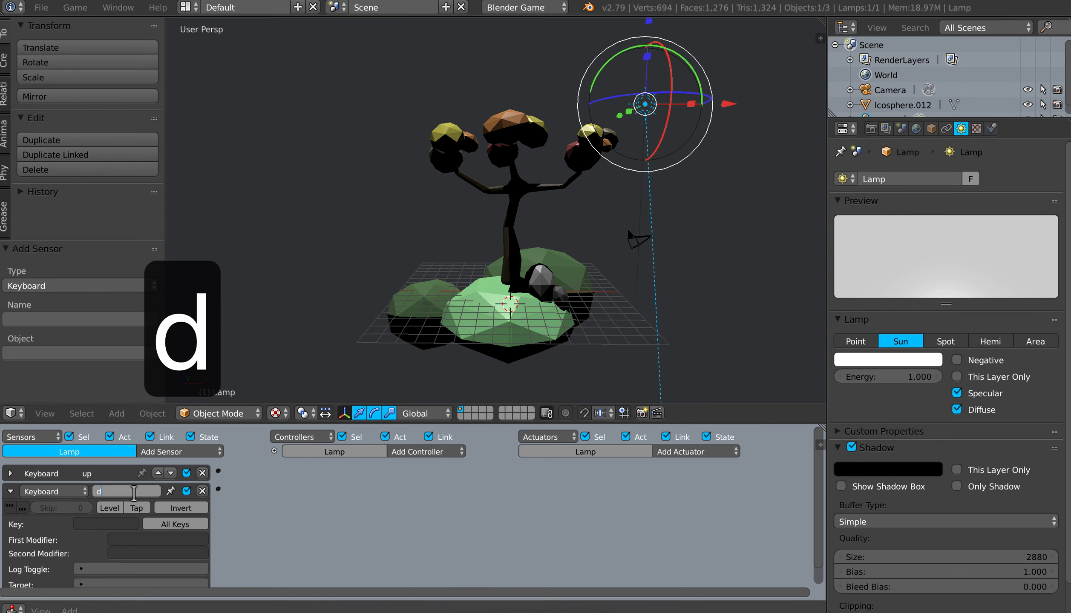
key("Return")
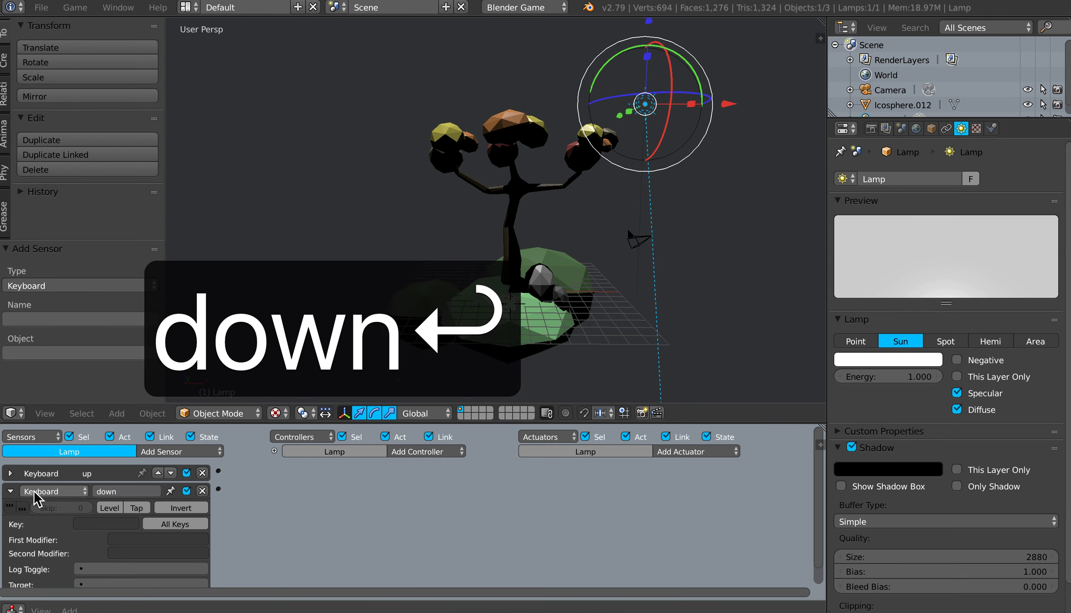
left_click(10, 491)
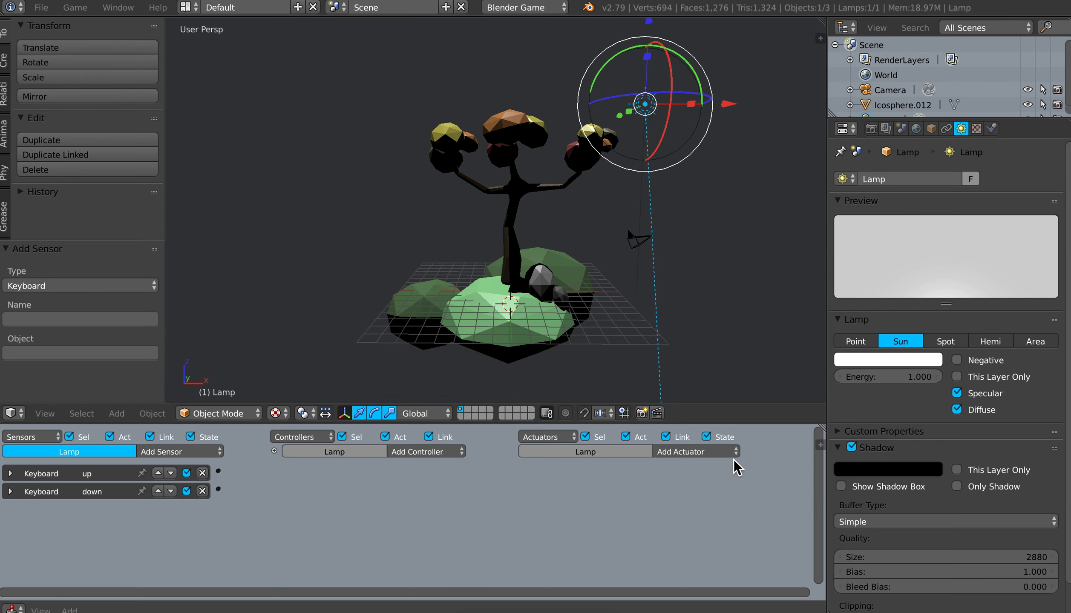
Step: Add a Motion actuator with an X rotation of 1° to the lamp, link the "up" sensor to it and collapse it
left_click(719, 452)
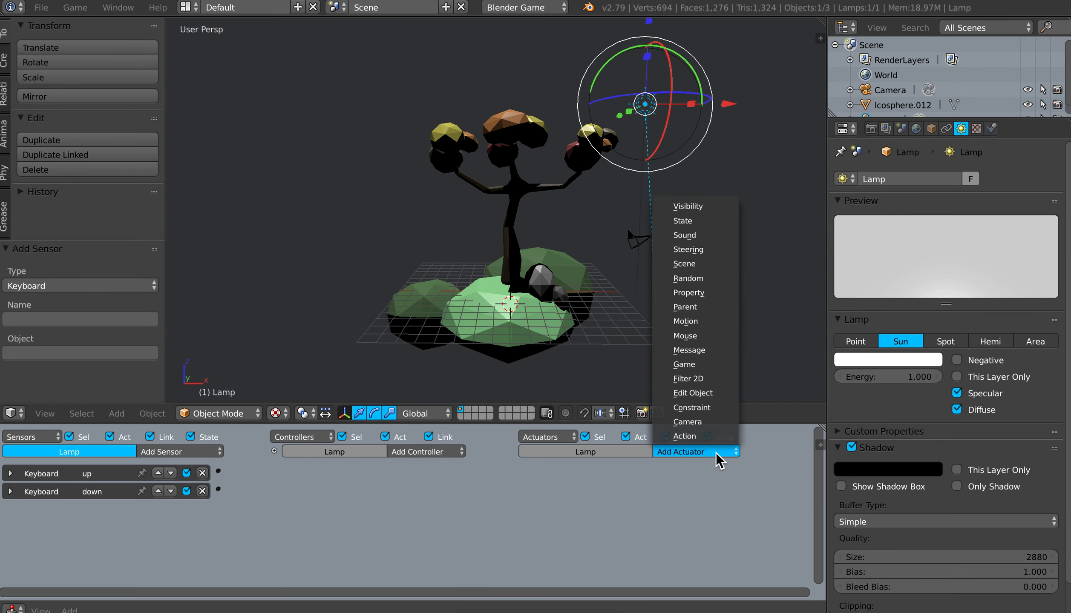
left_click(685, 321)
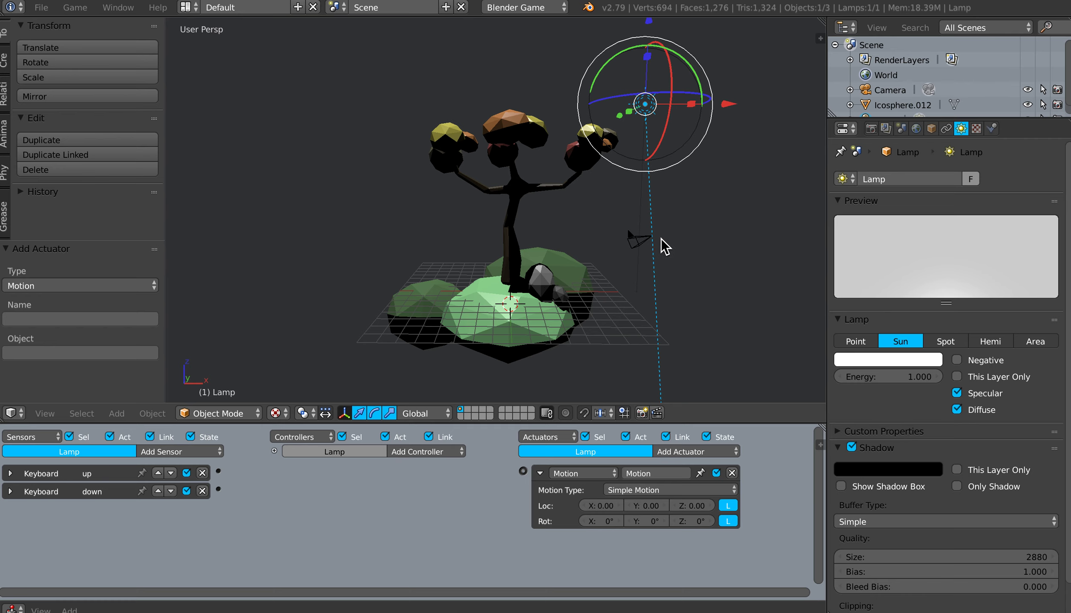
middle_click_drag(668, 239, 664, 247)
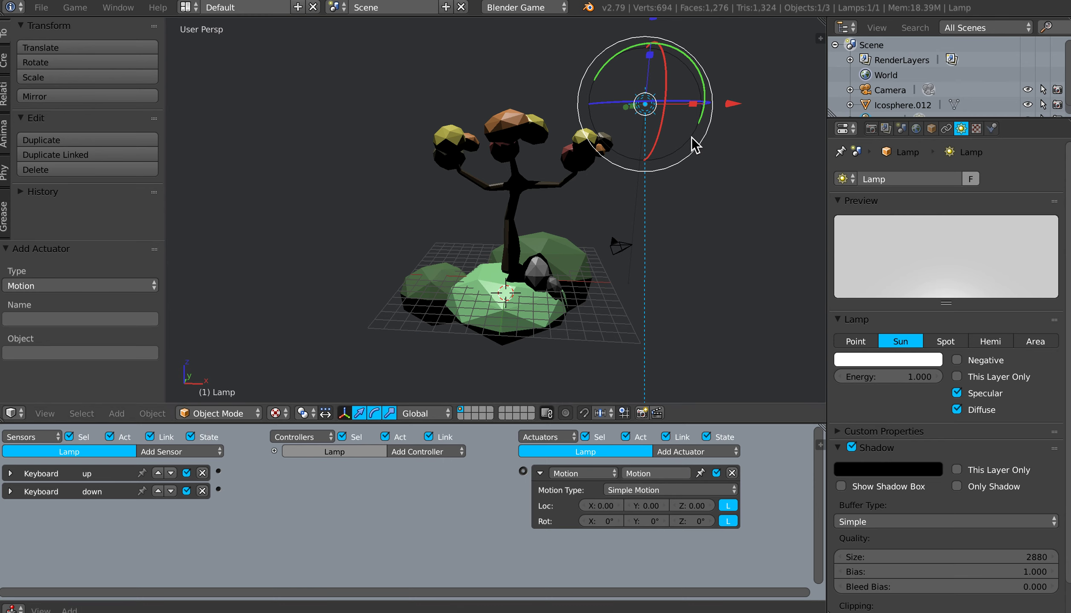
left_click(609, 522)
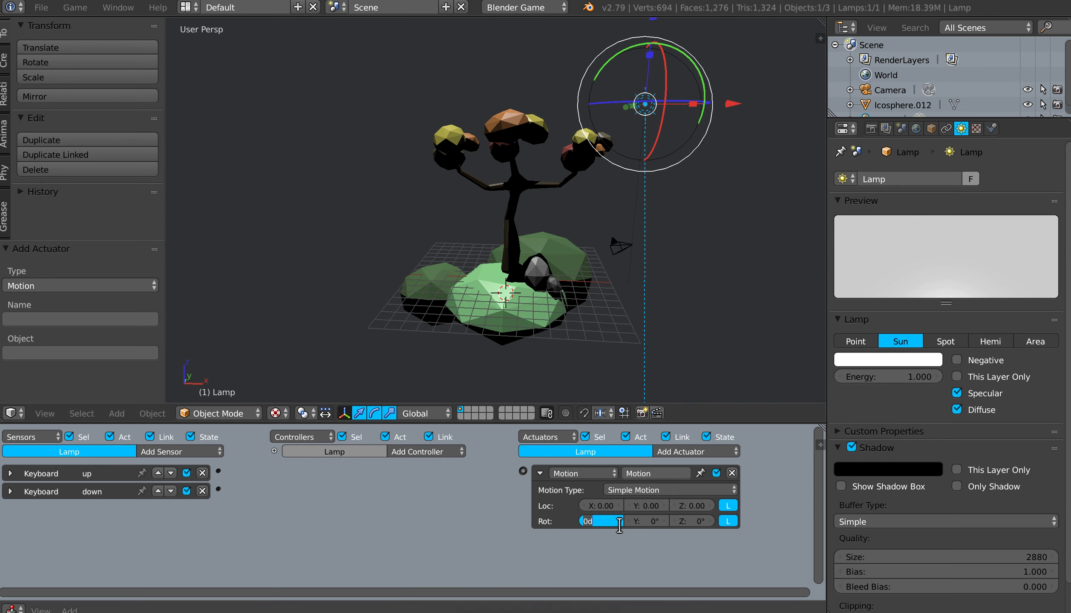
type("1")
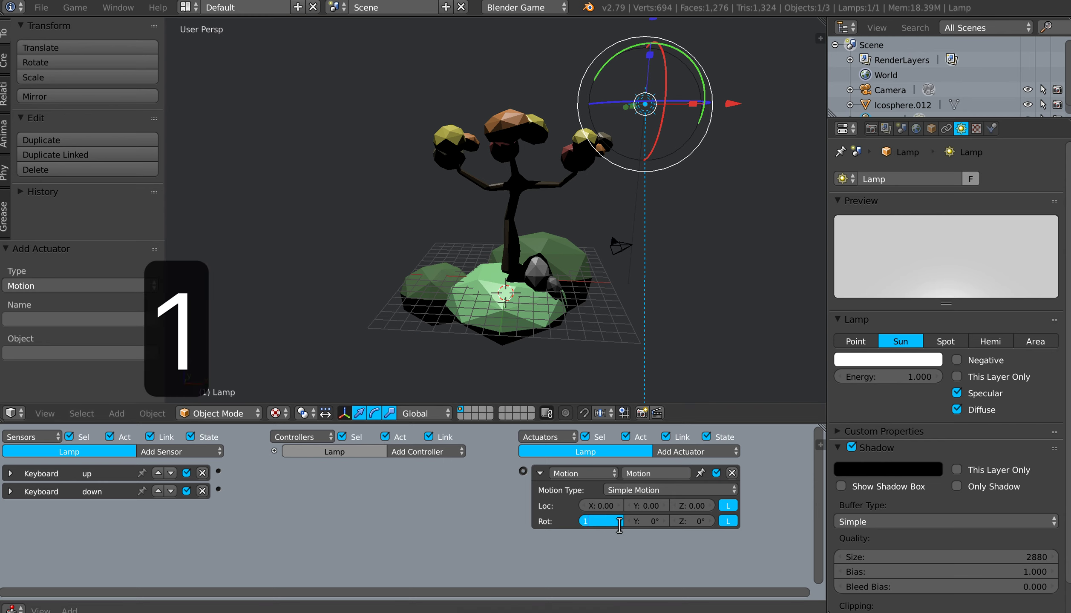
key("Return")
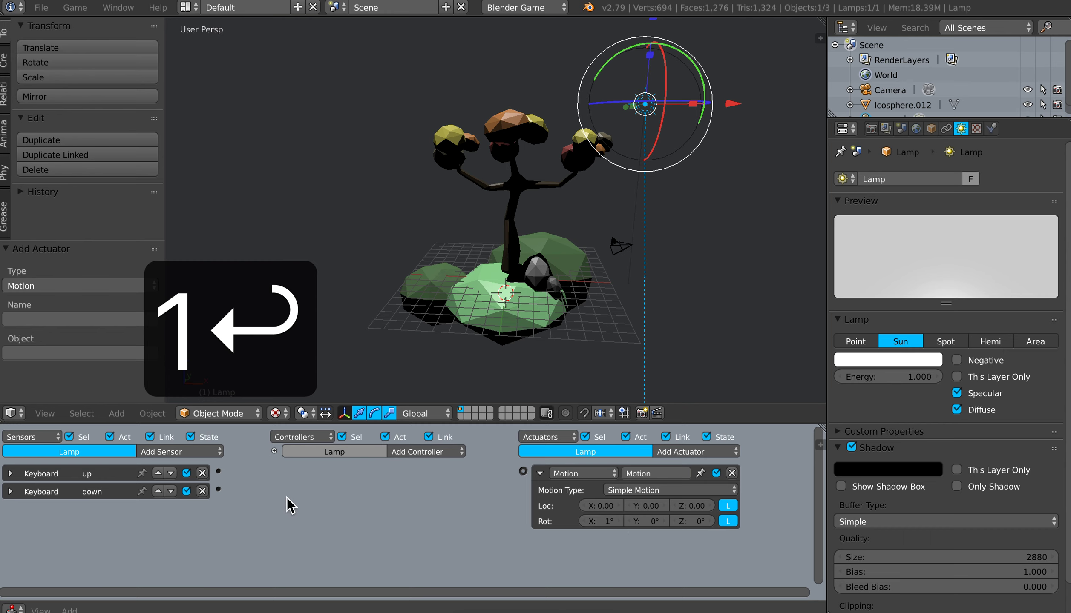
left_click_drag(219, 471, 524, 472)
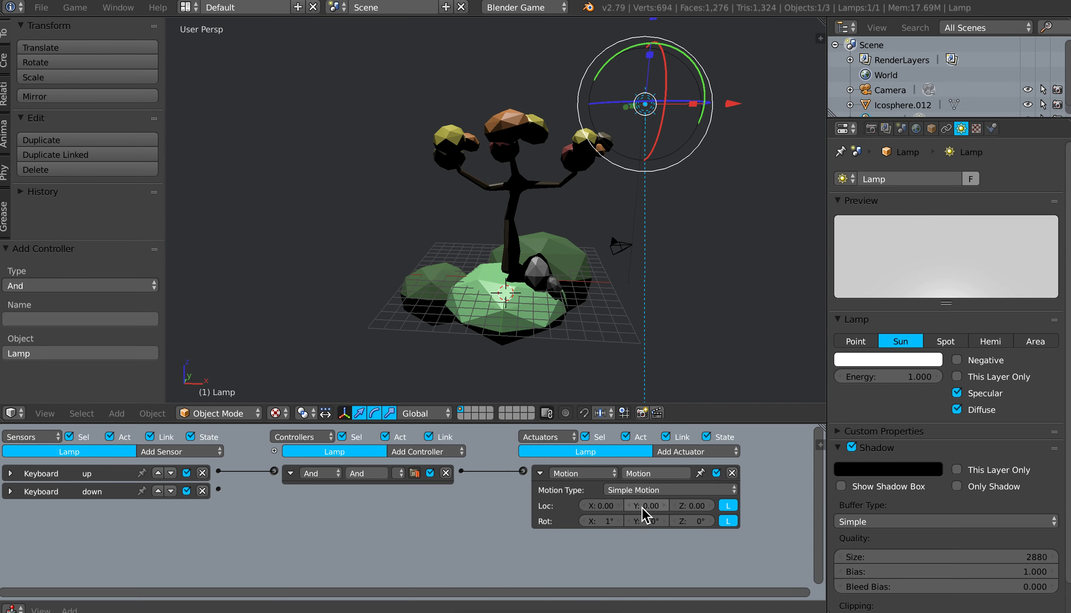
left_click(540, 474)
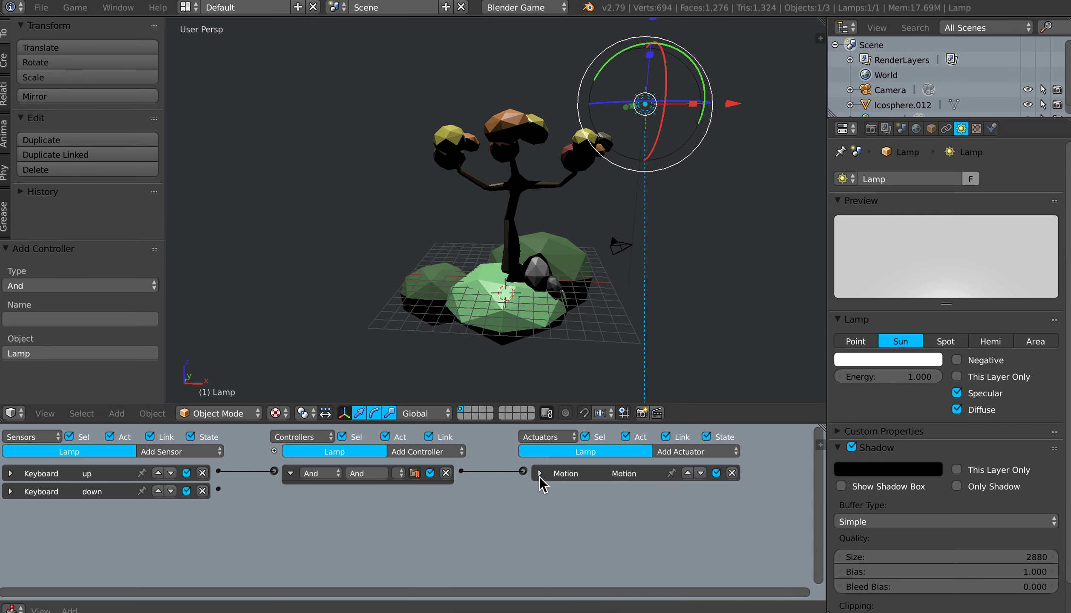
Step: Add a second Motion actuator linked to the lamp's "down" sensor, set its X rotation to -1° and save the file
left_click(691, 453)
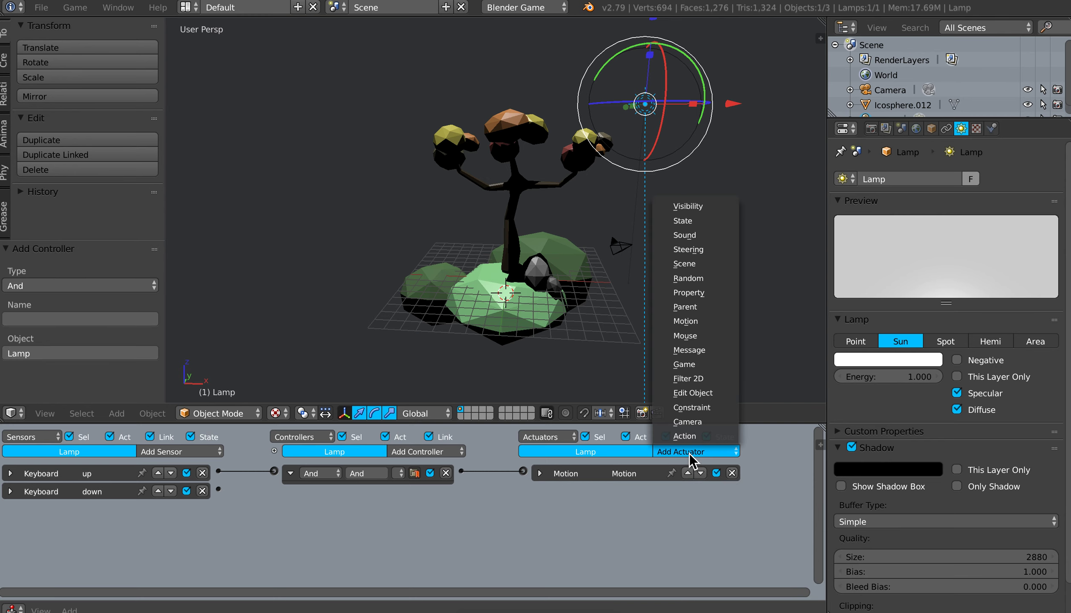
left_click(692, 322)
left_click_drag(218, 490, 523, 489)
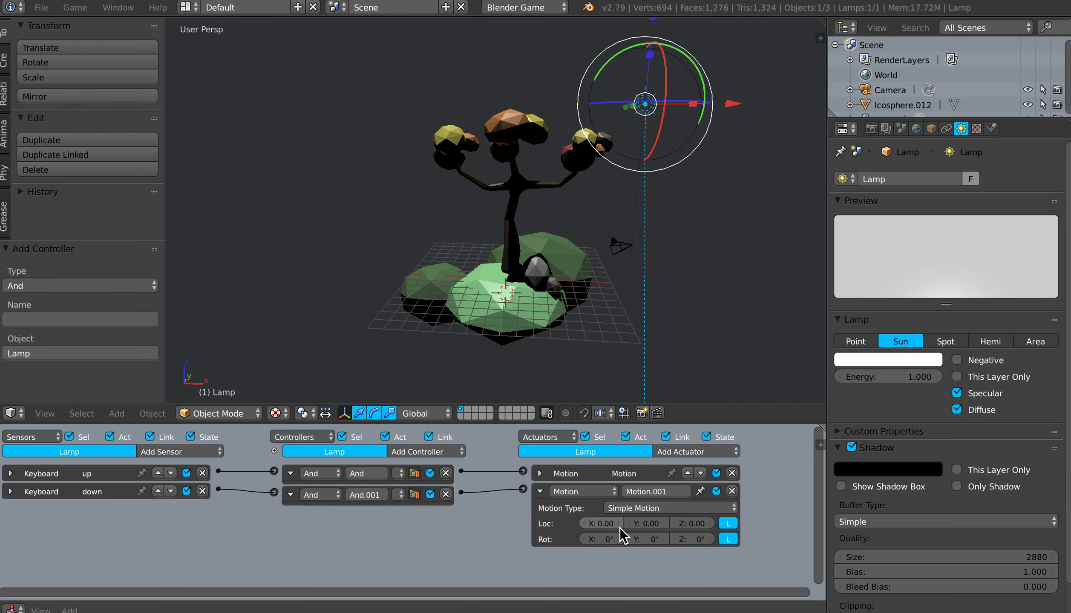
left_click(605, 539)
type("-1")
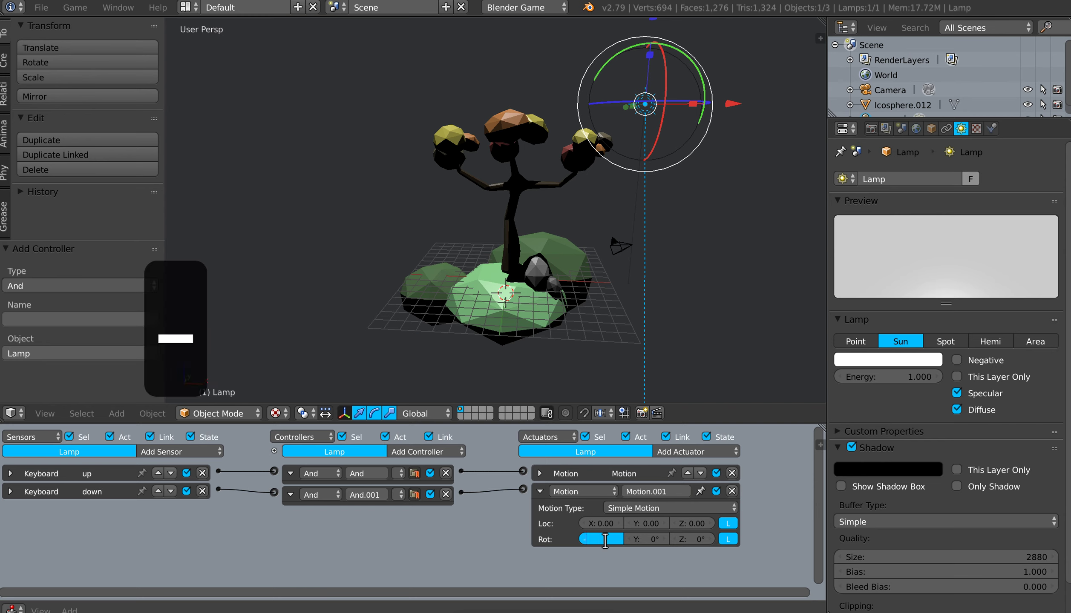
key("Return")
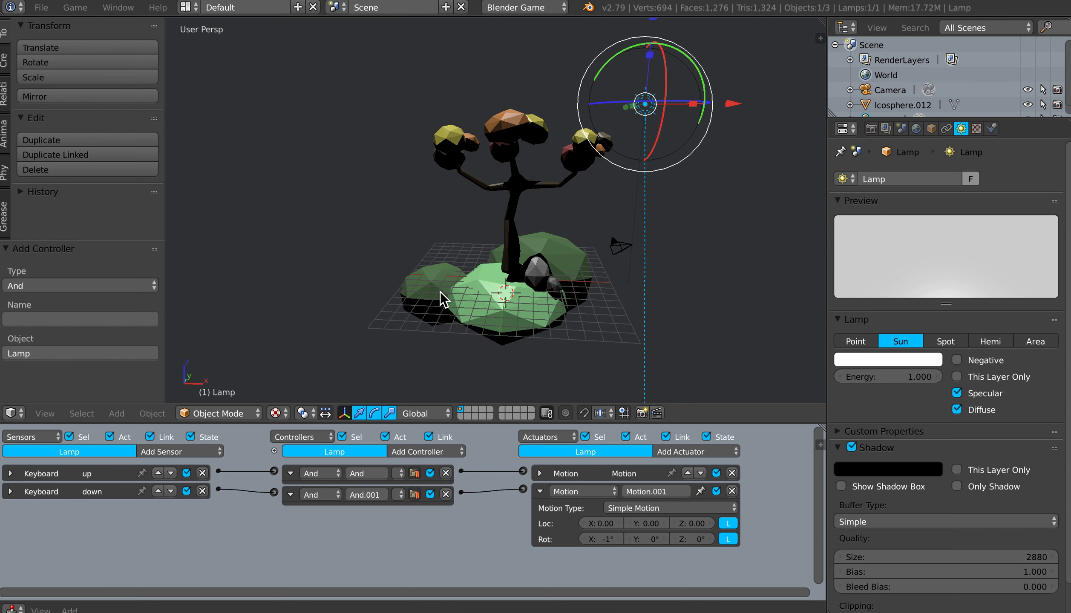
key("ctrl+s")
Step: Run the game and test rotating the sun lamp with the Down Arrow and Up Arrow
left_click(513, 266)
key("p")
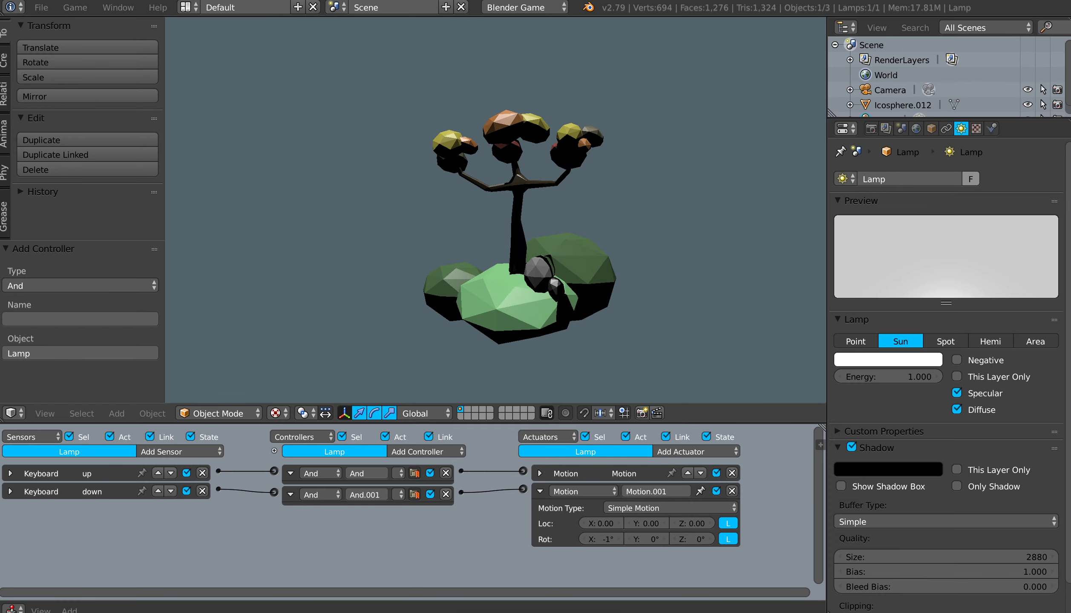
key("Down")
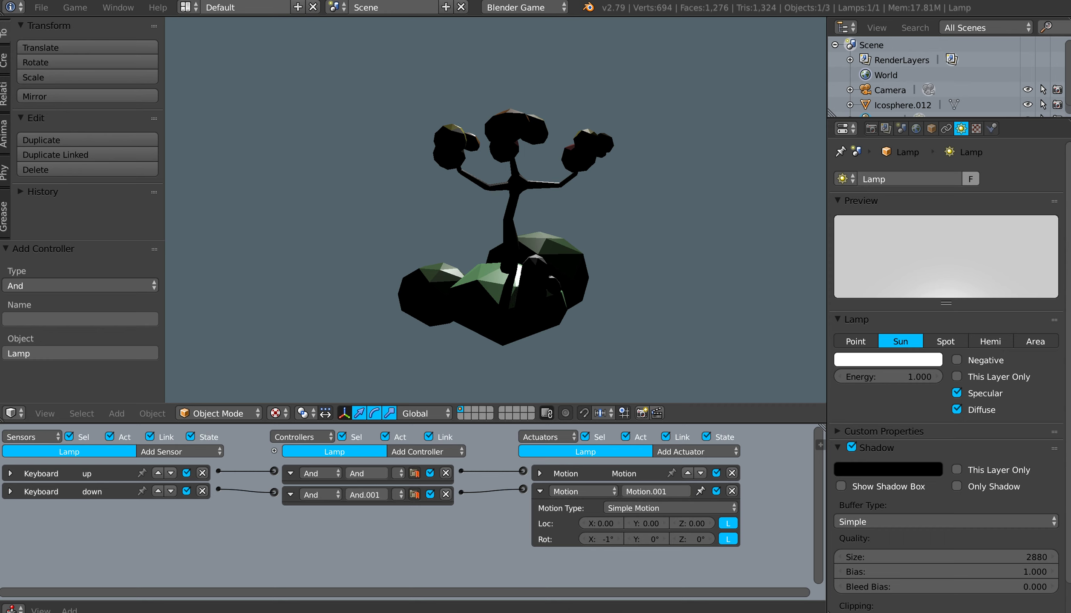
key("Down")
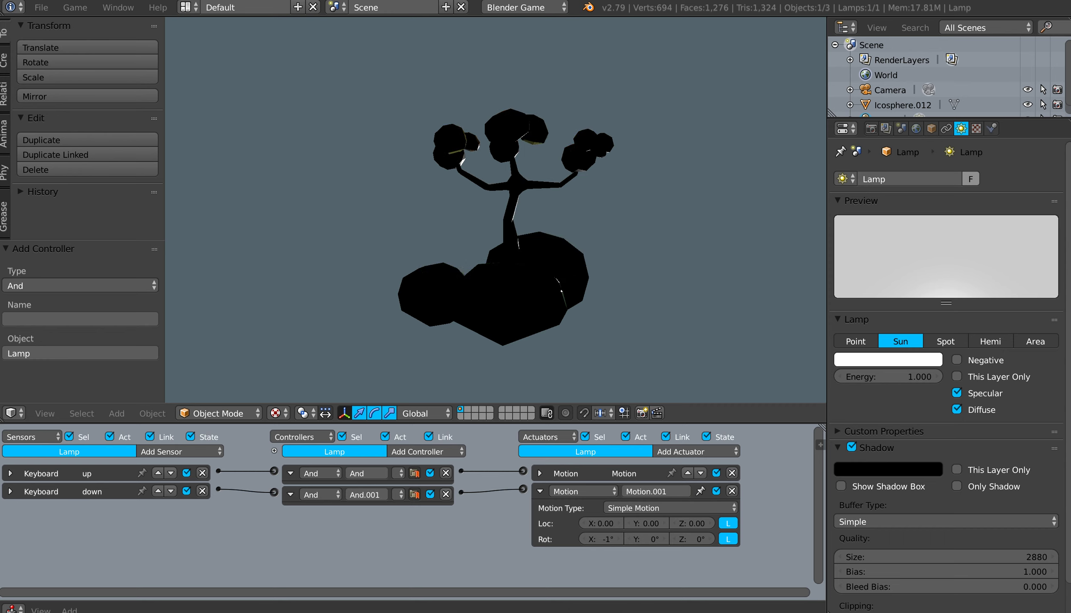
key("Down")
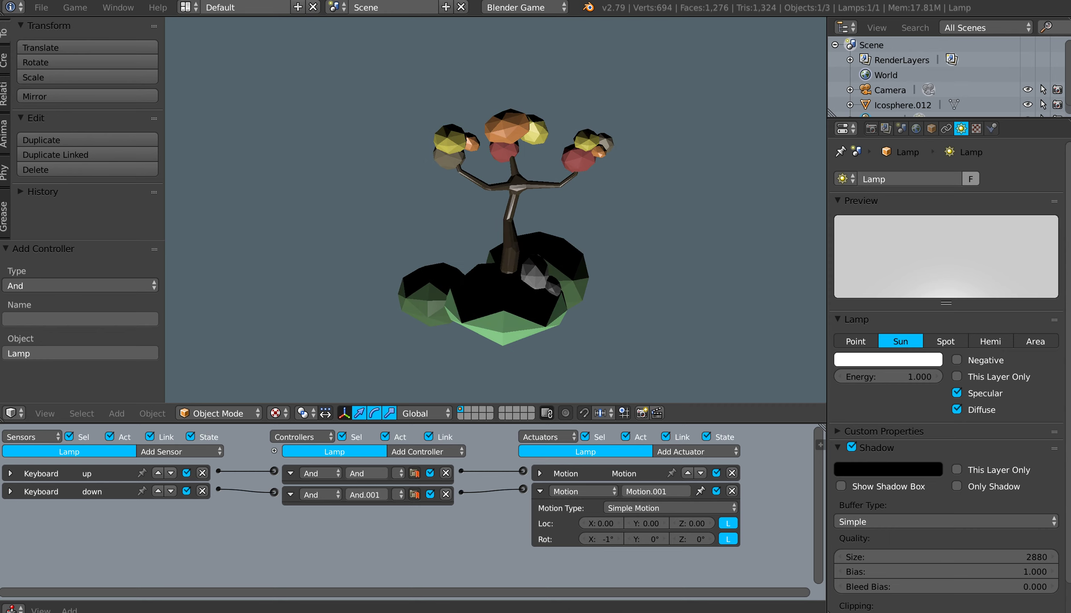
key("Down")
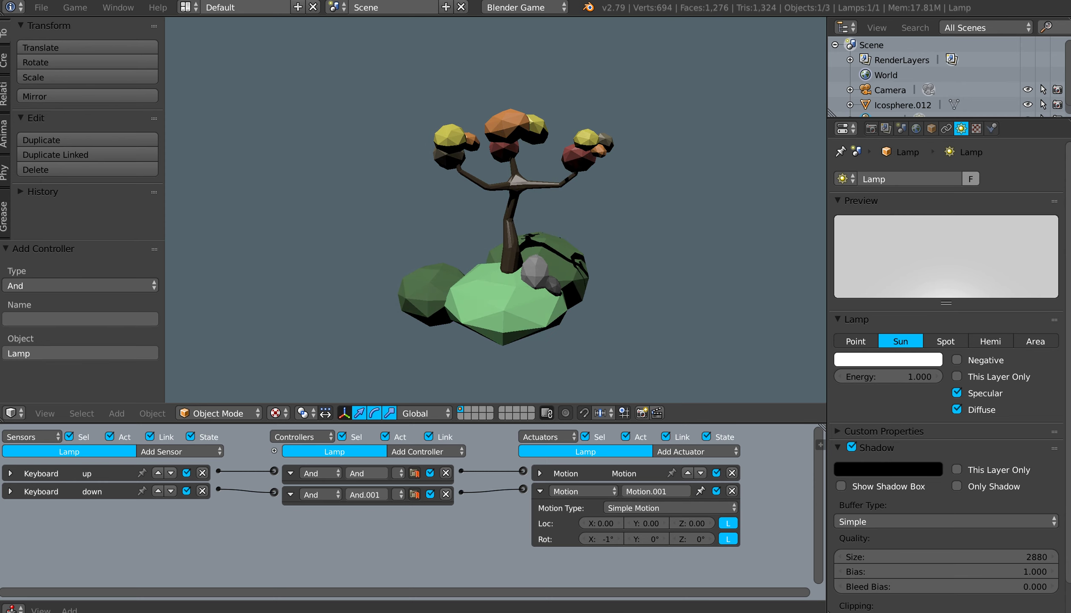
key("Down")
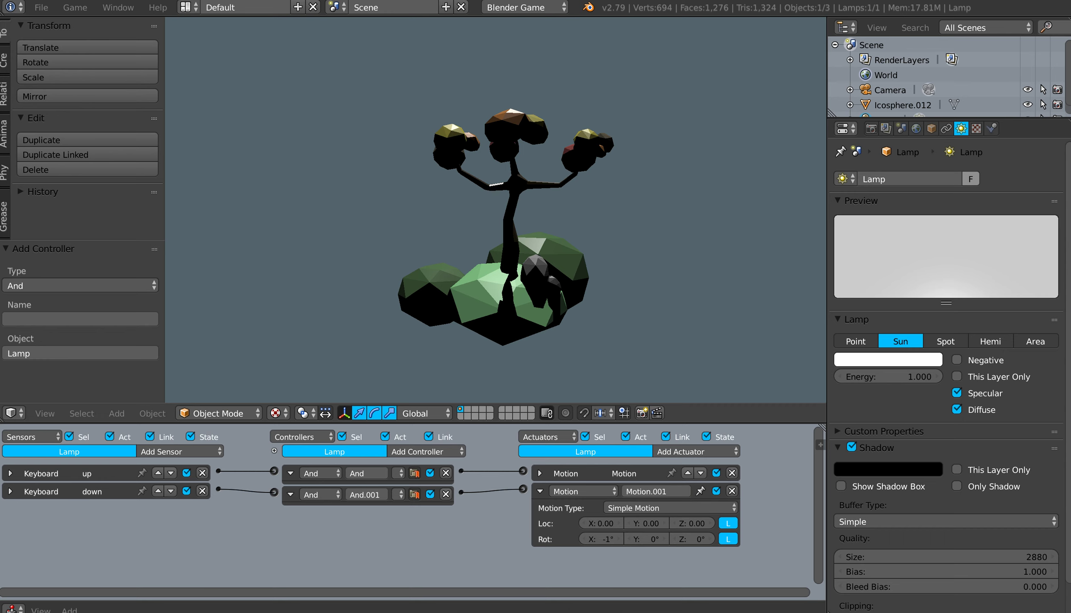
key("Down")
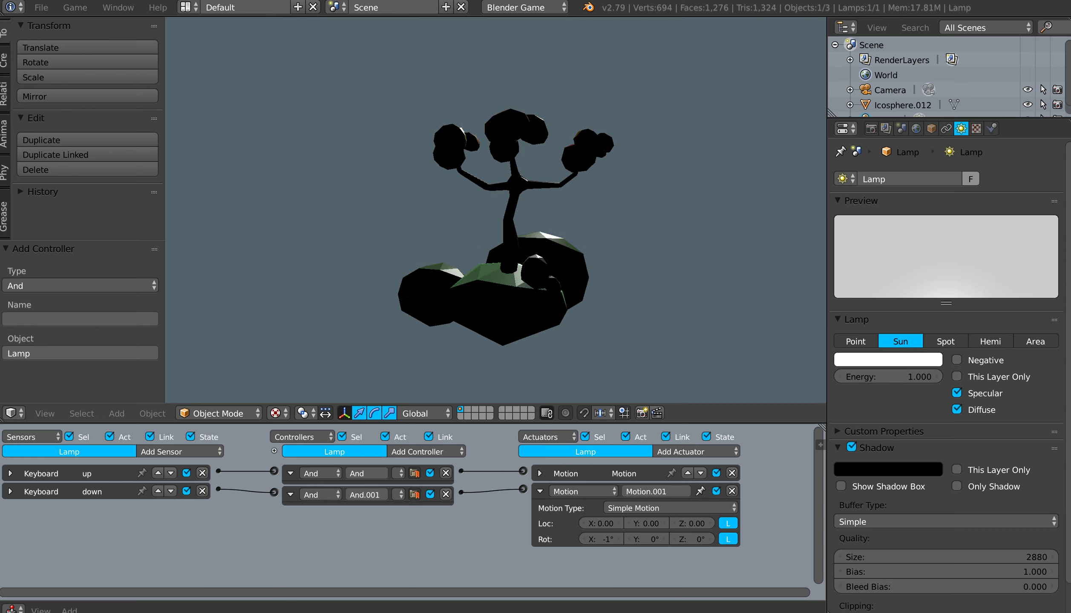
key("Down")
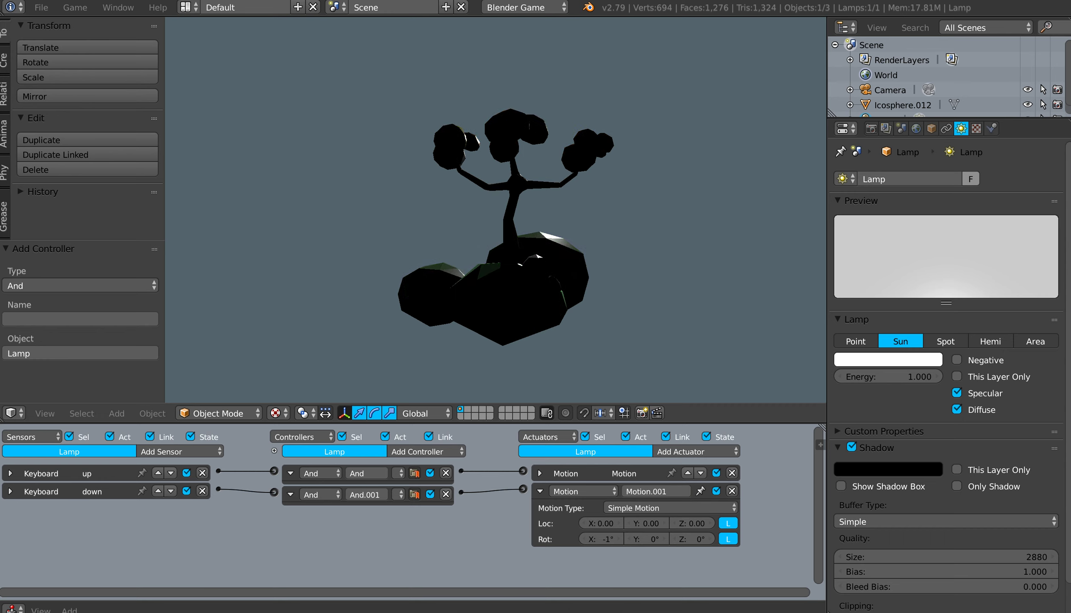
key("Down")
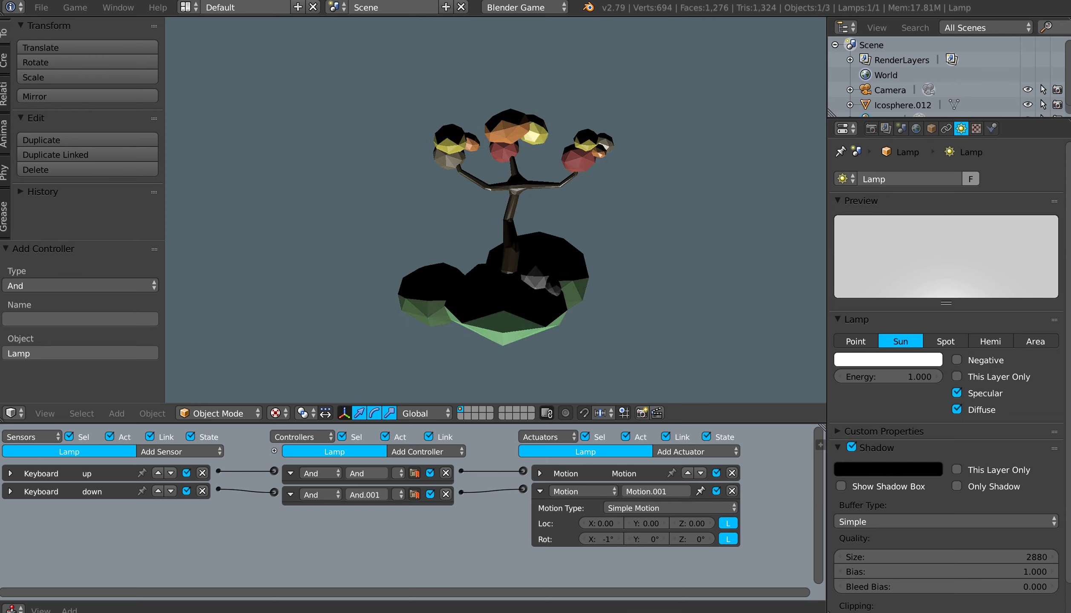
key("Down")
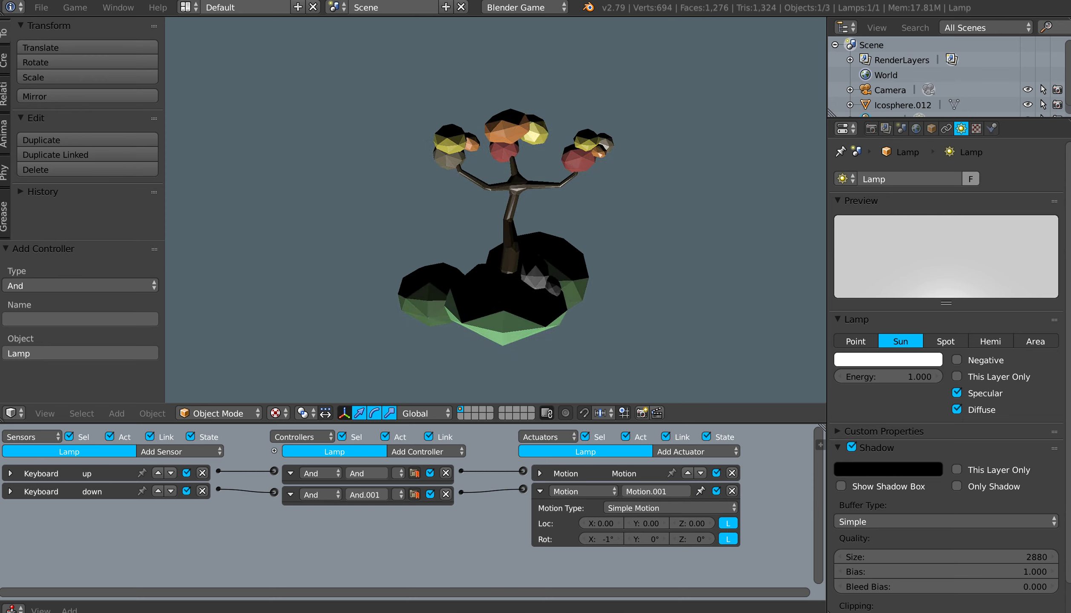
key("Down")
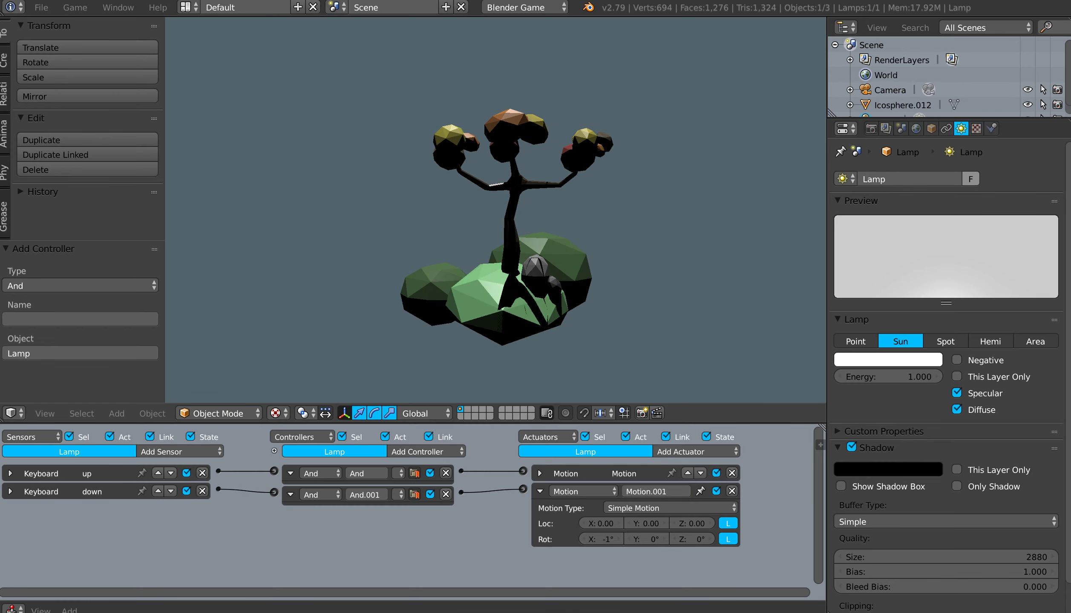
key("Up")
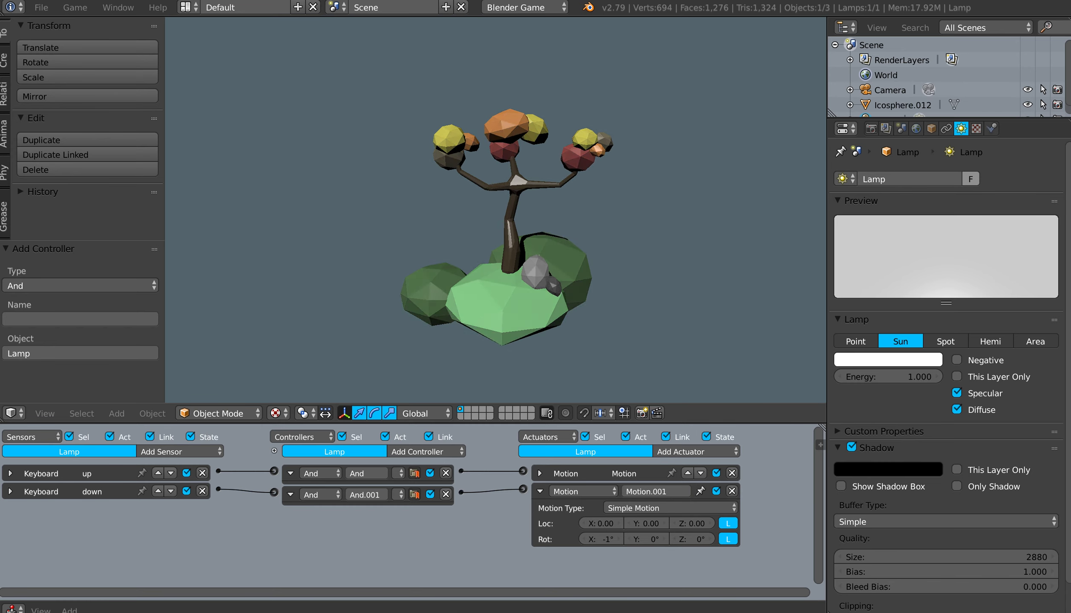
key("Down")
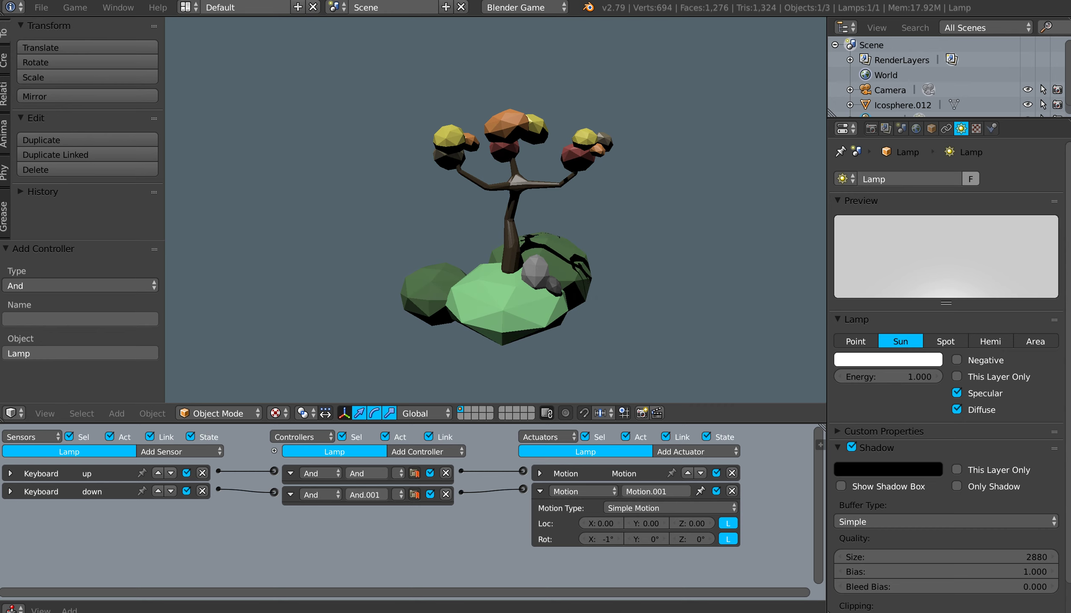
key("Up")
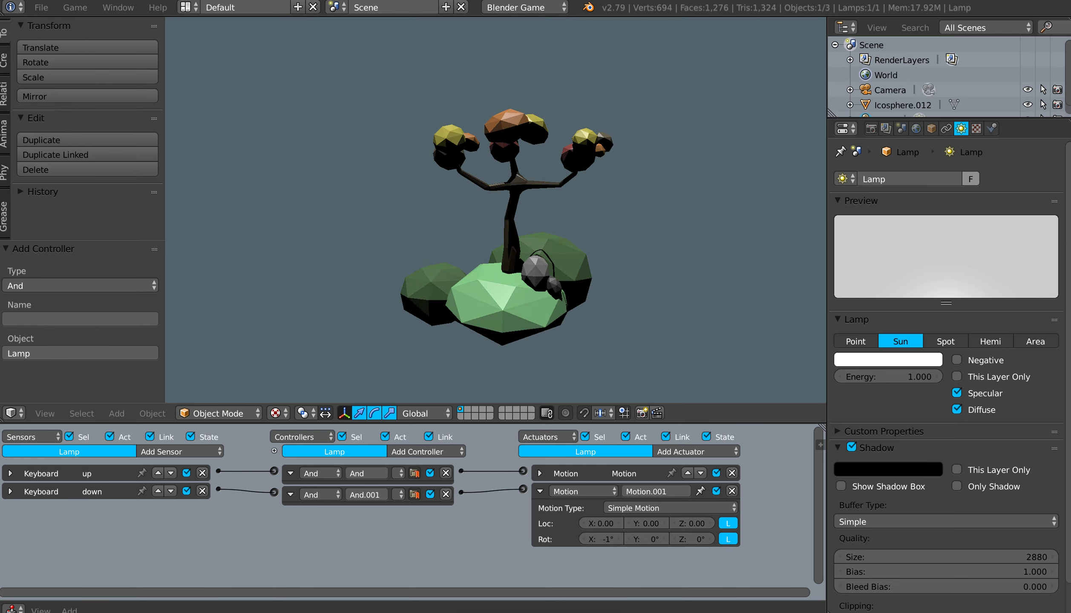